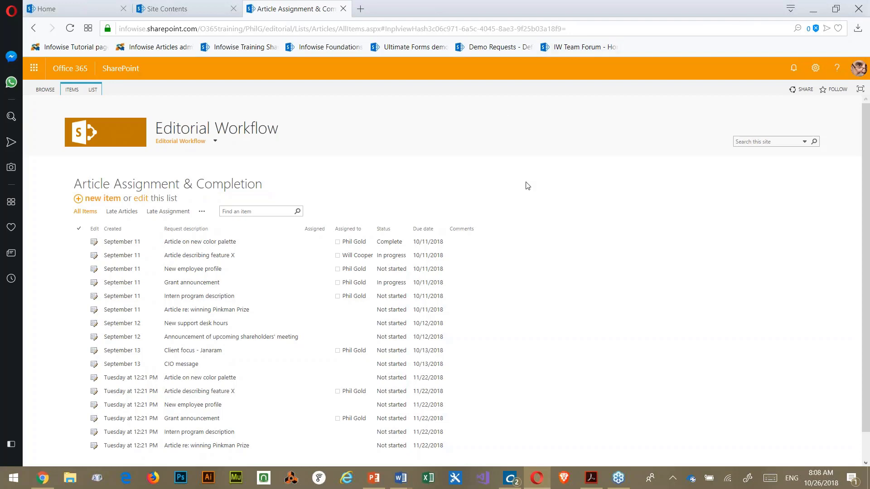
# - Examine the Assigned values of the first few articles in the list's grid editing mode, and exit that mode
pyautogui.scroll(-1, 524, 187)
pyautogui.scroll(-1, 521, 194)
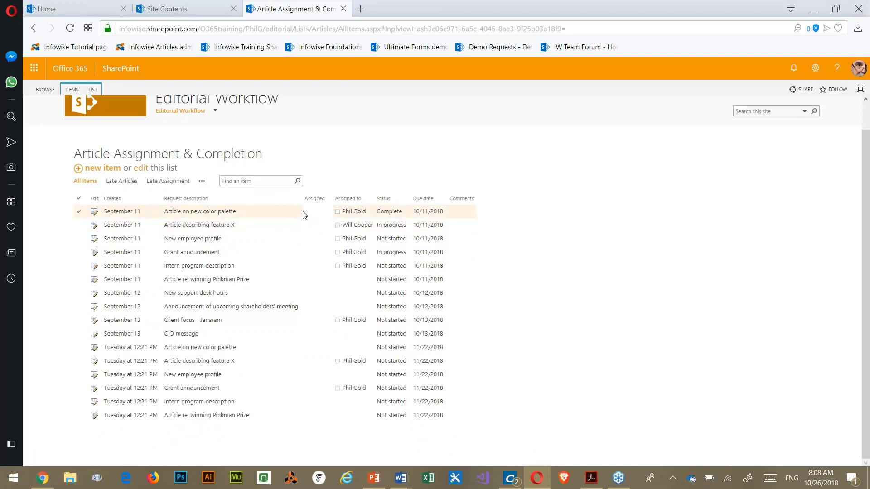
pyautogui.scroll(1, 309, 217)
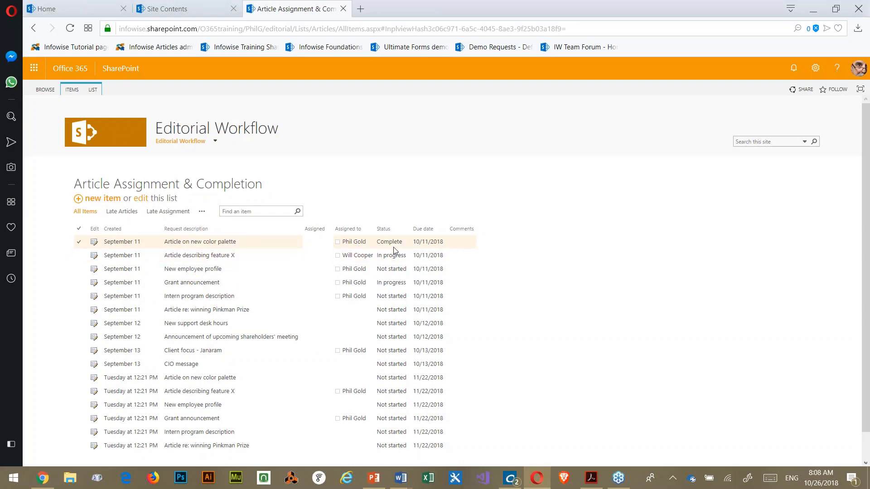
pyautogui.click(141, 199)
pyautogui.click(334, 245)
pyautogui.click(334, 245)
pyautogui.click(338, 258)
pyautogui.click(326, 245)
pyautogui.click(325, 256)
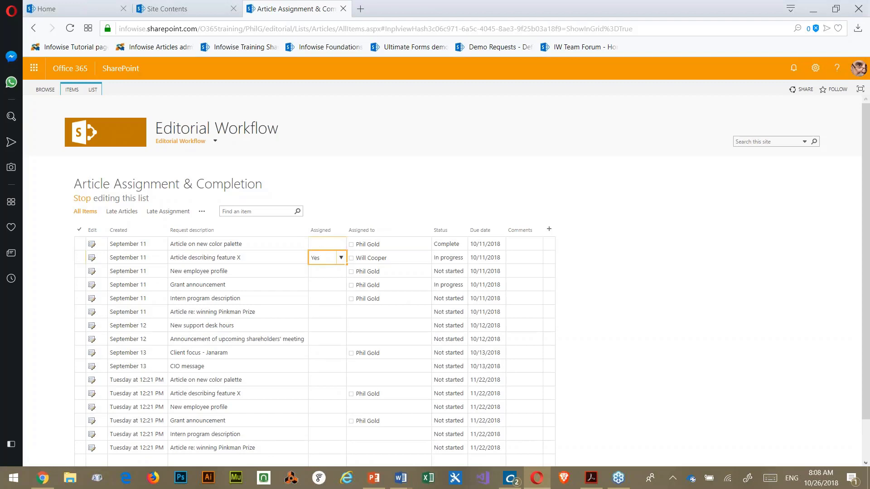
pyautogui.click(324, 256)
pyautogui.click(332, 245)
pyautogui.click(341, 245)
pyautogui.click(323, 259)
pyautogui.click(328, 257)
pyautogui.click(341, 257)
pyautogui.click(325, 282)
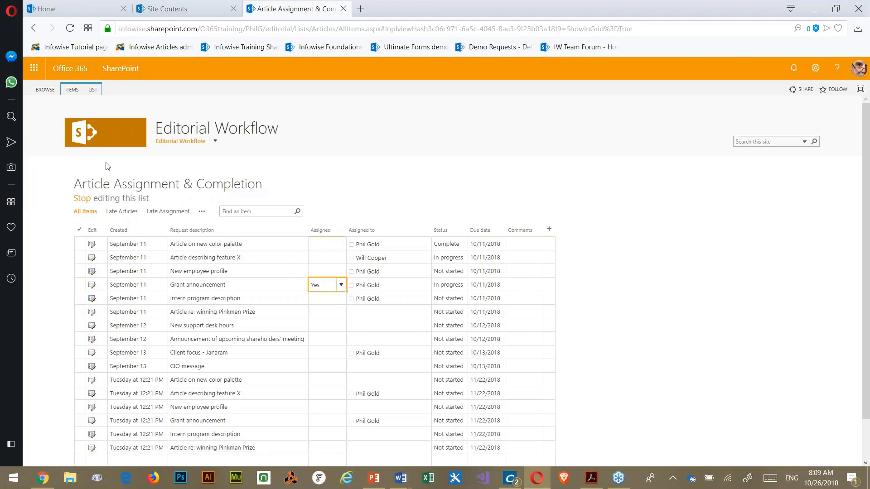
pyautogui.click(81, 198)
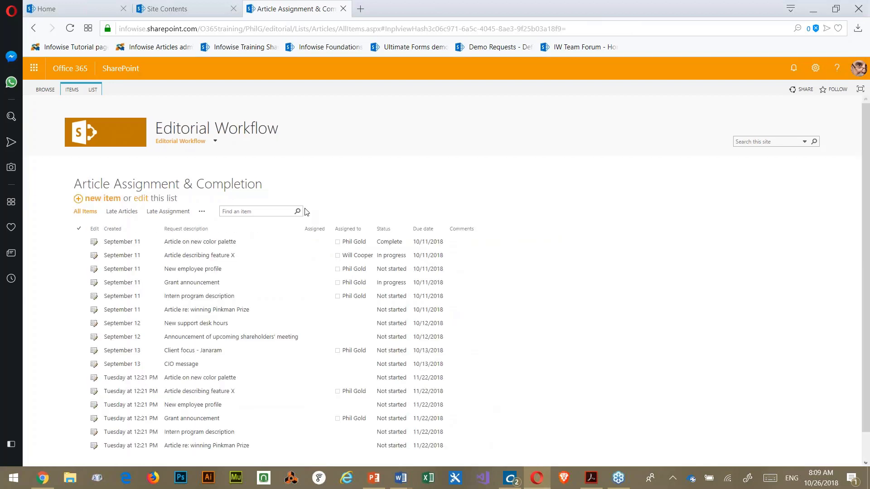
# - Examine the created dates and due dates of the articles in the list
pyautogui.scroll(-1, 549, 278)
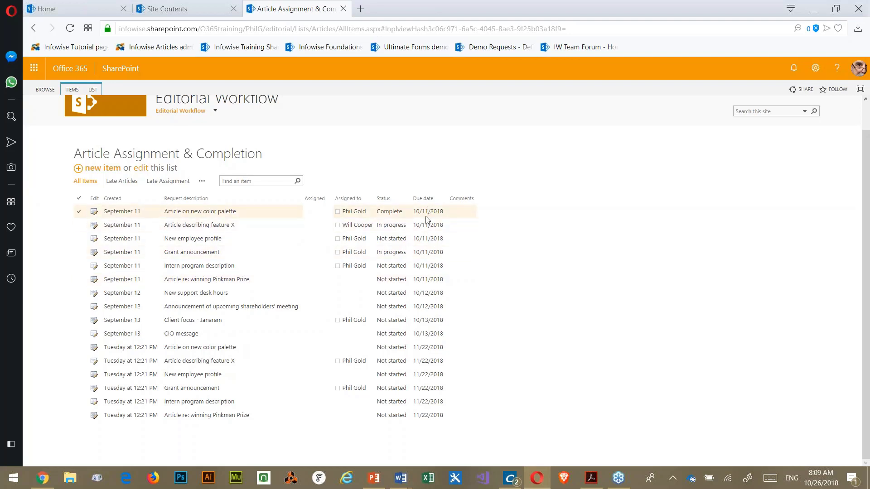
pyautogui.click(127, 306)
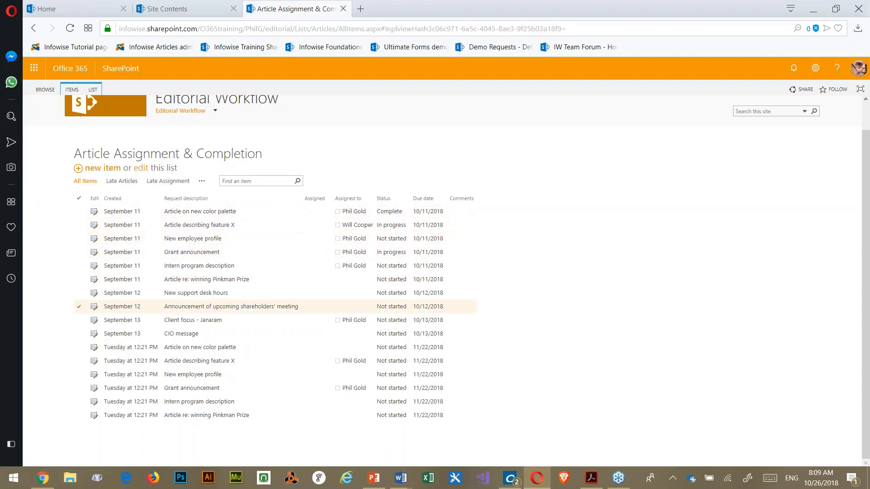
pyautogui.click(424, 224)
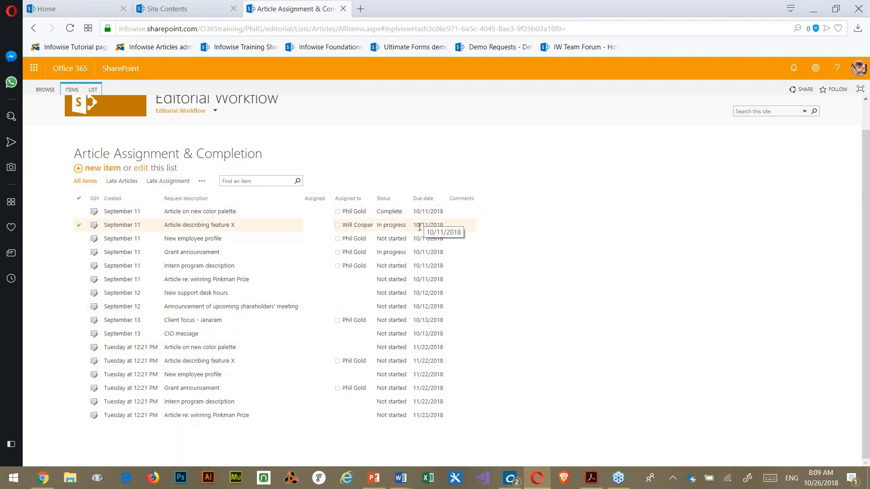
pyautogui.click(457, 240)
pyautogui.click(450, 228)
pyautogui.click(256, 217)
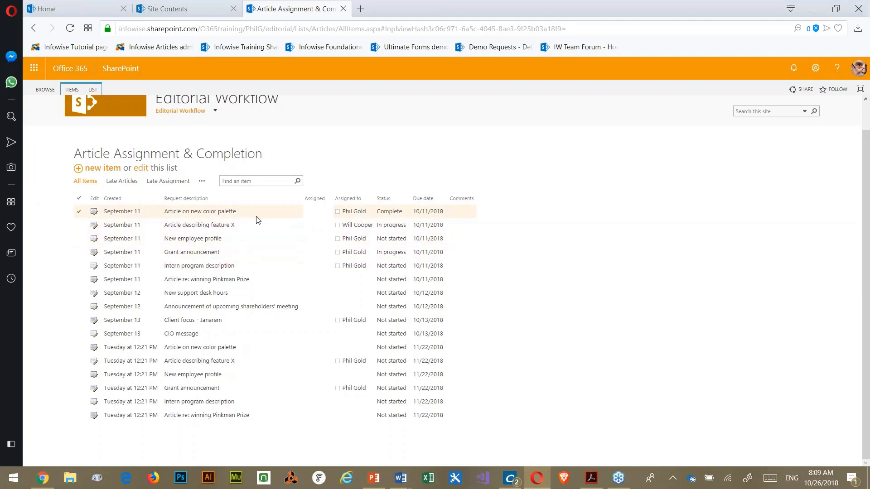
pyautogui.click(564, 331)
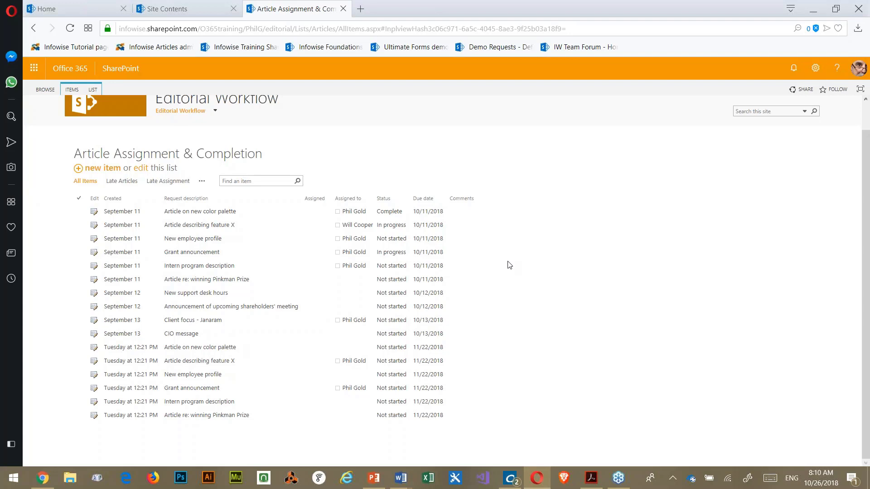
# - Open the Color choice settings for the Article Assignment & Completion list through its Ultimate Forms design page
pyautogui.scroll(1, 286, 136)
pyautogui.click(93, 90)
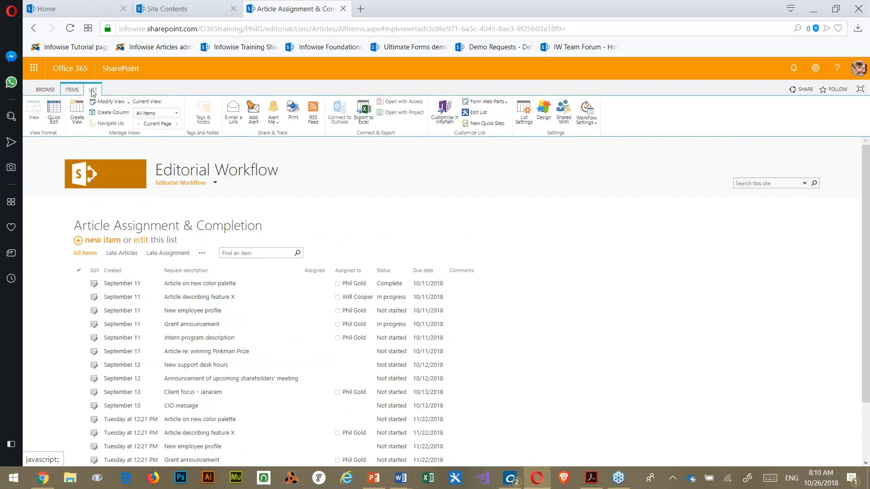
pyautogui.click(545, 126)
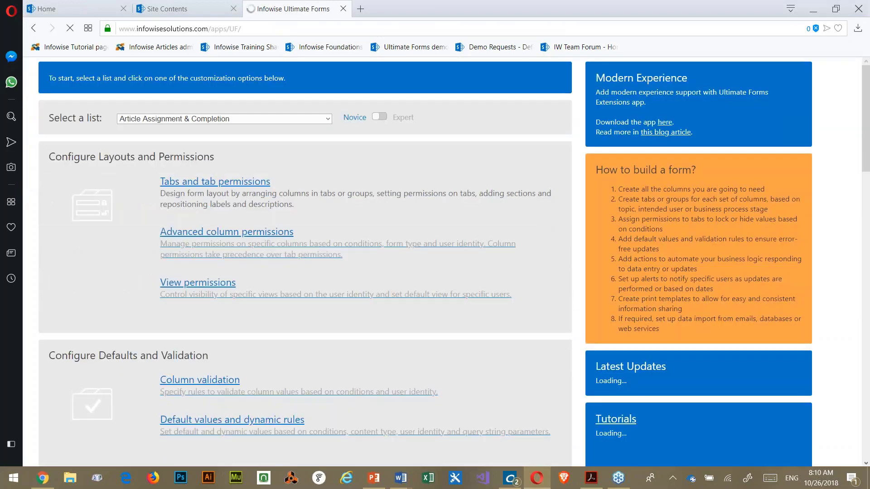
pyautogui.scroll(-10, 390, 178)
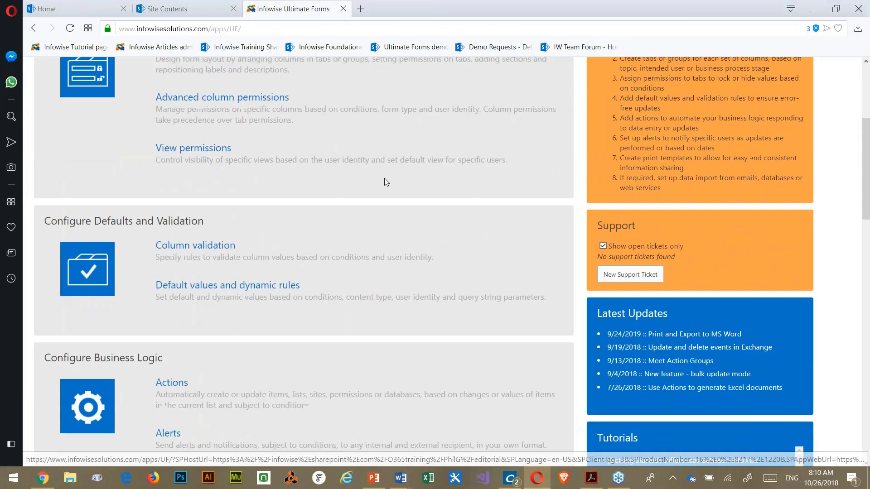
pyautogui.scroll(-12, 337, 208)
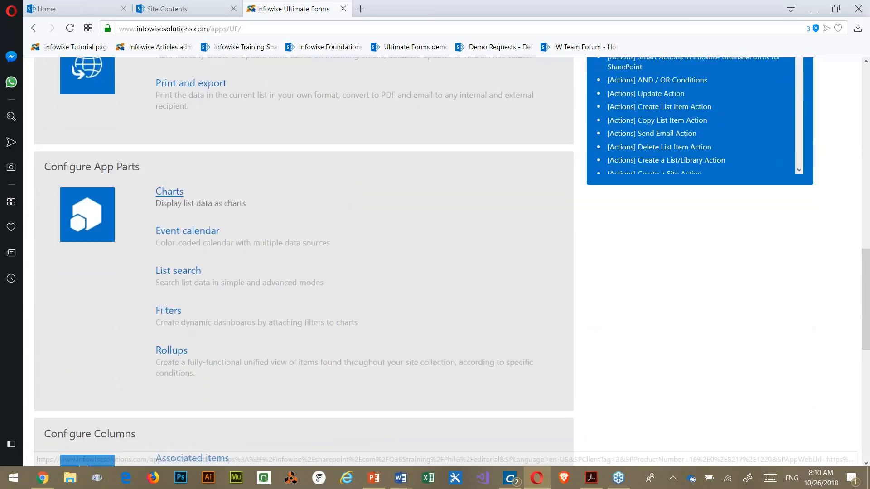
pyautogui.scroll(-2, 331, 231)
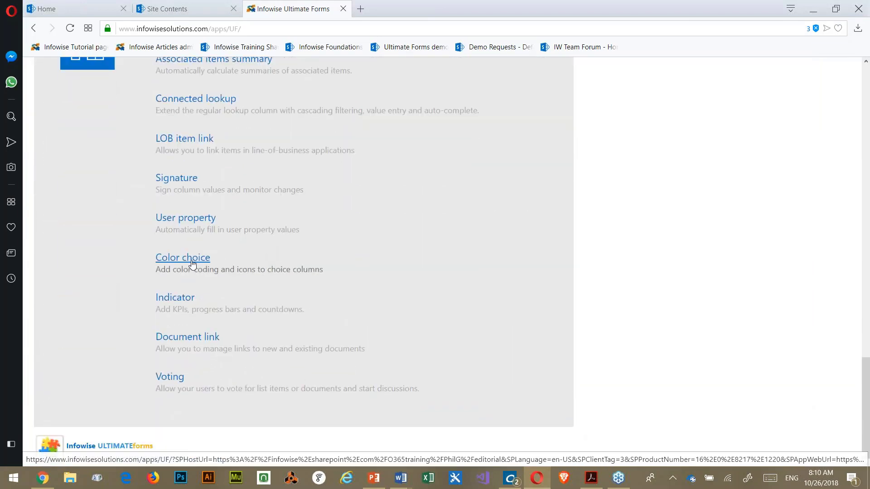
pyautogui.click(193, 264)
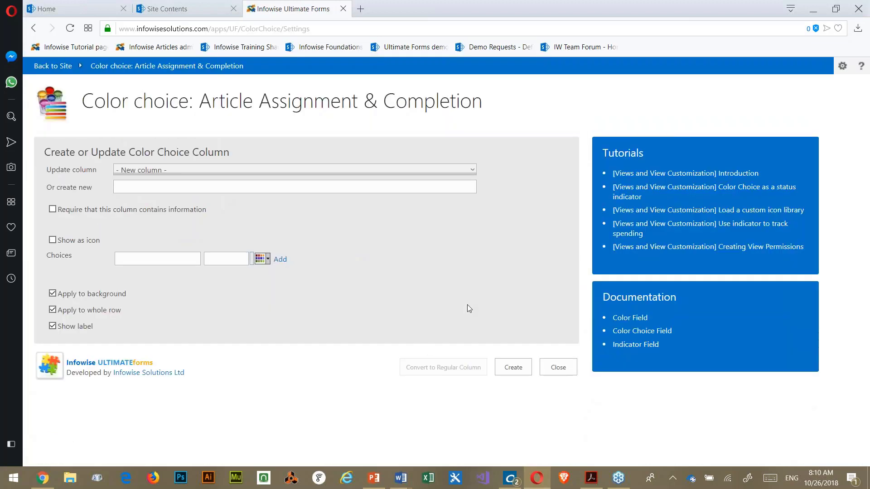
# - Load the existing Assigned column for updating and require that it contains information
pyautogui.click(474, 169)
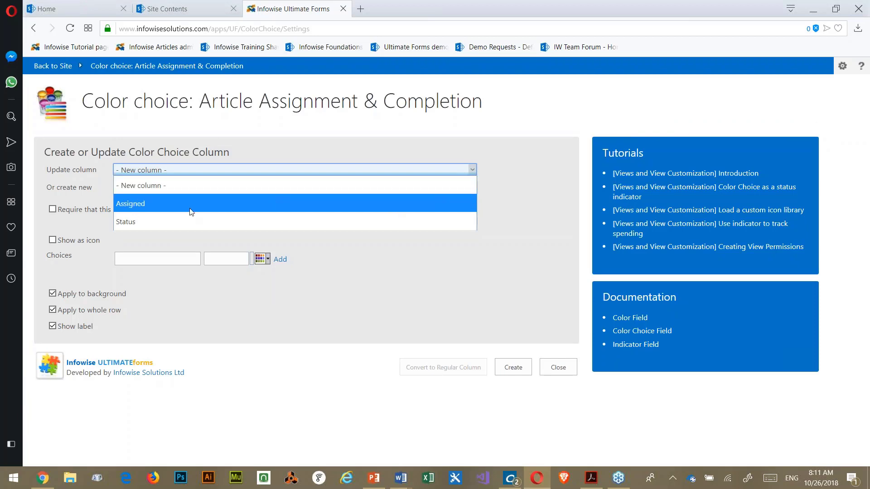
pyautogui.click(132, 204)
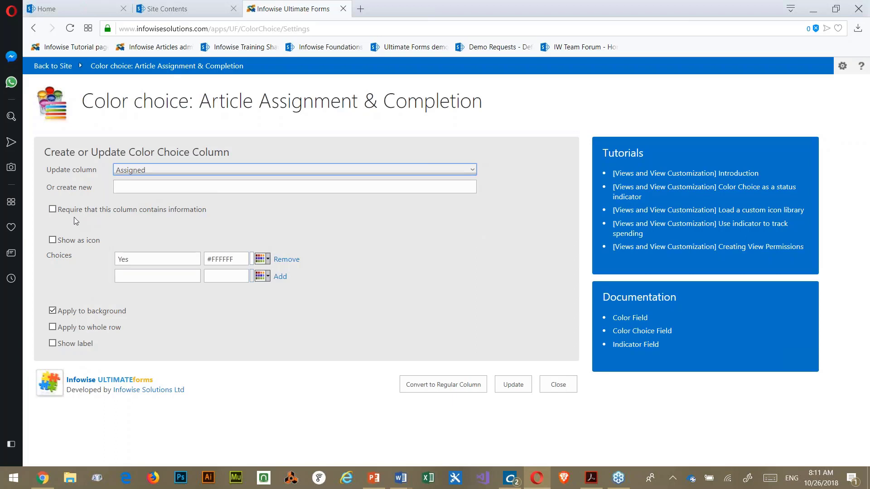
pyautogui.click(52, 209)
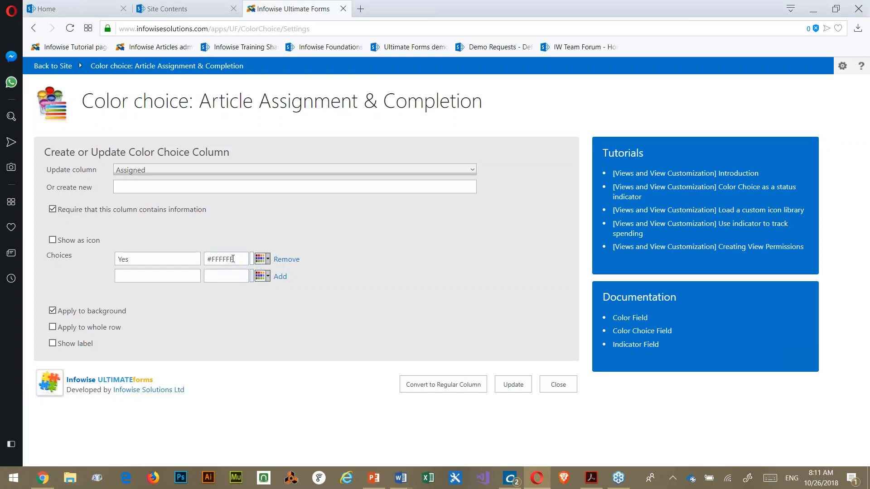
# - Try to define a second choice named No with the colour #FFFF99
pyautogui.click(168, 274)
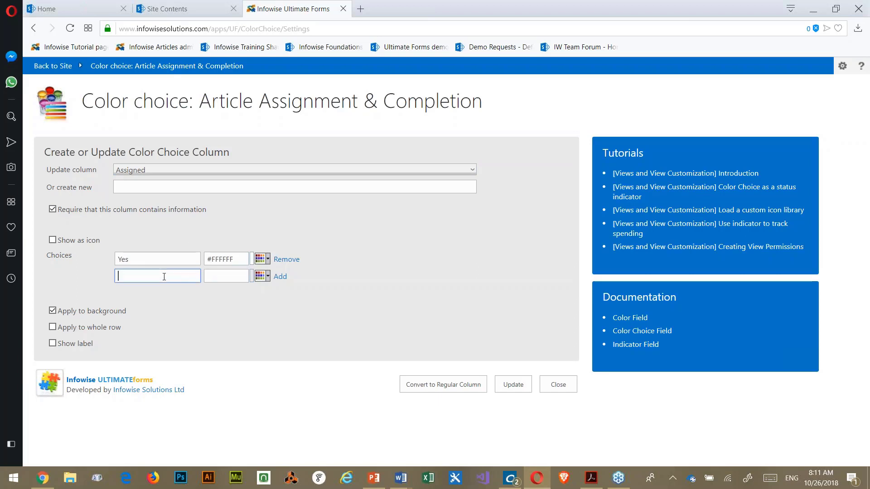
pyautogui.write('No')
pyautogui.click(259, 277)
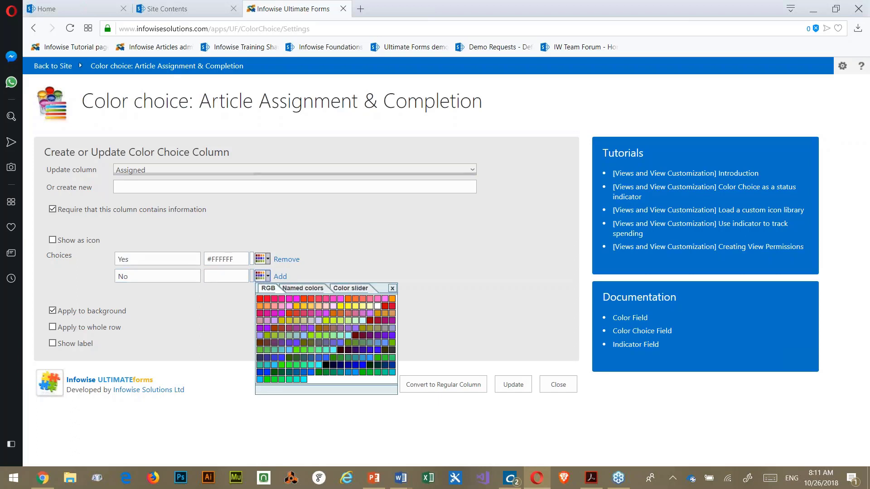
pyautogui.click(365, 310)
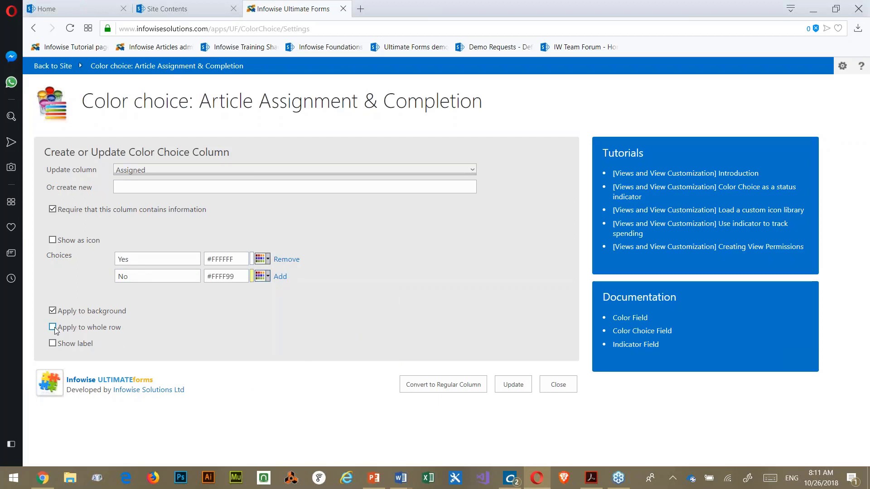
# - Enable showing the label for the Assigned column and save the column update
pyautogui.click(53, 344)
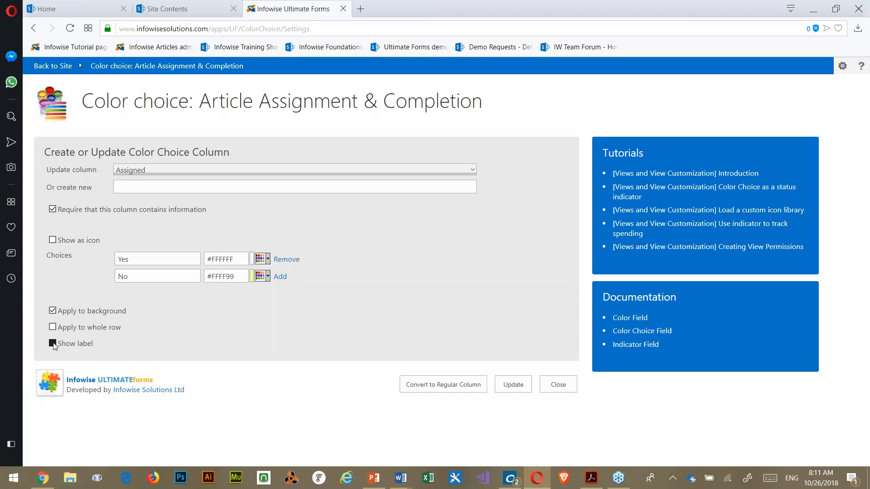
pyautogui.click(514, 384)
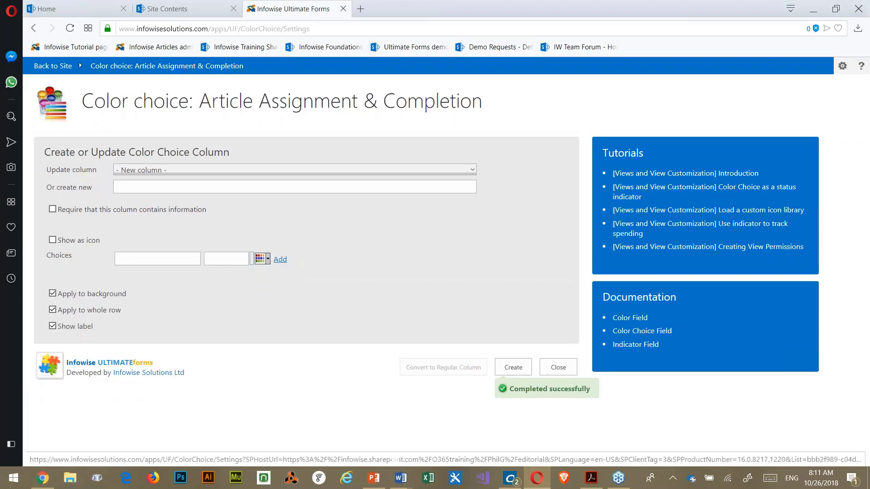
# - Add a No choice with the colour #FFFF66 to the Assigned column, save the update and recheck the column's settings
pyautogui.click(472, 170)
pyautogui.click(176, 203)
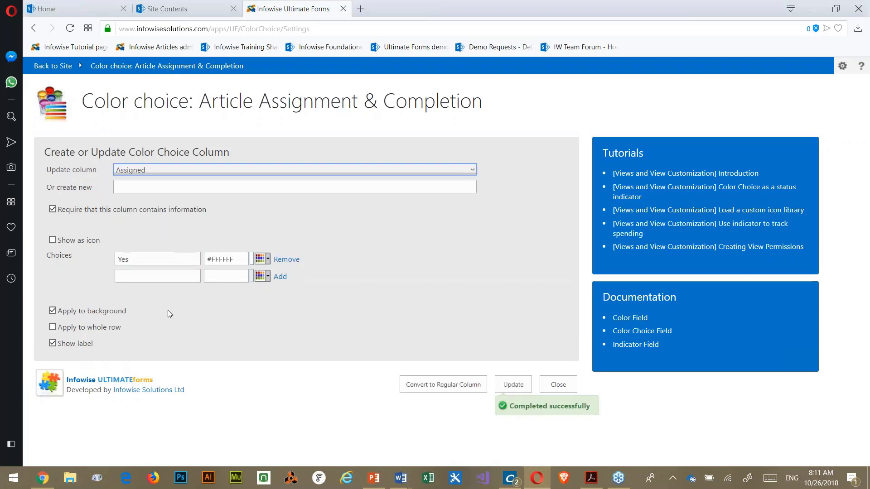
pyautogui.click(139, 276)
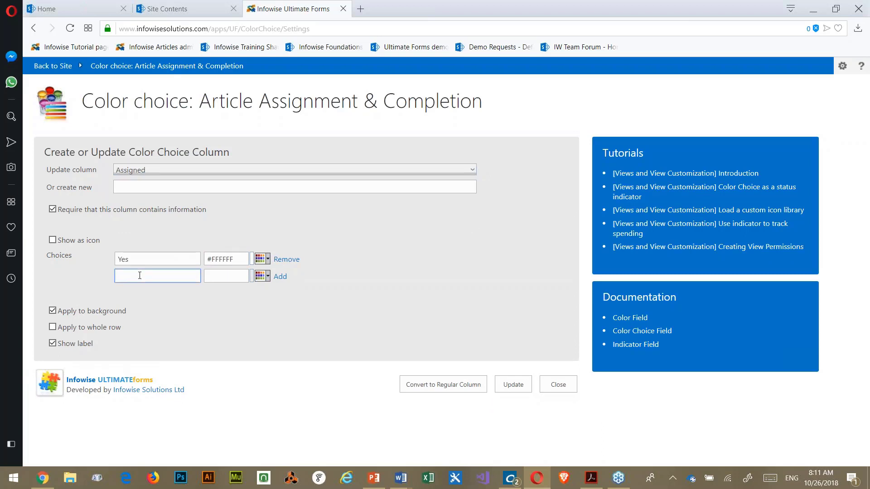
pyautogui.write('No')
pyautogui.click(260, 277)
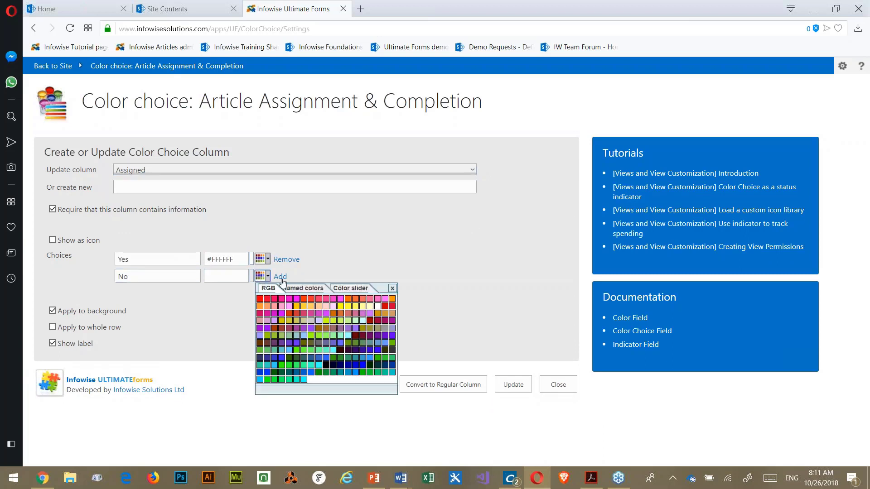
pyautogui.click(359, 307)
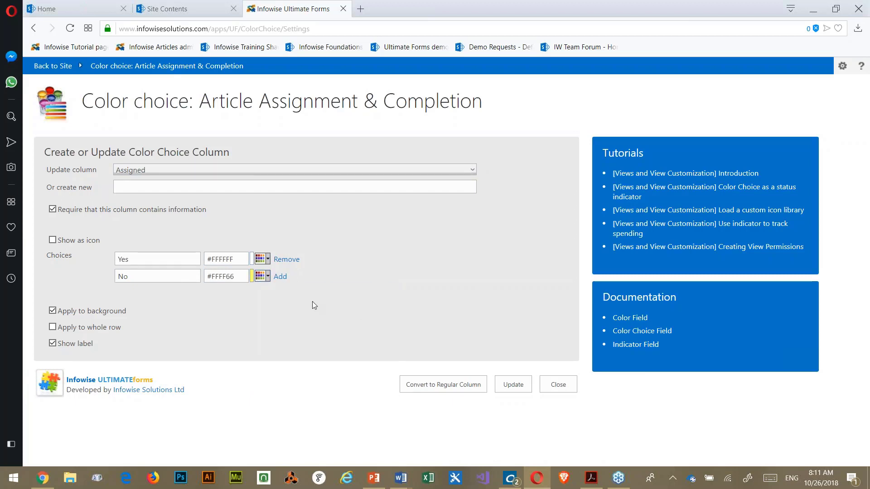
pyautogui.click(281, 277)
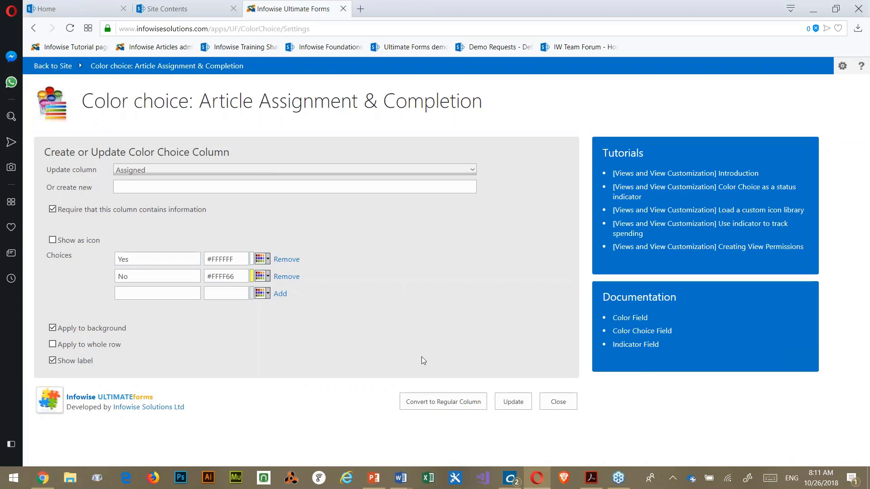
pyautogui.click(521, 405)
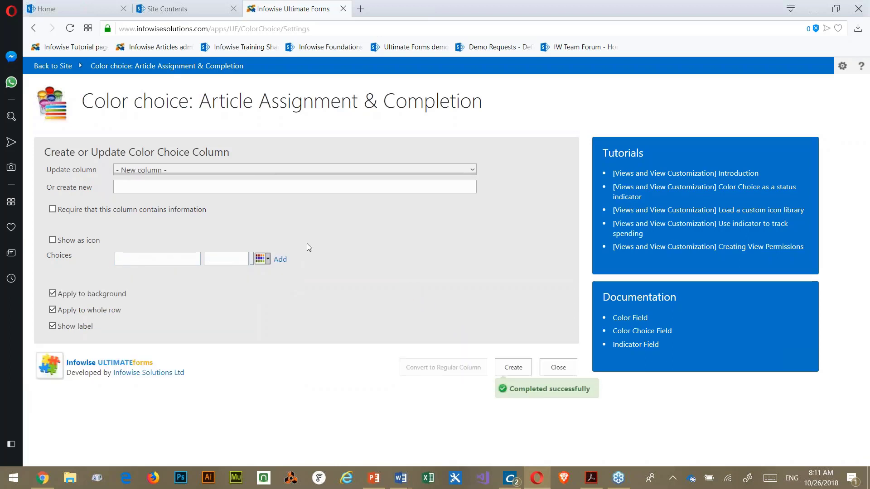
pyautogui.click(473, 168)
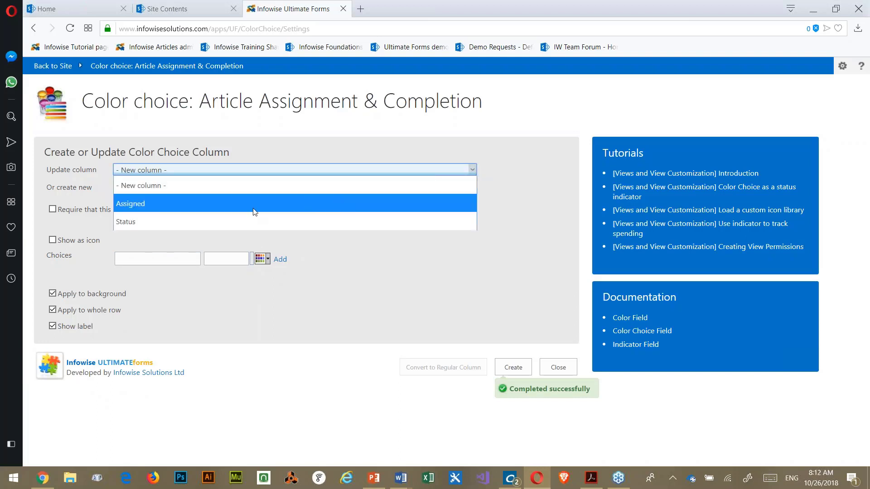
pyautogui.click(255, 211)
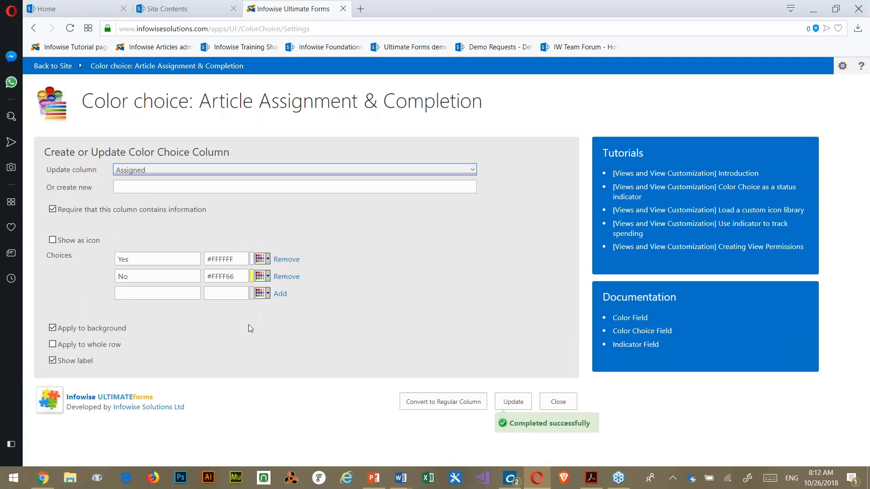
# - Return to the Editorial Workflow site and open the Article Assignment & Completion list to view the Assigned column
pyautogui.click(53, 65)
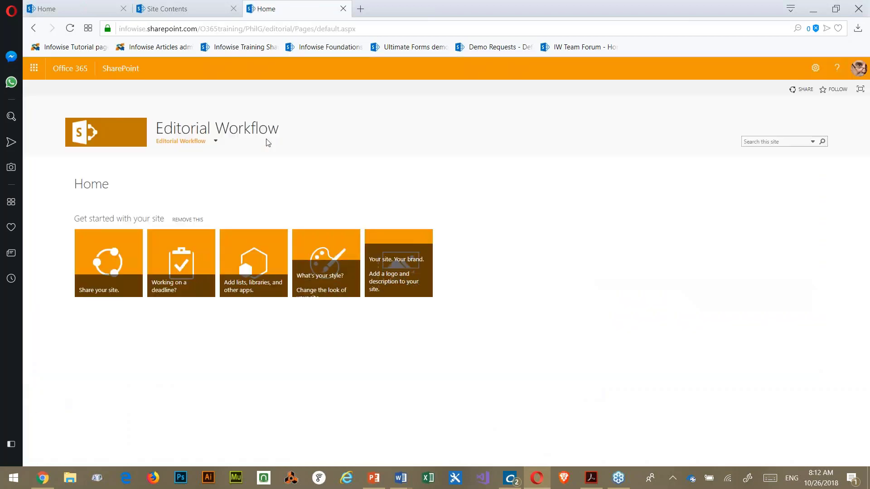
pyautogui.click(216, 141)
pyautogui.click(181, 157)
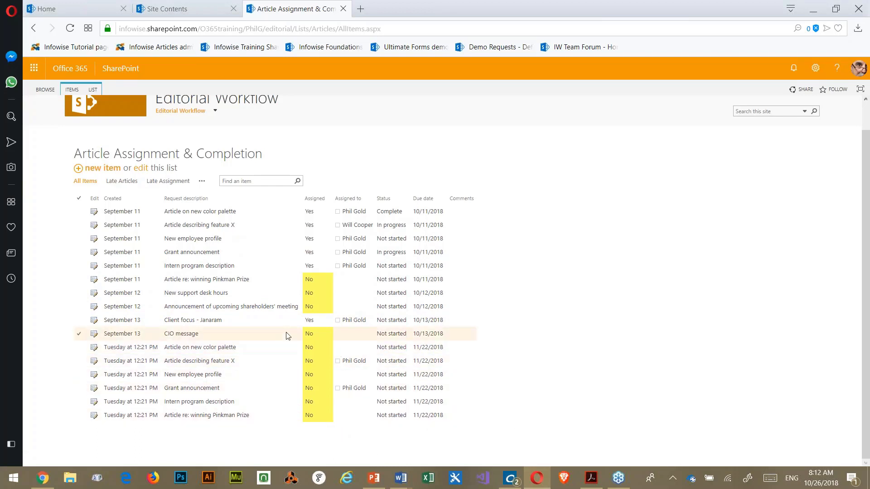
pyautogui.scroll(1, 92, 88)
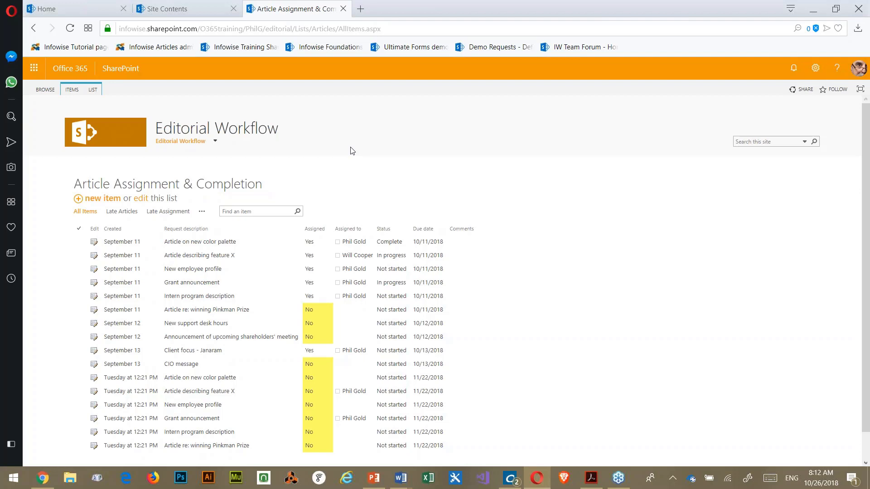
# - Open the Indicator column settings for the Article Assignment & Completion list in Infowise Ultimate Forms
pyautogui.click(92, 90)
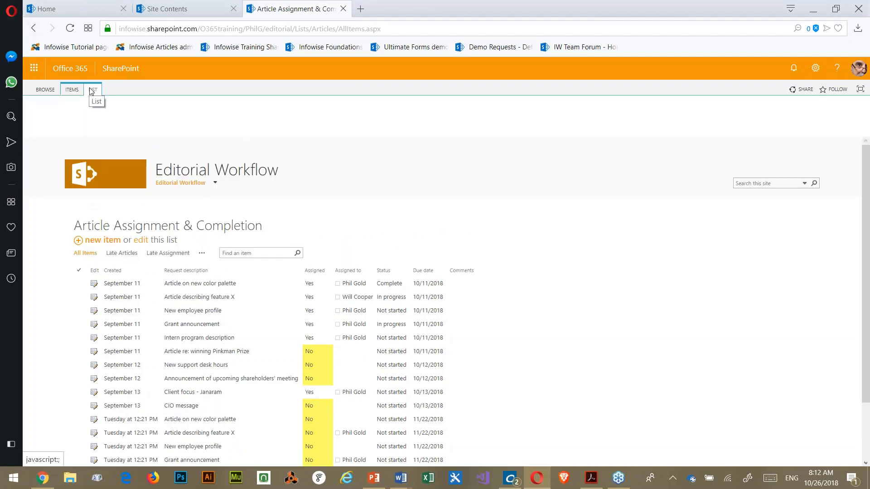
pyautogui.click(543, 111)
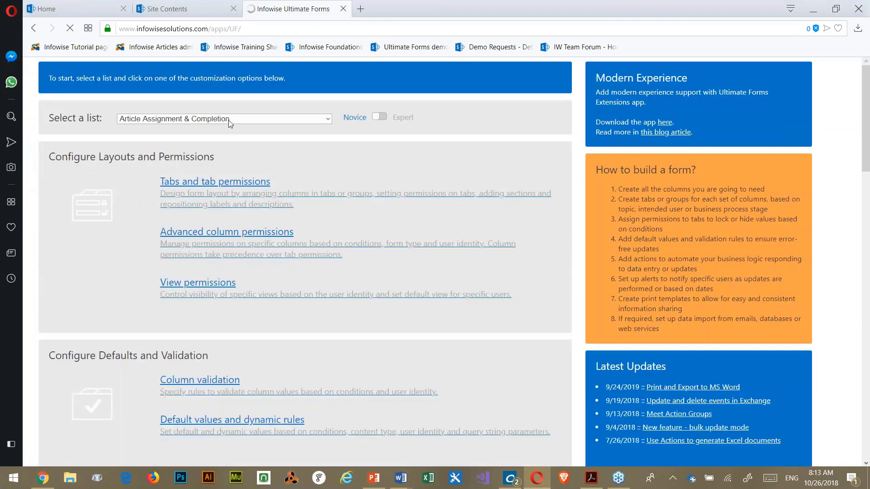
pyautogui.scroll(-12, 164, 143)
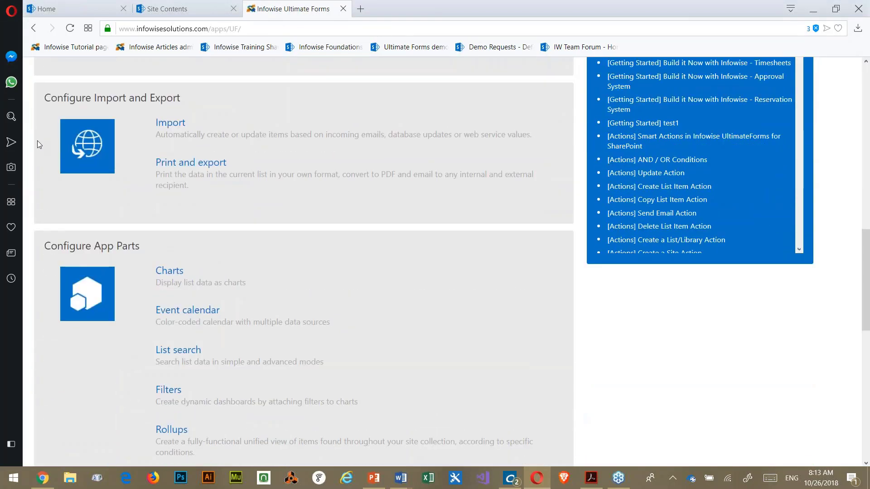
pyautogui.scroll(-12, 177, 194)
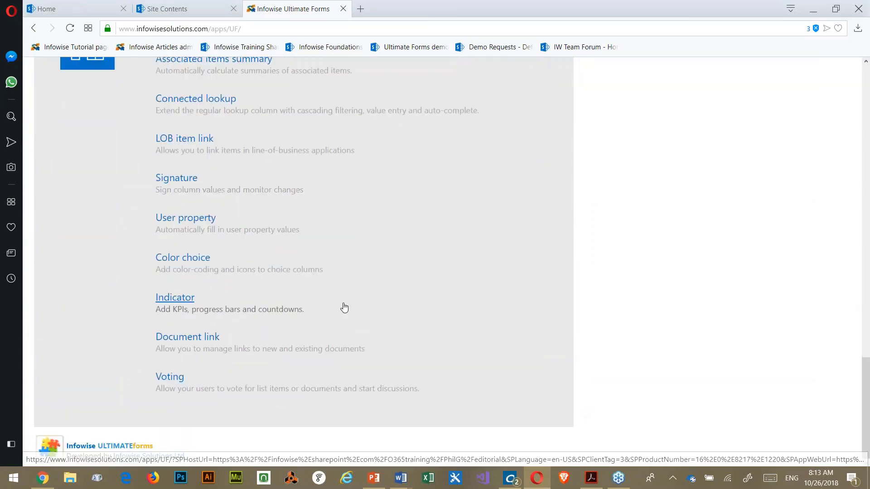
pyautogui.click(175, 299)
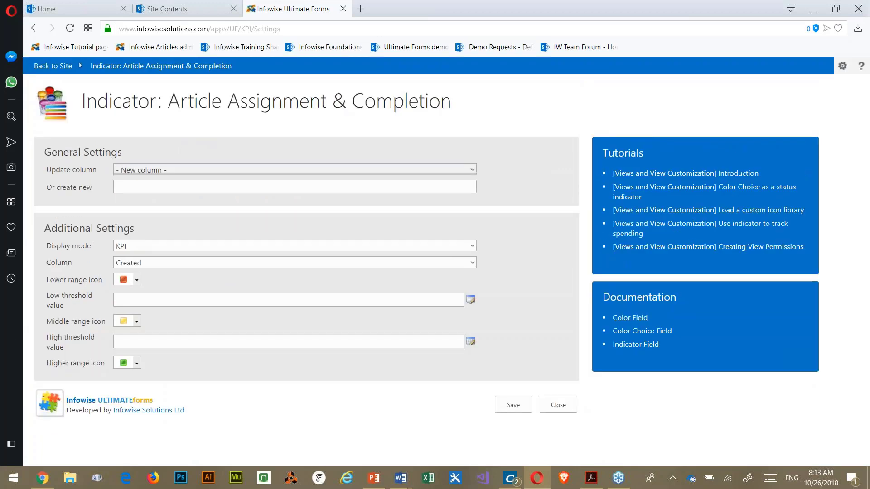
# - Name the new indicator column Deadline and set its display mode to Countdown
pyautogui.click(468, 169)
pyautogui.click(477, 165)
pyautogui.click(257, 158)
pyautogui.click(222, 159)
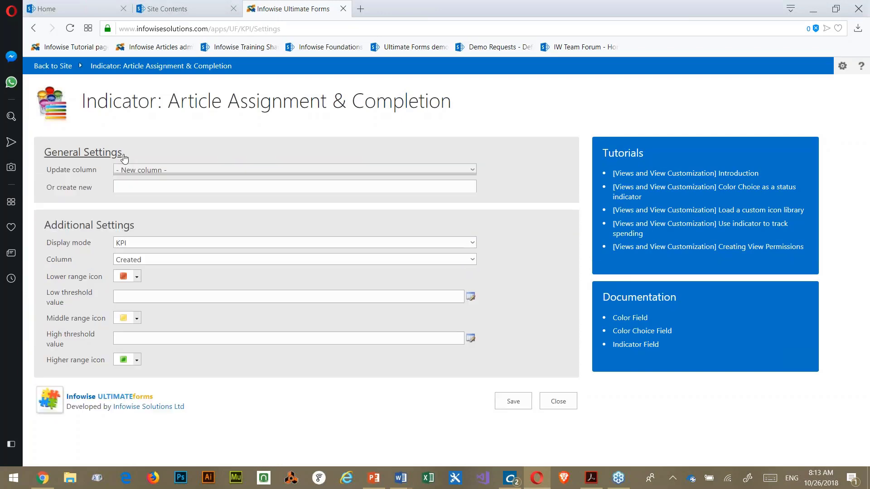
pyautogui.click(146, 188)
pyautogui.write('Deadline')
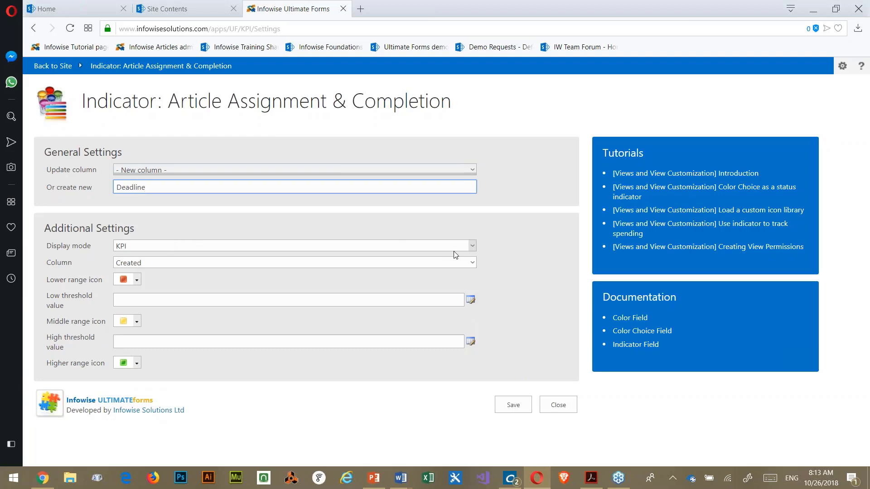
pyautogui.click(473, 248)
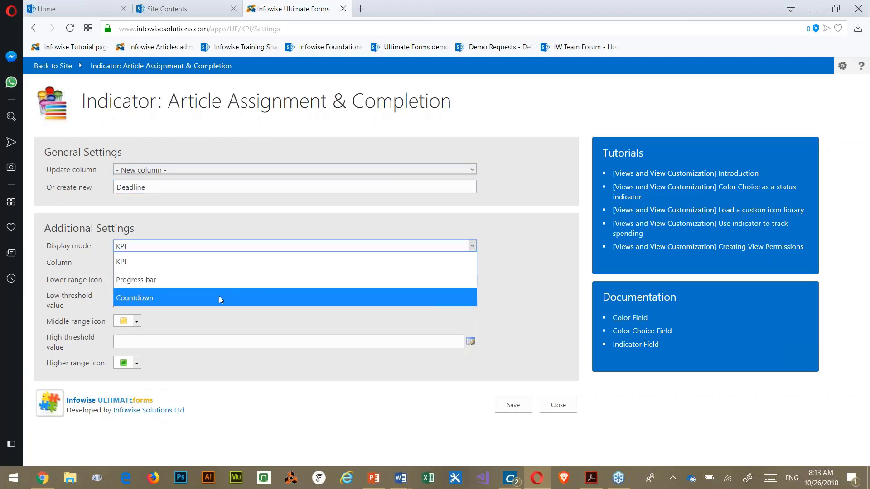
pyautogui.click(219, 295)
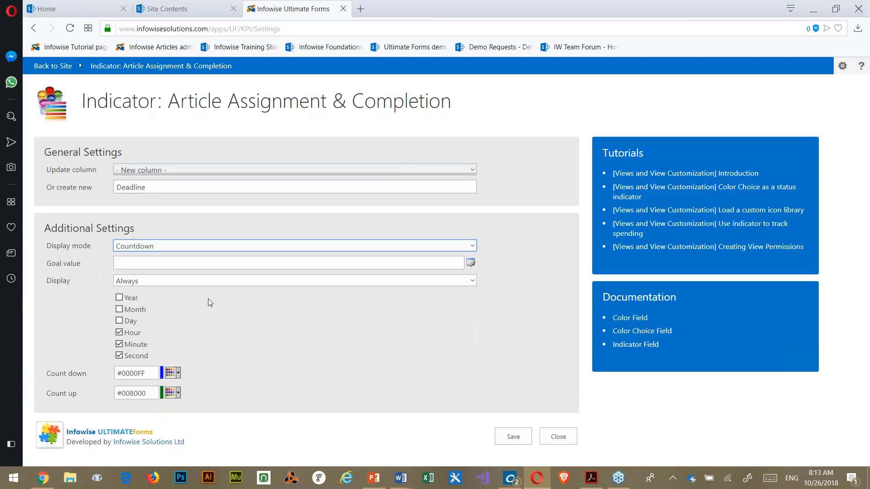
# - Set the Deadline countdown's goal value to [Created]+30, taking the Created column from the value picker
pyautogui.click(126, 262)
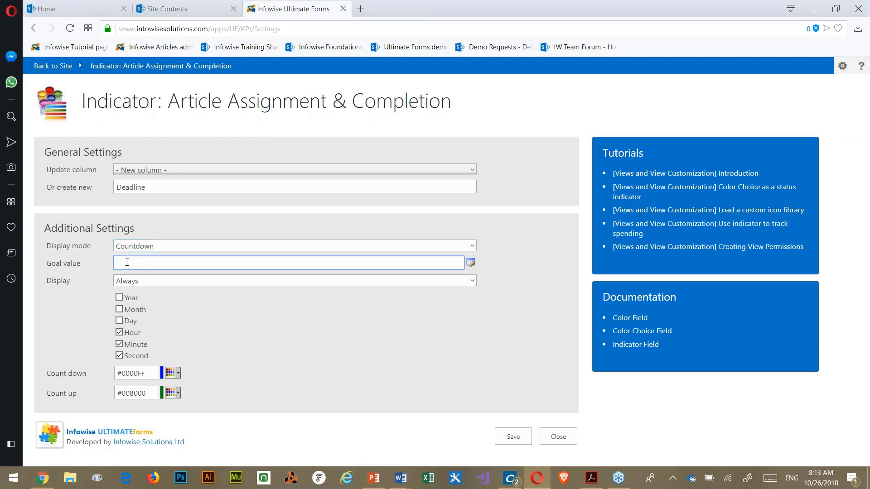
pyautogui.click(471, 263)
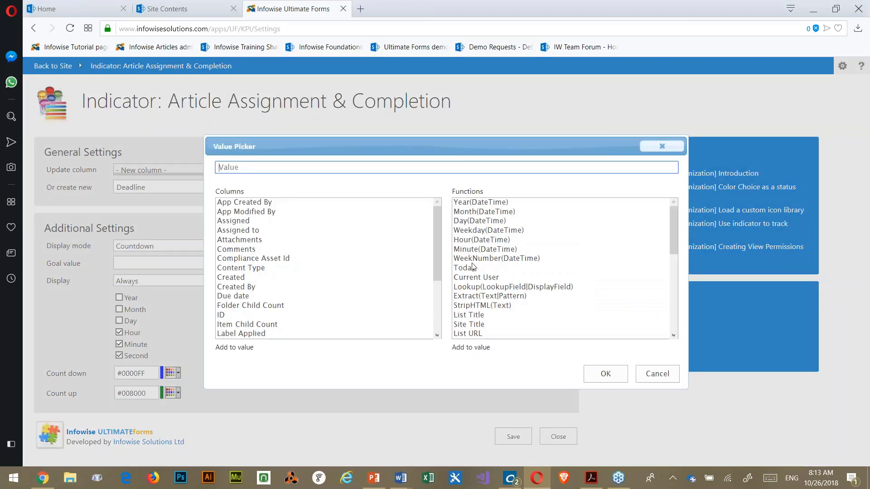
pyautogui.doubleClick(222, 278)
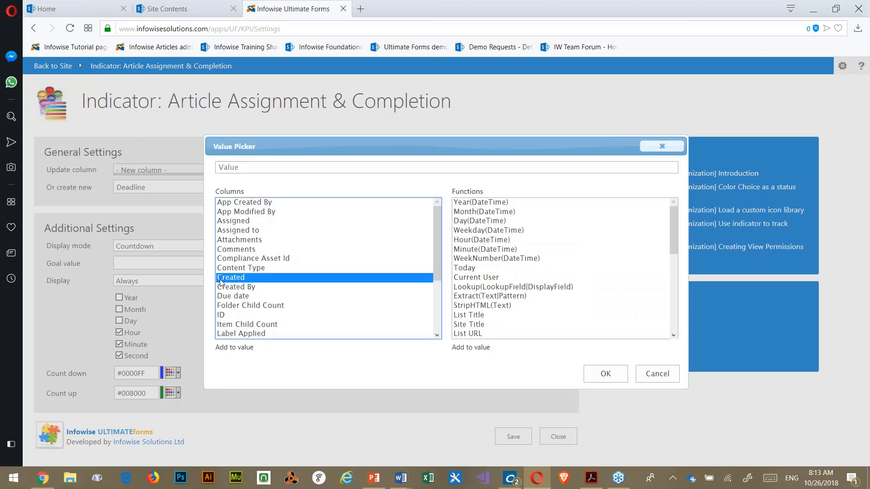
pyautogui.click(605, 373)
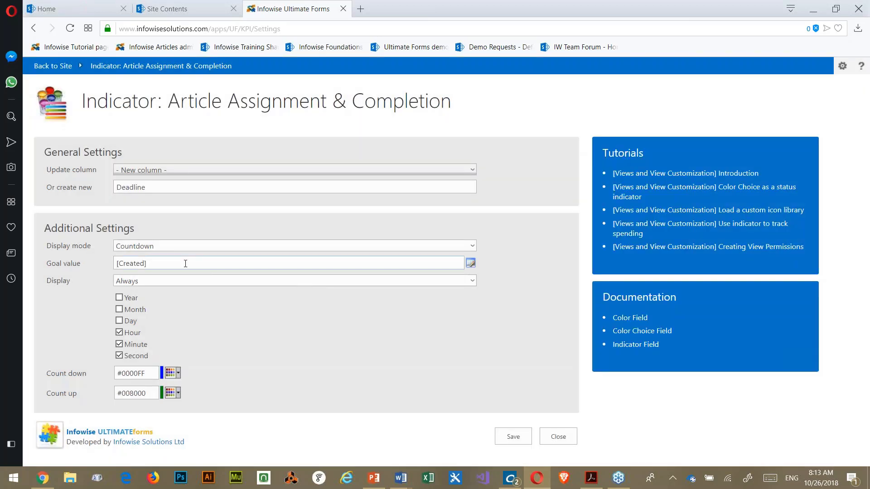
pyautogui.click(185, 263)
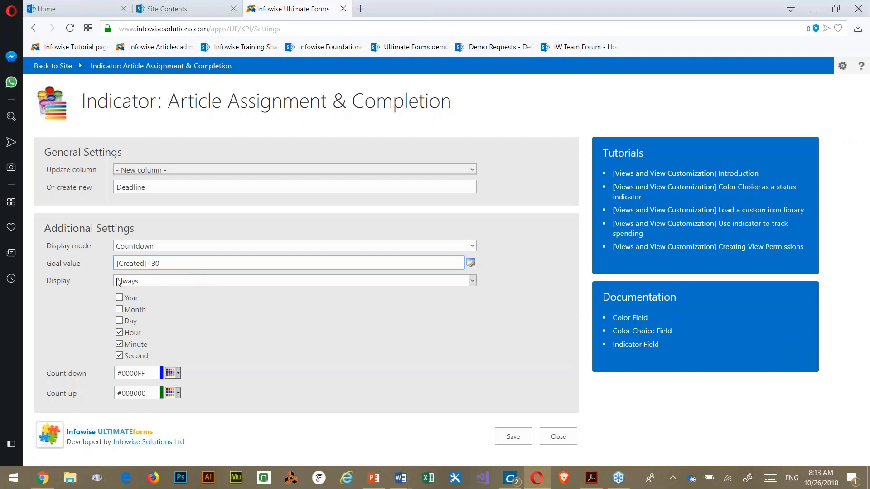
# - Make the countdown show days only, without hours, minutes and seconds
pyautogui.click(119, 320)
pyautogui.click(119, 332)
pyautogui.click(119, 344)
pyautogui.click(119, 355)
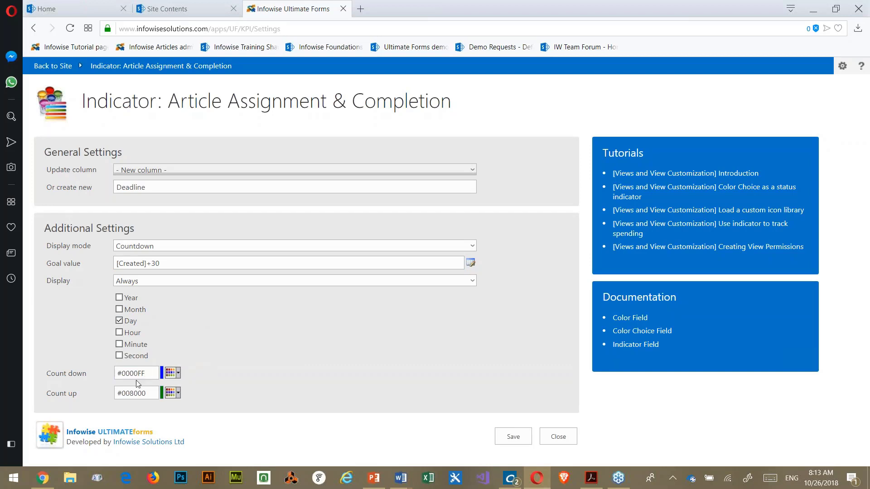
# - Set the count up colour to #FF9966 and save the Deadline column
pyautogui.click(179, 392)
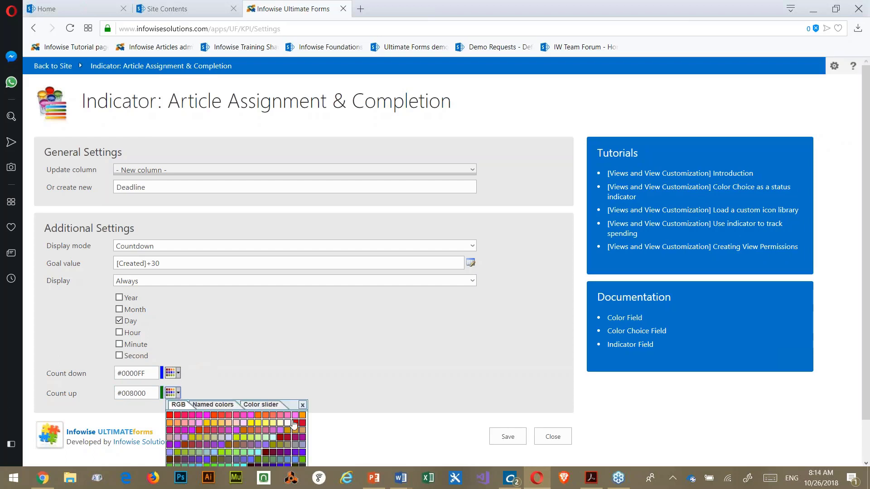
pyautogui.click(177, 423)
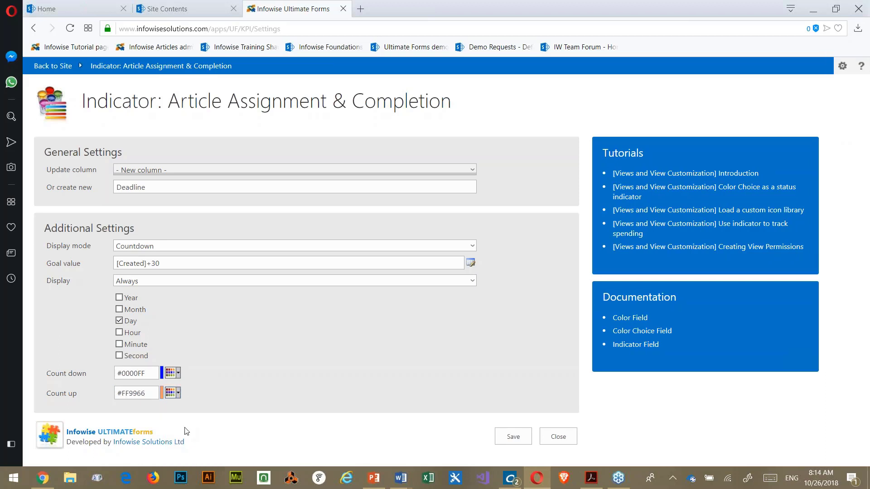
pyautogui.click(512, 437)
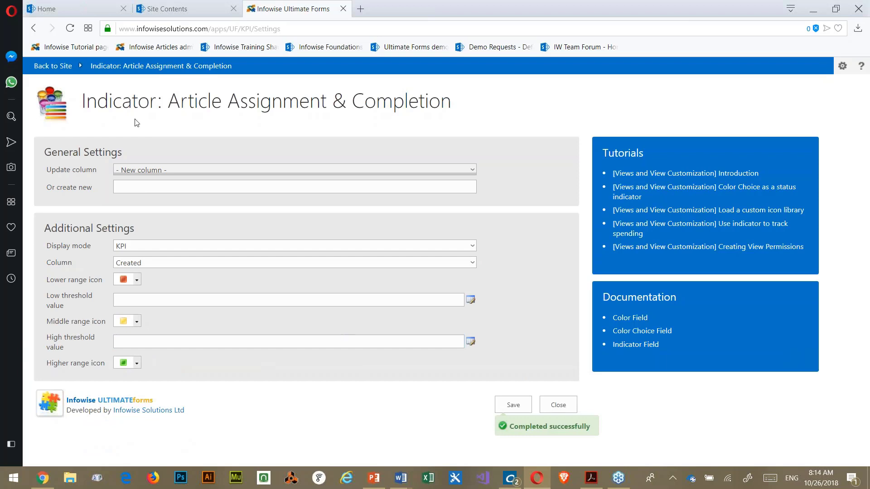
# - Return to the Editorial Workflow site and open the Article Assignment & Completion list to examine the Deadline column
pyautogui.click(53, 66)
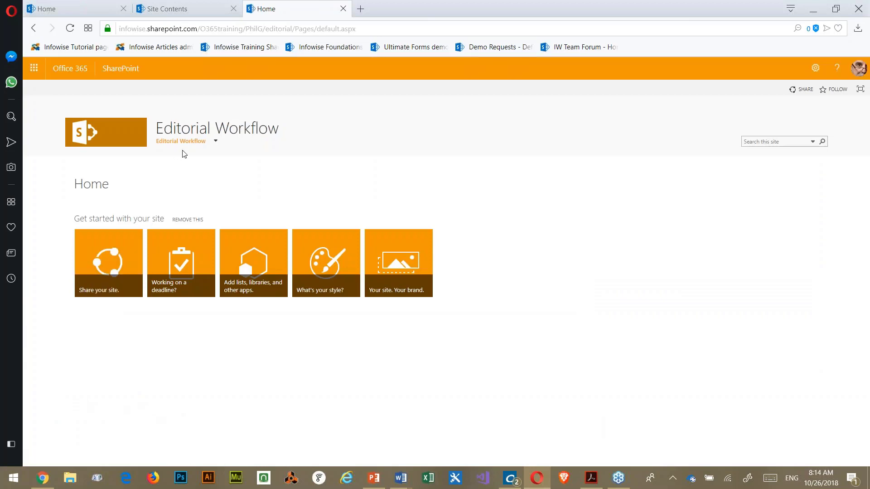
pyautogui.moveTo(181, 144)
pyautogui.click(175, 159)
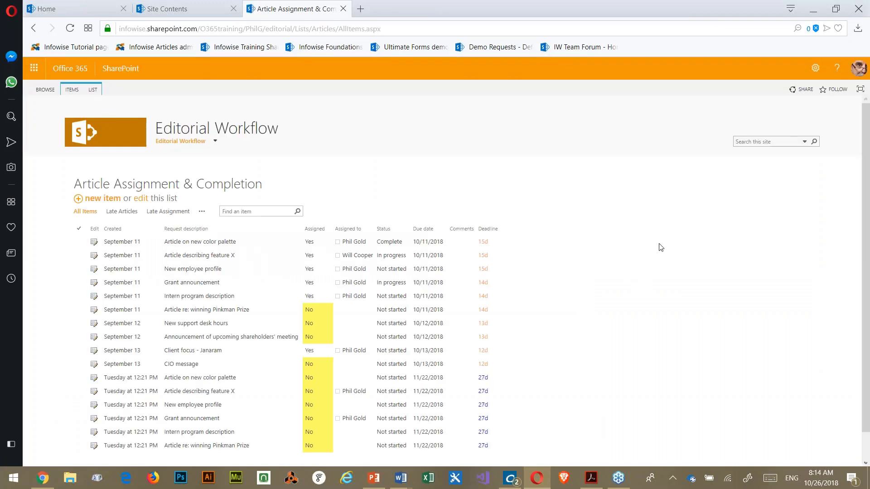
pyautogui.scroll(-1, 533, 226)
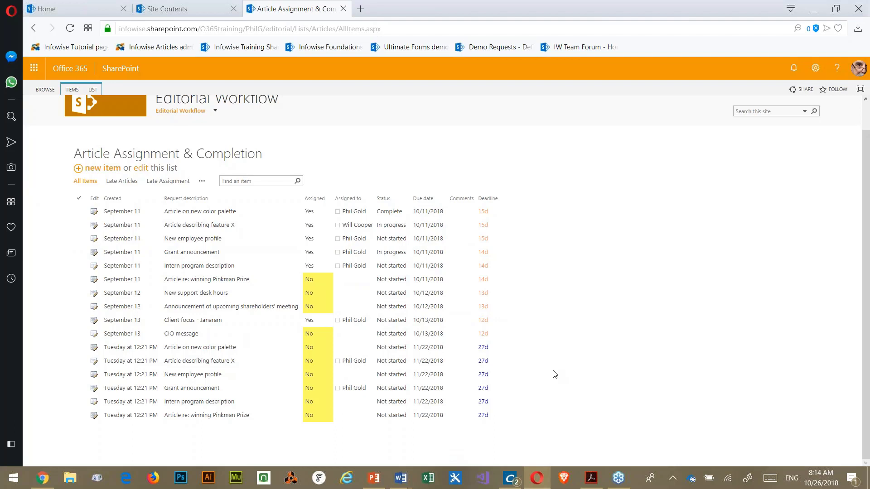
pyautogui.scroll(1, 568, 359)
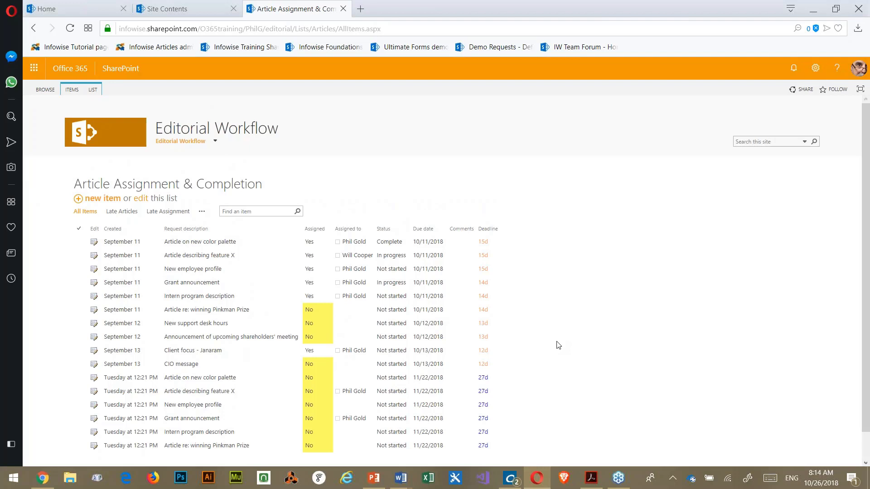
# - Reopen the Indicator settings for the Article Assignment & Completion list to add another indicator column
pyautogui.click(94, 90)
pyautogui.click(549, 109)
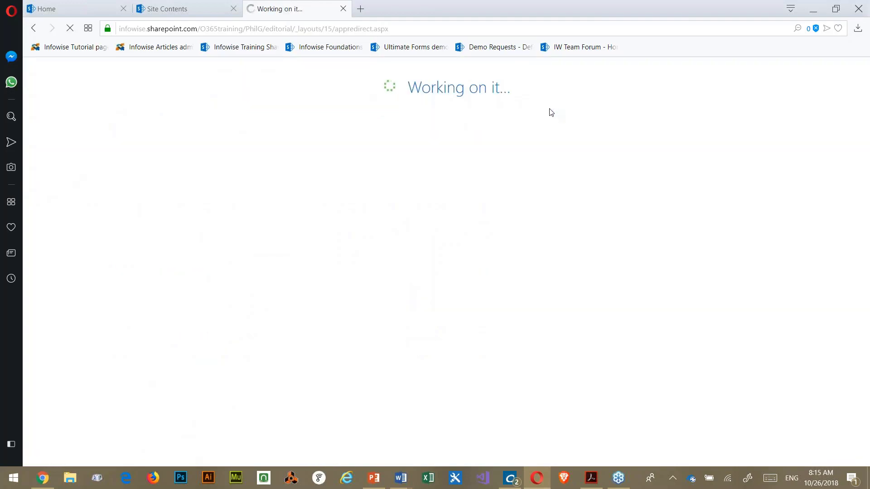
pyautogui.scroll(-20, 322, 267)
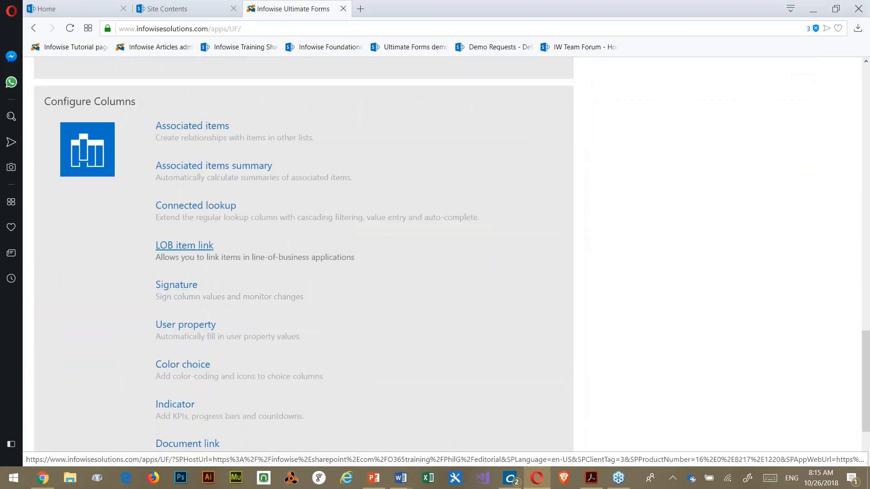
pyautogui.scroll(-2, 186, 303)
pyautogui.click(184, 303)
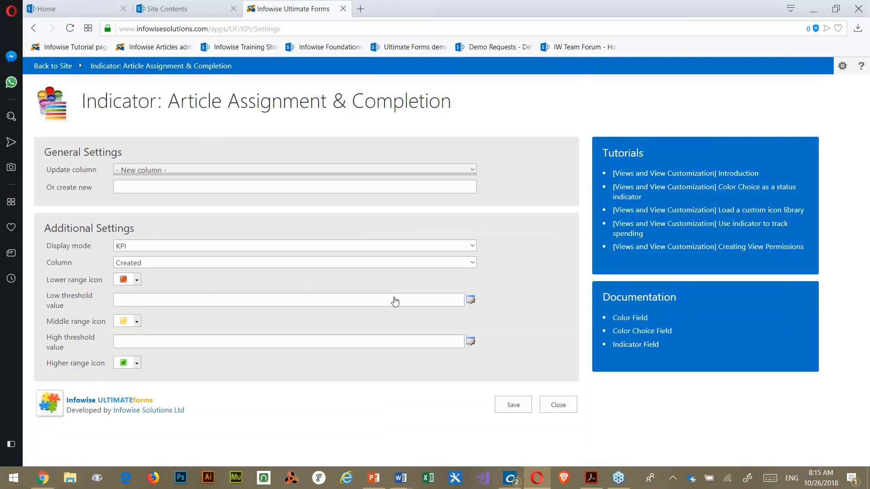
# - Name a new indicator column Task Days and set its display mode to Progress bar
pyautogui.click(472, 170)
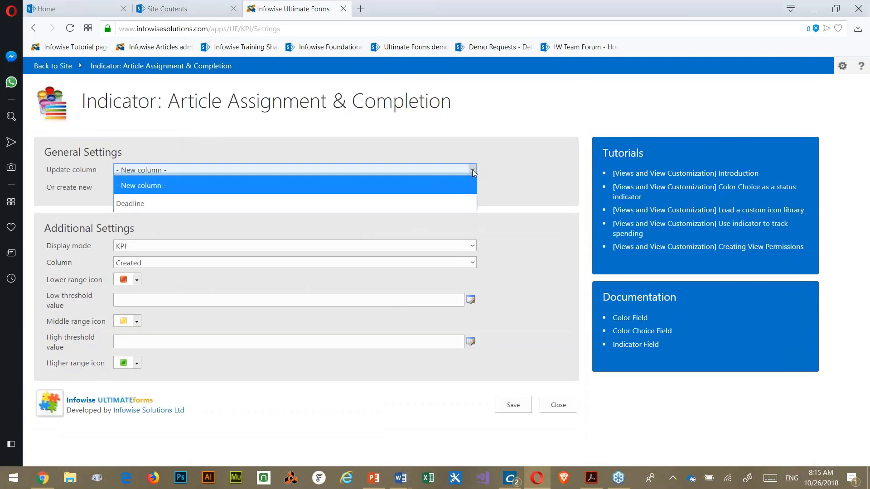
pyautogui.moveTo(483, 165); pyautogui.dragTo(359, 188)
pyautogui.click(245, 187)
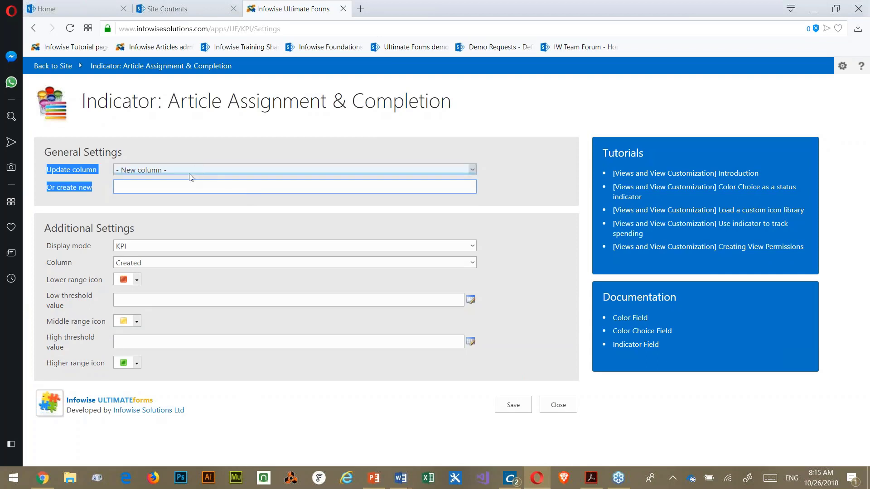
pyautogui.click(188, 186)
pyautogui.write('Ta')
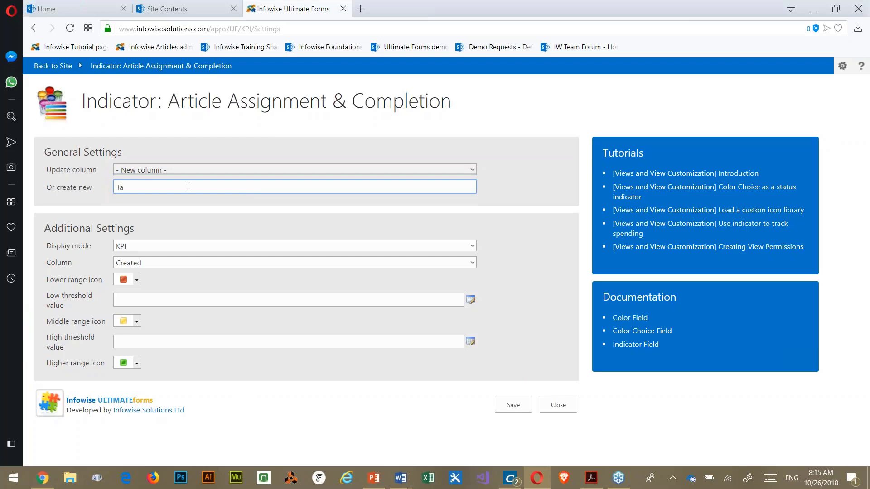
pyautogui.write('sk Days')
pyautogui.click(470, 250)
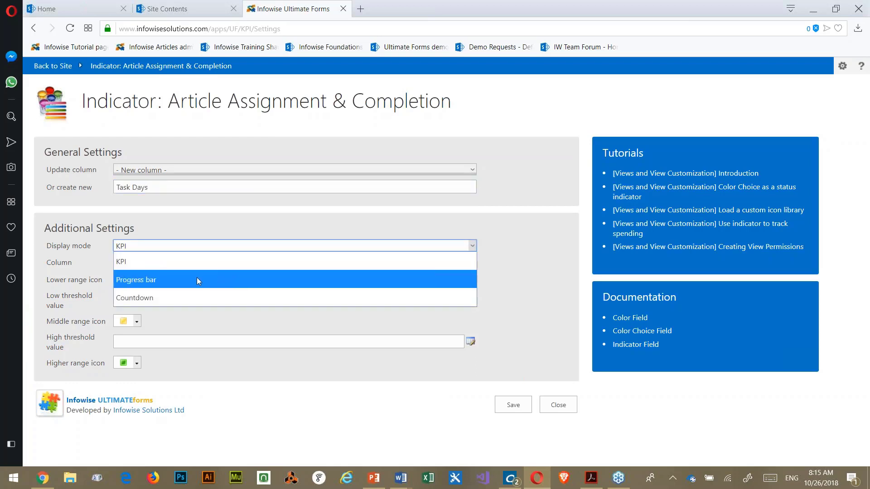
pyautogui.click(197, 277)
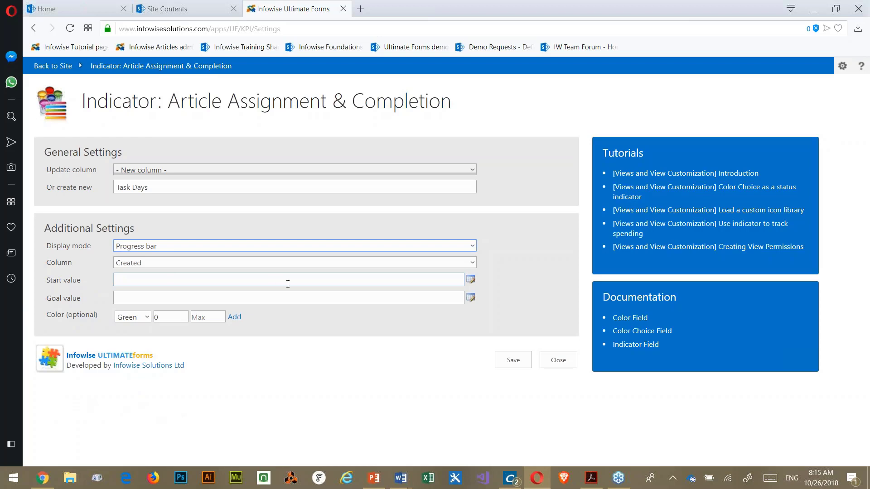
# - Base the Task Days progress bar on Today and set its start value to [Created]
pyautogui.click(472, 262)
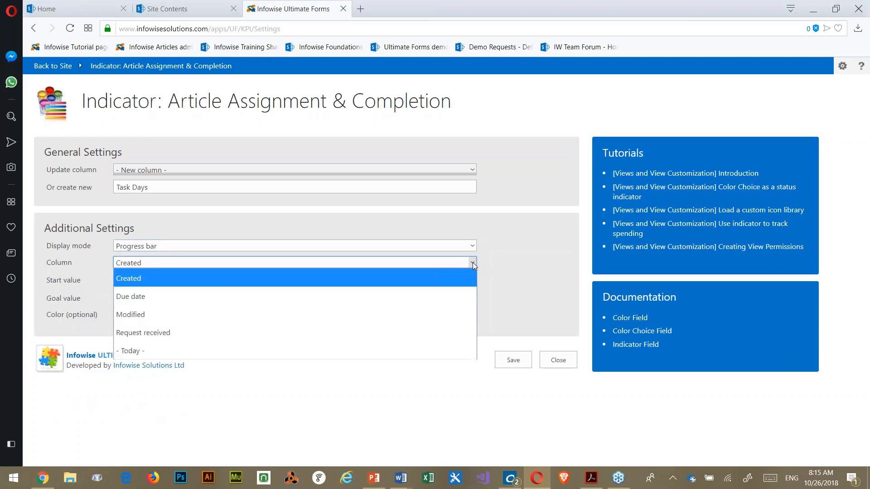
pyautogui.click(193, 351)
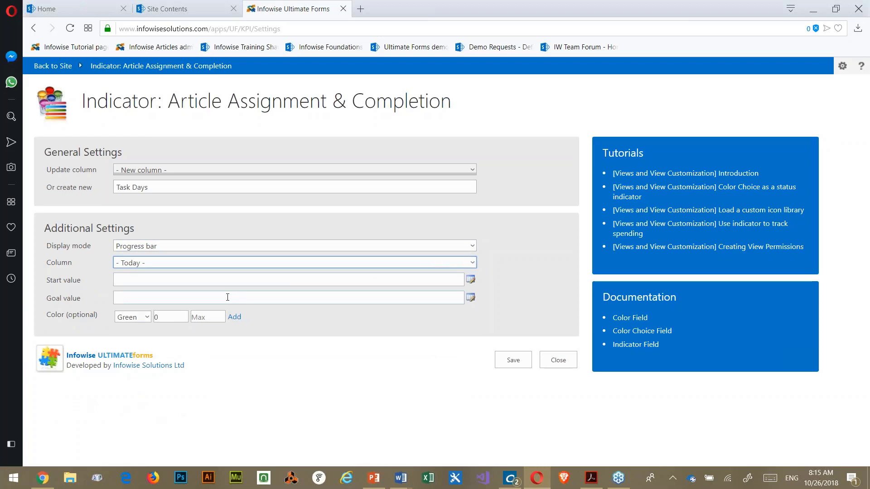
pyautogui.click(469, 280)
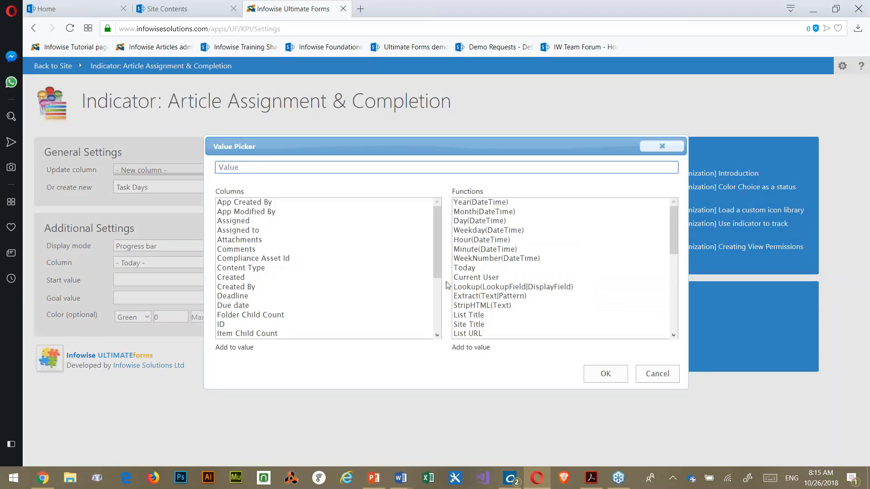
pyautogui.click(254, 277)
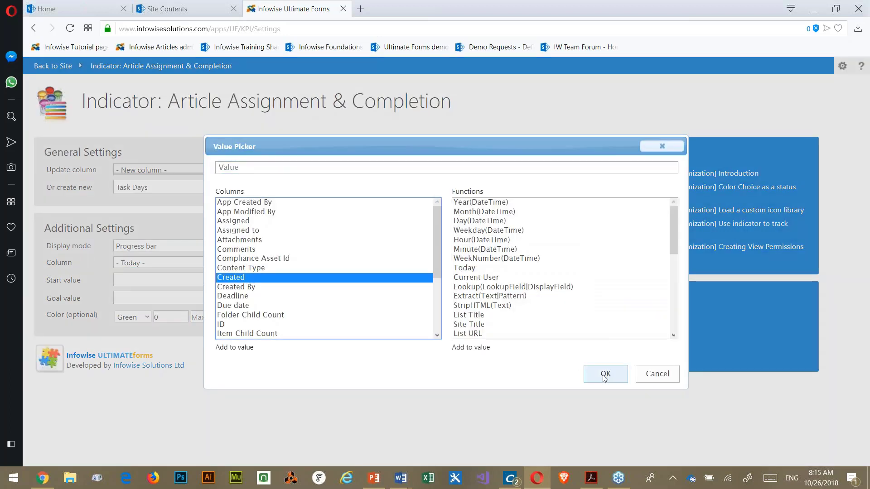
pyautogui.doubleClick(282, 281)
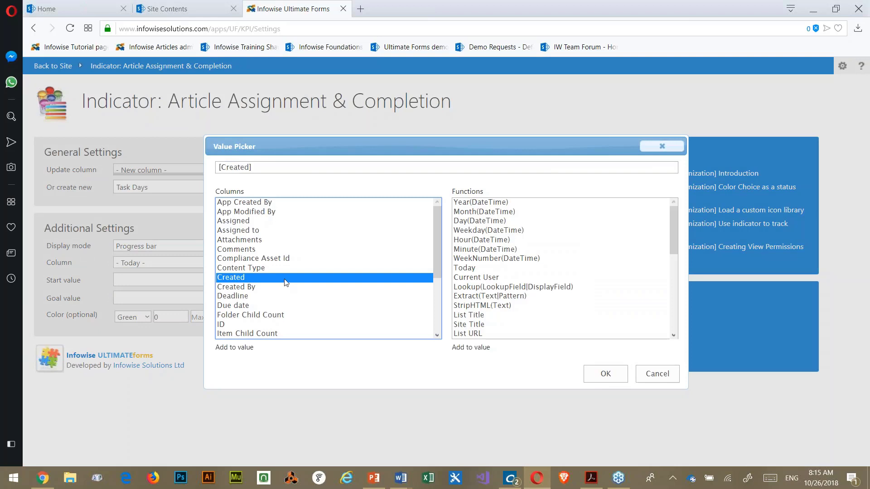
pyautogui.click(597, 373)
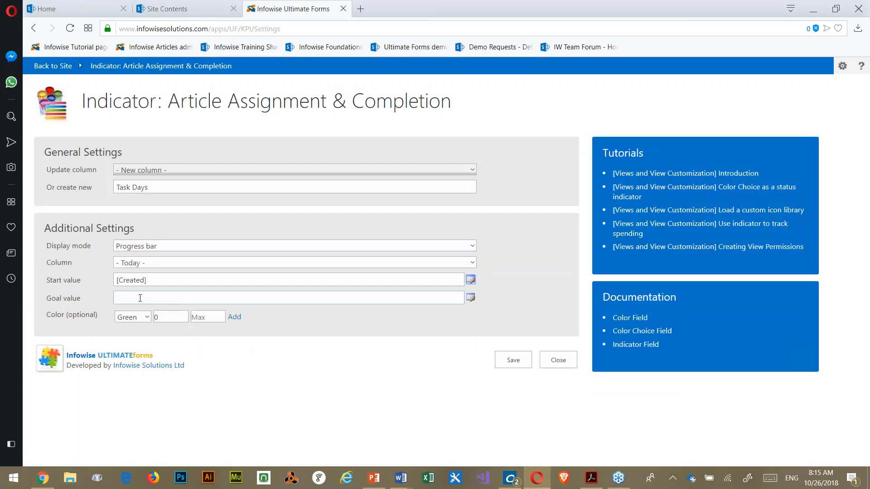
# - Set the Task Days progress bar's goal value to the [Due date] column
pyautogui.click(471, 297)
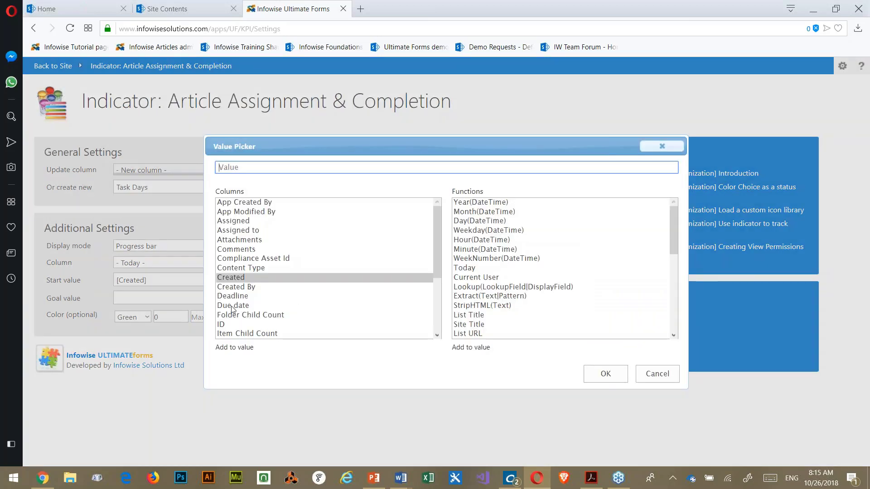
pyautogui.doubleClick(232, 306)
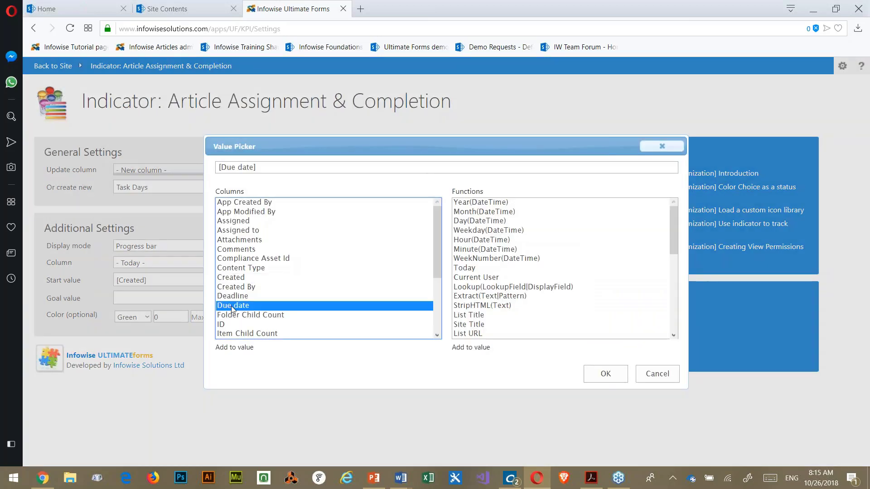
pyautogui.click(604, 374)
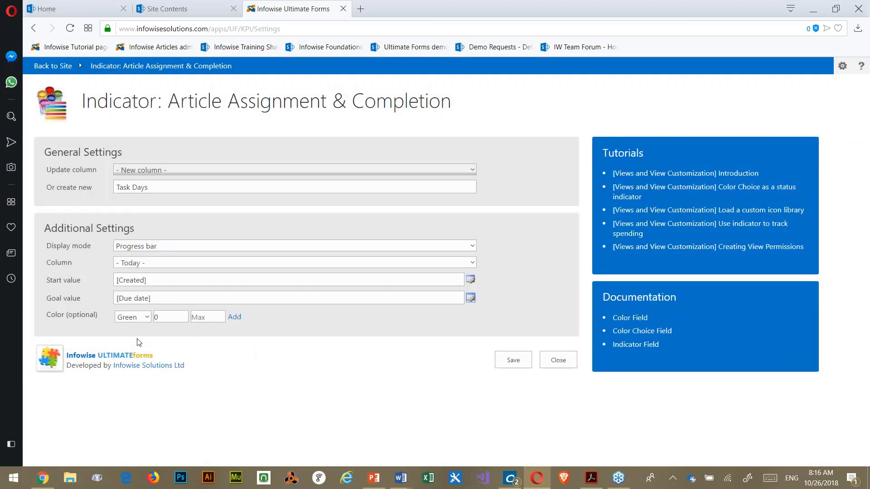
# - Add progress bar colour rules for Green from 0% and Red from 100%, and save the Task Days column
pyautogui.click(234, 317)
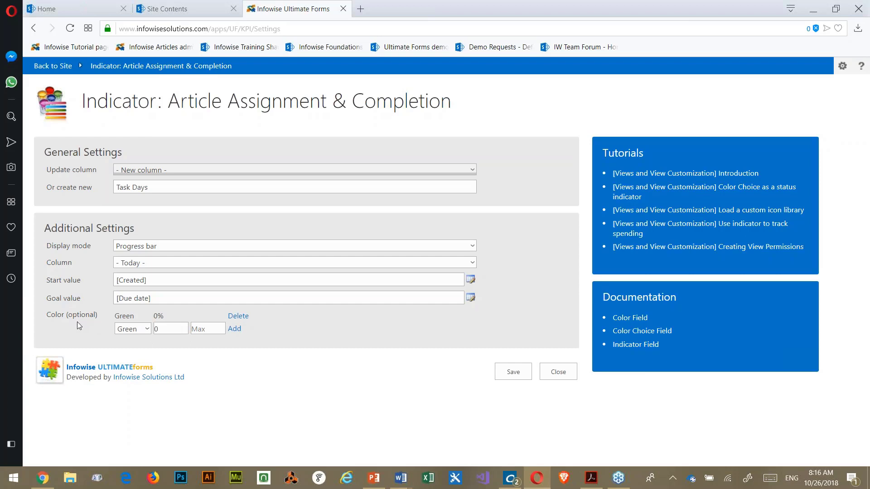
pyautogui.click(146, 330)
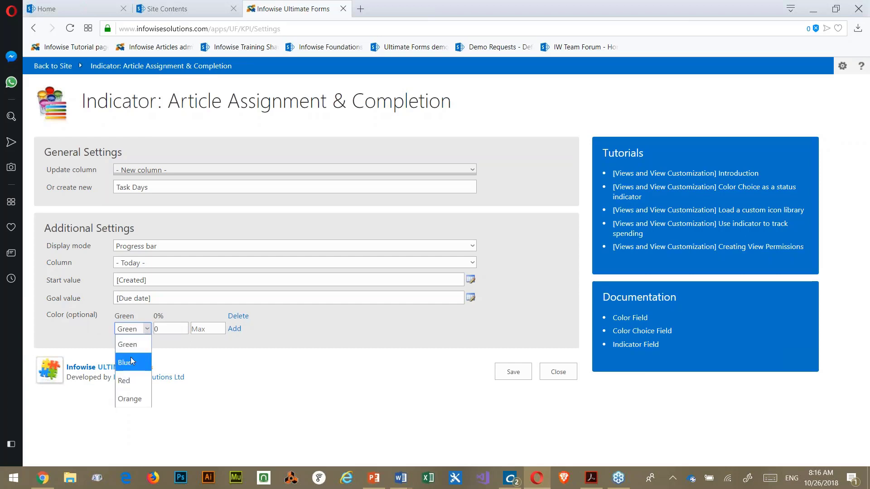
pyautogui.click(124, 381)
pyautogui.click(159, 328)
pyautogui.press('BackSpace')
pyautogui.write('100')
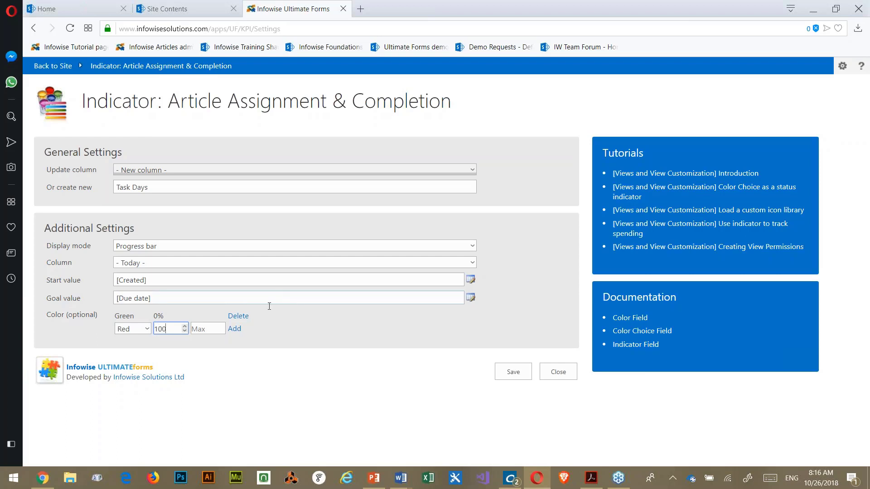
pyautogui.click(231, 329)
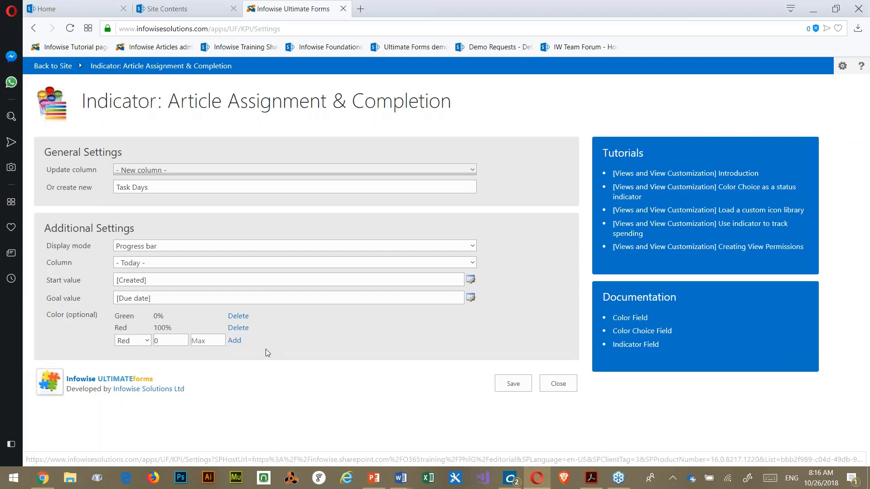
pyautogui.click(513, 384)
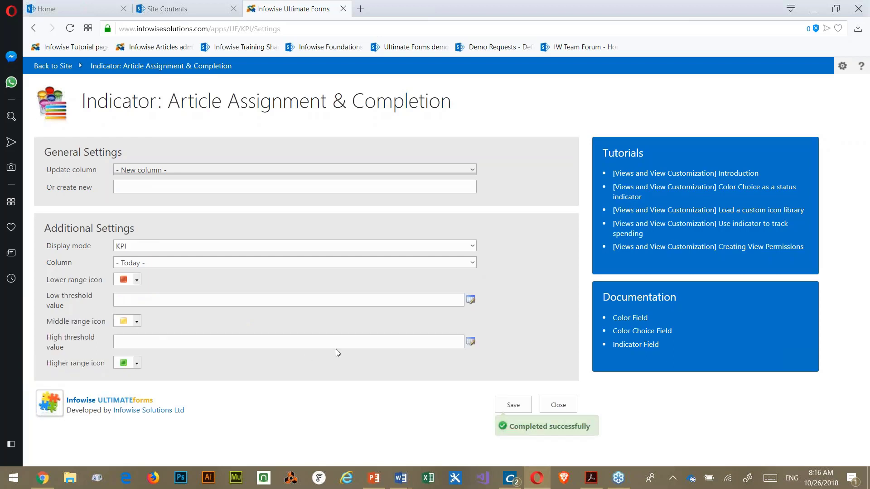
# - Return to the Editorial Workflow site and open the Article Assignment & Completion list to examine the Task Days progress bars
pyautogui.click(51, 67)
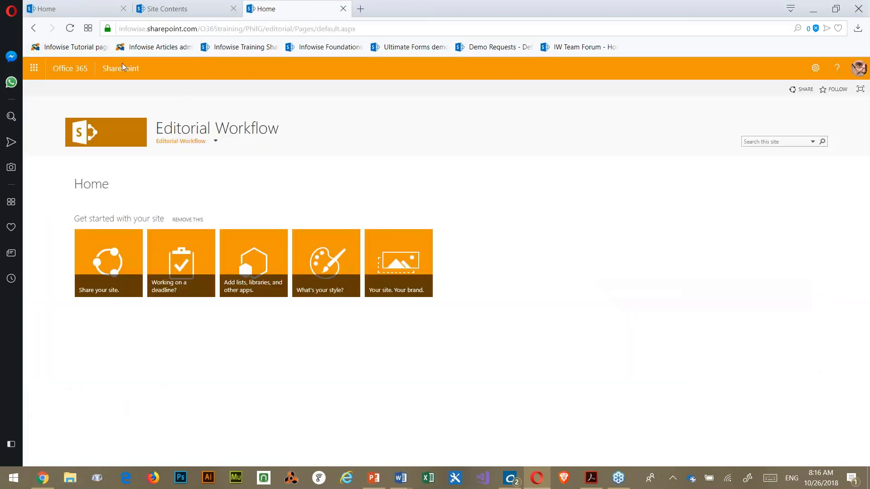
pyautogui.click(175, 159)
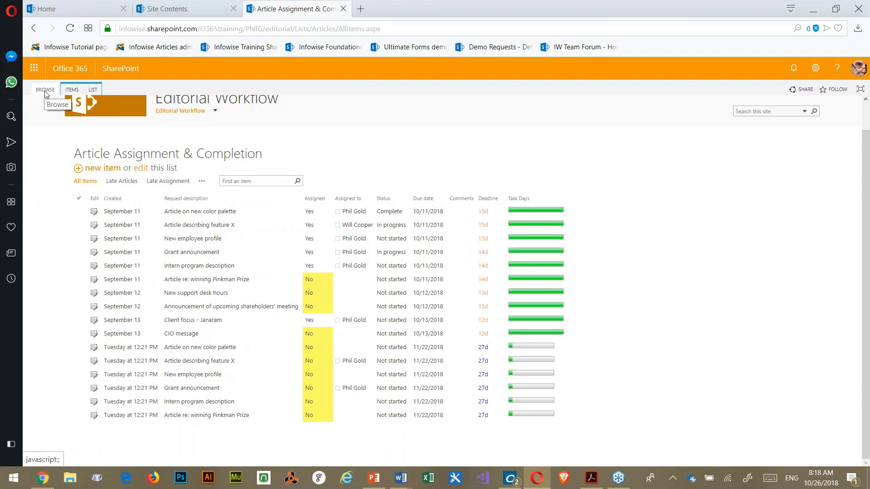
# - Open the Infowise design page for the Article Assignment & Completion list and go to its Indicator settings
pyautogui.click(71, 90)
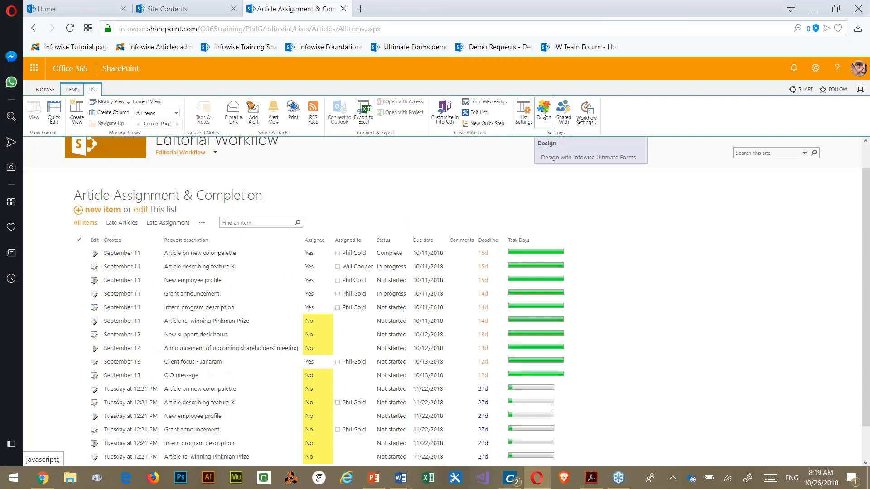
pyautogui.click(542, 115)
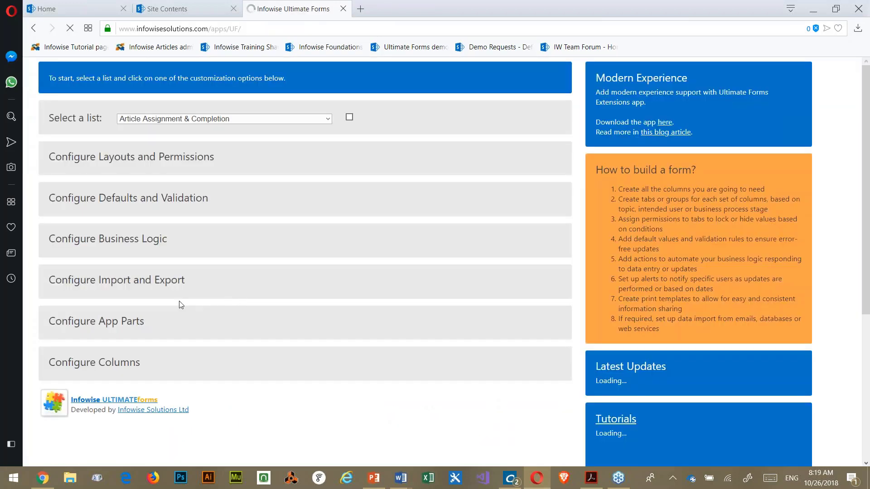
pyautogui.scroll(-13, 85, 330)
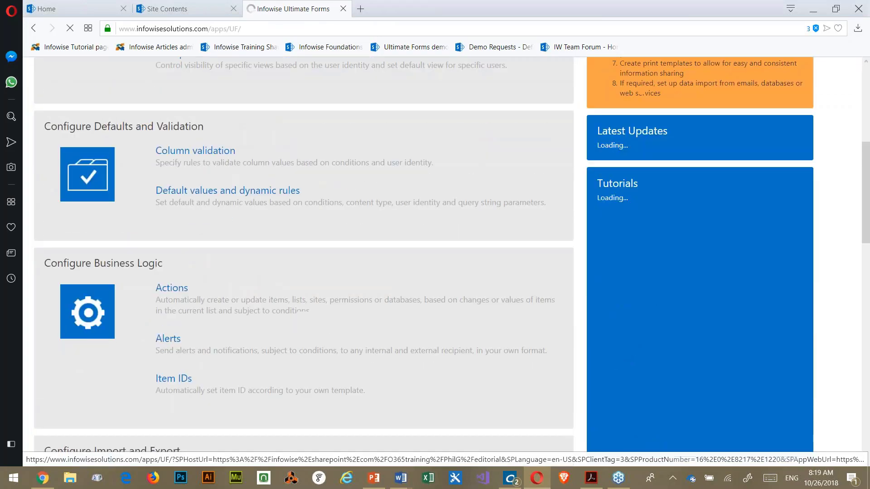
pyautogui.scroll(-13, 223, 290)
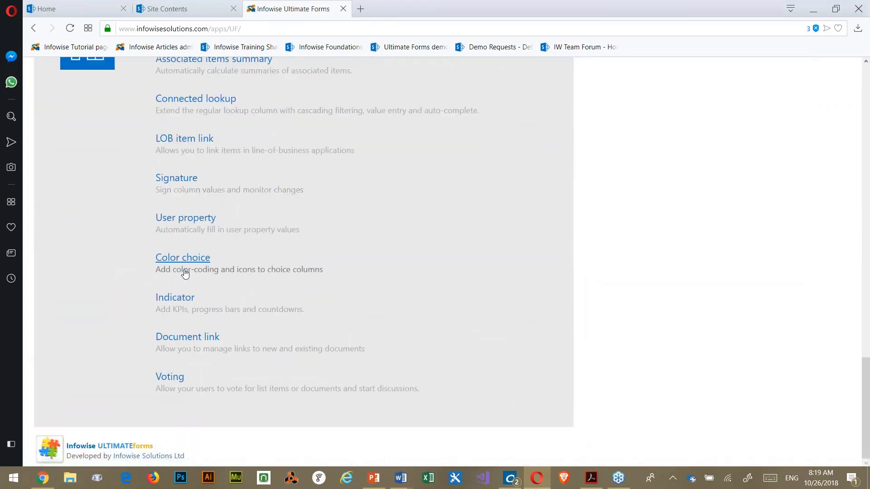
pyautogui.click(169, 303)
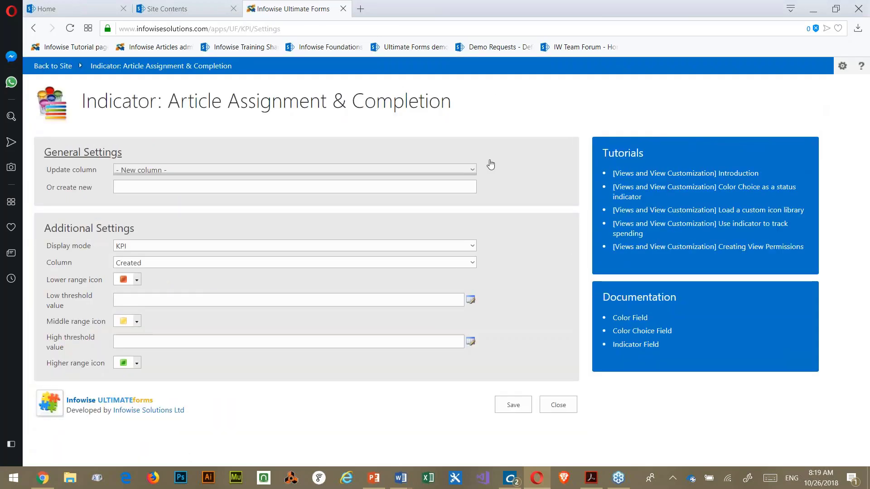
# - Load the existing Deadline indicator column to review its countdown goal and display settings, and close it without changes
pyautogui.click(239, 172)
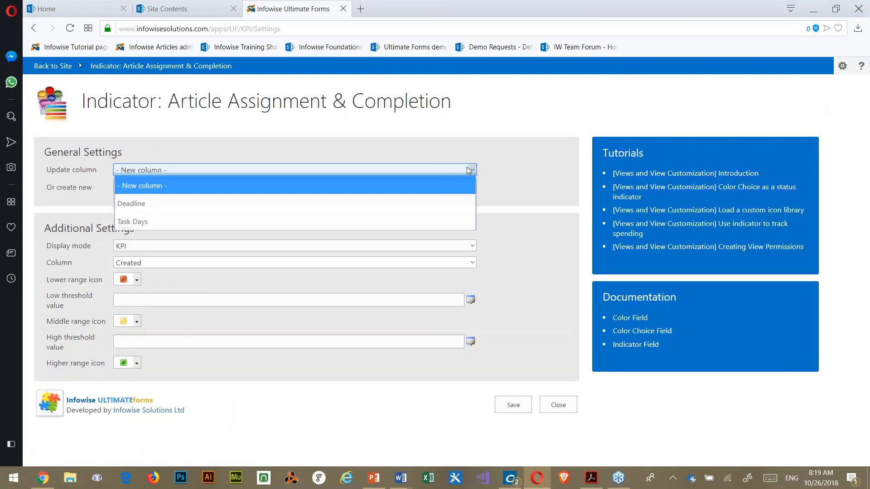
pyautogui.click(134, 205)
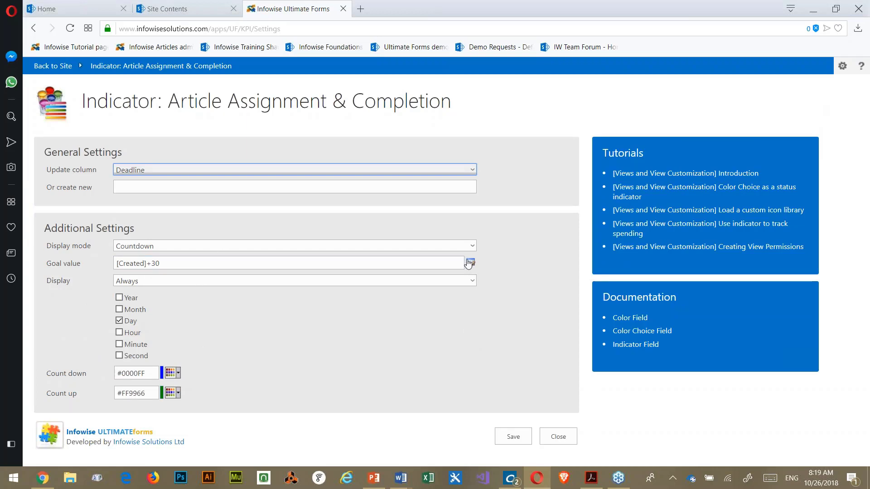
pyautogui.click(473, 281)
pyautogui.click(520, 282)
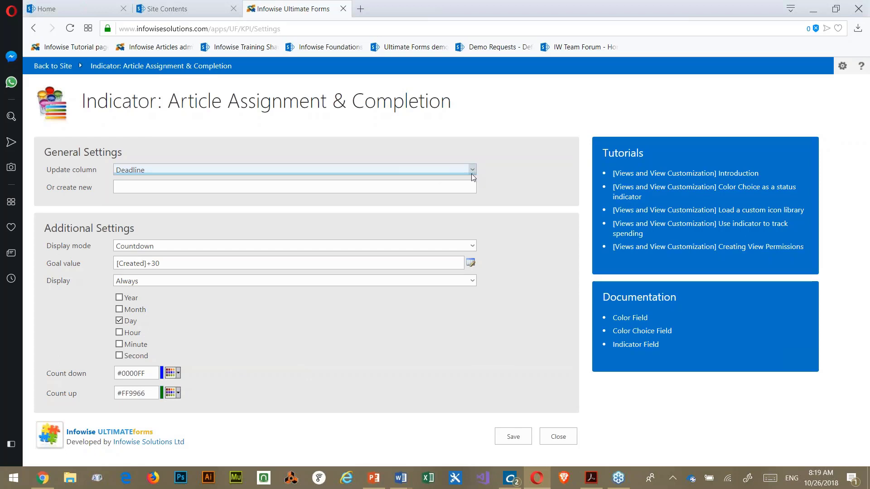
pyautogui.click(566, 438)
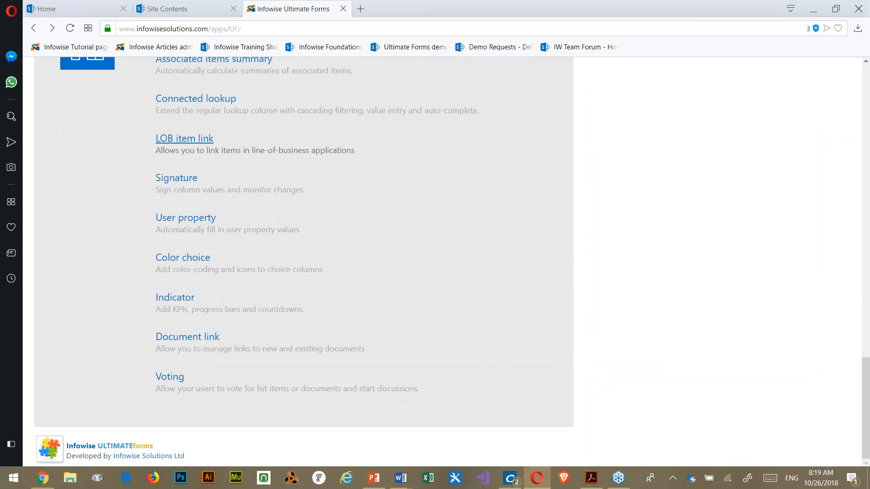
# - Reopen the list's Indicator settings and load the existing Task Days column for updating
pyautogui.scroll(4, 512, 245)
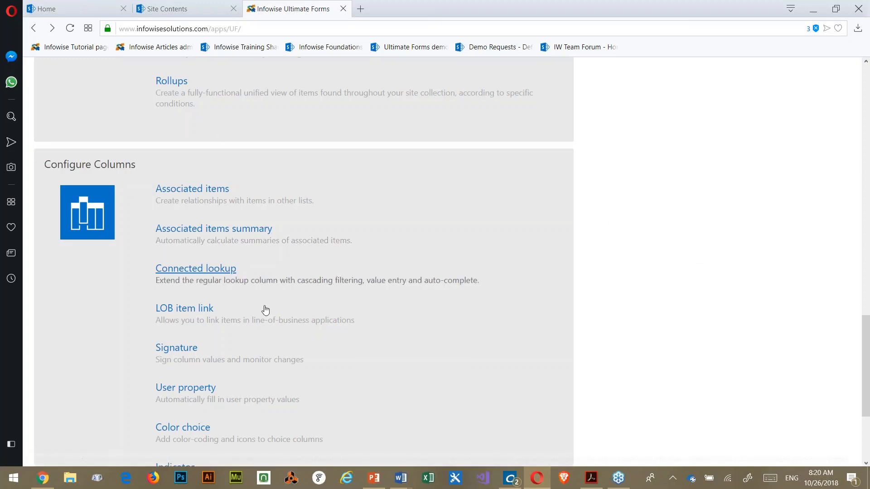
pyautogui.scroll(-3, 264, 307)
pyautogui.click(167, 297)
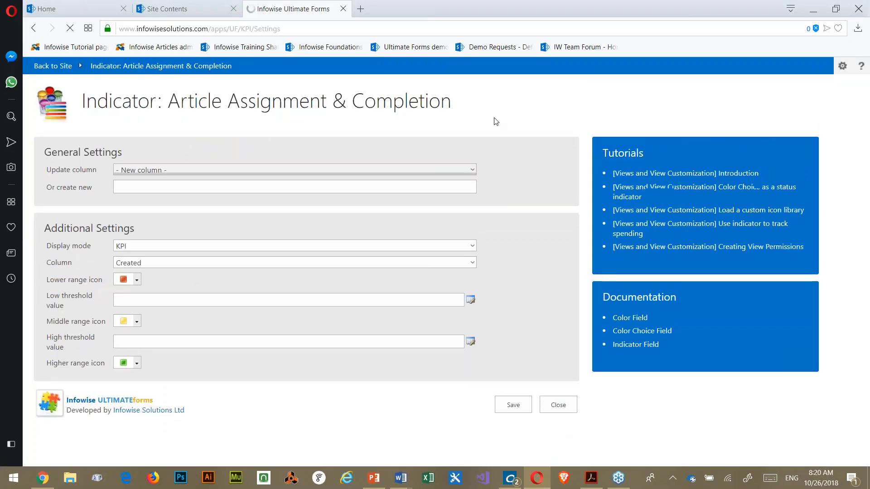
pyautogui.click(471, 171)
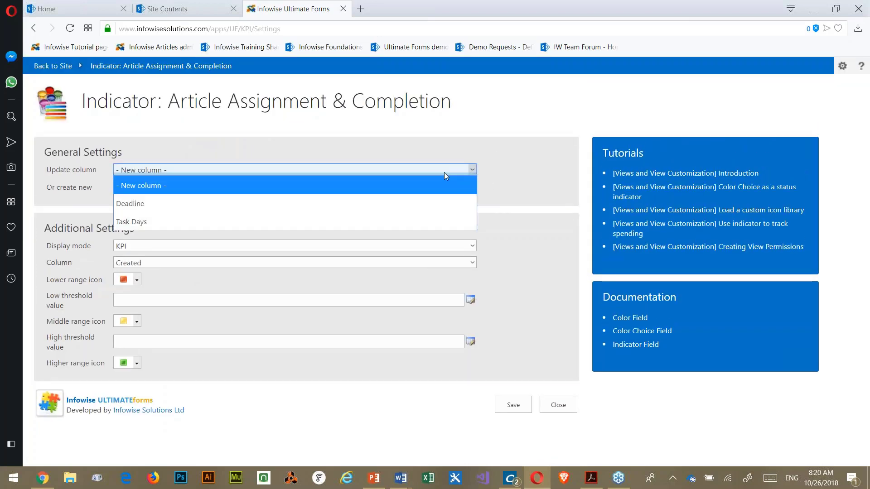
pyautogui.click(142, 222)
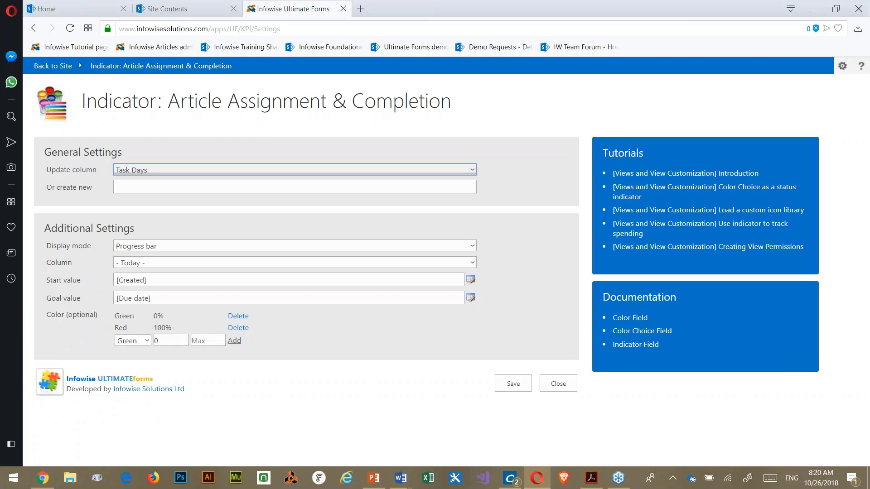
# - Delete the Red and Green colour rules of the Task Days progress bar and add a new Green rule from 0% with no maximum
pyautogui.click(240, 329)
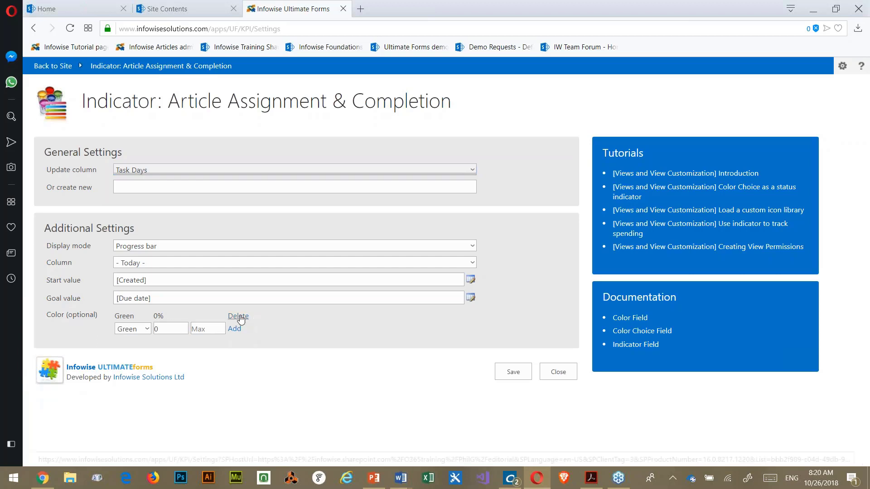
pyautogui.click(238, 317)
pyautogui.click(223, 319)
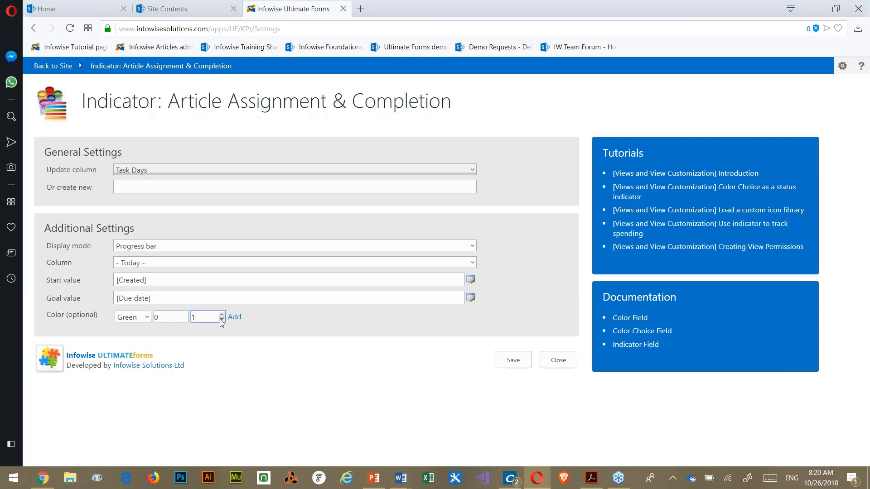
pyautogui.moveTo(204, 316); pyautogui.dragTo(189, 318)
pyautogui.press('BackSpace')
pyautogui.click(171, 317)
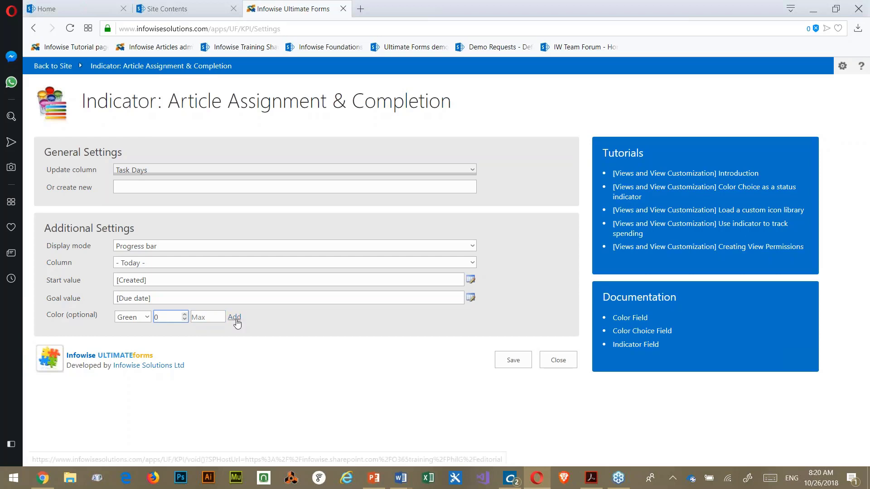
pyautogui.click(235, 318)
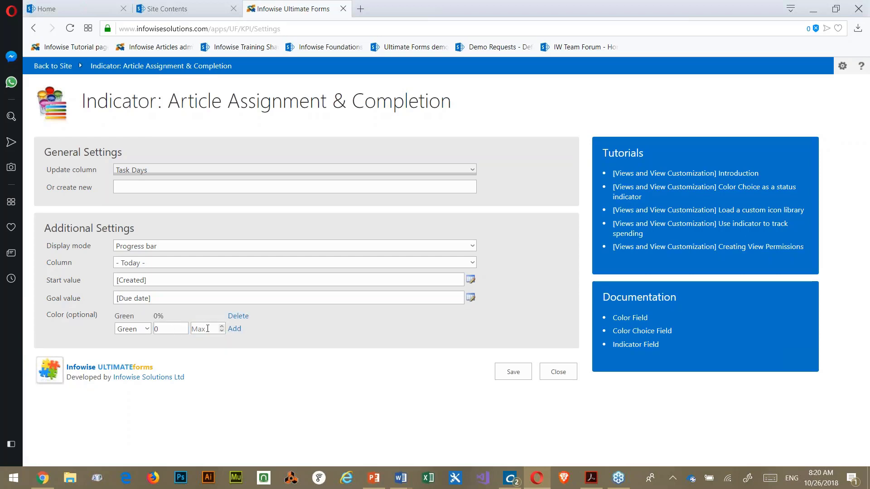
# - Add a Red colour rule starting at 100% with no maximum to the Task Days progress bar and save the column
pyautogui.click(208, 328)
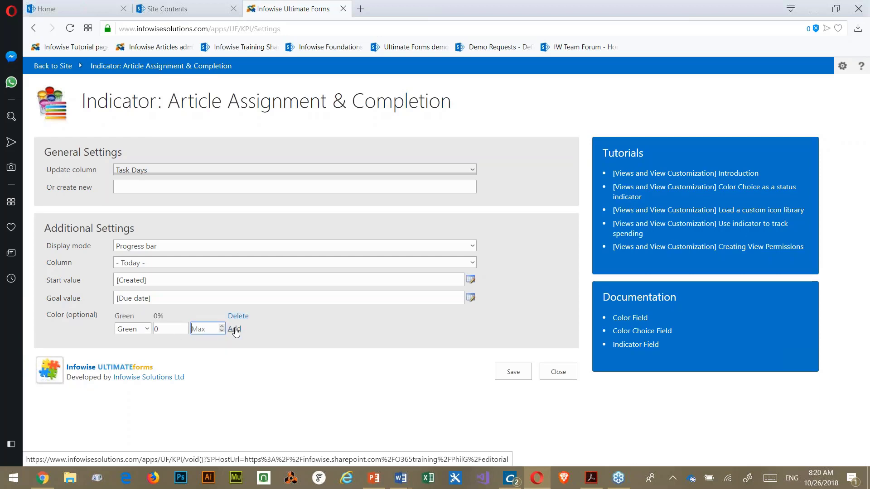
pyautogui.click(146, 329)
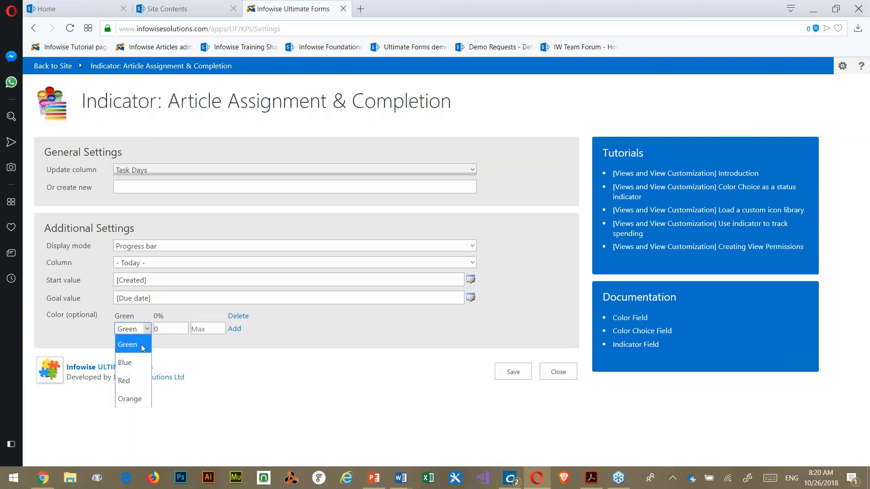
pyautogui.click(130, 380)
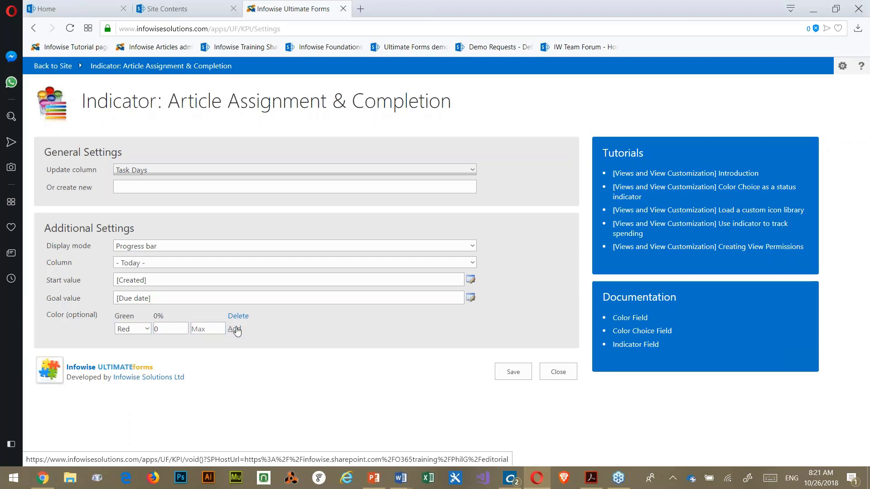
pyautogui.click(234, 329)
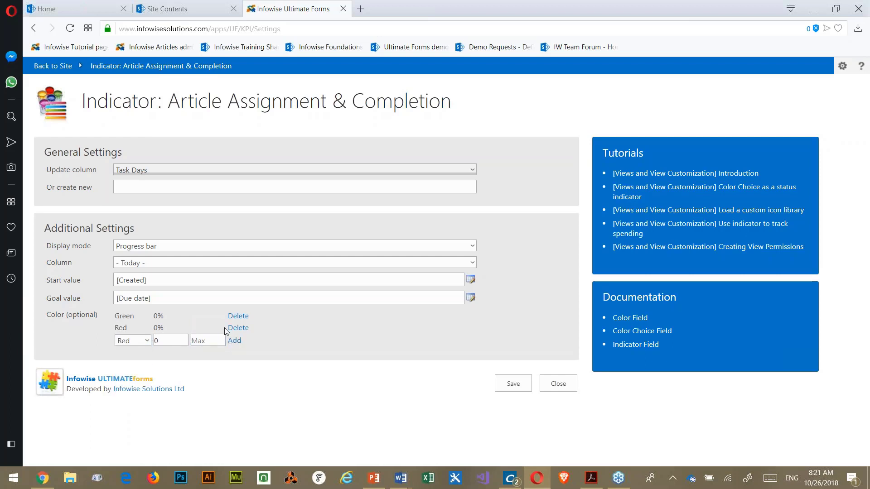
pyautogui.click(238, 328)
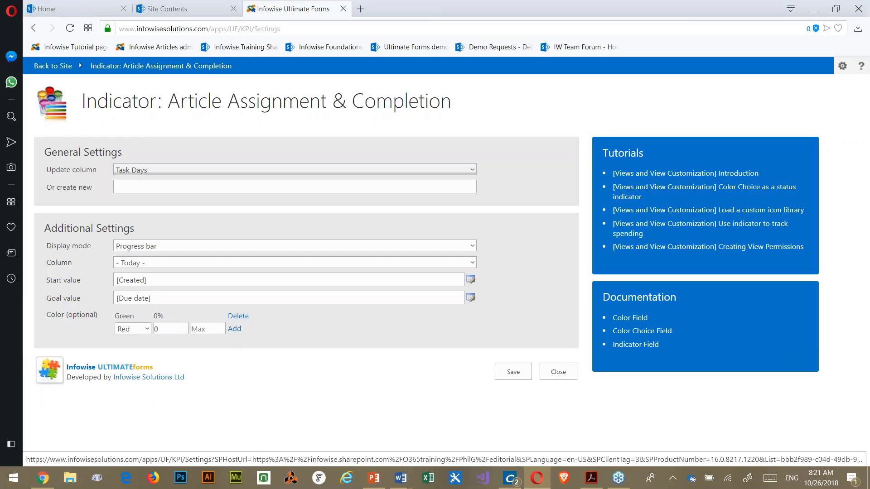
pyautogui.click(163, 329)
pyautogui.doubleClick(157, 329)
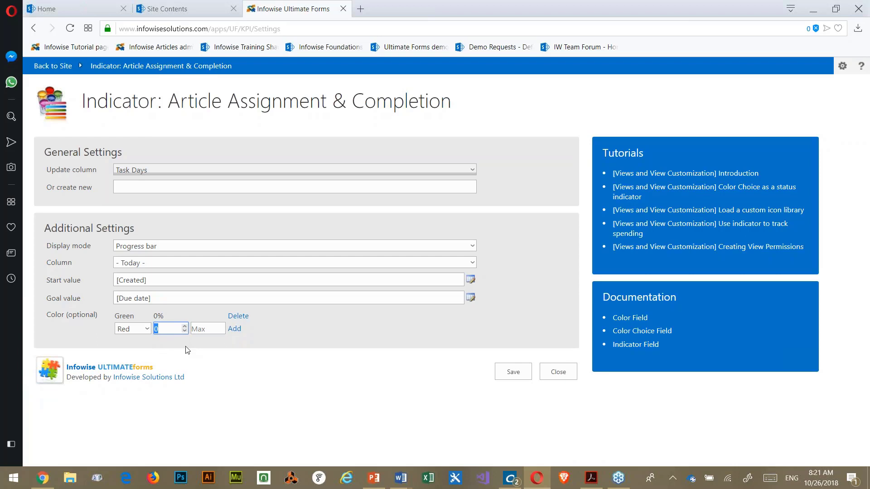
pyautogui.write('100')
pyautogui.click(234, 328)
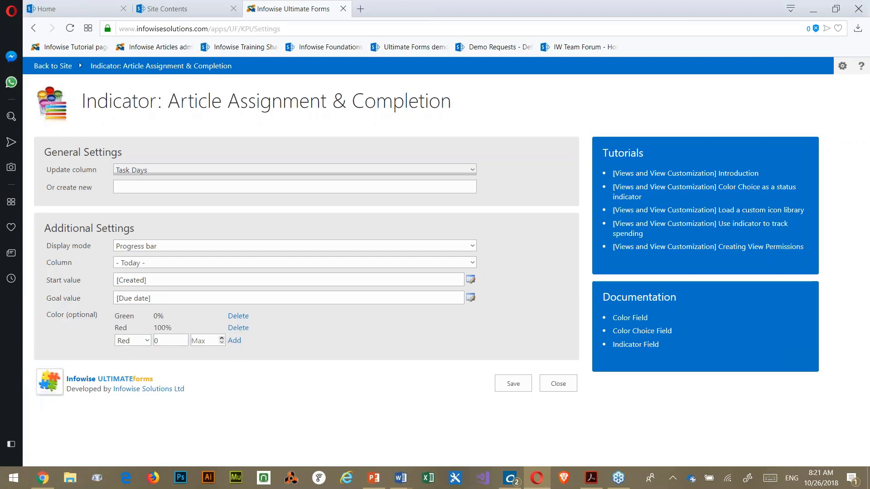
pyautogui.click(506, 384)
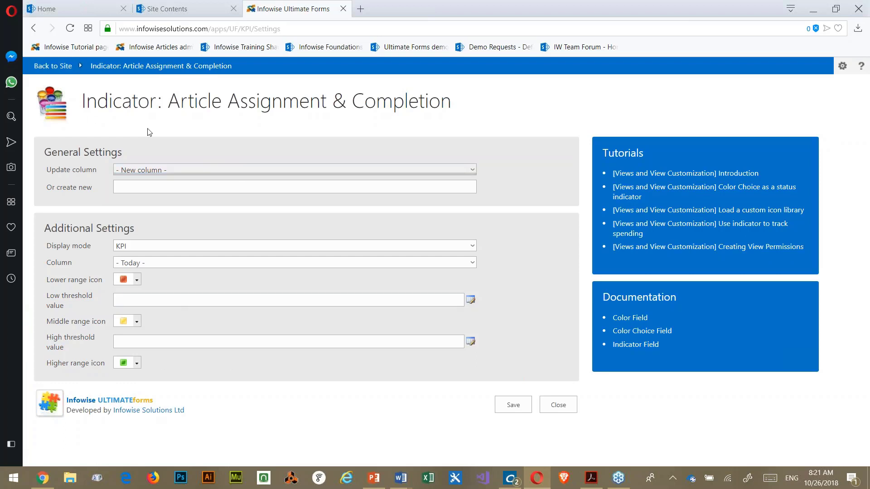
# - Return to the site and open the Article Assignment & Completion list to check the colours of the Task Days bars
pyautogui.click(49, 69)
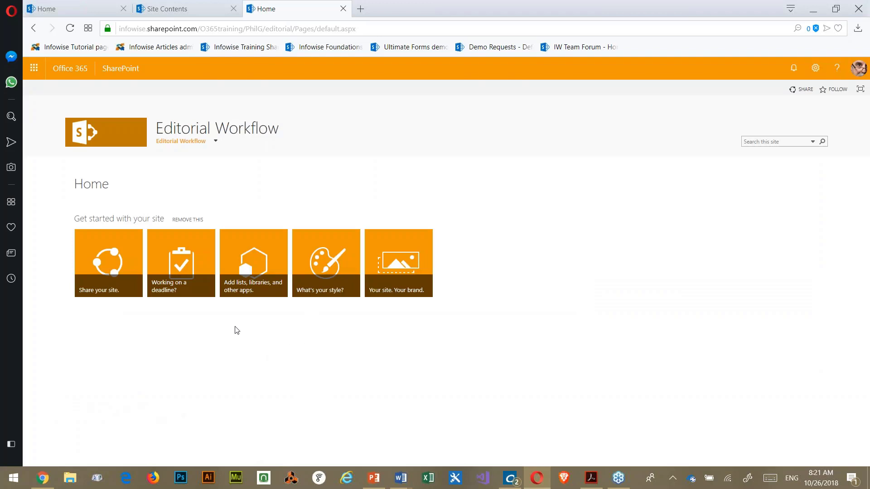
pyautogui.moveTo(177, 142)
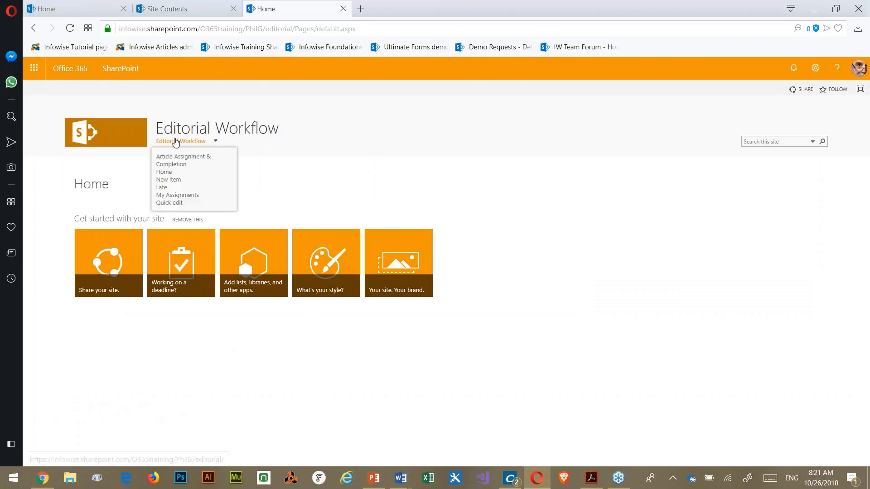
pyautogui.click(176, 158)
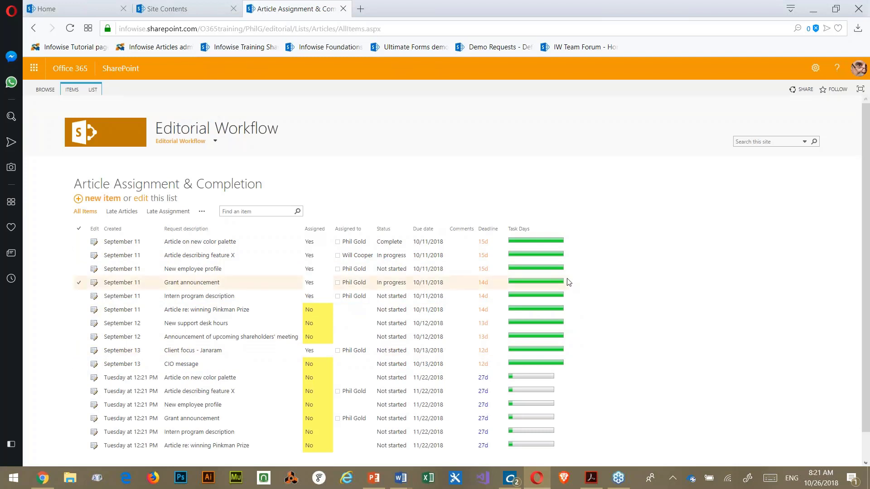
pyautogui.moveTo(546, 244)
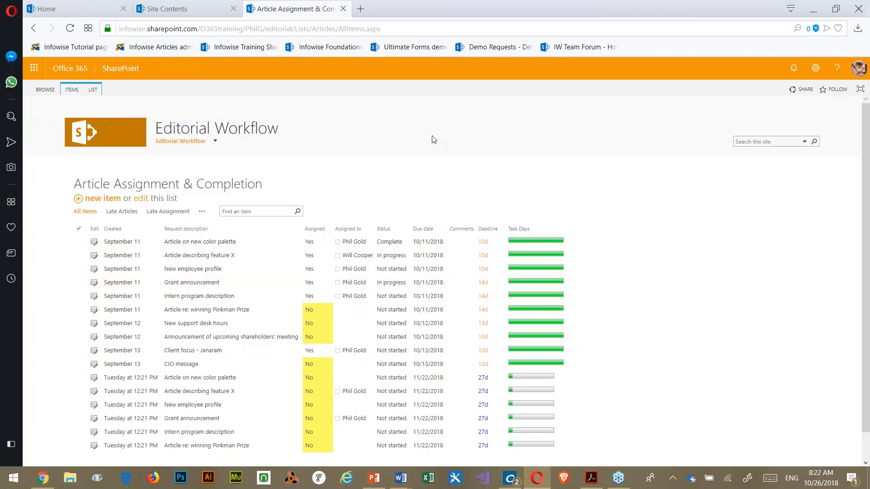
# - Open the Indicator settings from the list's Infowise design page and load the Task Days column for updating
pyautogui.click(94, 90)
pyautogui.click(544, 111)
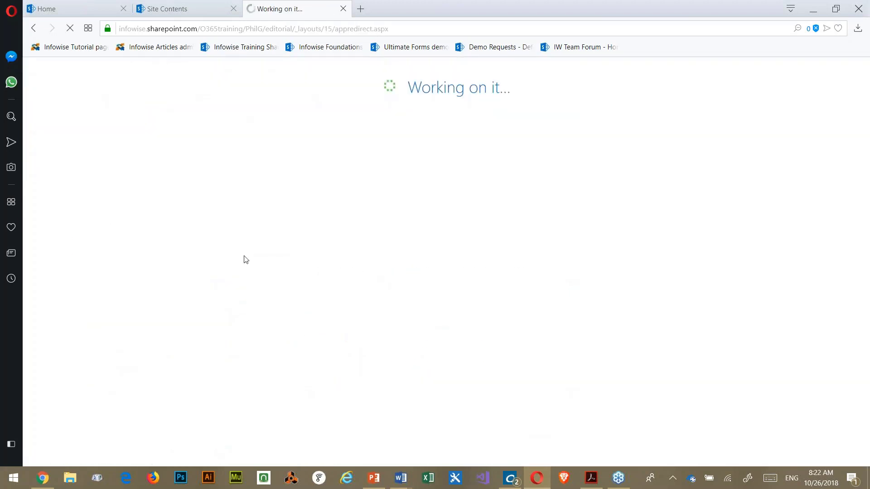
pyautogui.scroll(-20, 245, 278)
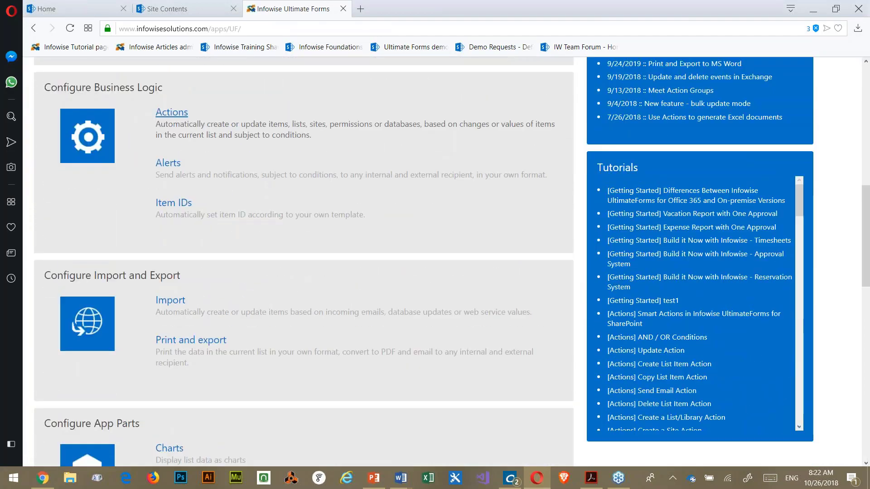
pyautogui.scroll(-10, 212, 270)
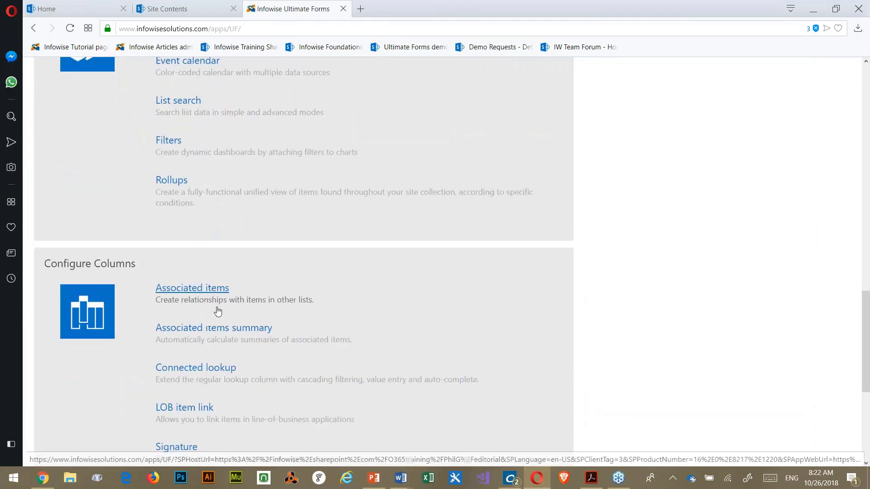
pyautogui.click(175, 298)
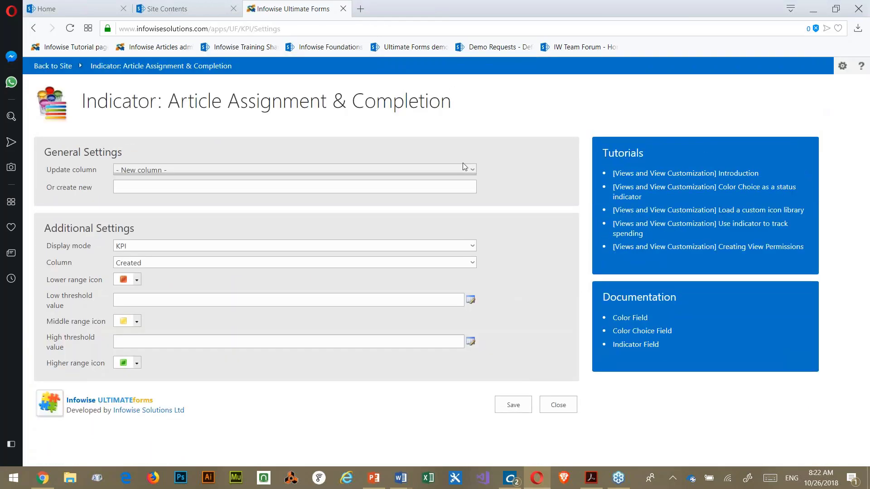
pyautogui.click(463, 168)
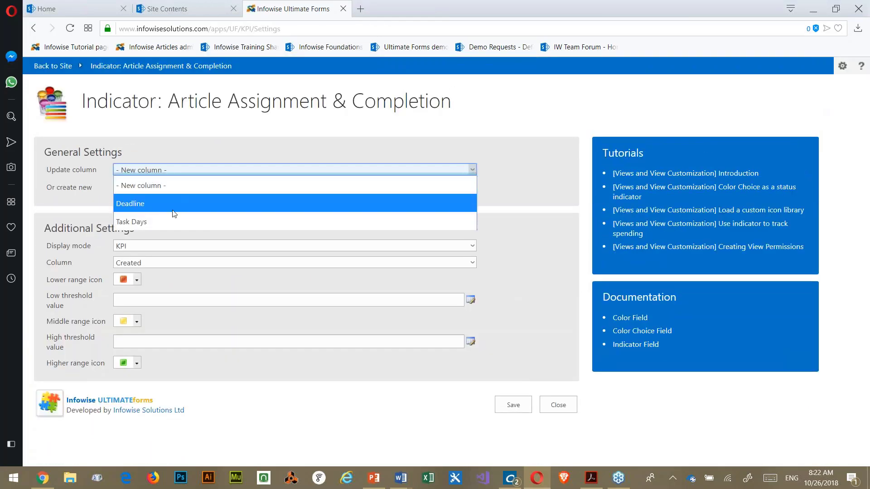
pyautogui.click(144, 225)
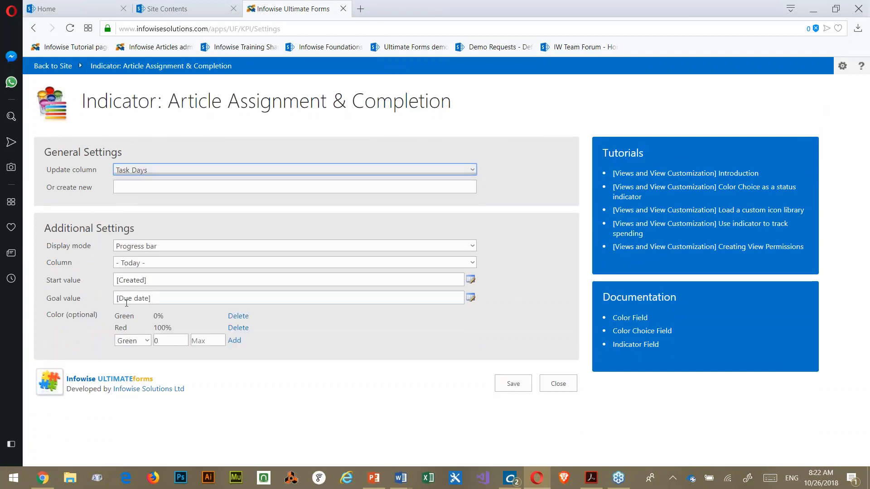
# - Replace the Red rule of the Task Days progress bar with one starting at 101% and save the column
pyautogui.click(154, 299)
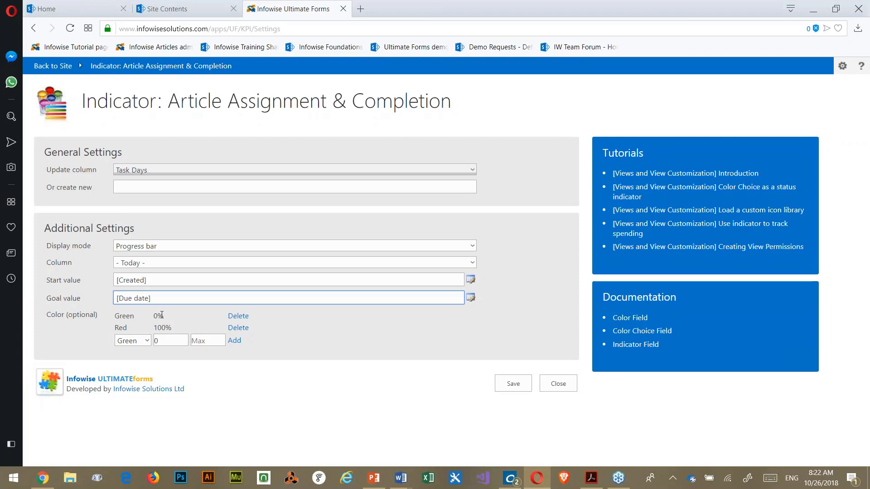
pyautogui.click(237, 329)
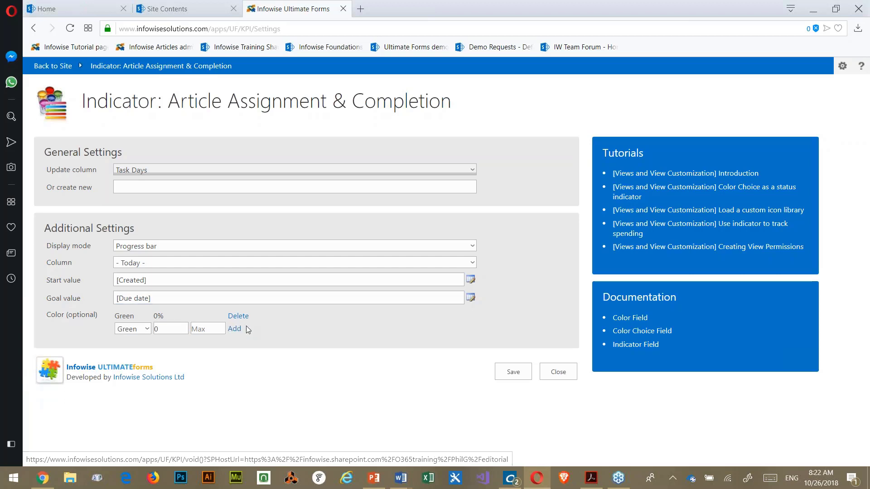
pyautogui.click(166, 327)
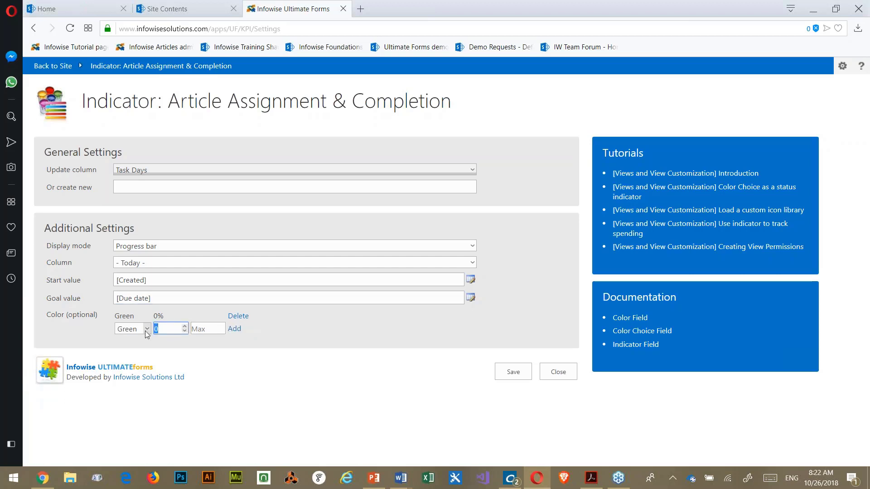
pyautogui.click(146, 330)
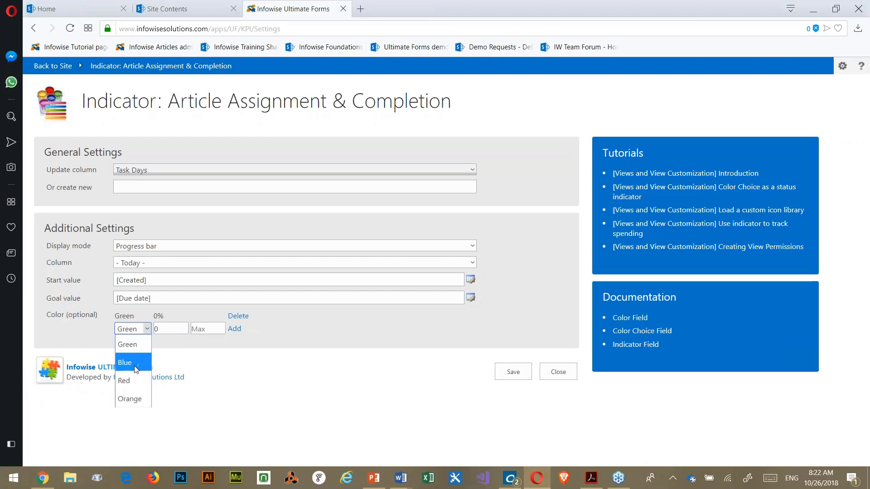
pyautogui.click(127, 380)
pyautogui.doubleClick(161, 329)
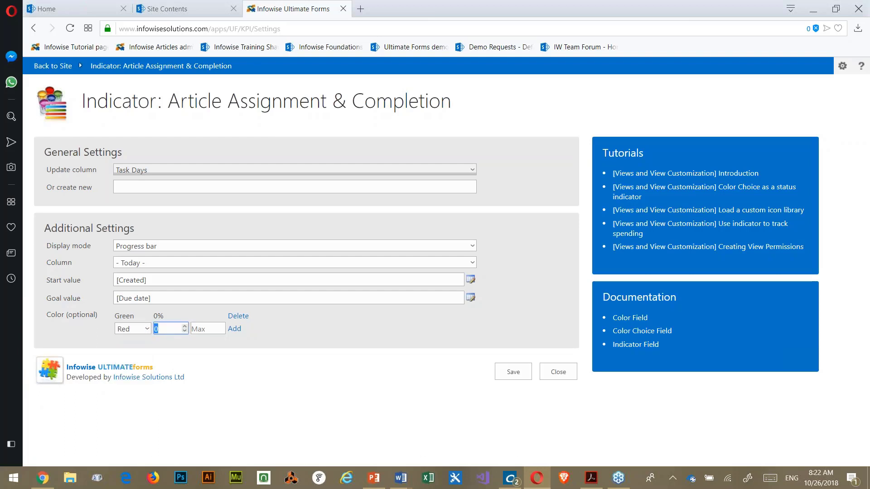
pyautogui.write('101')
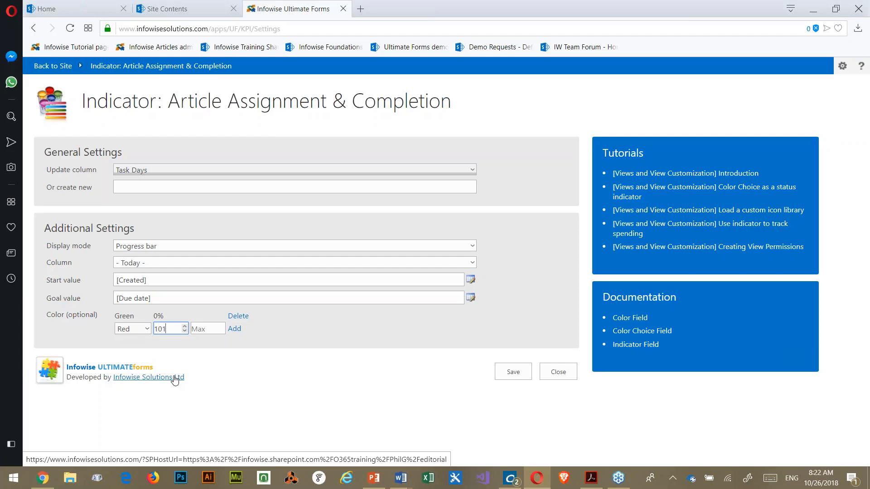
pyautogui.moveTo(237, 330); pyautogui.dragTo(233, 332)
pyautogui.click(233, 330)
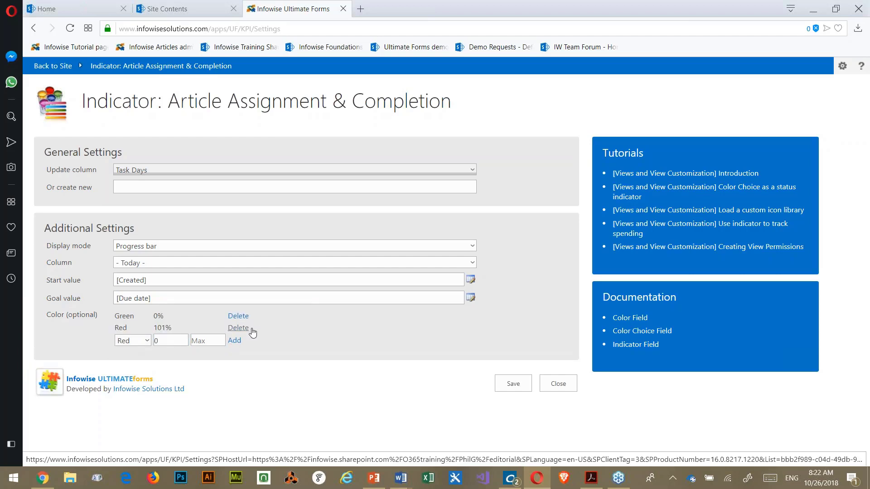
pyautogui.click(524, 385)
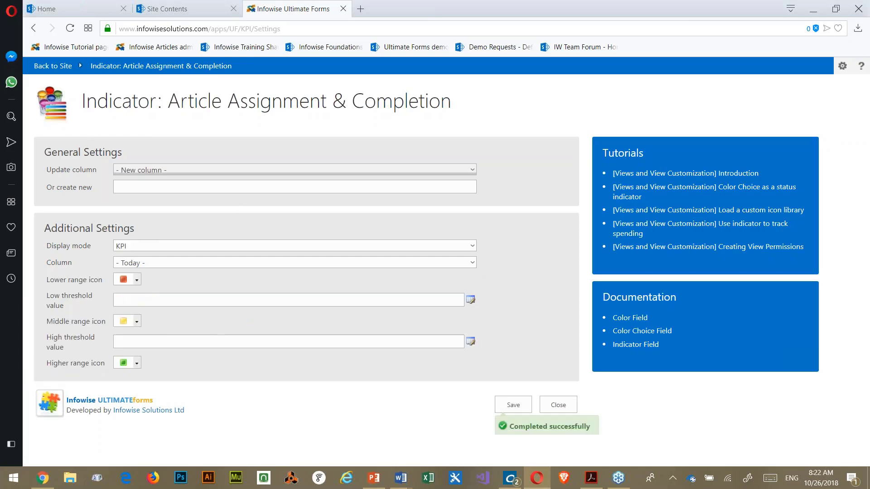
# - Go back to the Article Assignment & Completion list and check the Task Days bars against the 101% Red rule
pyautogui.click(64, 66)
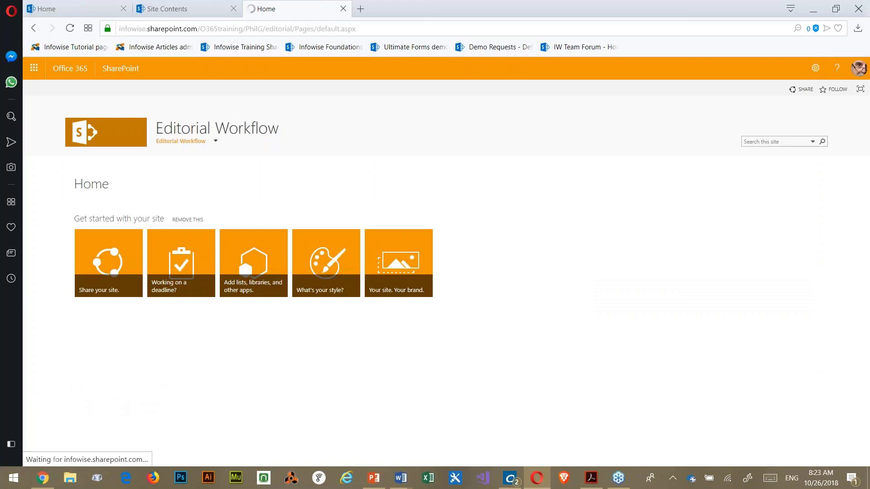
pyautogui.moveTo(181, 142)
pyautogui.click(181, 160)
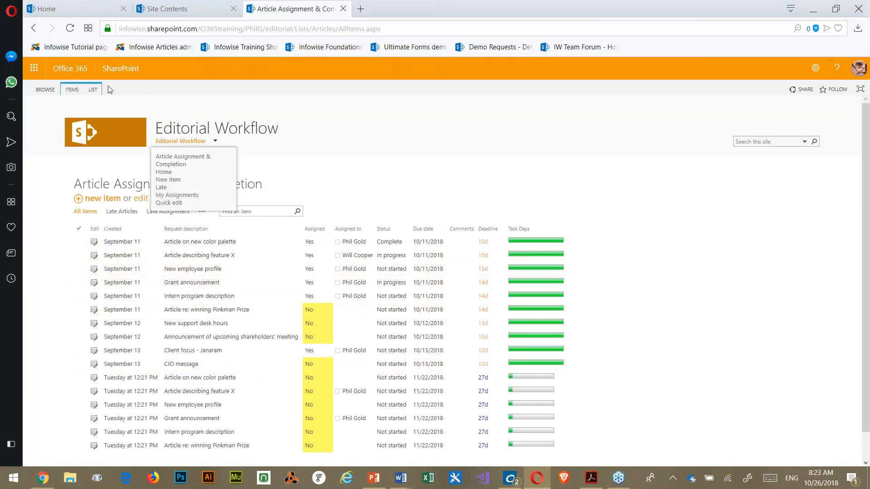
# - Reload the Task Days column in the list's Indicator settings and delete its Red colour rule
pyautogui.click(94, 89)
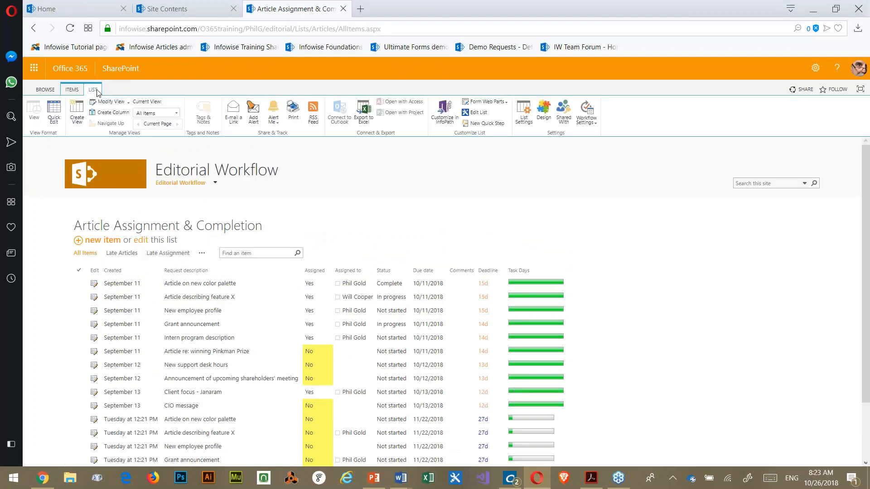
pyautogui.click(545, 112)
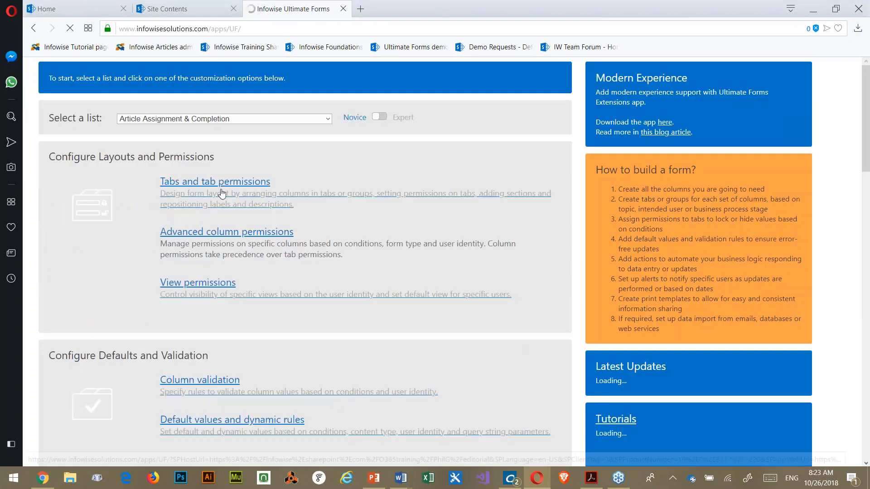
pyautogui.scroll(-20, 272, 272)
pyautogui.scroll(-7, 227, 288)
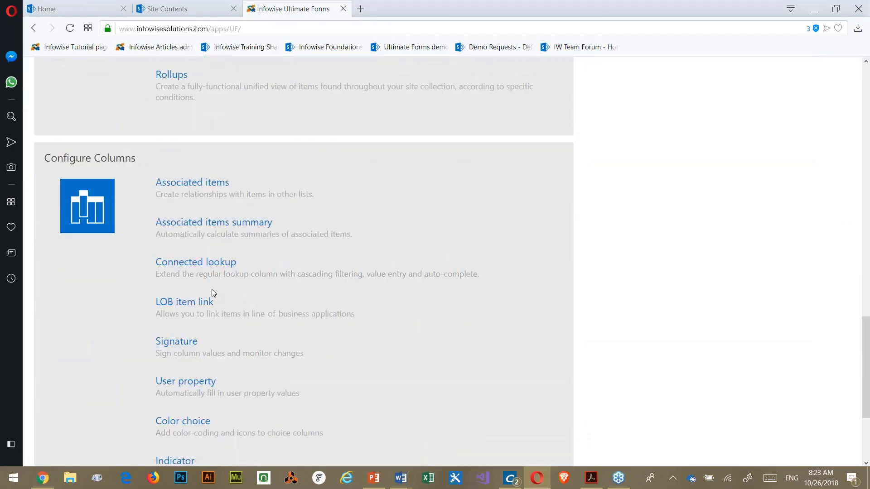
pyautogui.click(175, 299)
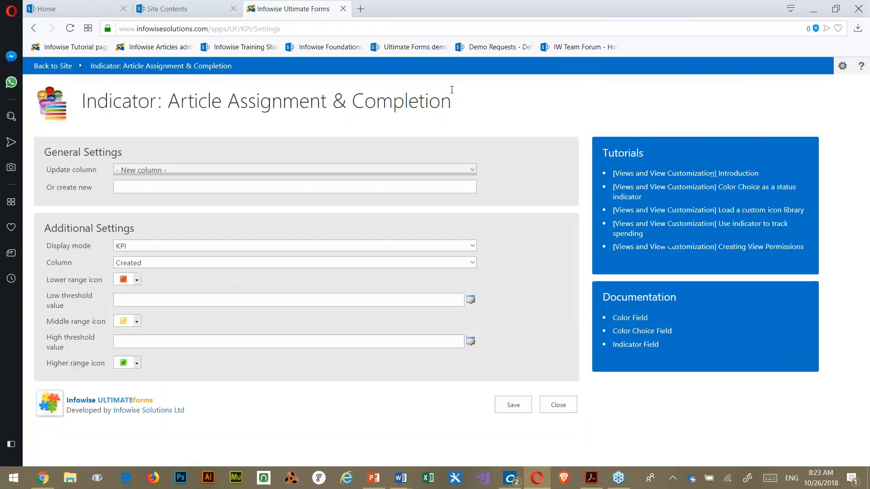
pyautogui.click(469, 171)
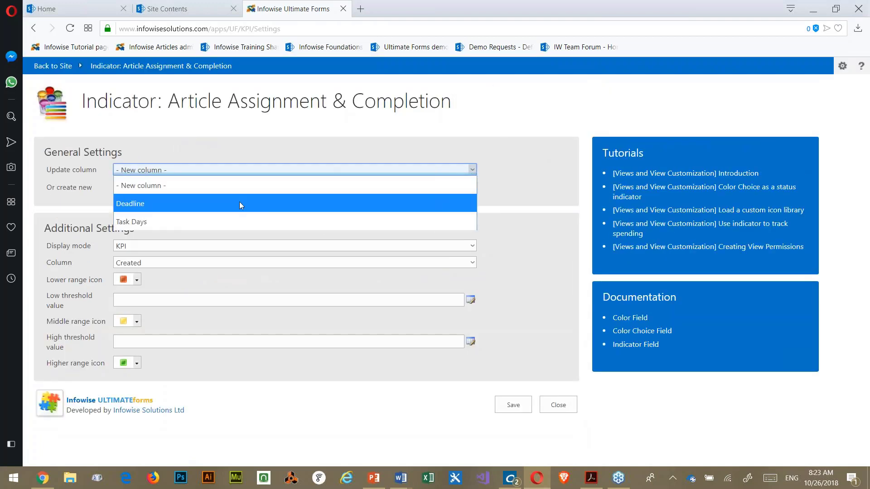
pyautogui.click(198, 222)
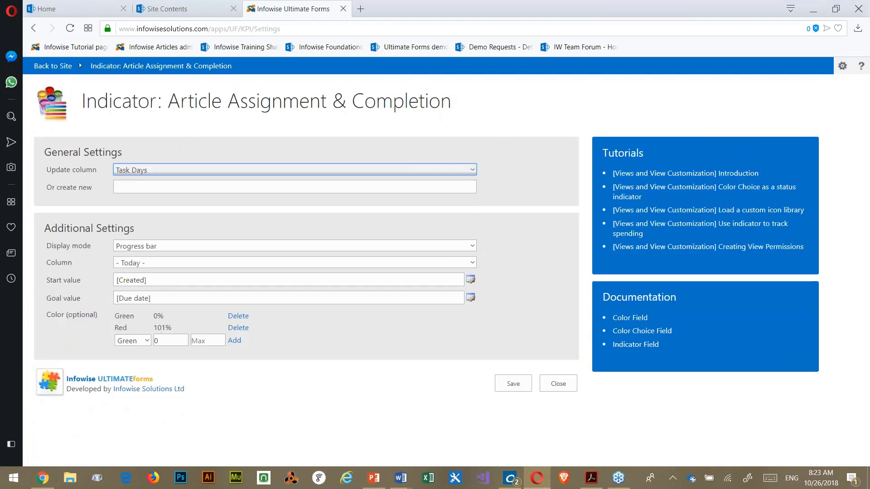
pyautogui.click(237, 327)
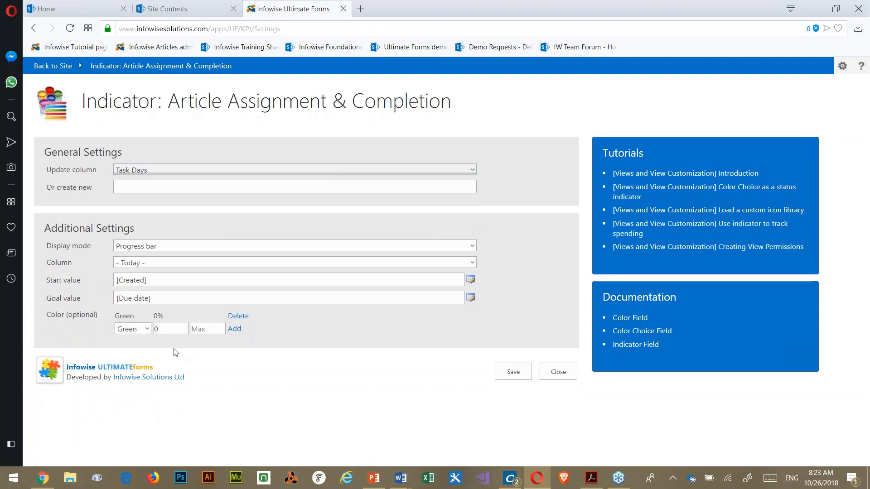
# - Add a Red colour rule starting at 200% to the Task Days progress bar and save the column
pyautogui.click(147, 330)
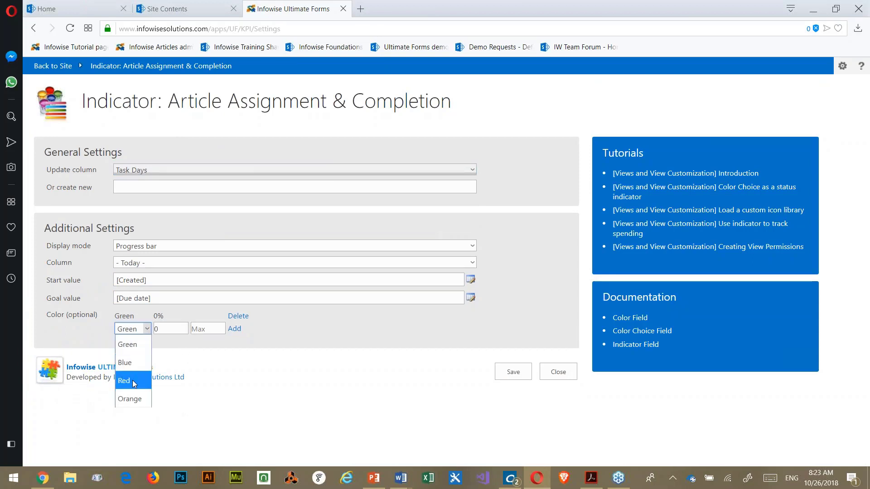
pyautogui.click(124, 380)
pyautogui.click(176, 329)
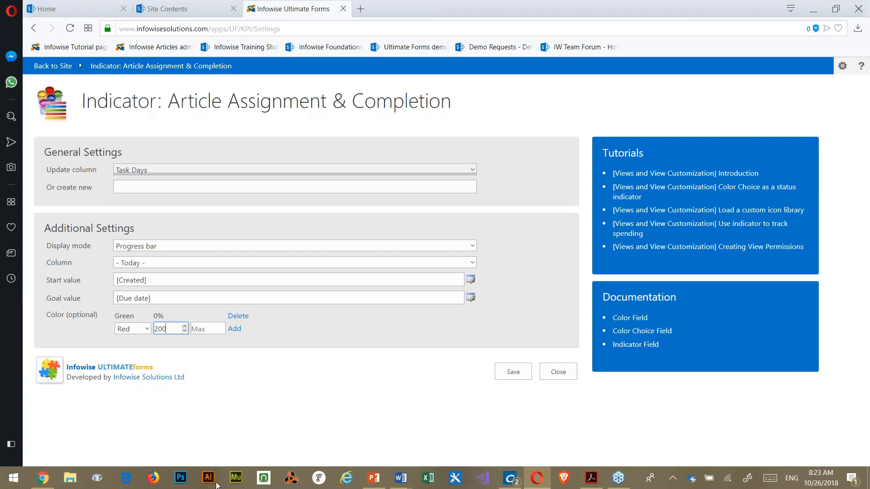
pyautogui.click(234, 329)
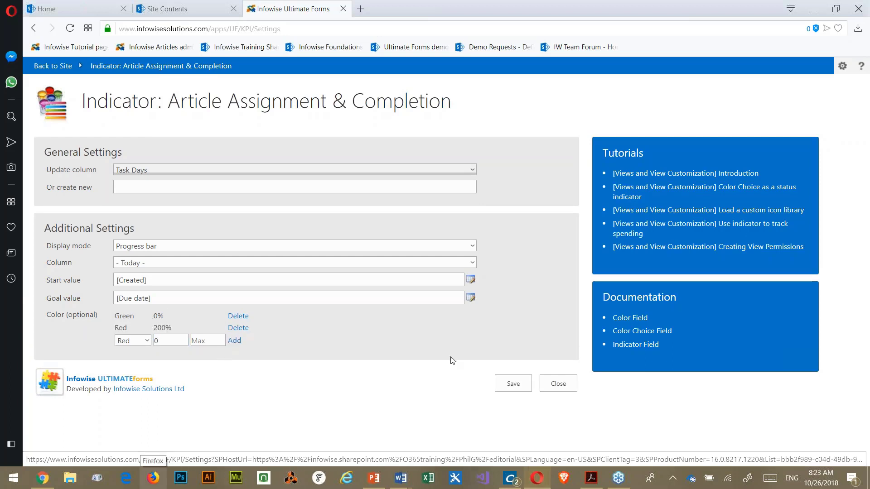
pyautogui.click(512, 383)
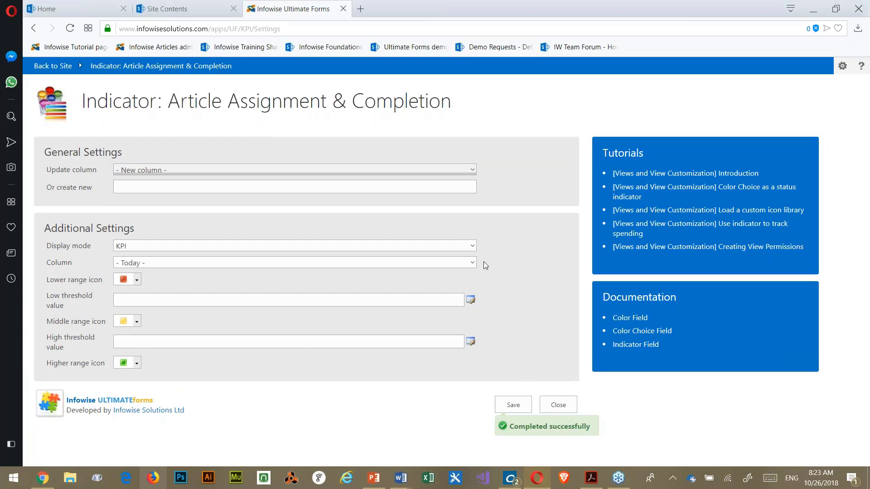
# - Return to the Article Assignment & Completion list and check the Task Days bars against the 200% Red rule
pyautogui.click(57, 69)
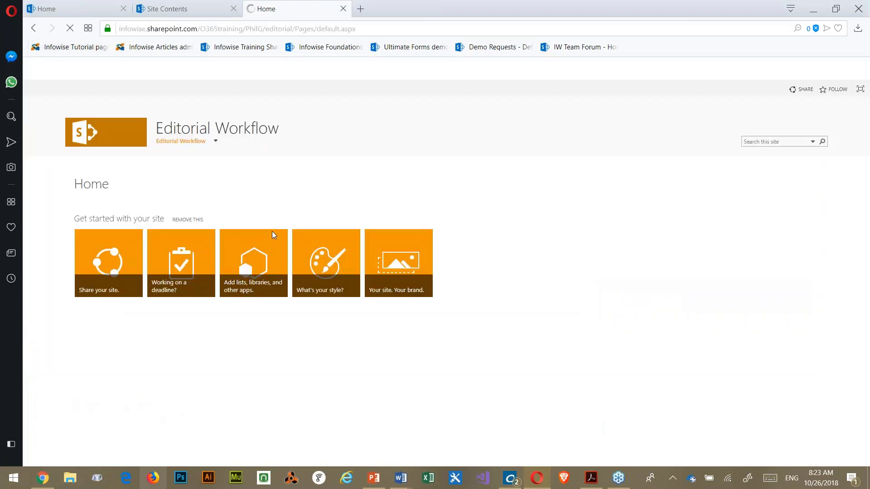
pyautogui.moveTo(175, 144)
pyautogui.click(179, 163)
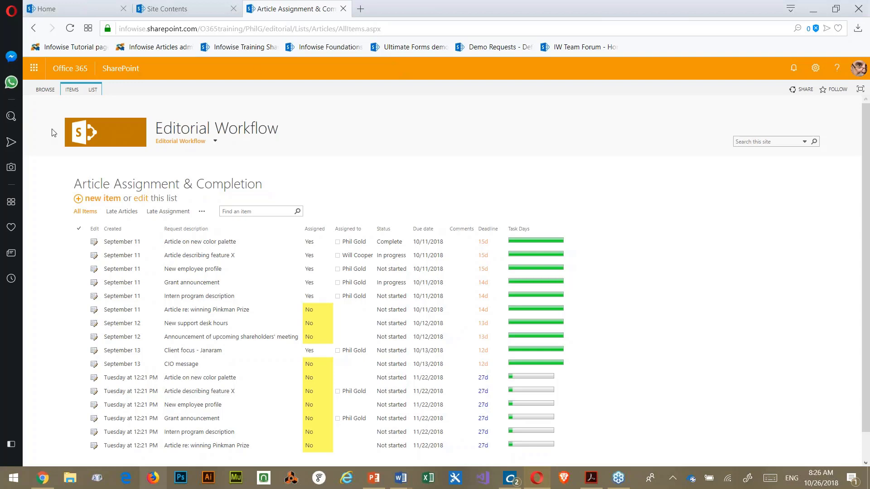
# - Open the Alerts settings for the Article Assignment & Completion list from its Infowise design page
pyautogui.click(94, 90)
pyautogui.click(543, 111)
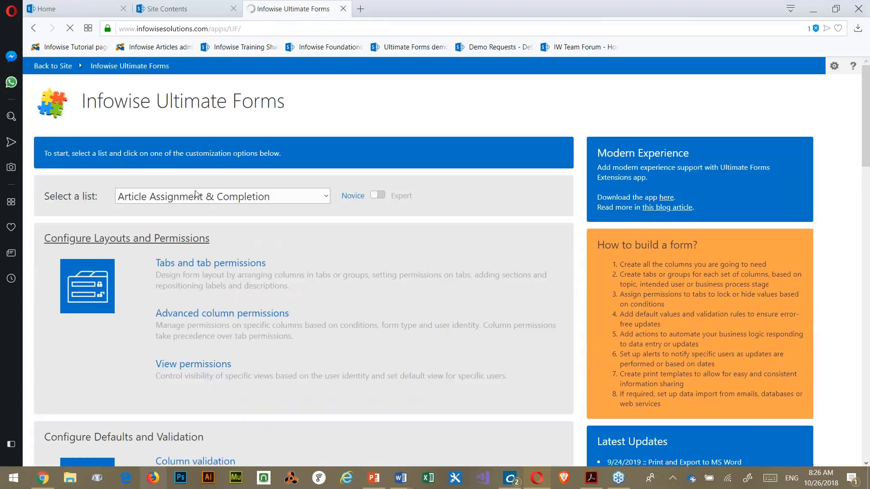
pyautogui.scroll(-3, 176, 184)
pyautogui.scroll(-4, 176, 185)
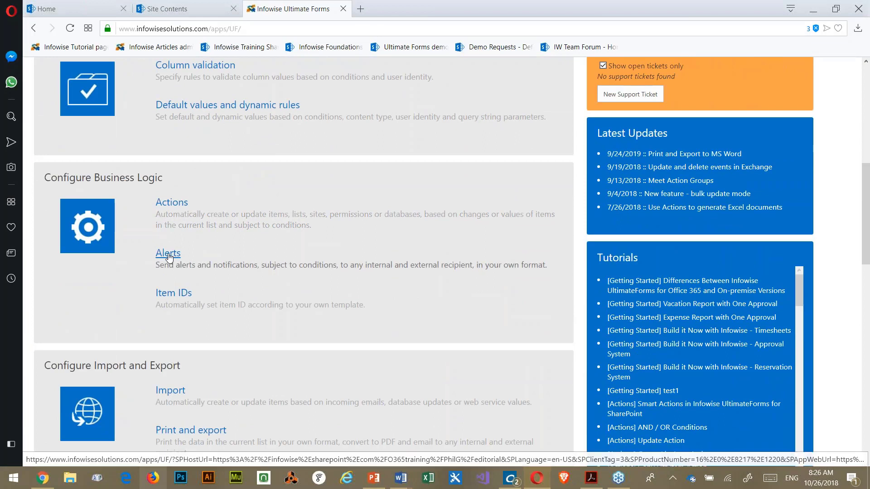
pyautogui.click(168, 257)
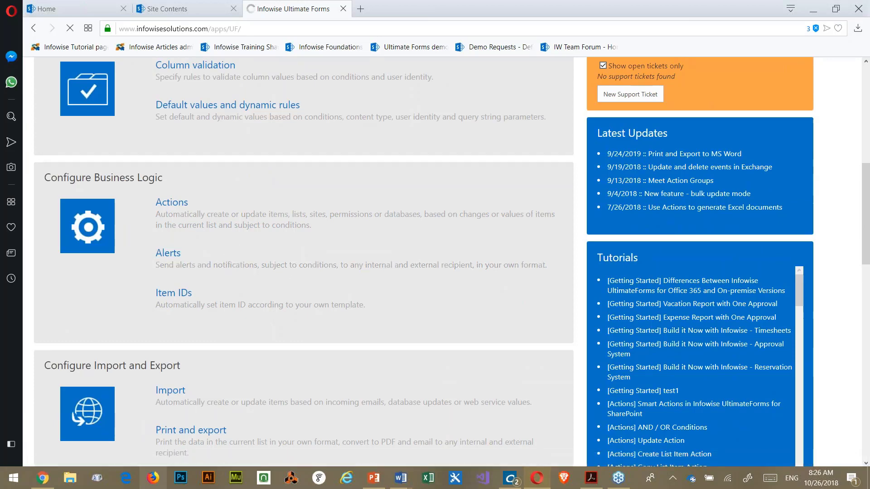
pyautogui.click(170, 253)
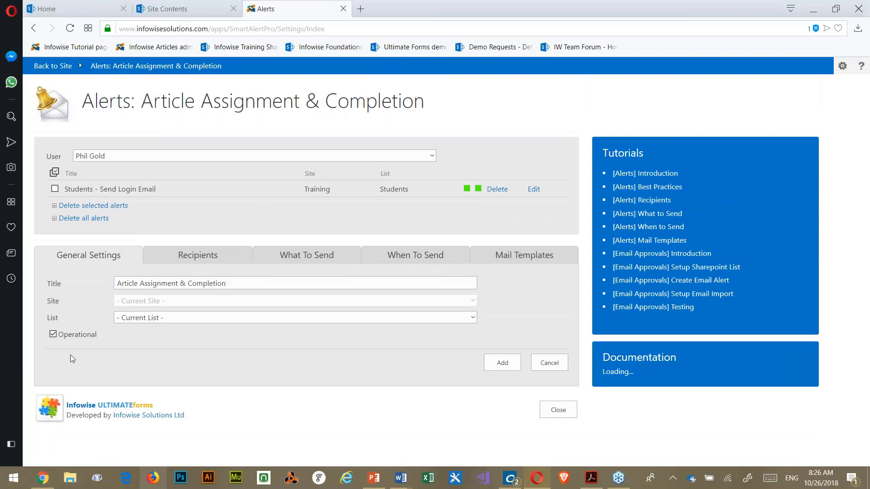
# - Shorten the new alert's title to Article Assignment
pyautogui.click(234, 284)
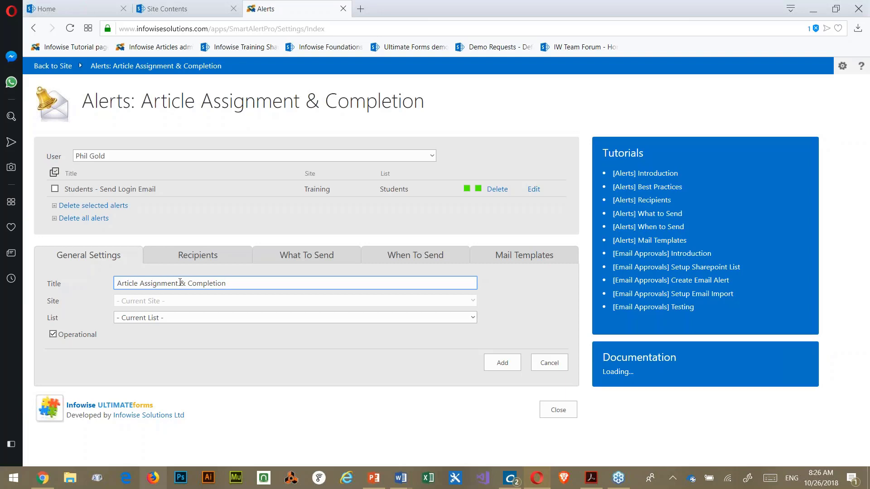
pyautogui.moveTo(180, 282); pyautogui.dragTo(301, 279)
pyautogui.press('BackSpace')
# - Replace the alert's default To recipient with the users in the Assigned to column
pyautogui.click(202, 258)
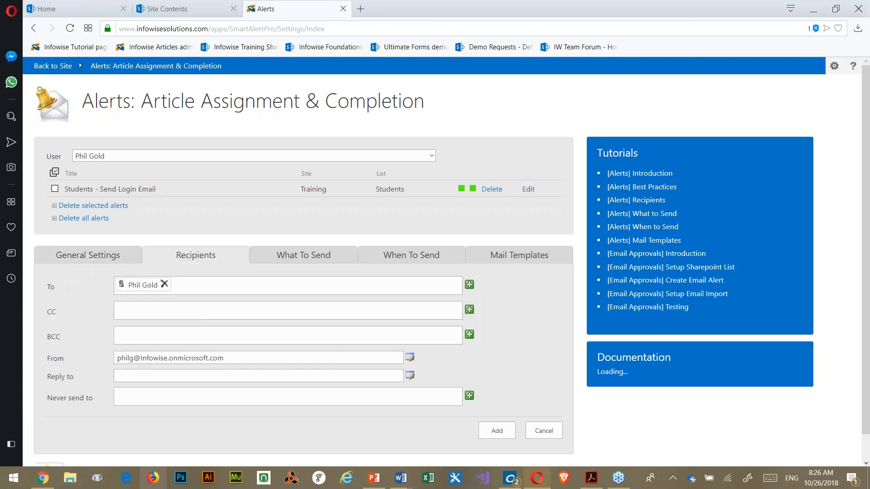
pyautogui.scroll(-1, 511, 309)
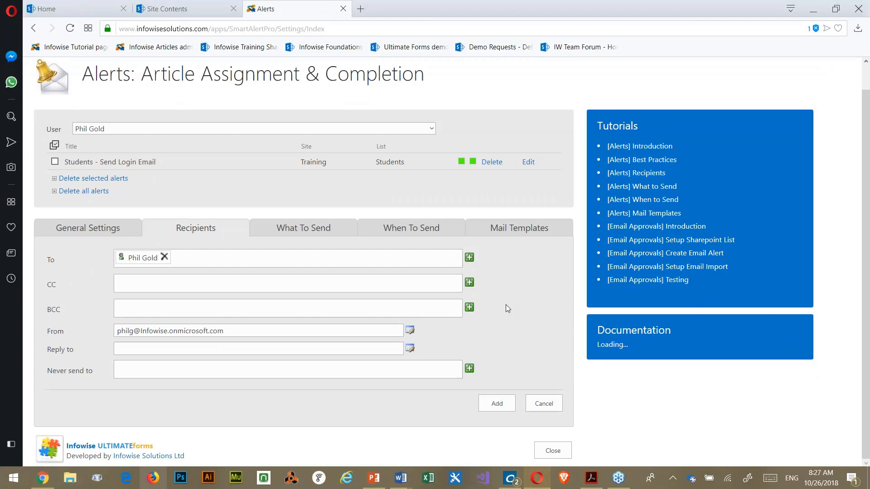
pyautogui.click(164, 257)
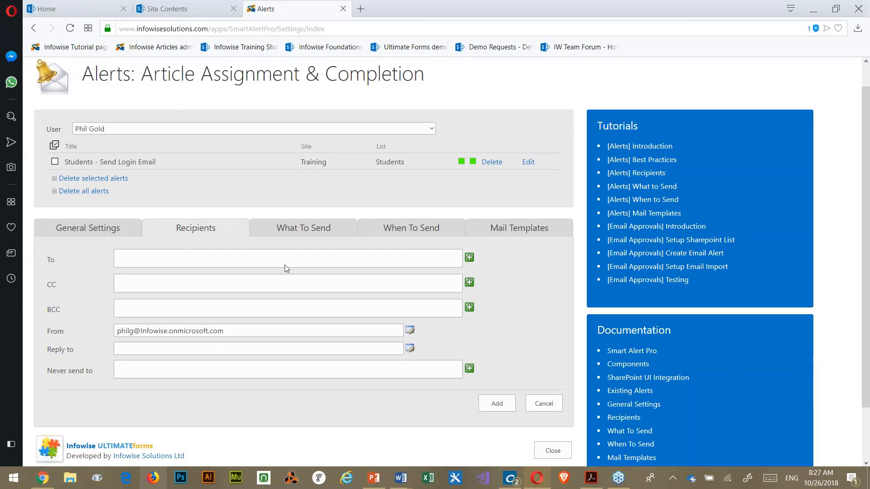
pyautogui.click(469, 258)
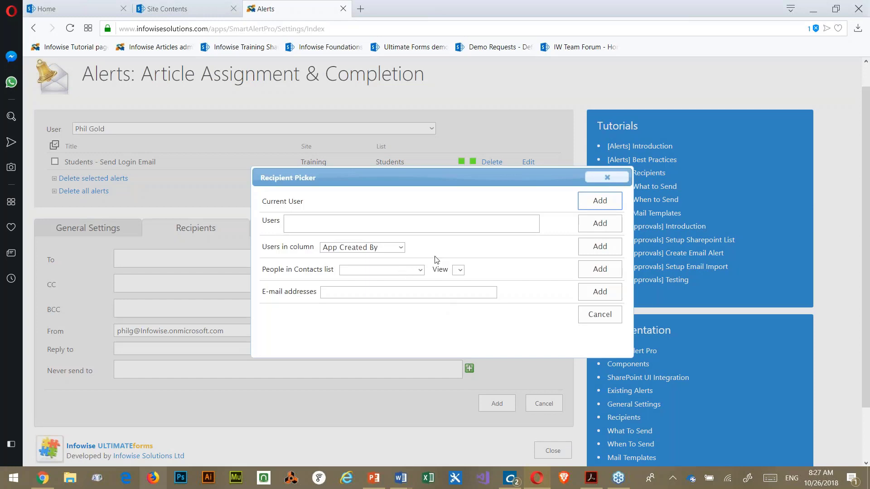
pyautogui.click(401, 247)
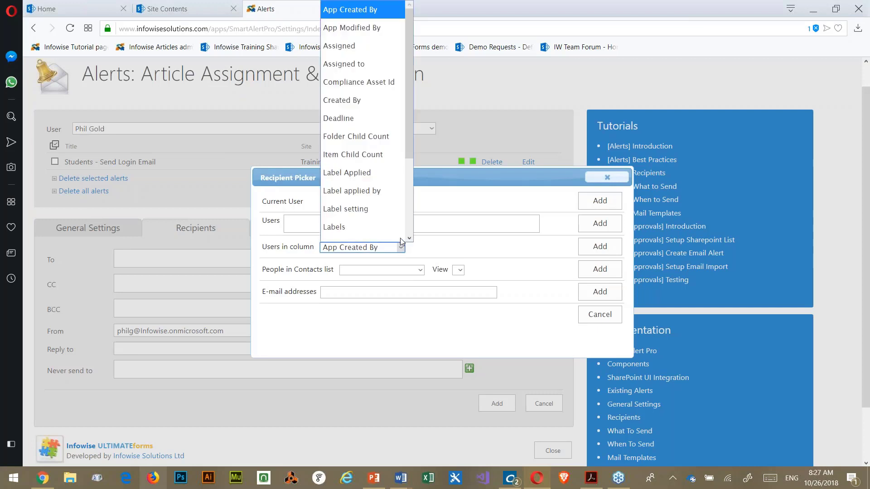
pyautogui.scroll(-1, 355, 56)
pyautogui.click(355, 55)
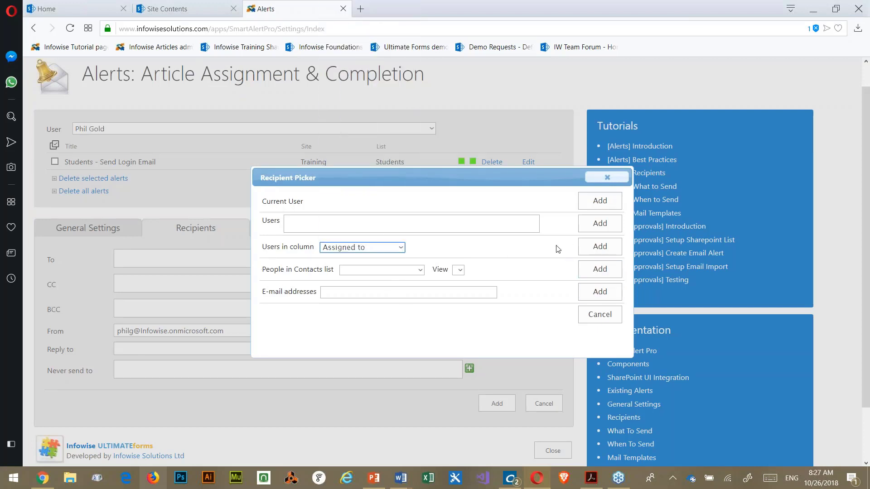
pyautogui.click(598, 248)
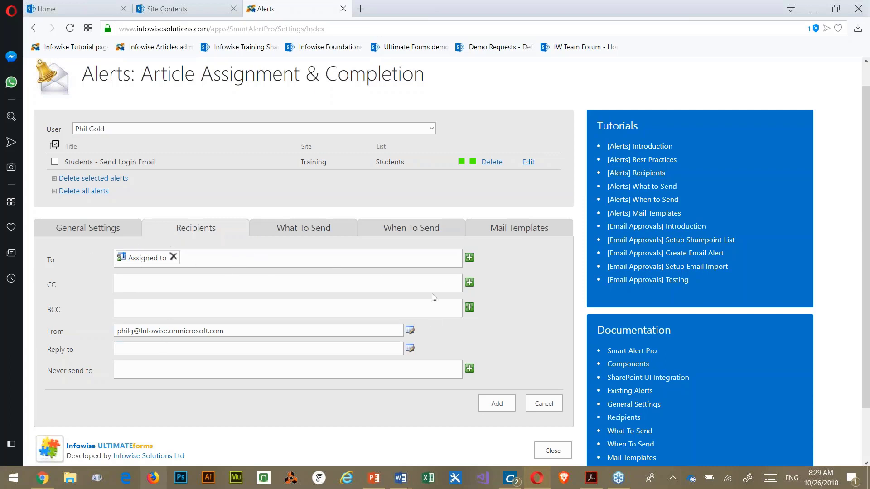
# - Stop the alert from triggering on deleted items and add the condition that Assigned always equals Yes
pyautogui.click(306, 234)
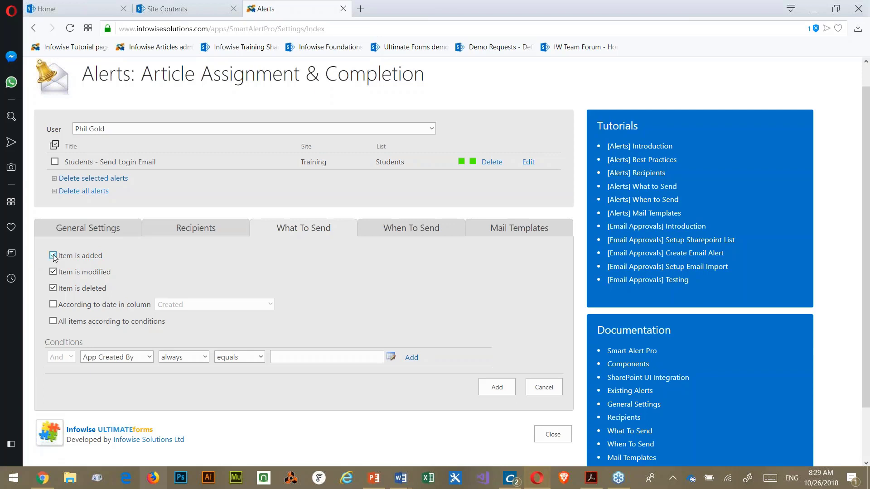
pyautogui.click(54, 289)
pyautogui.click(150, 357)
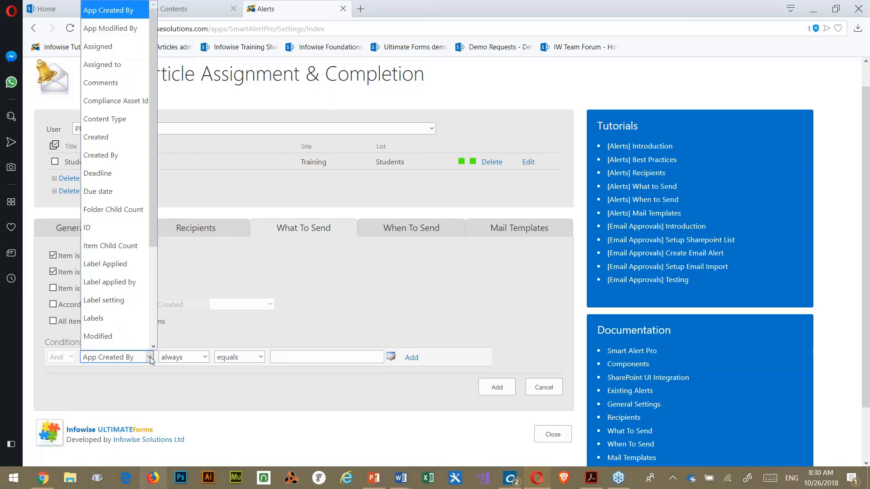
pyautogui.click(111, 50)
pyautogui.click(284, 356)
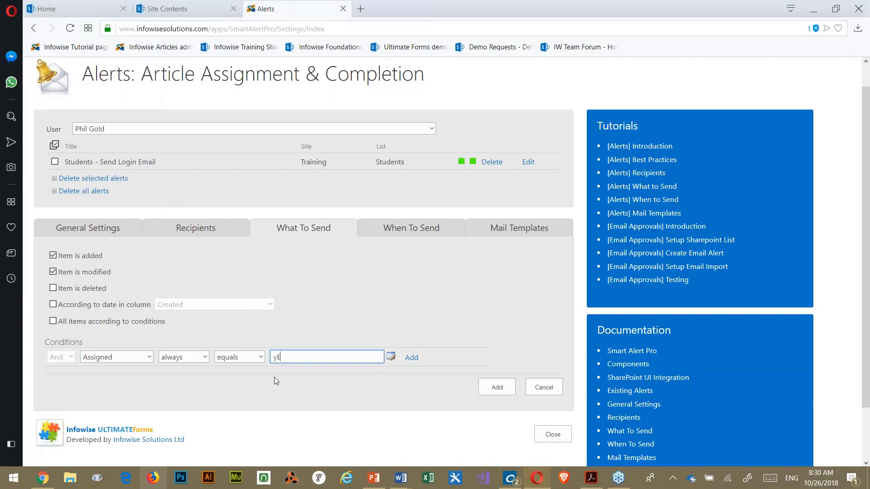
pyautogui.press('BackSpace')
pyautogui.press('BackSpace')
pyautogui.press('BackSpace')
pyautogui.write('es')
pyautogui.press('BackSpace')
pyautogui.press('BackSpace')
pyautogui.write('Yes')
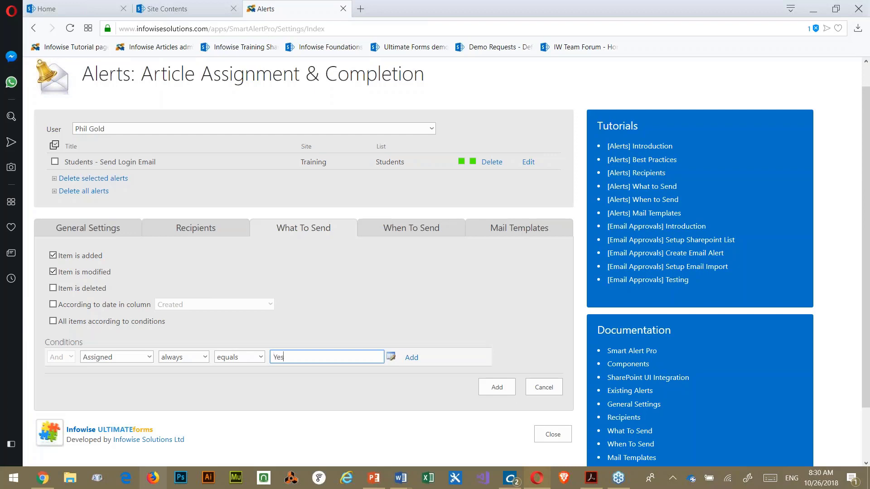
pyautogui.click(413, 358)
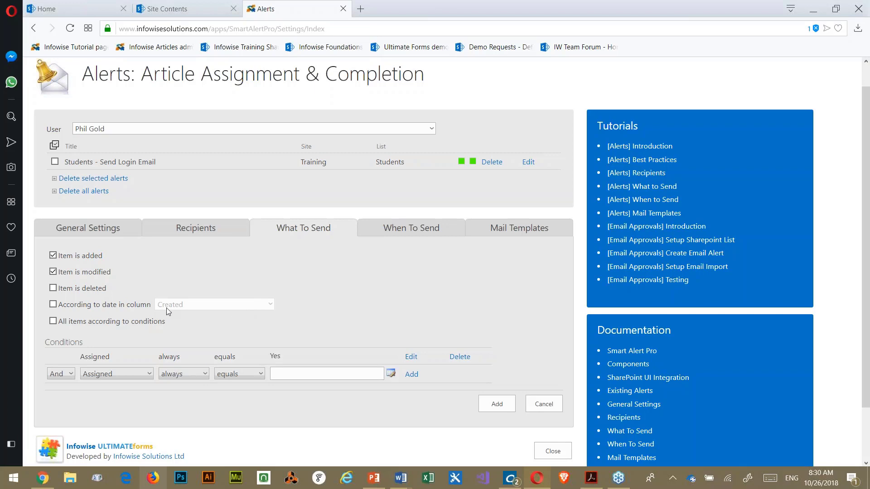
# - Try the trigger for all items according to conditions against the alert's schedule options, and turn it off again
pyautogui.click(54, 322)
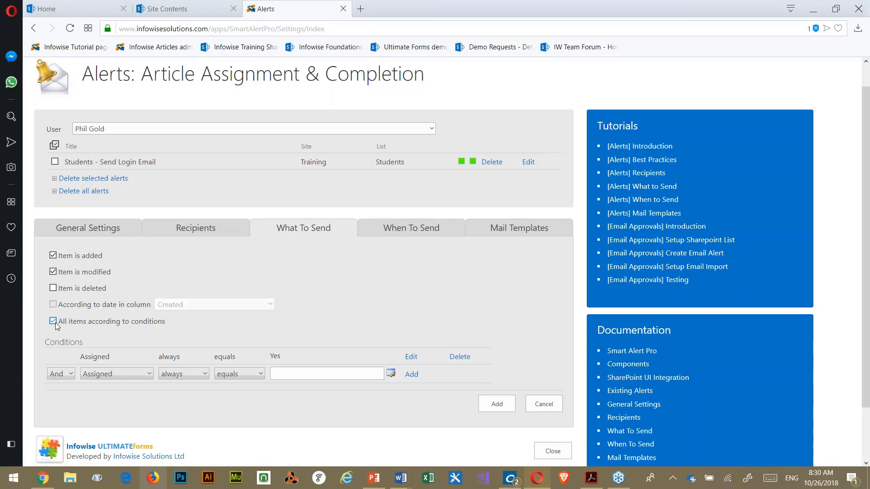
pyautogui.click(398, 234)
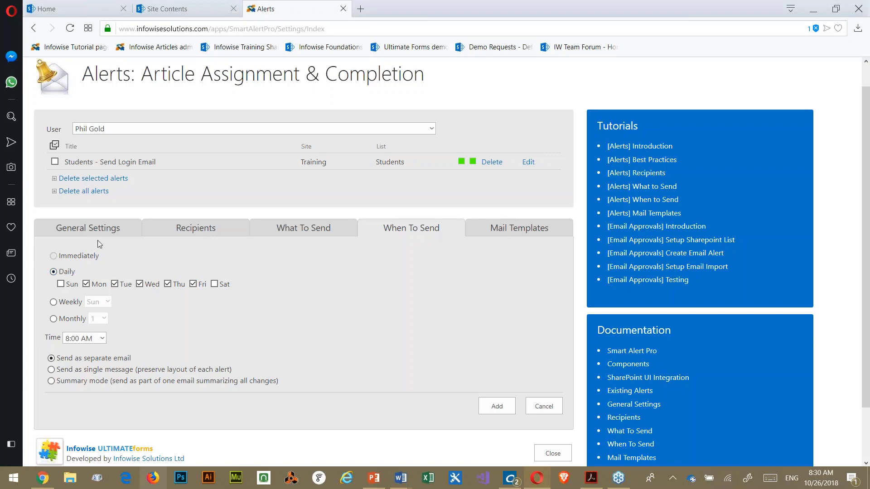
pyautogui.click(85, 228)
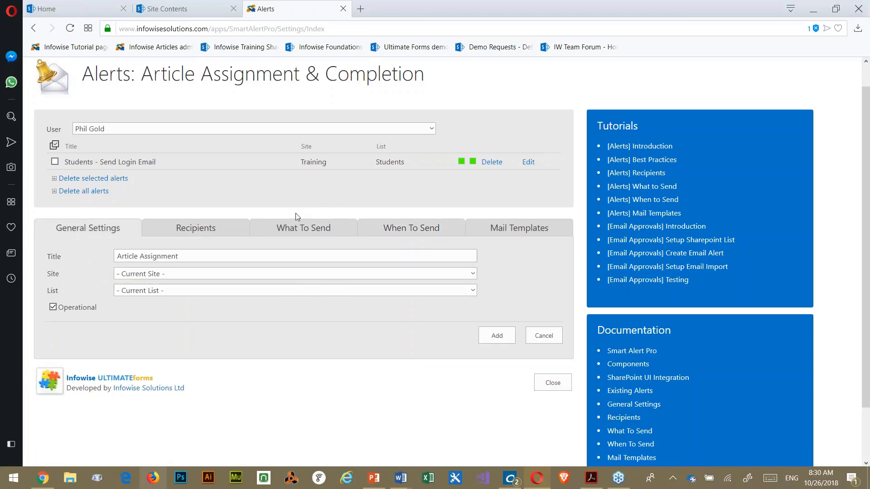
pyautogui.click(407, 228)
pyautogui.doubleClick(71, 257)
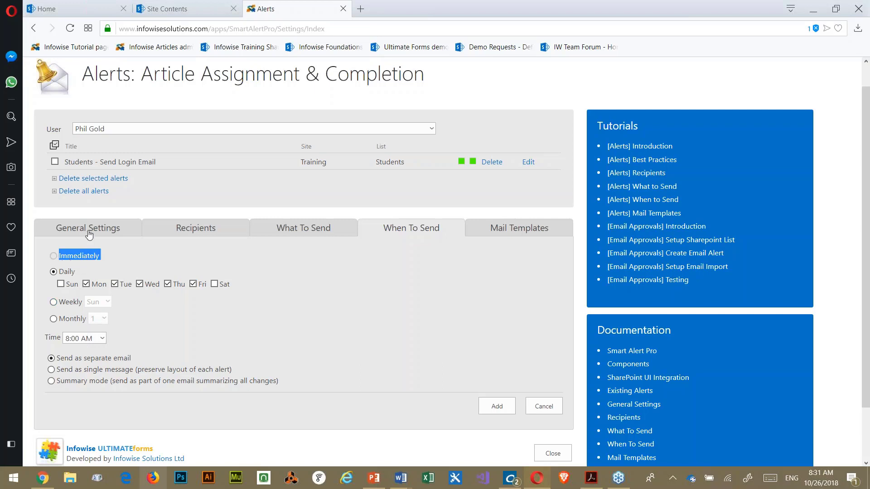
pyautogui.click(224, 230)
pyautogui.moveTo(277, 229); pyautogui.dragTo(283, 229)
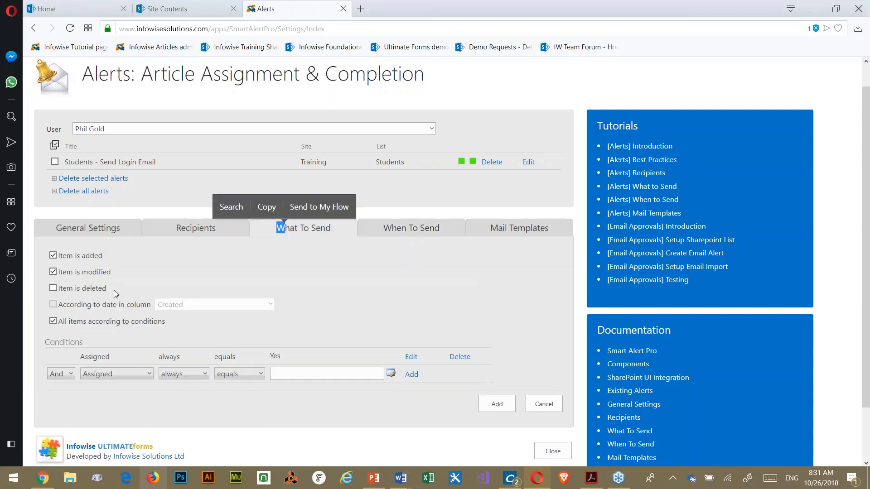
pyautogui.click(53, 321)
# - Recheck the alert's triggers and set its schedule to send immediately, always
pyautogui.click(387, 228)
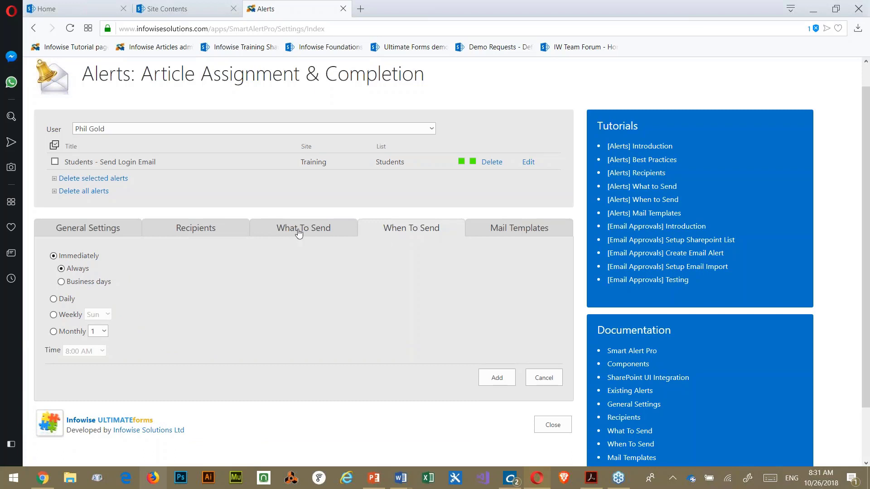
pyautogui.moveTo(295, 229); pyautogui.dragTo(298, 229)
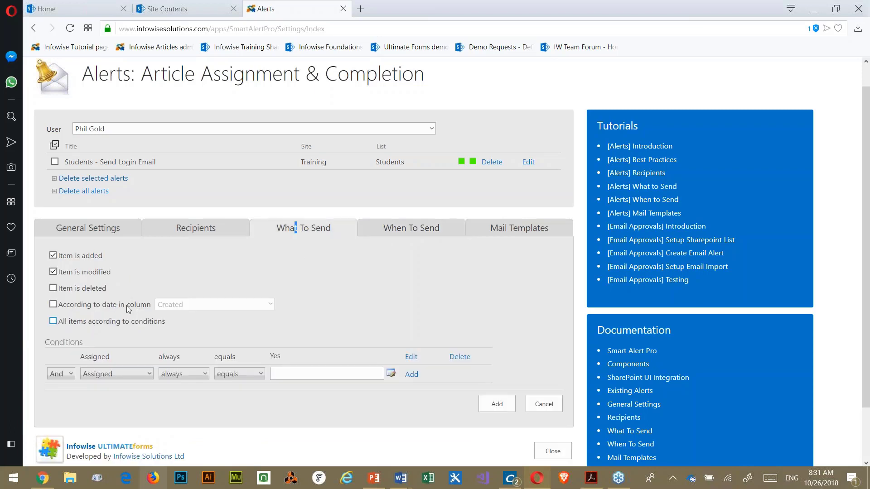
pyautogui.click(367, 234)
pyautogui.click(54, 256)
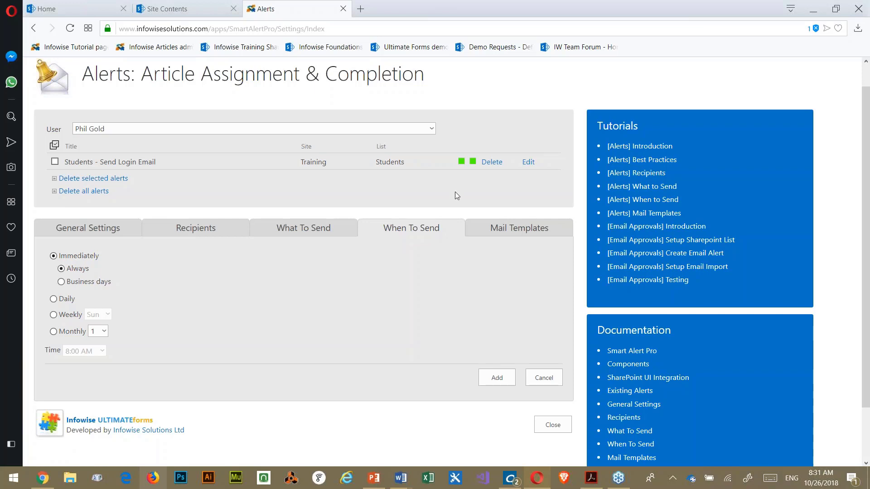
# - Start a new mail template for the alert and name it New item assigned
pyautogui.click(504, 229)
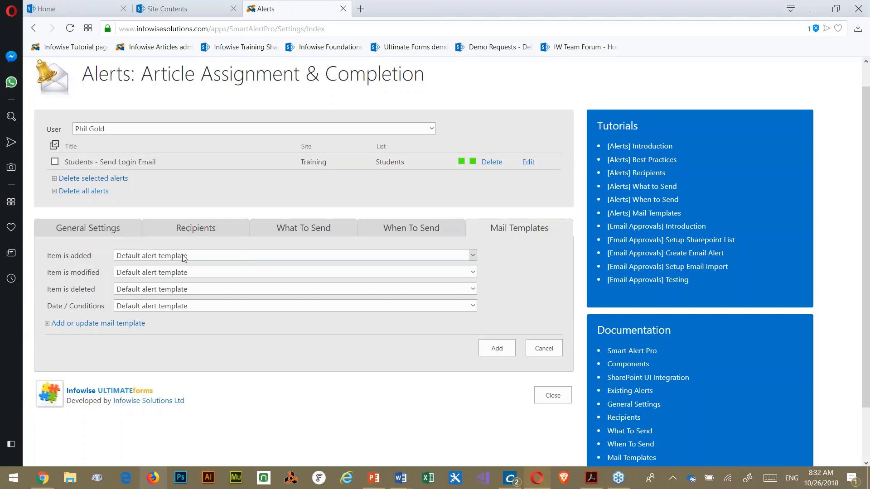
pyautogui.click(116, 325)
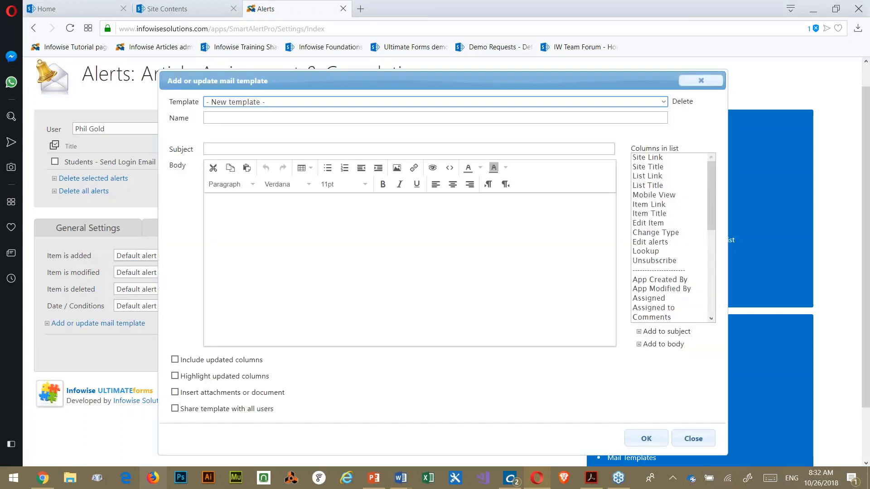
pyautogui.click(231, 116)
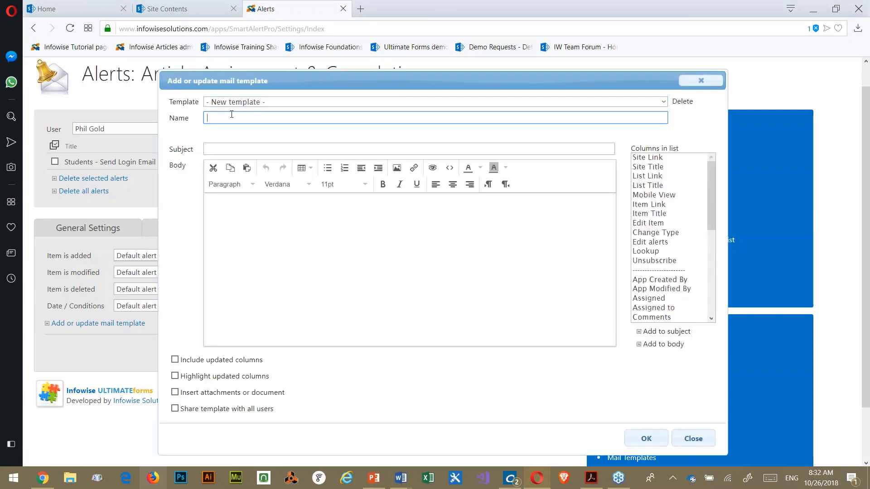
pyautogui.write('New item assigned')
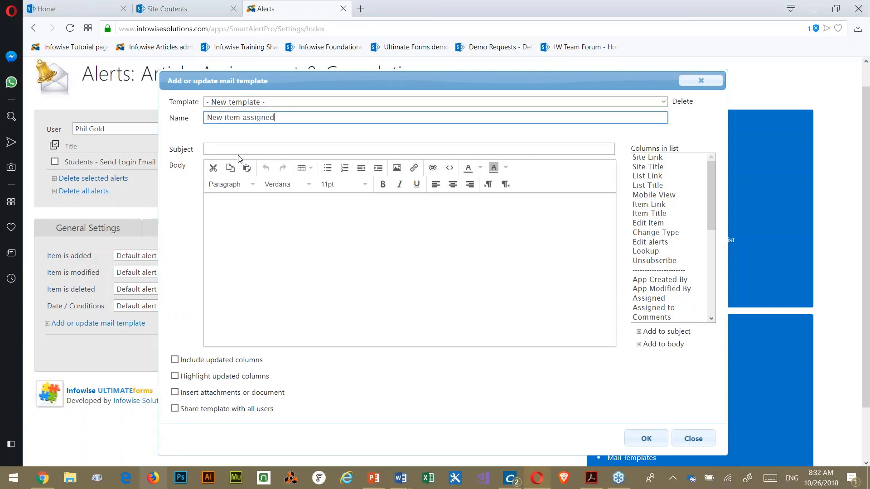
# - Set the mail template's subject to "A new article as been assigned to" followed by the Assigned to column
pyautogui.click(207, 150)
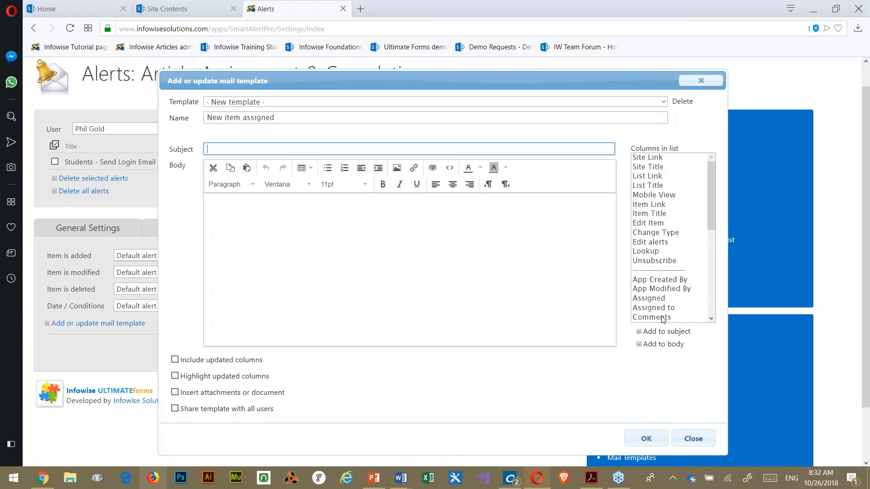
pyautogui.scroll(-5, 662, 199)
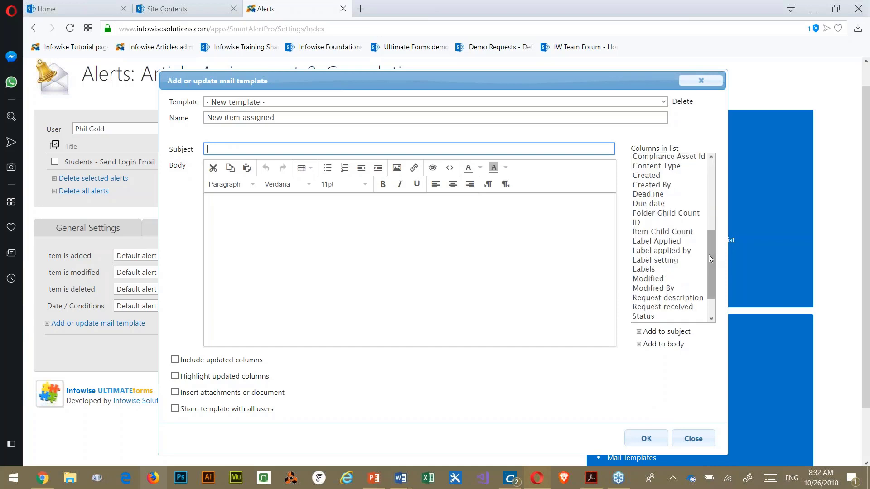
pyautogui.moveTo(708, 254); pyautogui.dragTo(707, 227)
pyautogui.click(243, 147)
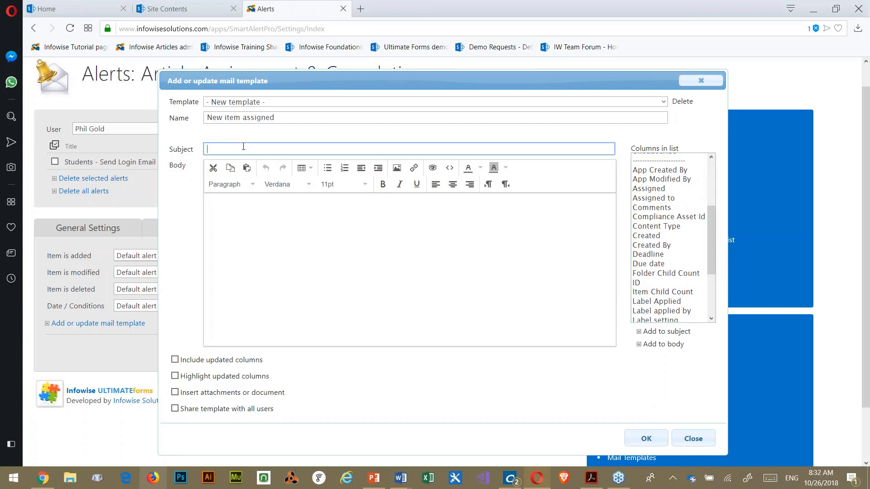
pyautogui.write('A new article as been assigned')
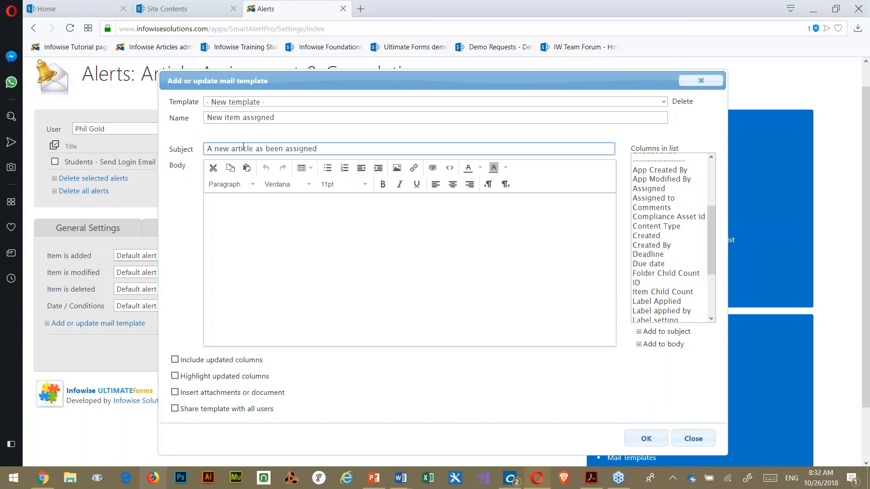
pyautogui.write(' to')
pyautogui.click(645, 199)
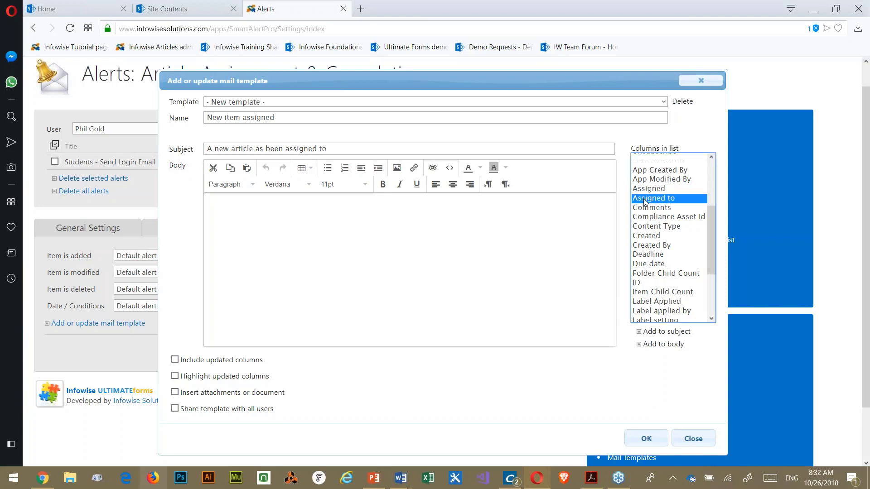
pyautogui.click(673, 334)
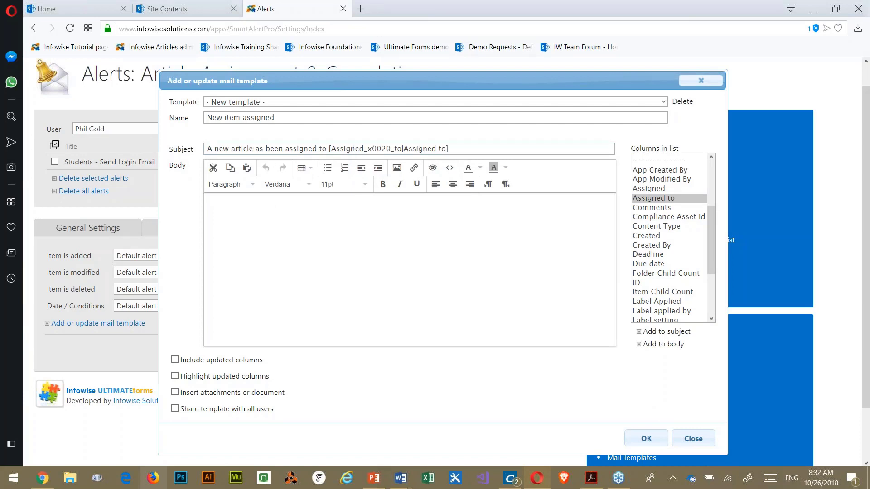
# - Begin the template body with "You have been assigned an article on" followed by the Created column
pyautogui.write('You have been assigned an article on')
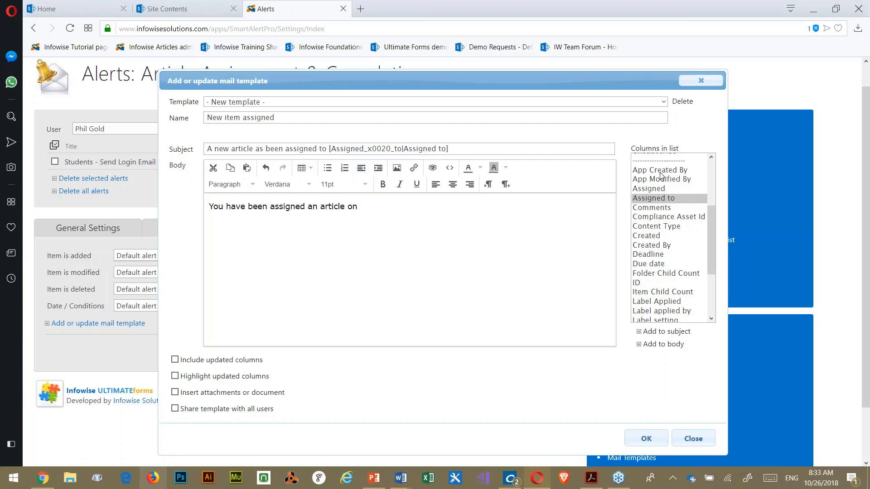
pyautogui.click(646, 236)
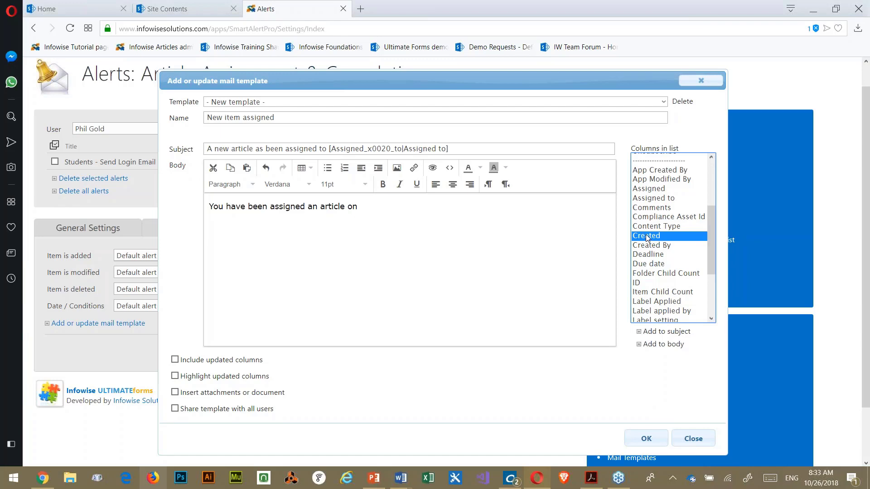
pyautogui.click(662, 344)
# - Continue the body with ". The description is", the Request description column and a full stop, and start a new paragraph
pyautogui.write('. The de')
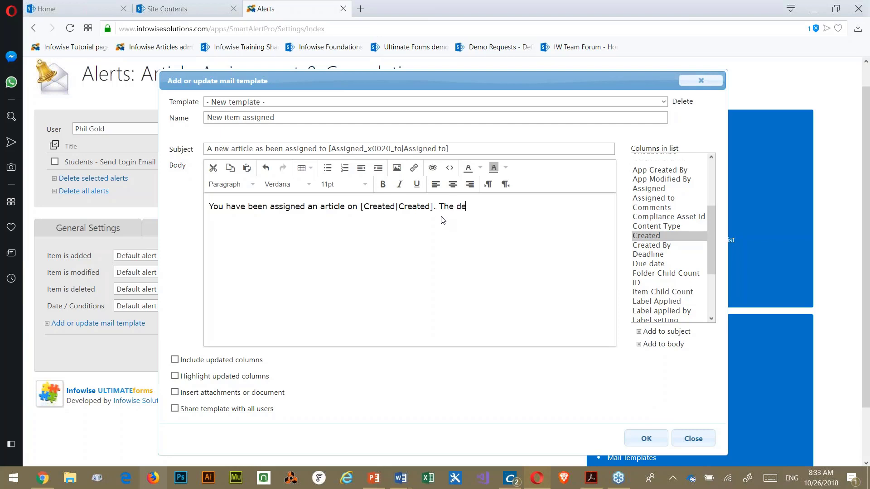
pyautogui.write('scription i')
pyautogui.scroll(2, 692, 234)
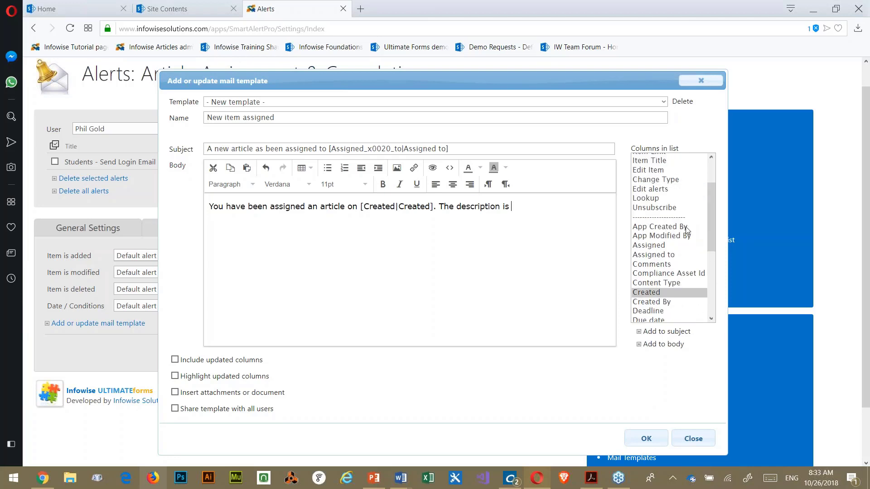
pyautogui.scroll(-2, 686, 235)
pyautogui.scroll(-3, 685, 232)
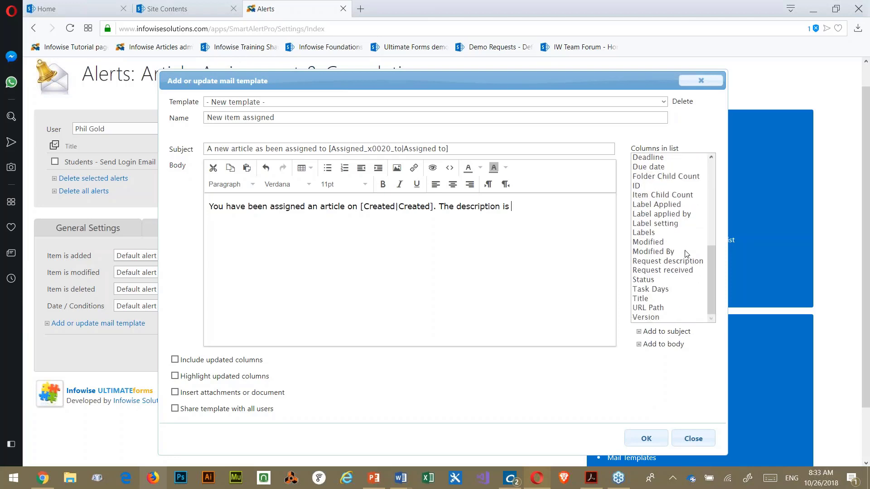
pyautogui.click(659, 263)
pyautogui.click(664, 345)
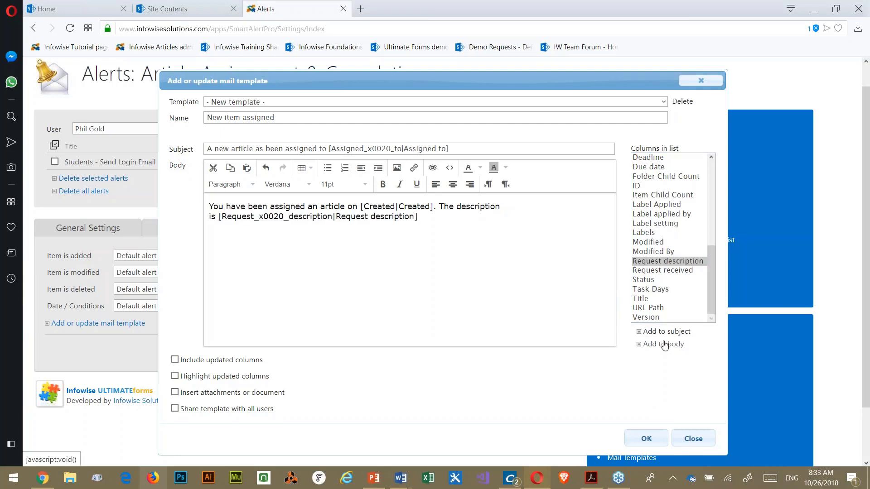
pyautogui.press('Return')
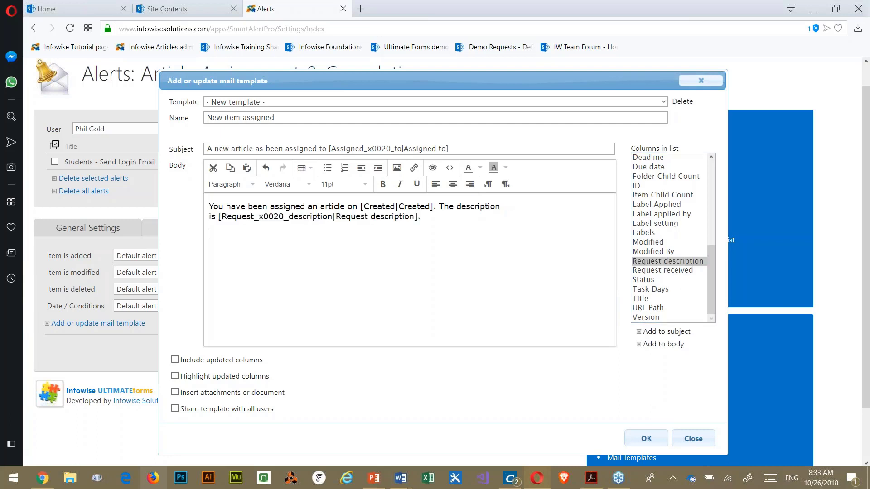
# - Add body paragraphs "The article is due on" with the Due date column and "For more information, see the item at" with the URL Path column
pyautogui.write('The article is due on')
pyautogui.click(649, 167)
pyautogui.click(661, 346)
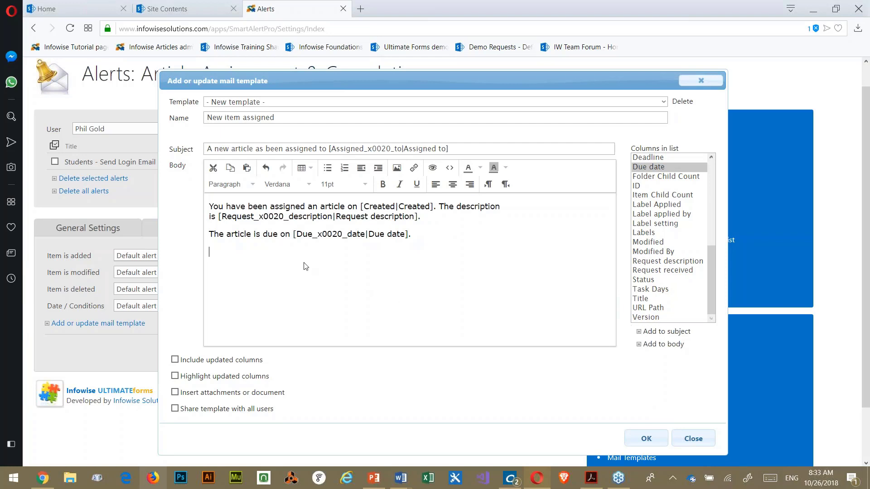
pyautogui.write('For more information, see the item at')
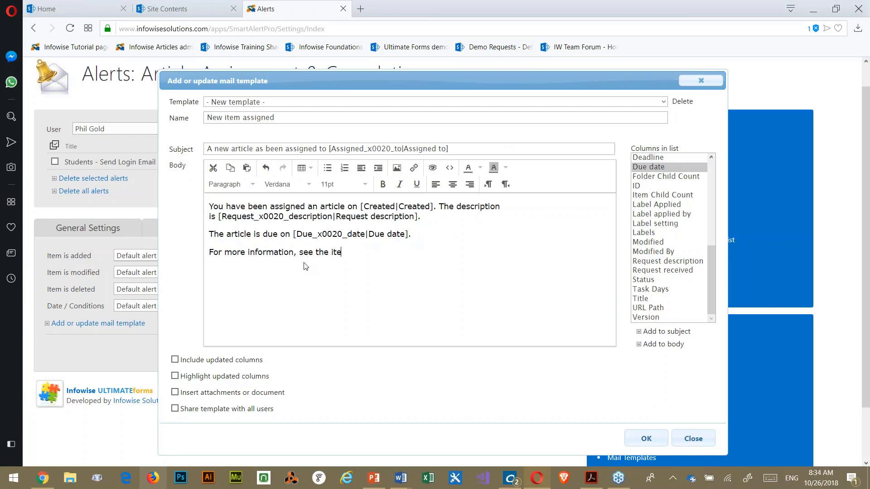
pyautogui.click(647, 307)
pyautogui.click(652, 344)
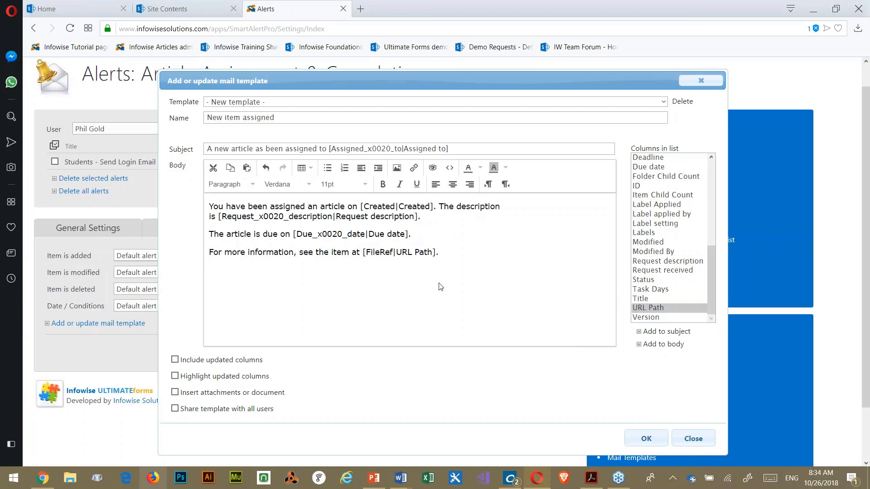
# - Set all of the body text to 12pt and save the mail template
pyautogui.moveTo(209, 206); pyautogui.dragTo(482, 267)
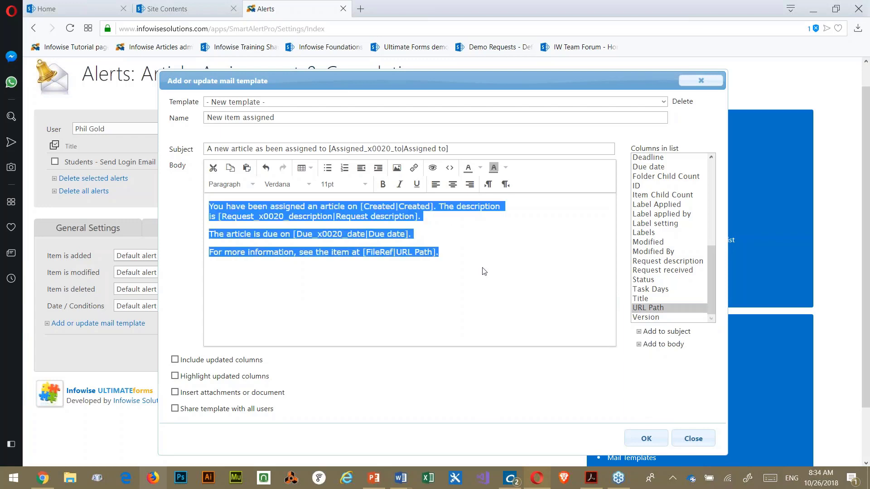
pyautogui.click(343, 184)
pyautogui.click(333, 233)
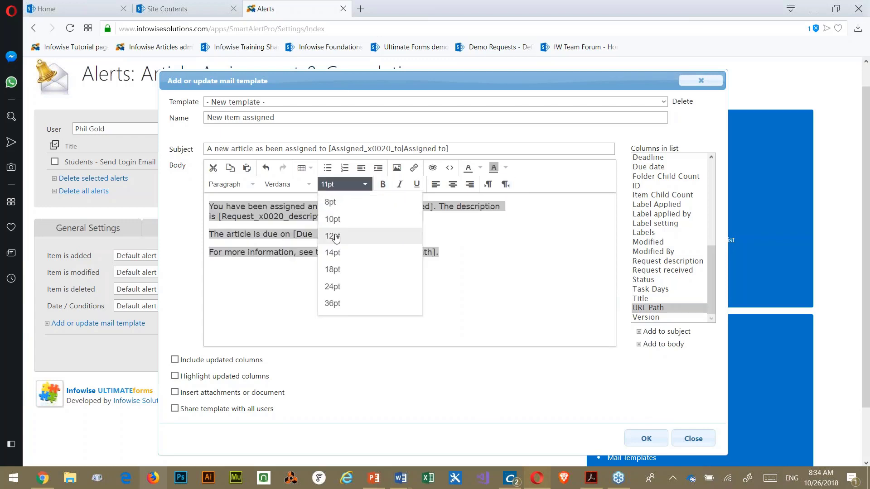
pyautogui.click(349, 258)
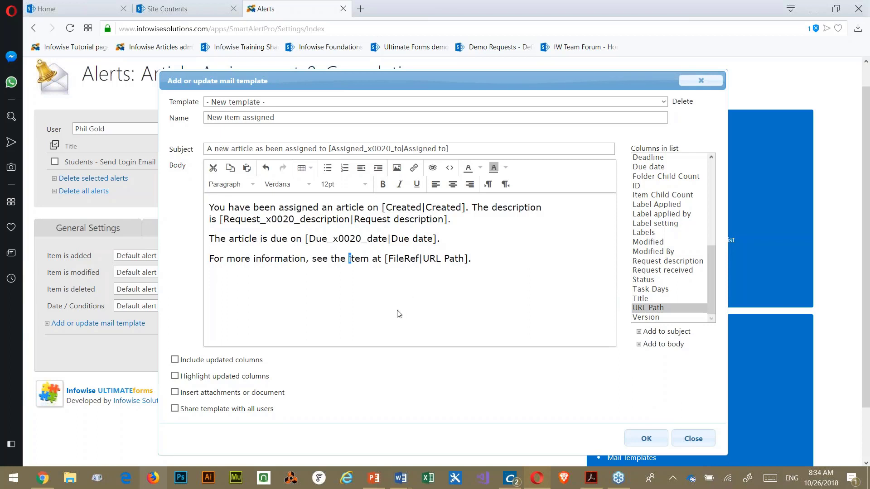
pyautogui.click(644, 439)
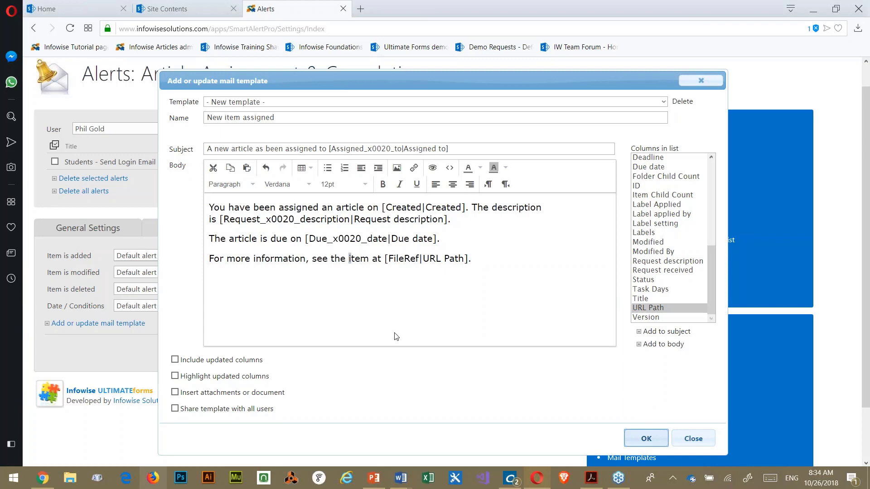
pyautogui.click(645, 438)
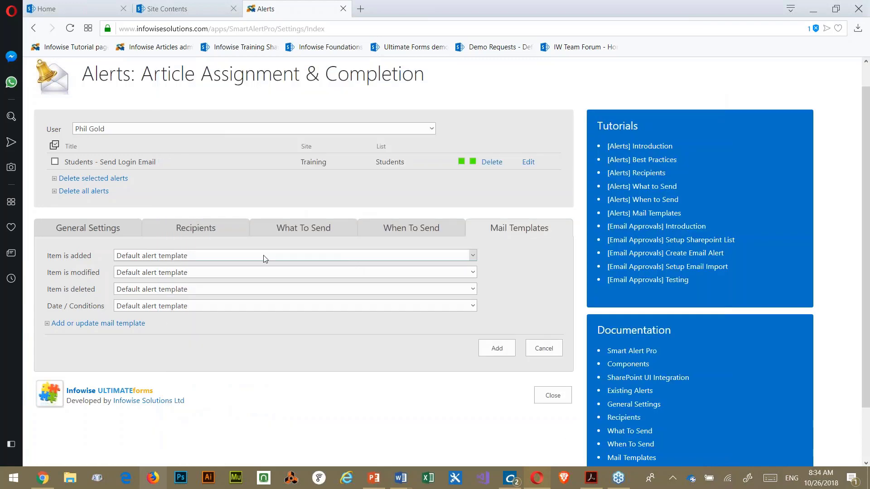
# - Use the New item assigned template for the alert's added and modified items
pyautogui.click(474, 254)
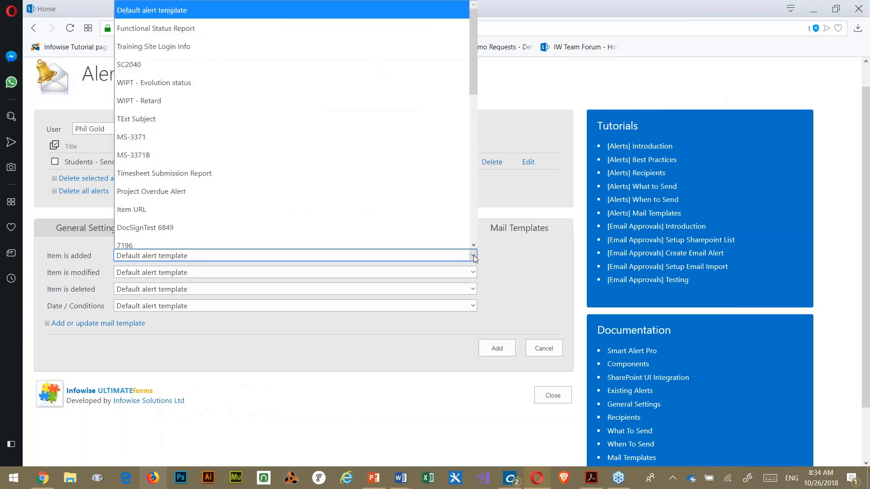
pyautogui.scroll(-5, 342, 223)
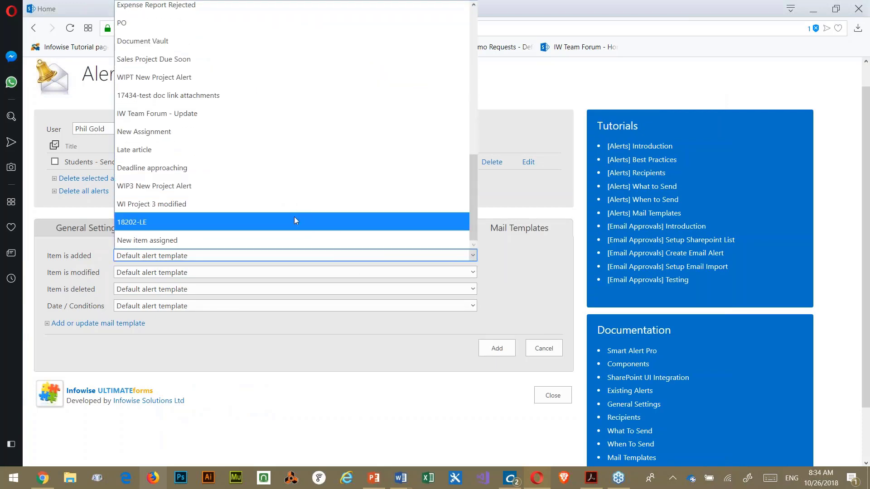
pyautogui.click(190, 248)
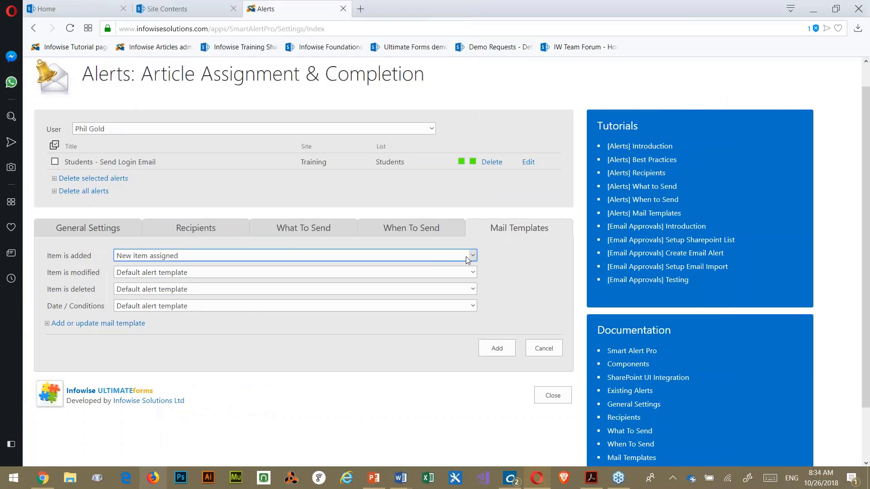
pyautogui.click(471, 272)
pyautogui.scroll(-5, 193, 244)
pyautogui.scroll(-3, 194, 243)
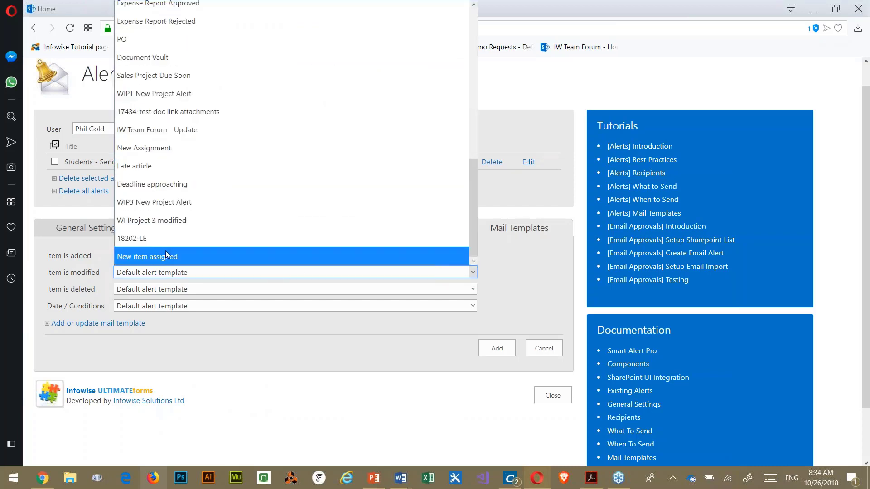
pyautogui.click(159, 256)
# - Use the New item assigned template for deleted items and Date / Conditions as well, and add the alert to the list
pyautogui.click(471, 289)
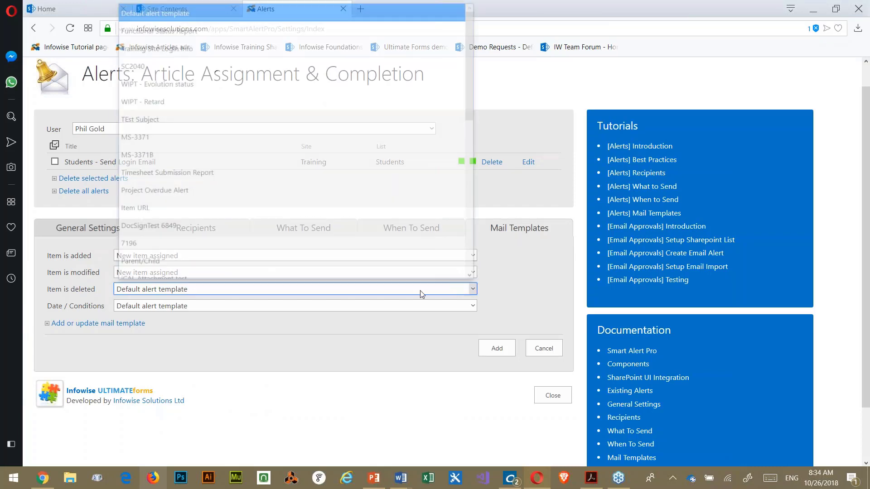
pyautogui.scroll(-3, 194, 257)
pyautogui.scroll(-3, 194, 256)
pyautogui.click(196, 274)
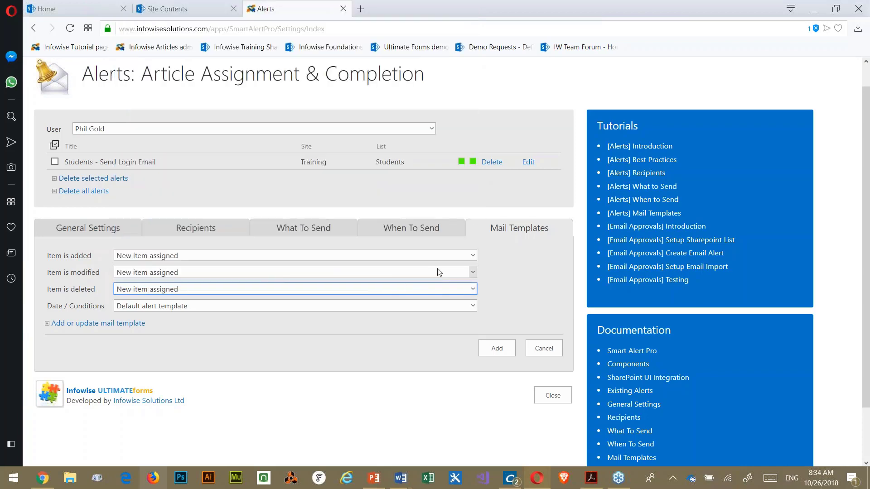
pyautogui.click(472, 304)
pyautogui.scroll(-6, 263, 247)
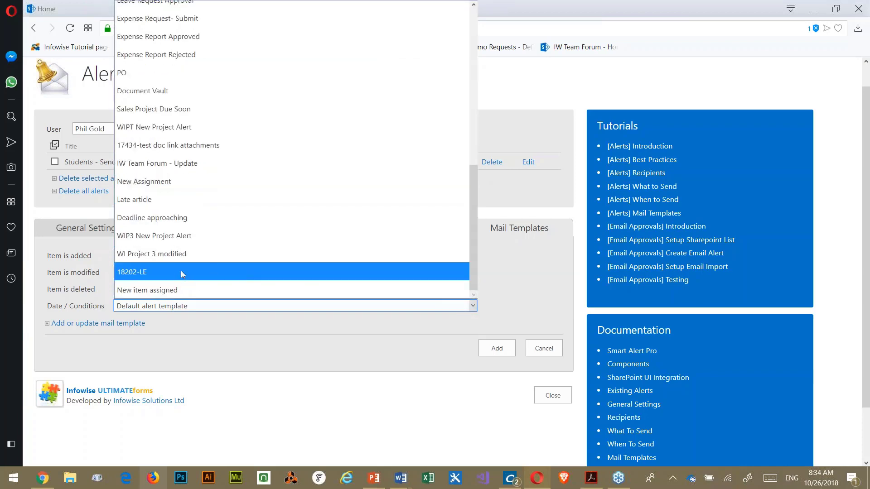
pyautogui.click(160, 292)
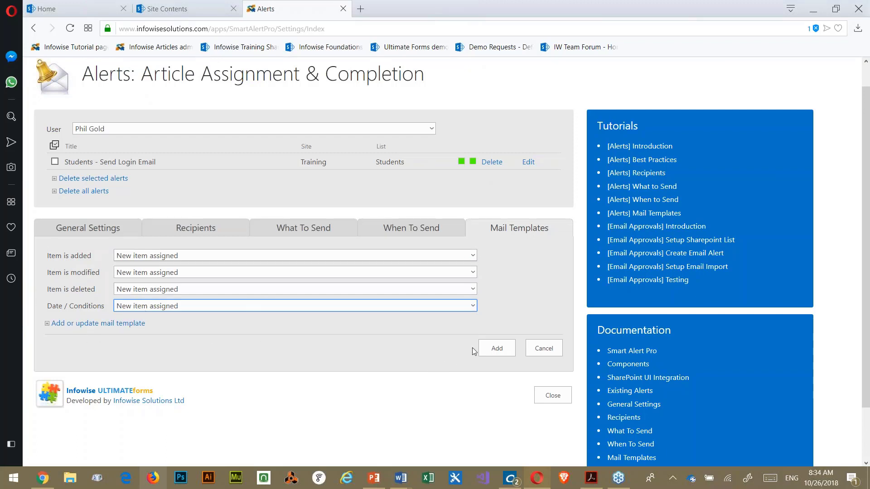
pyautogui.click(497, 349)
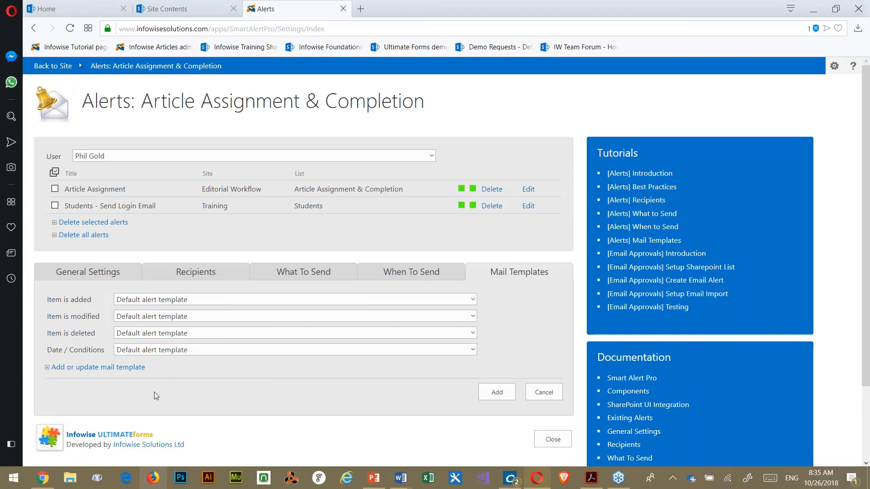
# - Start a second alert for the current list in the general settings and title it "5 days remaining"
pyautogui.click(81, 274)
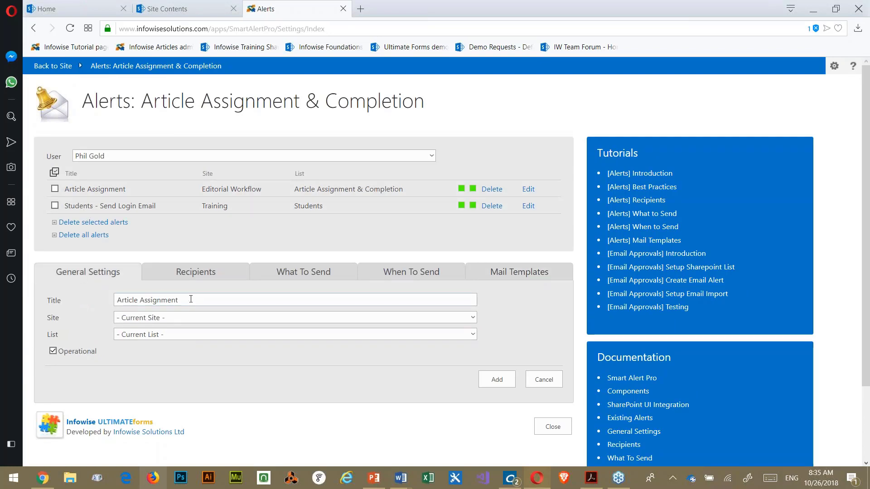
pyautogui.moveTo(191, 299); pyautogui.dragTo(102, 303)
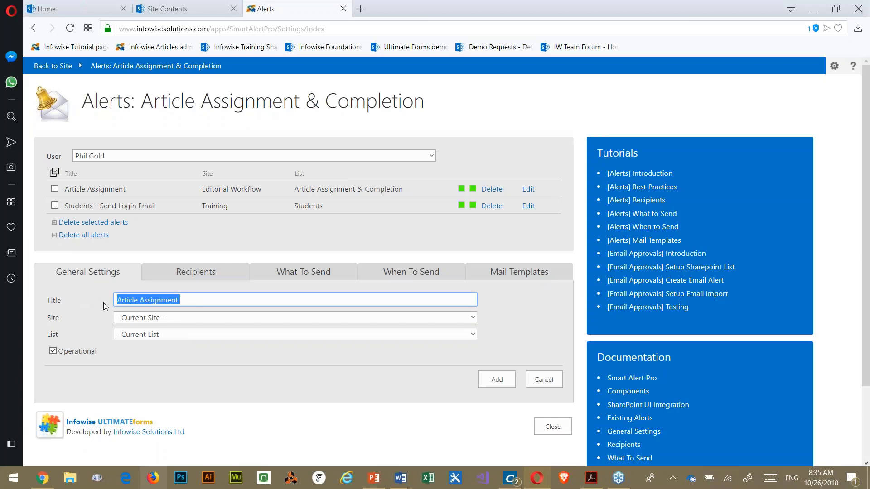
pyautogui.write('5 days remaining')
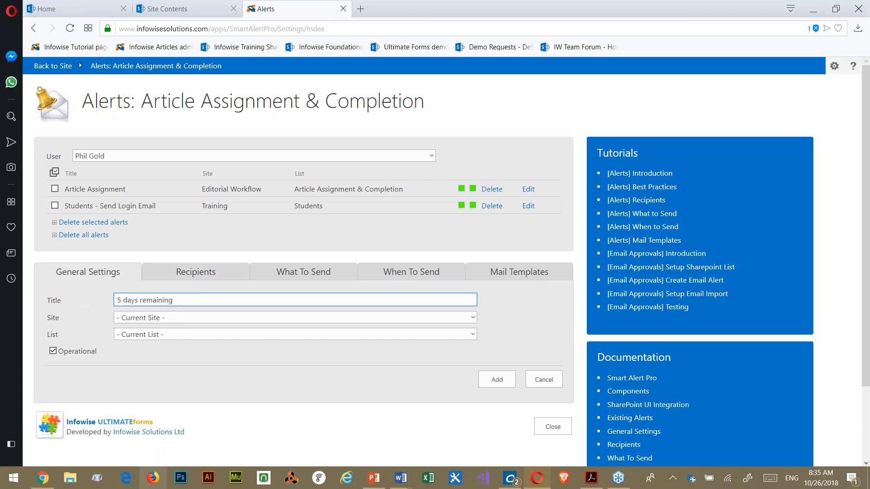
# - Make the users in the Assigned to column the alert's To recipients and remove the default recipient
pyautogui.moveTo(196, 272); pyautogui.dragTo(193, 272)
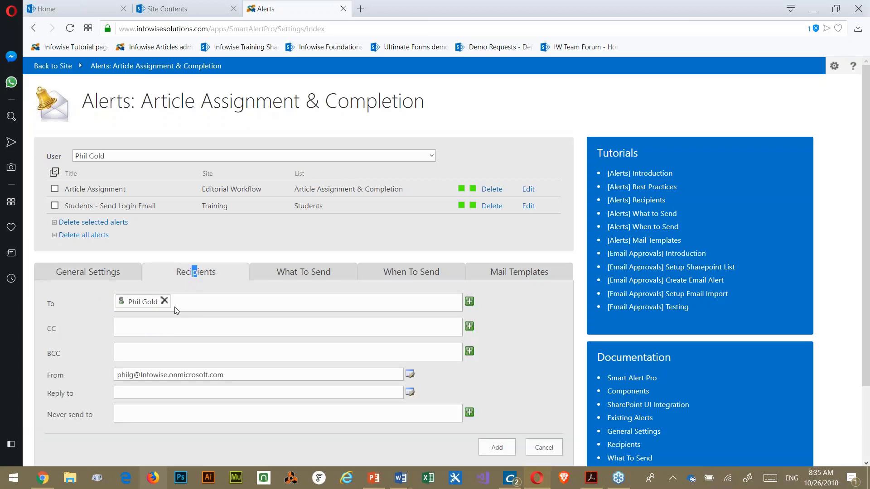
pyautogui.click(469, 302)
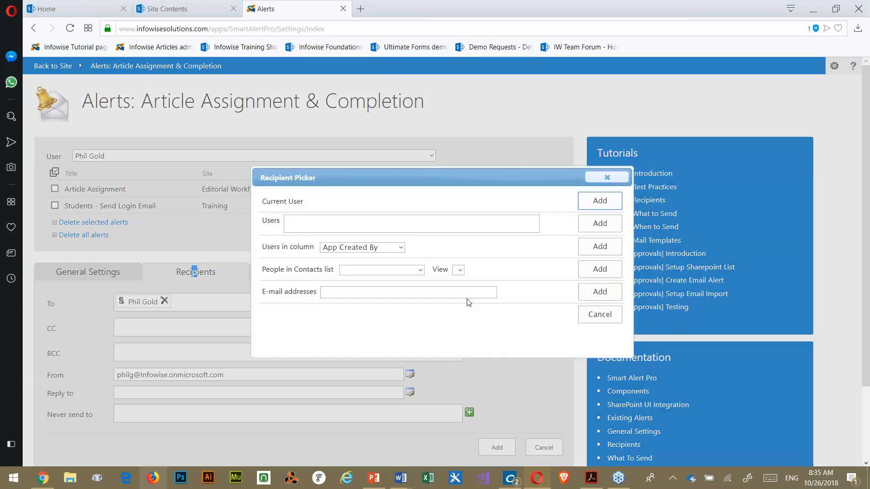
pyautogui.click(401, 248)
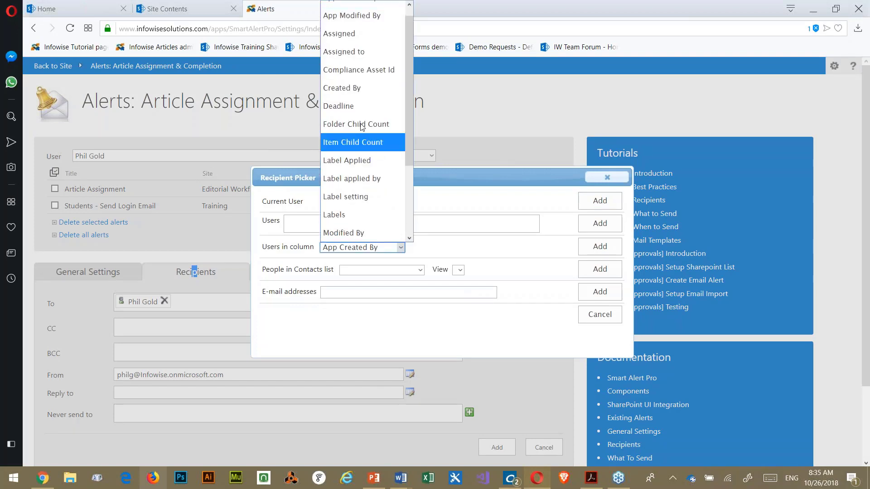
pyautogui.click(357, 60)
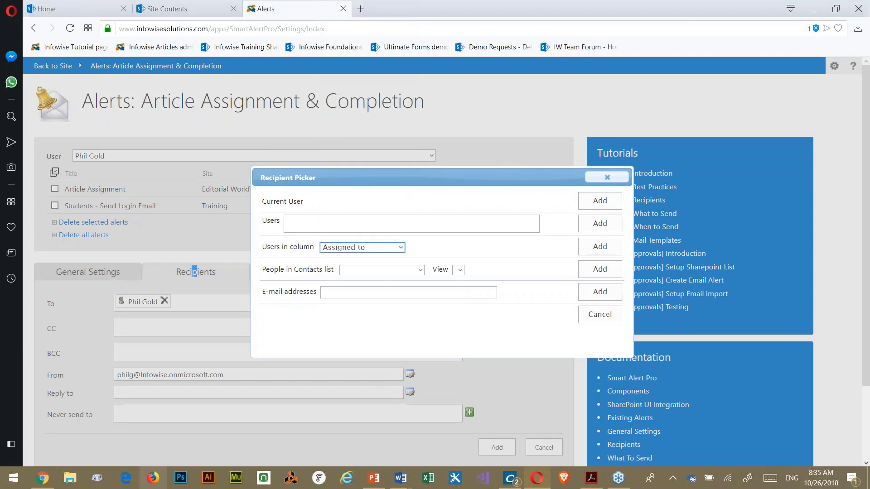
pyautogui.click(601, 247)
pyautogui.click(164, 301)
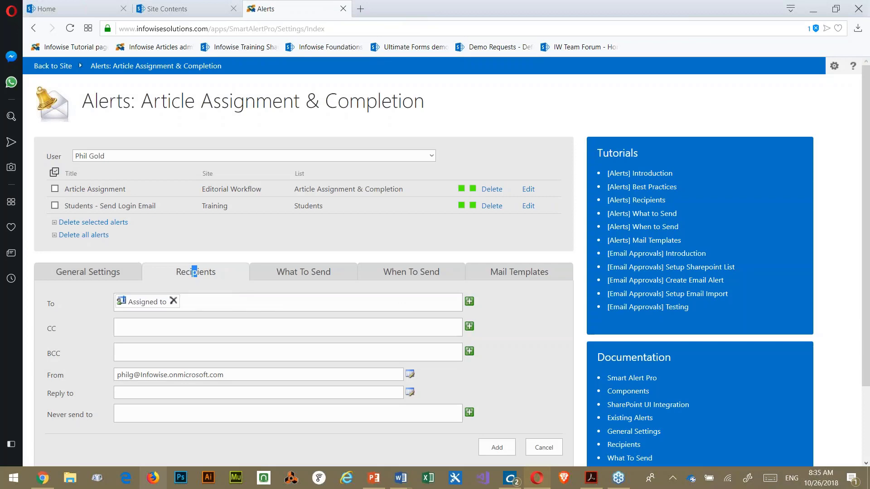
# - Make the alert trigger according to a date column instead of when items are added, modified or deleted
pyautogui.scroll(-2, 446, 297)
pyautogui.click(299, 190)
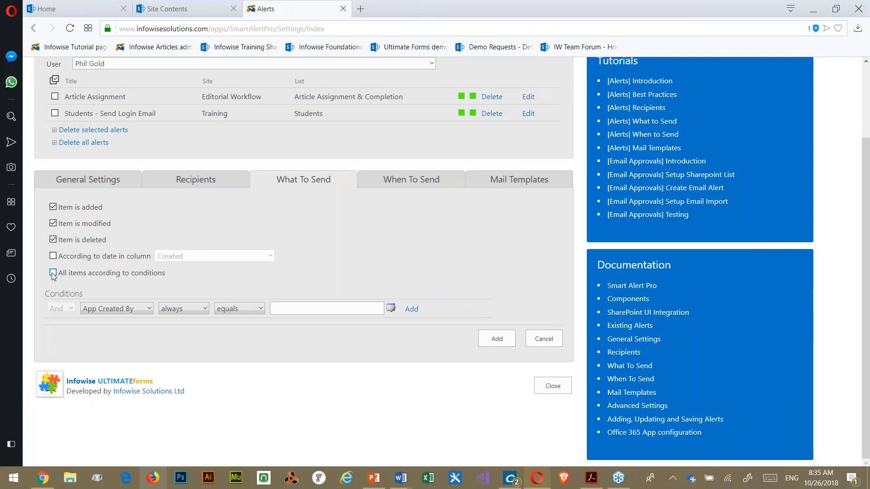
pyautogui.click(53, 256)
pyautogui.click(53, 240)
pyautogui.click(53, 208)
pyautogui.click(53, 224)
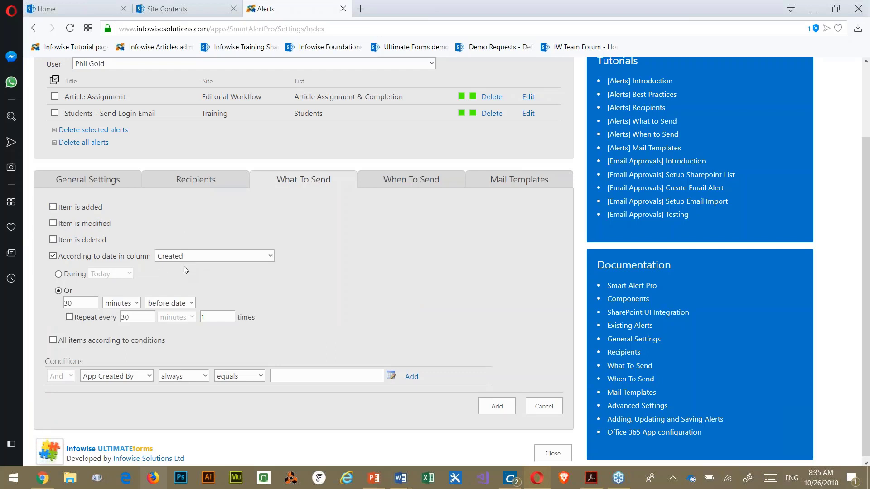
# - Base the alert's date trigger on the Due date column, 5 days before the date
pyautogui.click(269, 256)
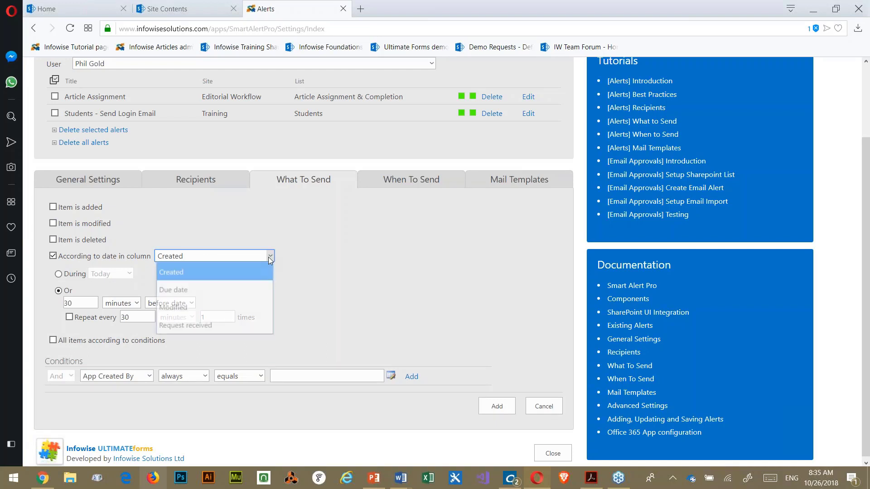
pyautogui.click(182, 296)
pyautogui.doubleClick(72, 303)
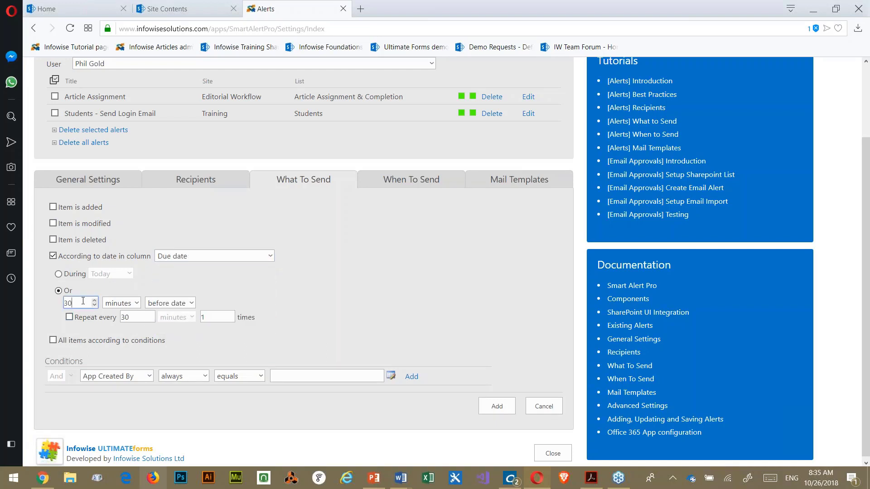
pyautogui.write('5')
pyautogui.click(136, 303)
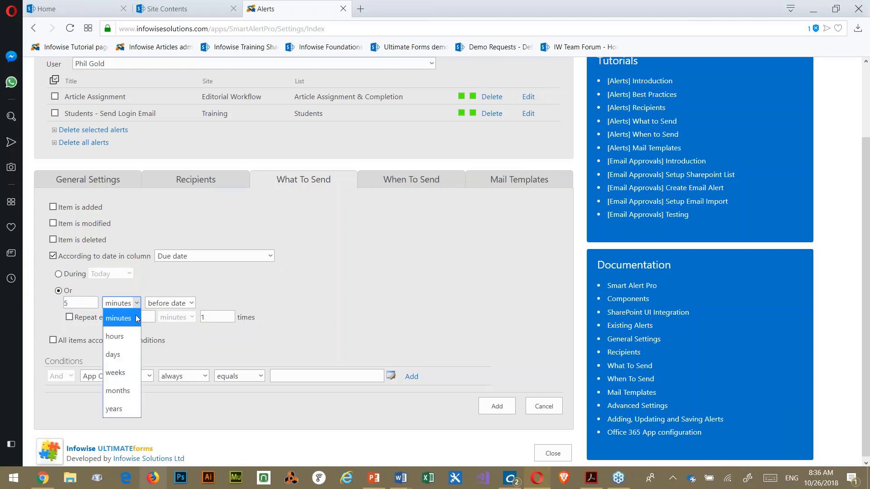
pyautogui.click(120, 353)
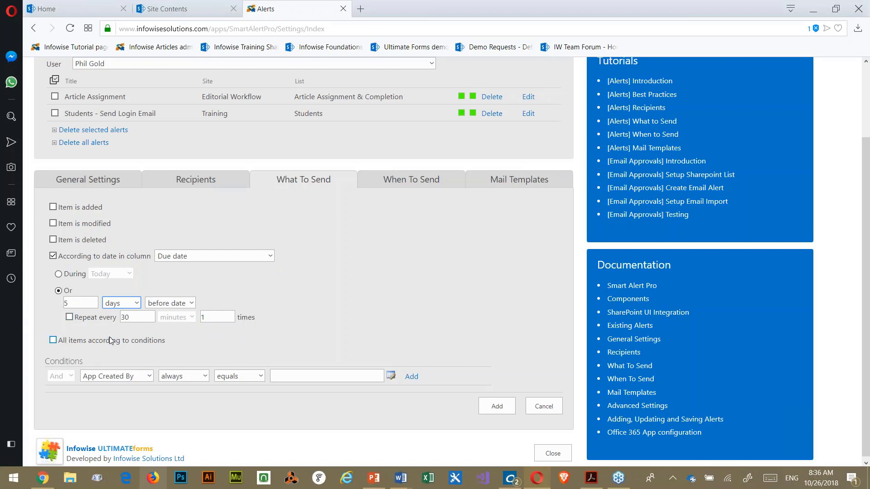
# - Add an alert condition that Status always equals Complete
pyautogui.scroll(-1, 167, 322)
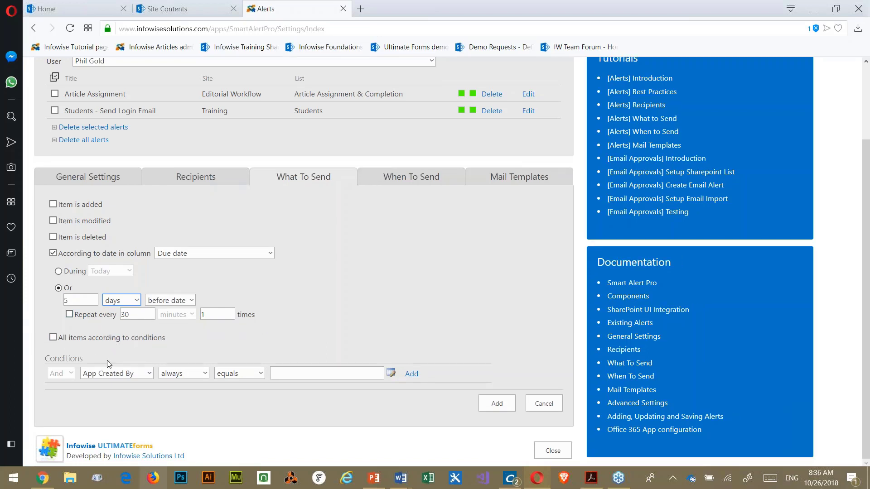
pyautogui.click(149, 374)
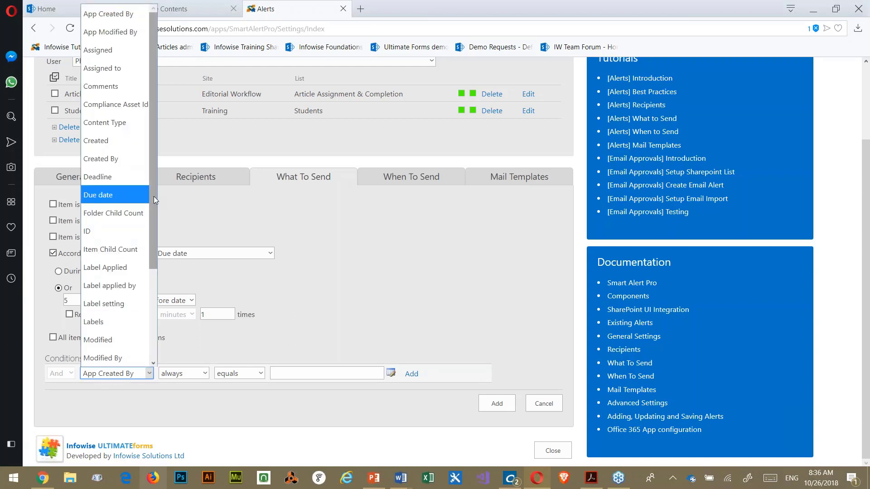
pyautogui.moveTo(153, 206); pyautogui.dragTo(154, 295)
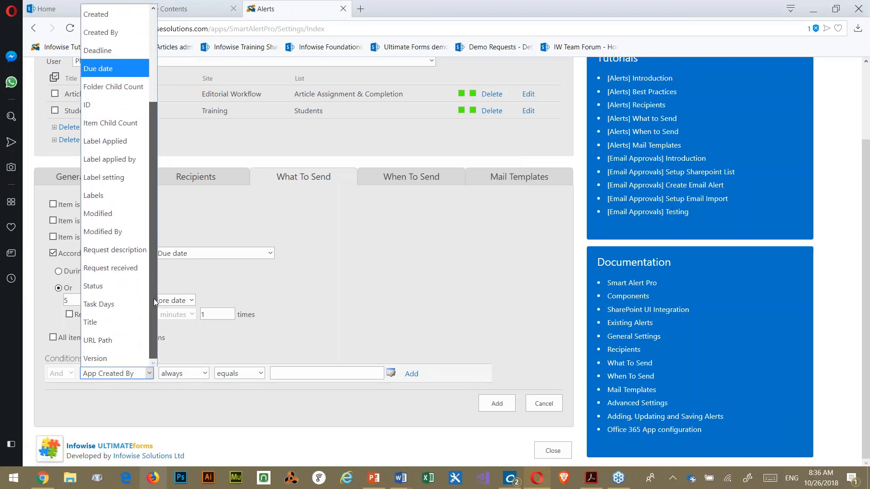
pyautogui.click(111, 287)
pyautogui.click(290, 373)
pyautogui.write('Completed')
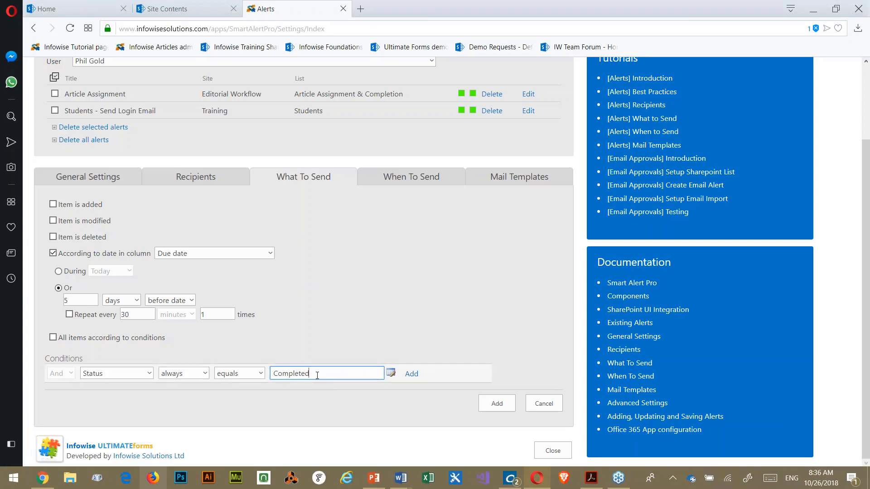
pyautogui.click(411, 374)
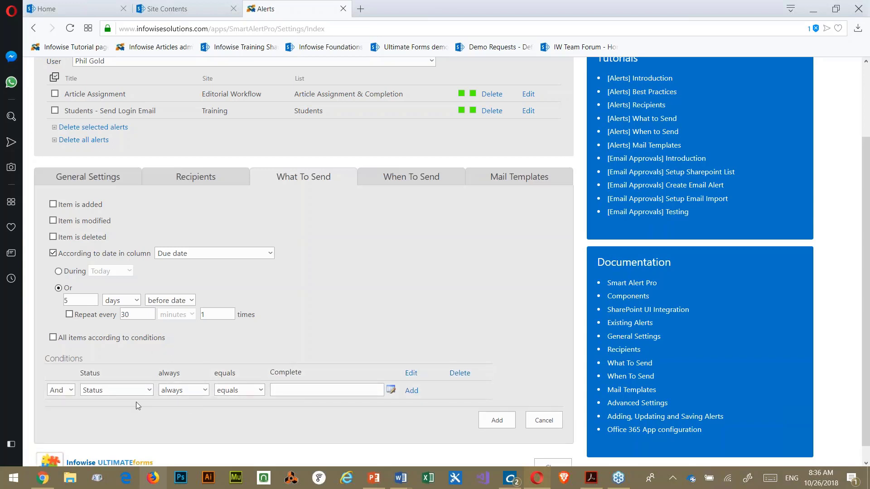
# - Add a second condition, And Status always equals Escalated, and set the alert to send daily
pyautogui.click(274, 390)
pyautogui.write('Escalated')
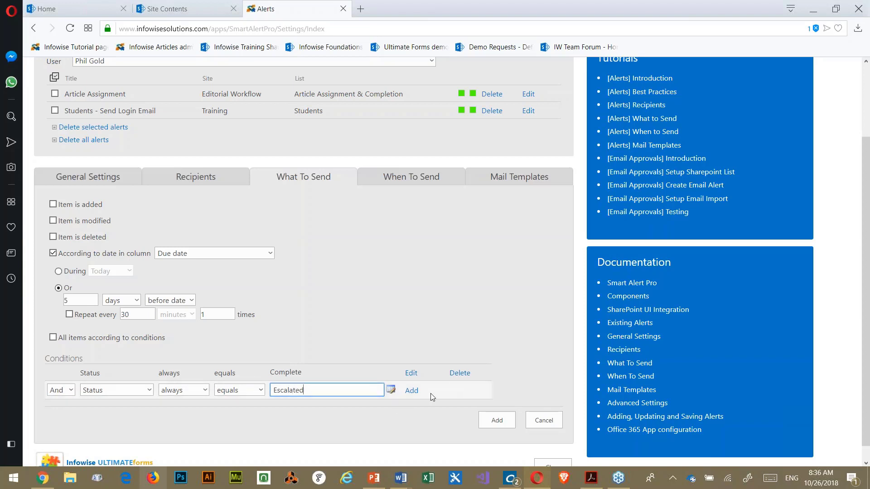
pyautogui.click(411, 391)
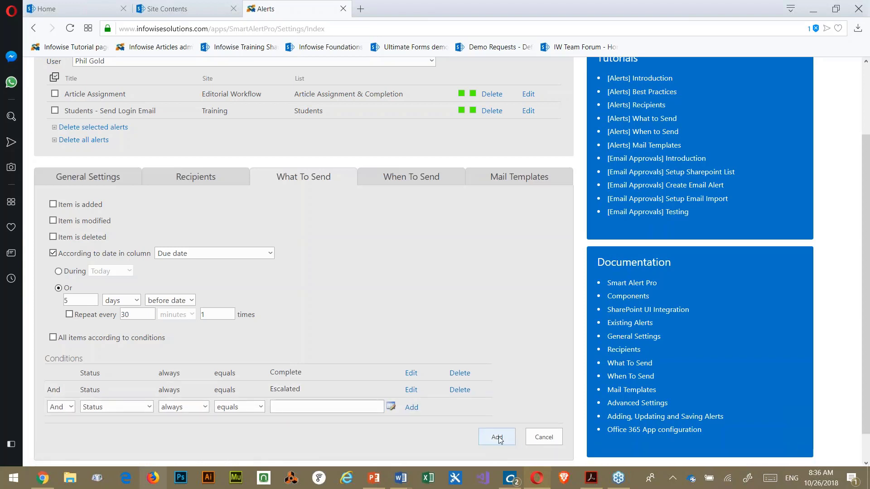
pyautogui.click(409, 181)
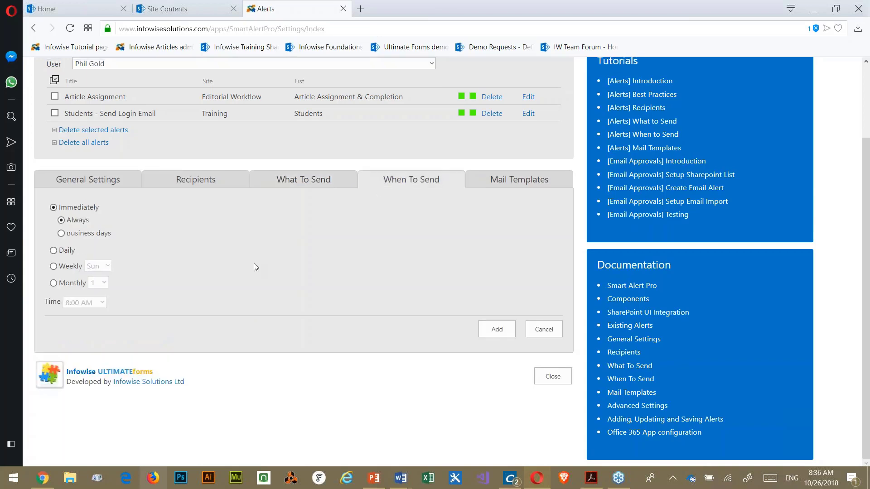
pyautogui.click(54, 251)
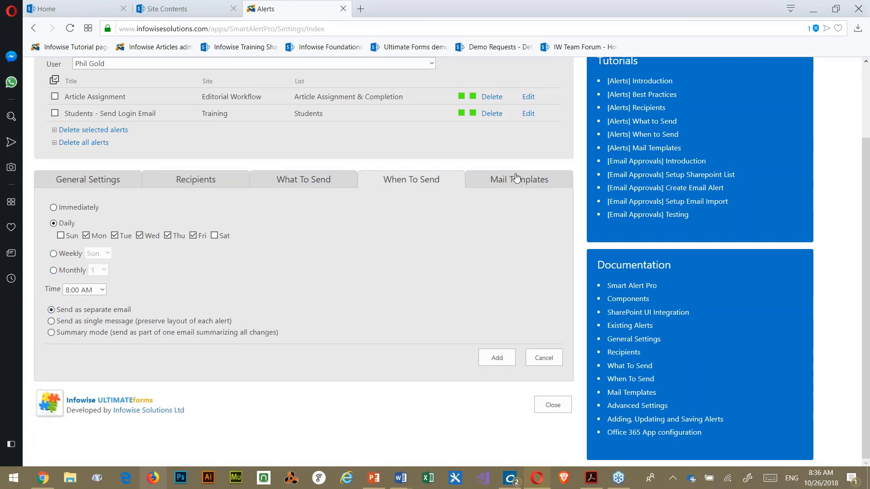
# - Start a new mail template for the alert with the subject "Article is almost due"
pyautogui.moveTo(510, 182); pyautogui.dragTo(513, 182)
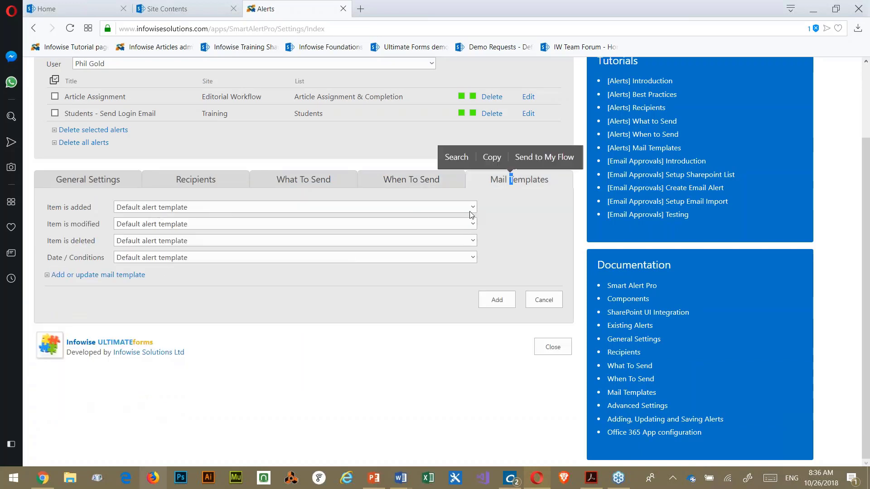
pyautogui.click(113, 275)
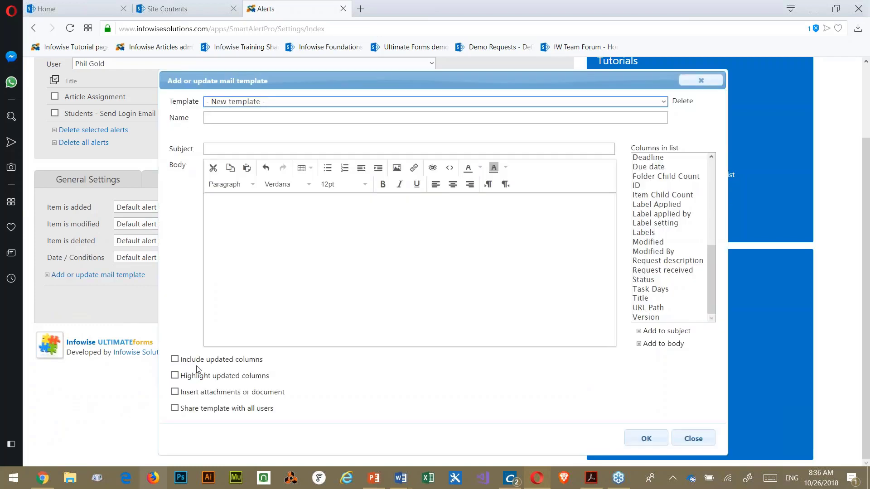
pyautogui.click(218, 149)
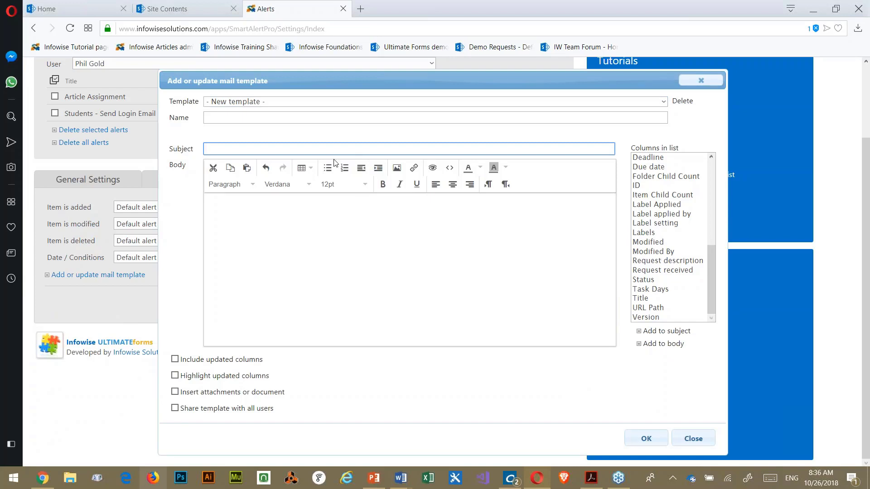
pyautogui.write('Article is almonst due')
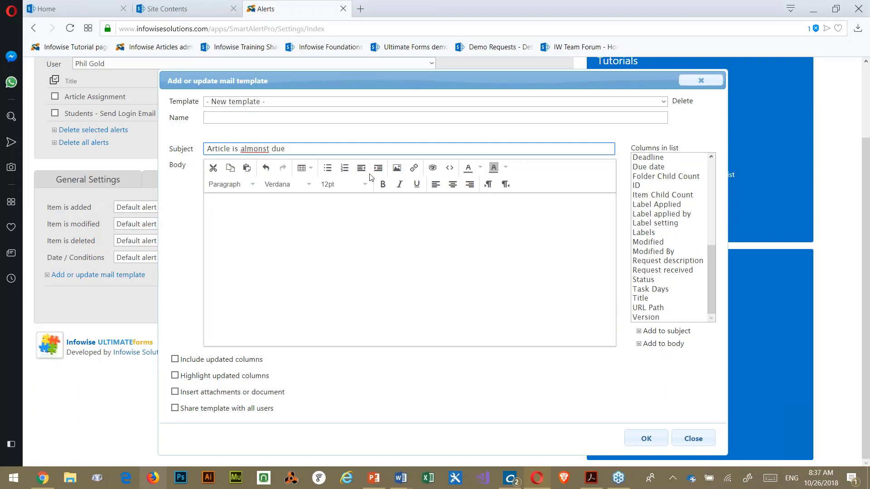
pyautogui.rightClick(264, 150)
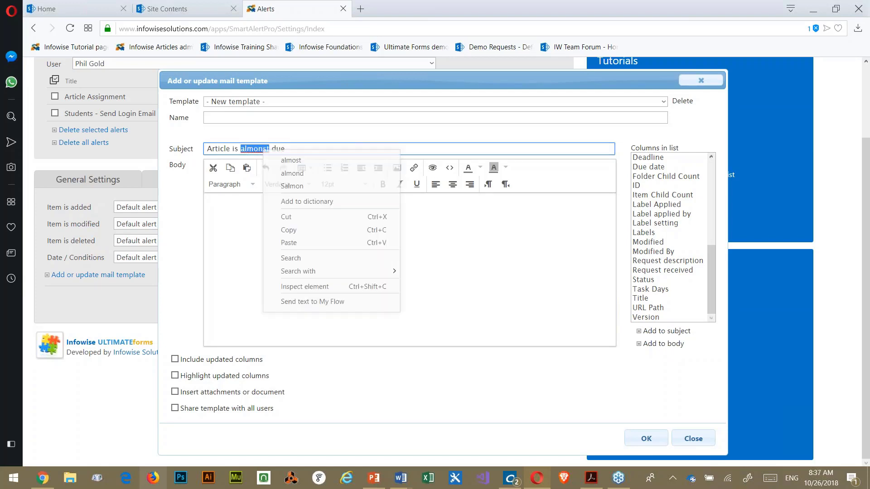
pyautogui.click(294, 163)
# - Write the body's first line as "The article, [Request description], is due [Due date]." using the list's column placeholders
pyautogui.click(247, 202)
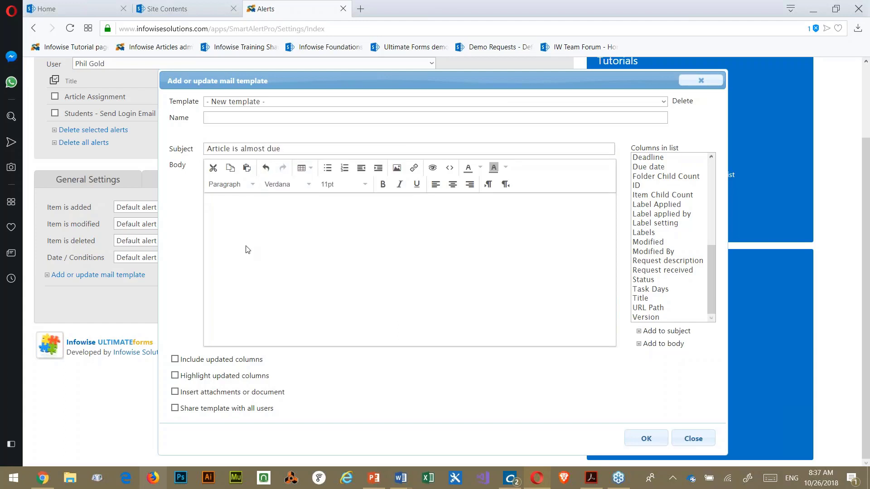
pyautogui.write('The article,')
pyautogui.click(683, 262)
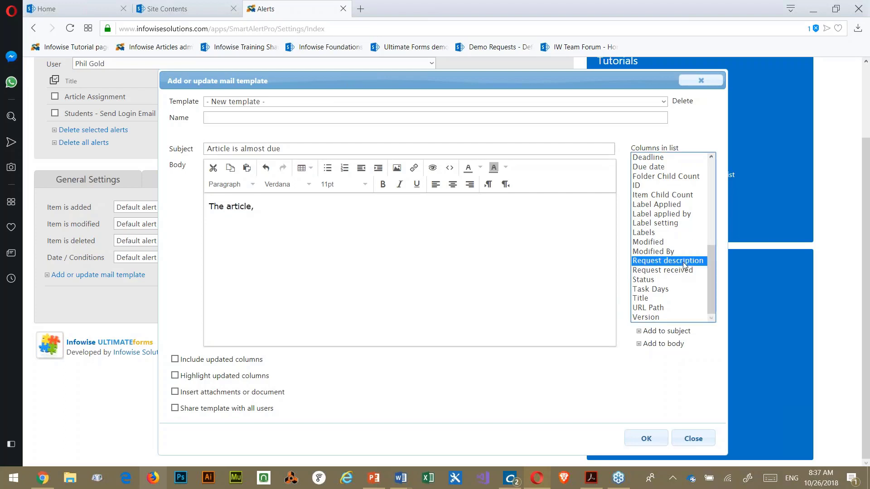
pyautogui.click(664, 343)
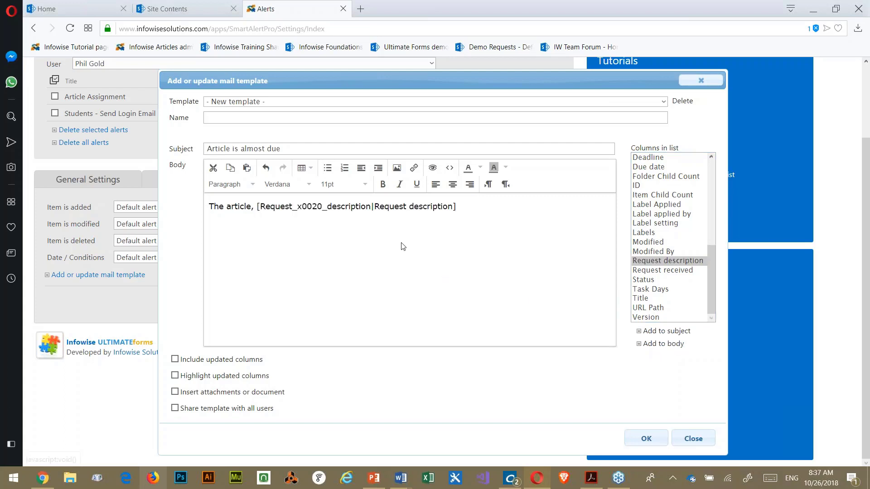
pyautogui.write(', is due')
pyautogui.scroll(2, 663, 244)
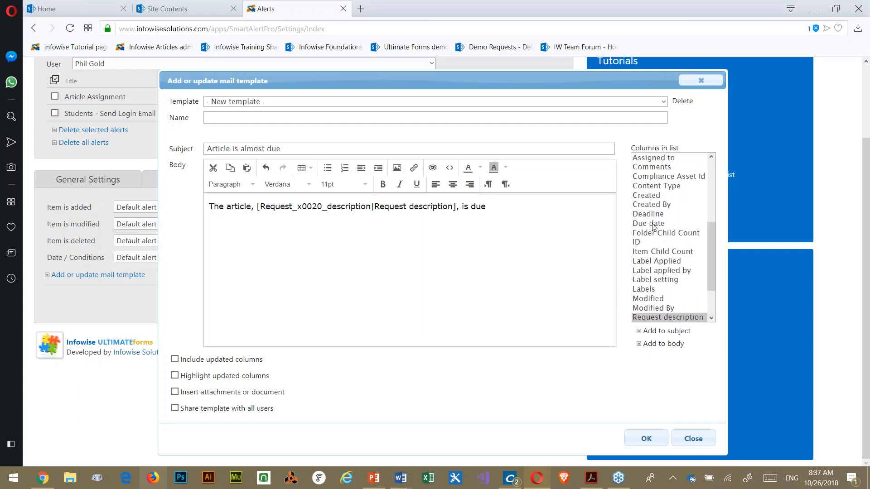
pyautogui.click(653, 224)
pyautogui.click(652, 343)
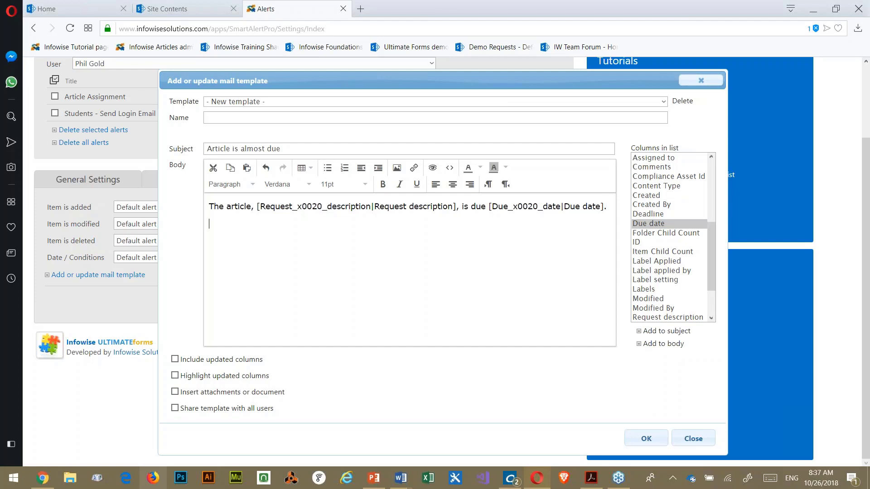
# - Add a second body line reading "For firther information, check the article at" followed by the URL Path column placeholder and a period
pyautogui.write('or firther information, check the article at')
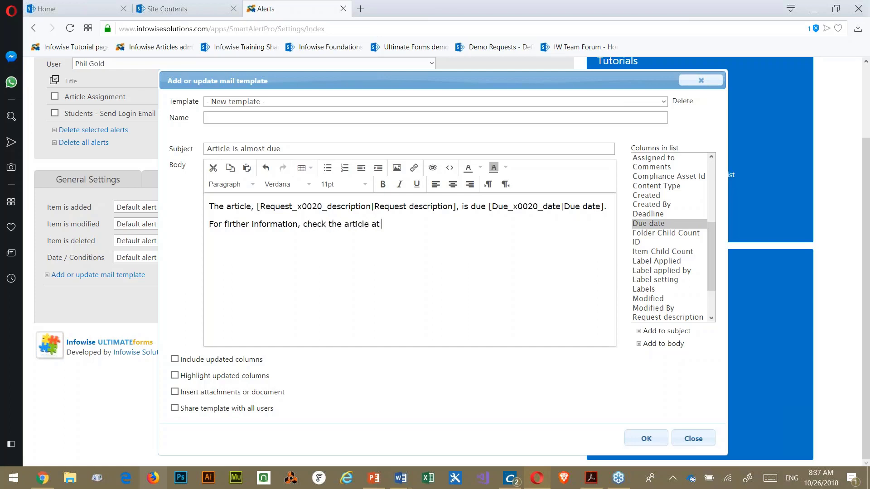
pyautogui.moveTo(710, 264); pyautogui.dragTo(710, 287)
pyautogui.click(656, 309)
pyautogui.click(663, 343)
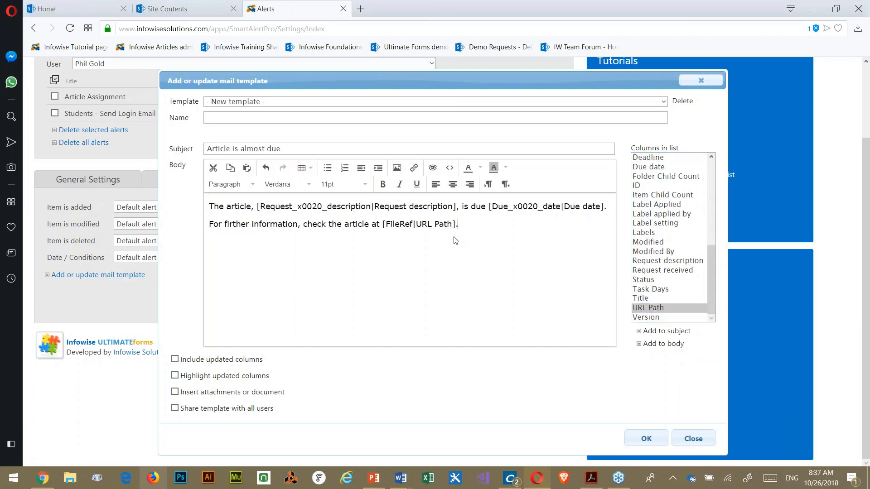
# - Name the mail template "Five day warning" and save it
pyautogui.click(229, 117)
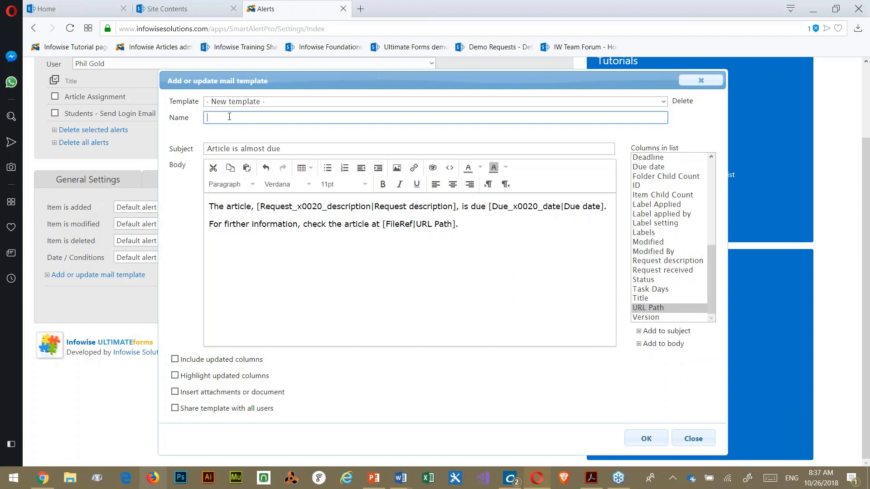
pyautogui.write('Five day warning')
pyautogui.click(645, 438)
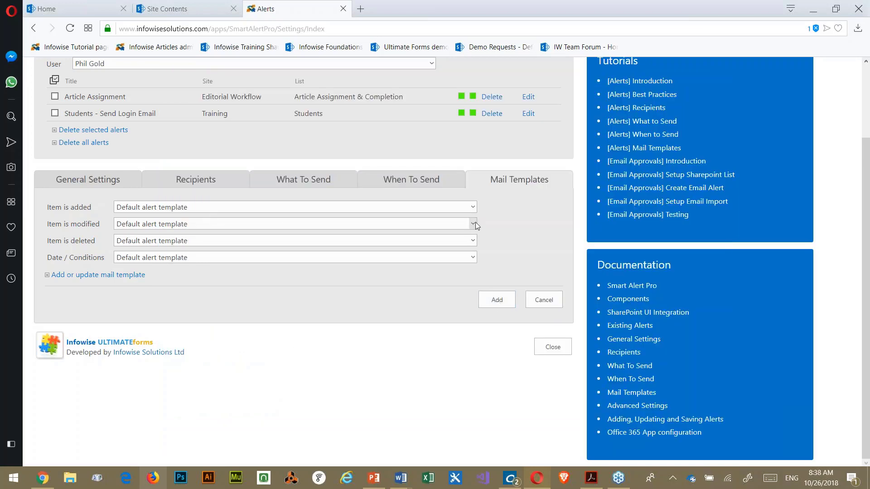
# - Assign the "Five day warning" mail template to the alert's item added and item modified events
pyautogui.click(472, 207)
pyautogui.scroll(-5, 294, 280)
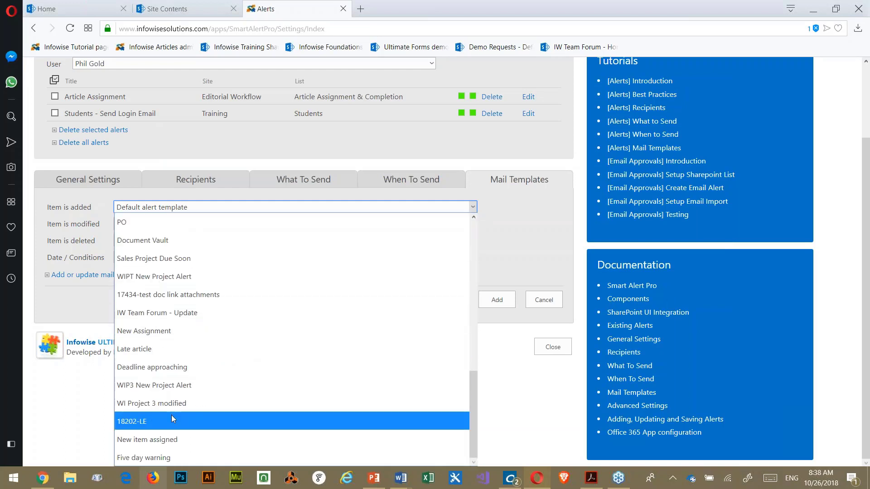
pyautogui.click(159, 457)
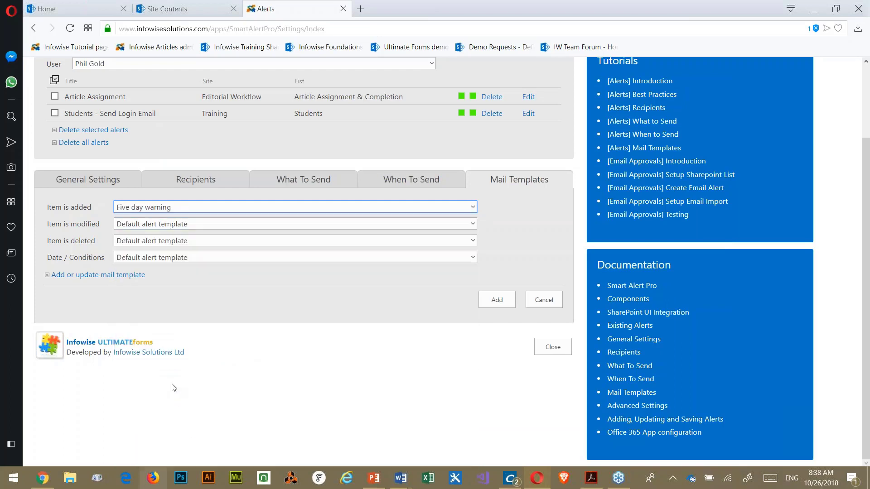
pyautogui.click(473, 225)
pyautogui.scroll(-5, 294, 354)
pyautogui.click(178, 458)
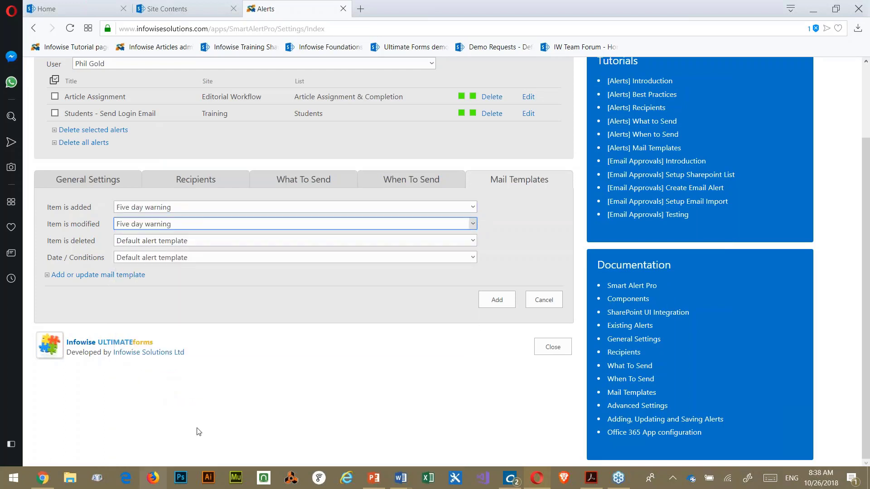
# - Assign the "Five day warning" template to the item deleted and date/conditions events, and add the alert
pyautogui.click(473, 243)
pyautogui.click(218, 238)
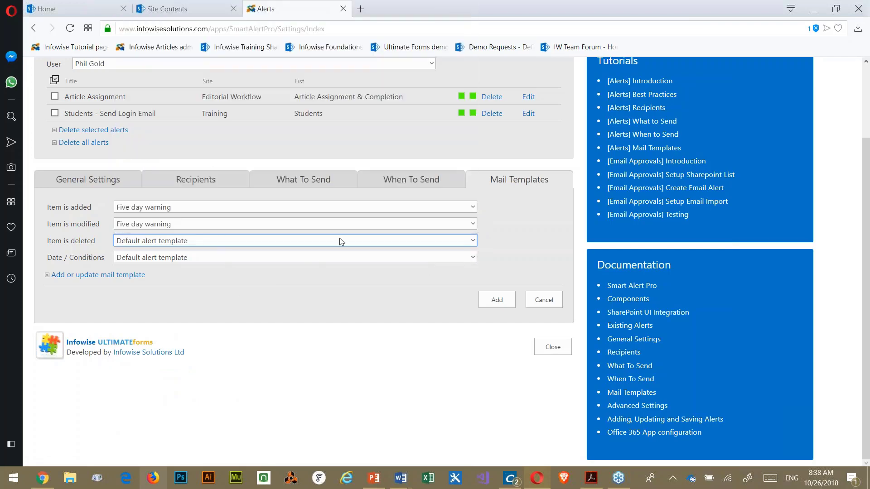
pyautogui.click(471, 240)
pyautogui.scroll(-5, 245, 163)
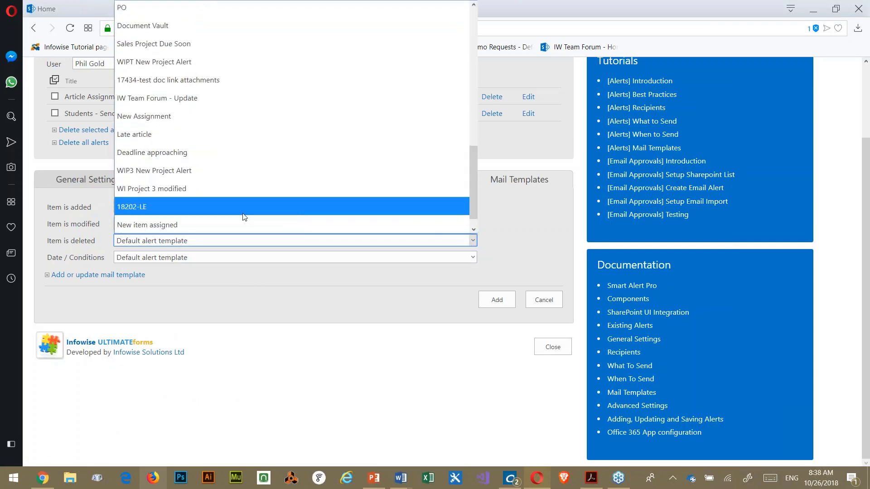
pyautogui.click(213, 238)
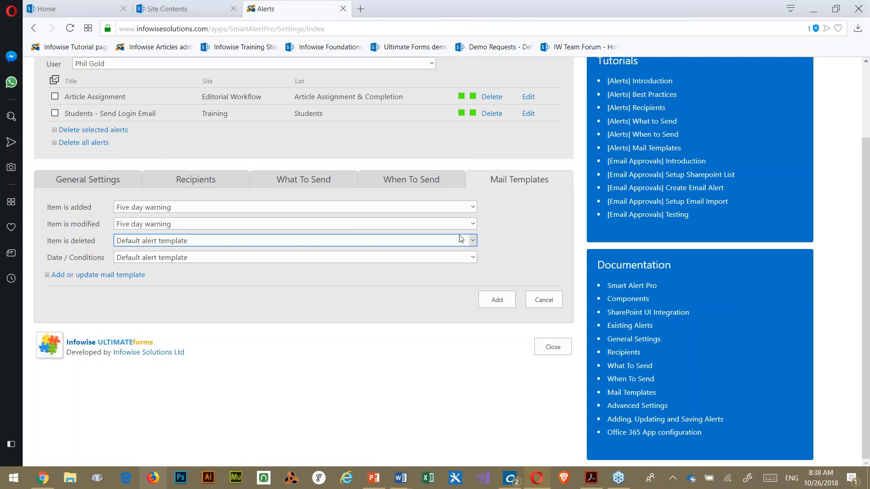
pyautogui.click(472, 241)
pyautogui.scroll(-5, 352, 204)
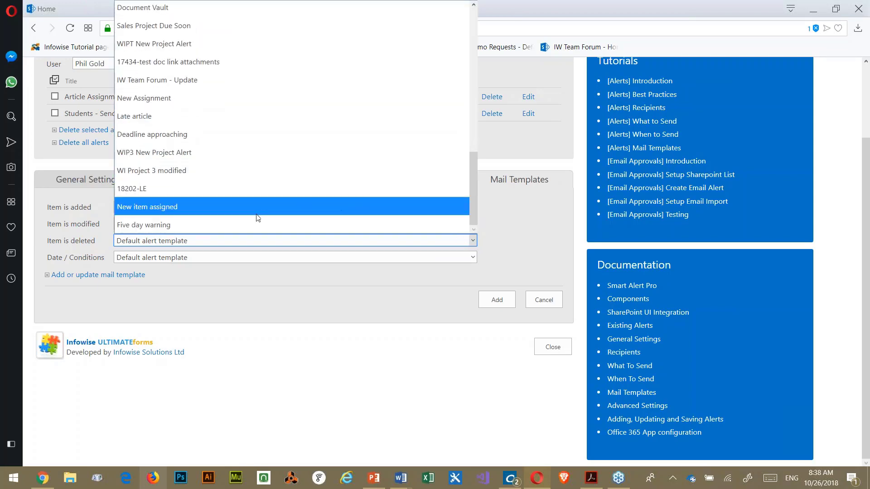
pyautogui.click(219, 226)
pyautogui.click(473, 257)
pyautogui.press('Escape')
pyautogui.click(473, 257)
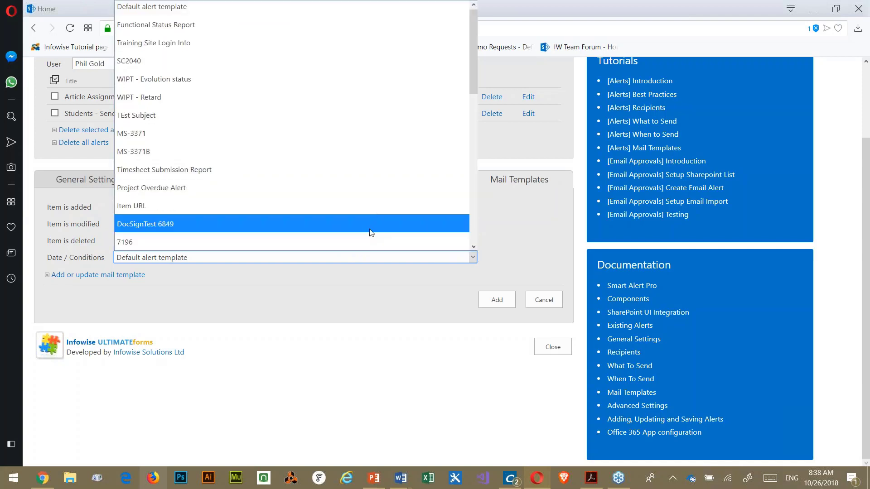
pyautogui.scroll(-5, 317, 215)
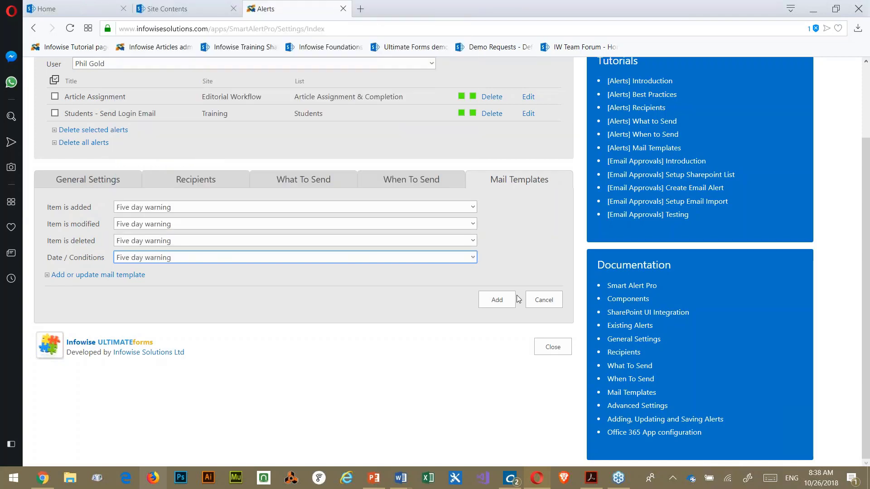
pyautogui.click(503, 298)
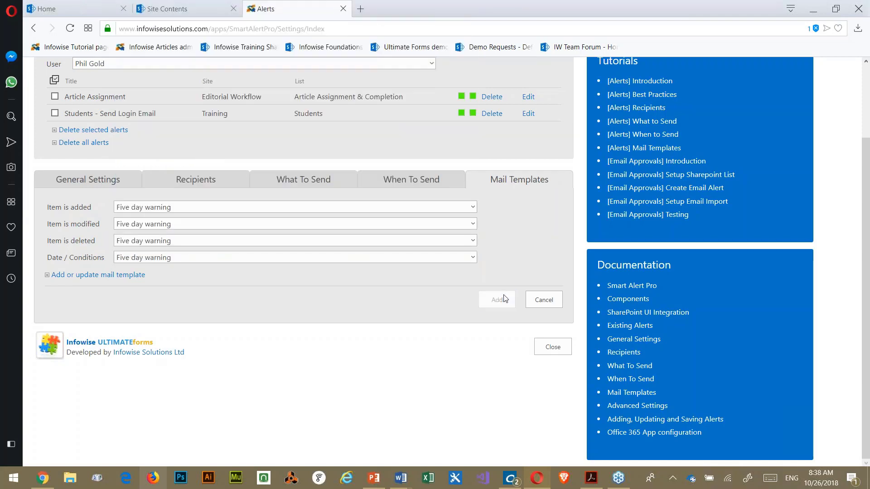
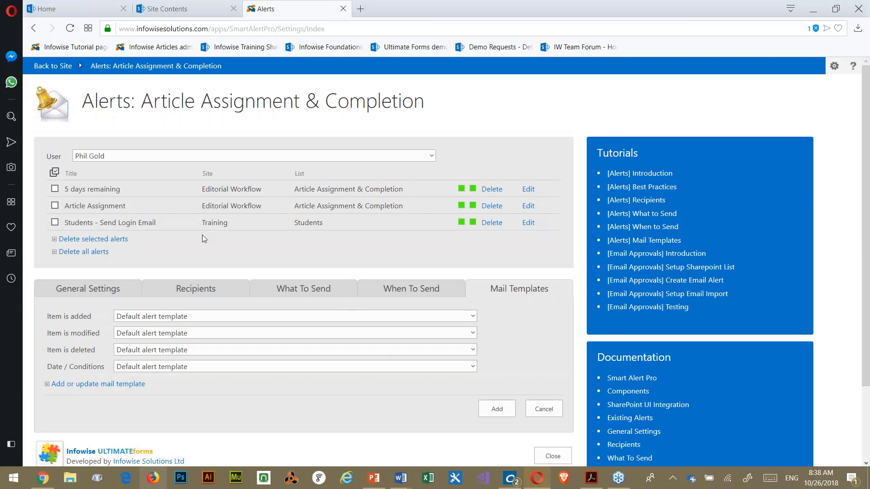
# - Reopen the "5 days remaining" alert for editing and set its Complete status condition to "not equals"
pyautogui.click(528, 206)
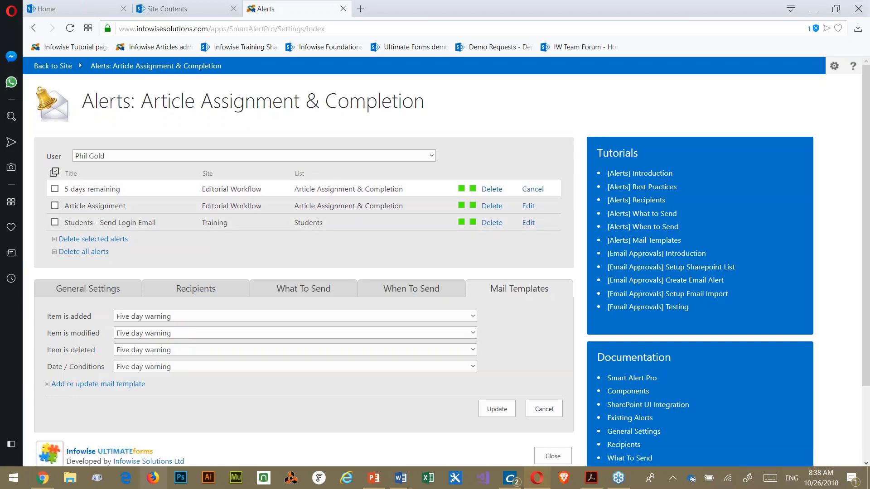
pyautogui.click(436, 290)
pyautogui.click(295, 290)
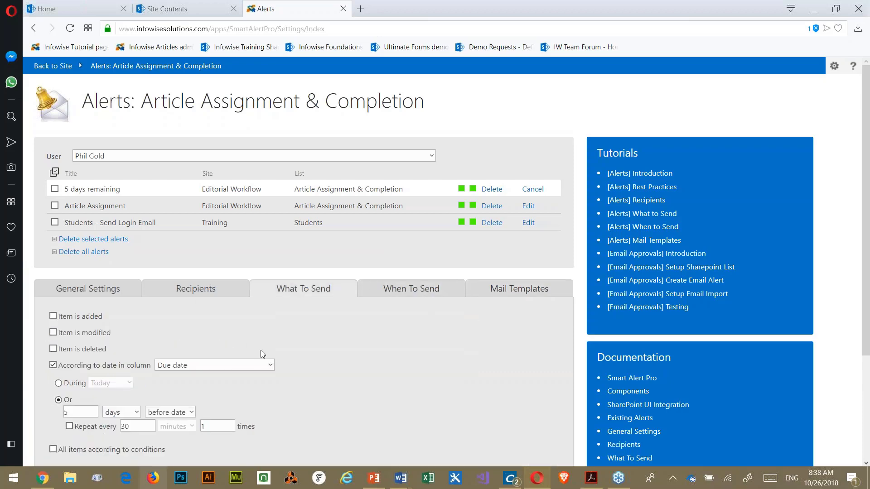
pyautogui.scroll(-2, 347, 314)
pyautogui.scroll(-3, 349, 317)
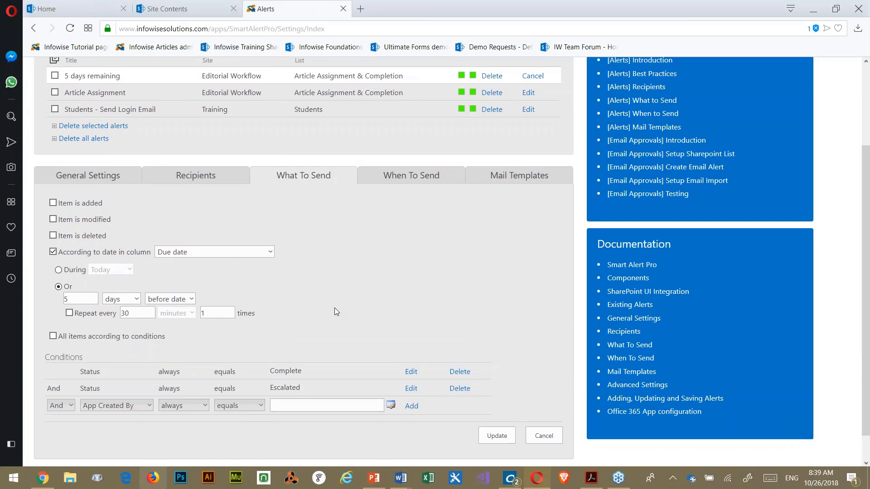
pyautogui.click(412, 339)
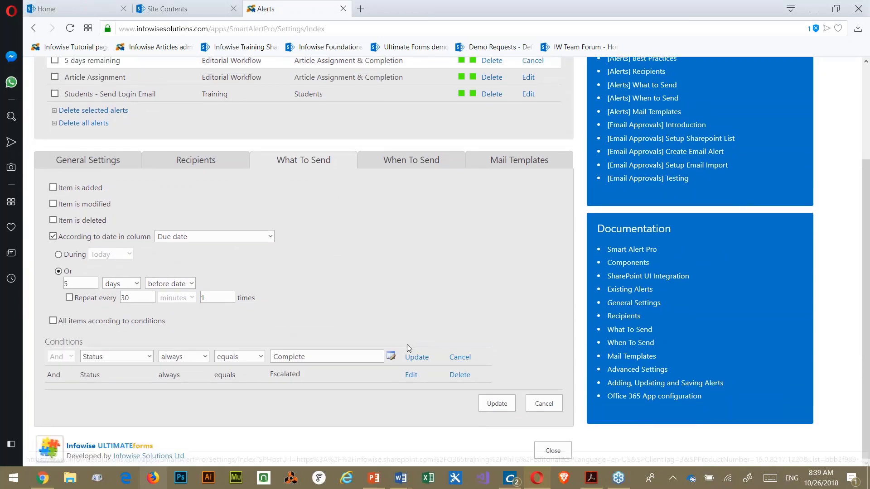
pyautogui.click(261, 357)
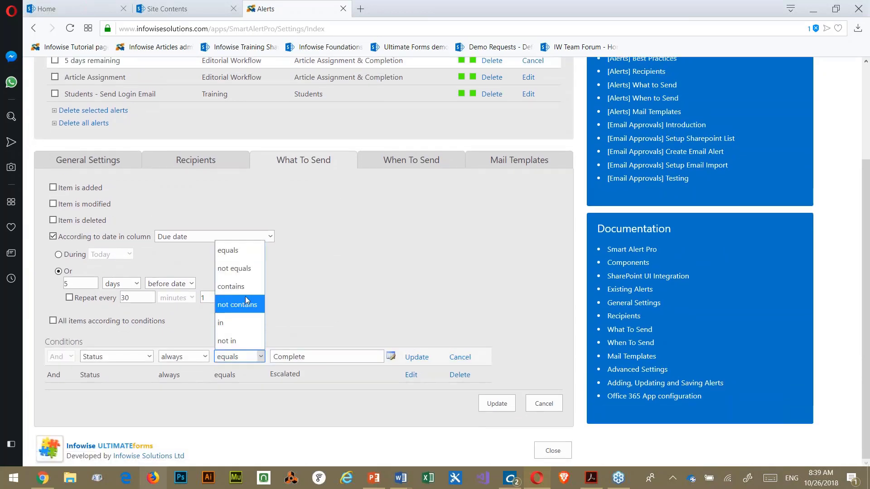
pyautogui.click(238, 269)
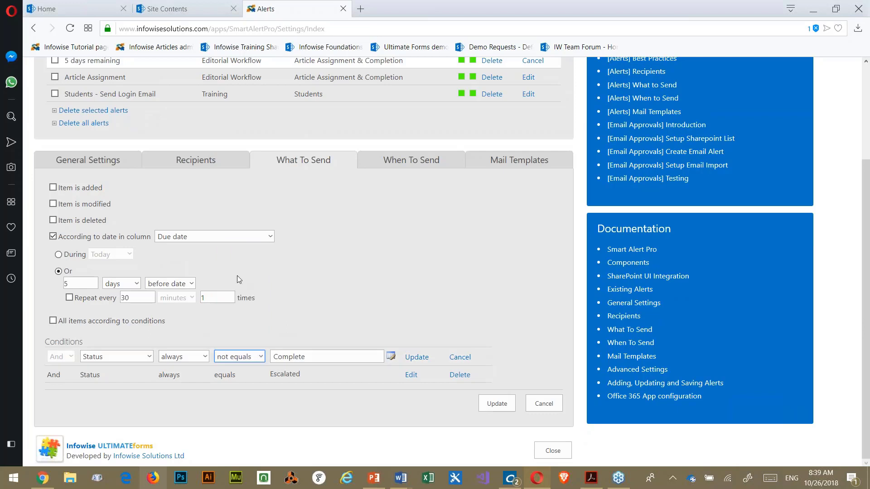
pyautogui.click(415, 357)
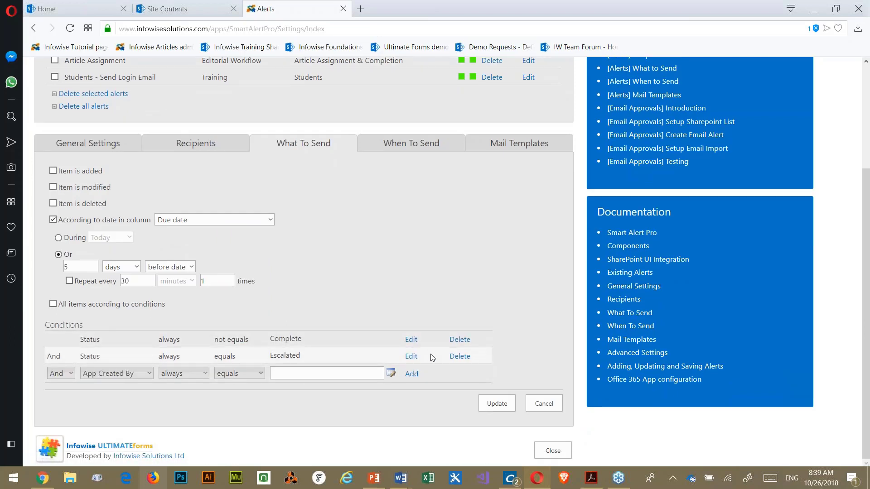
# - Set the Escalated status condition to "not equals" and update the alert
pyautogui.click(411, 356)
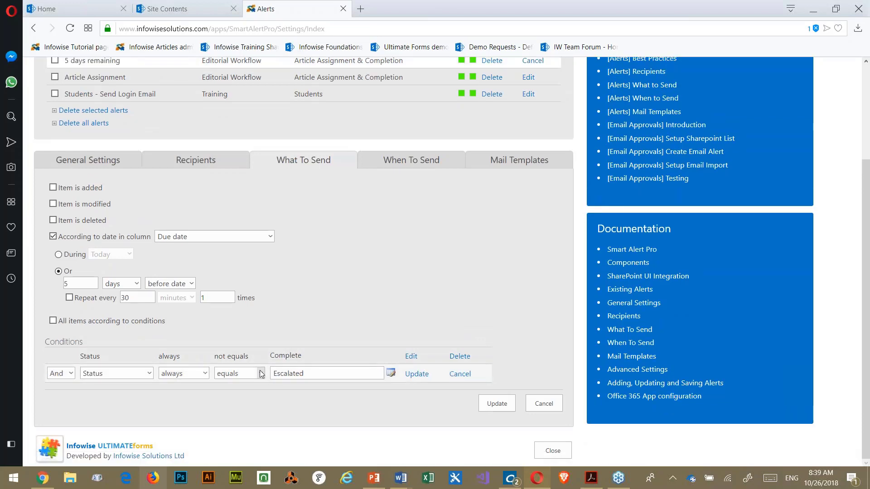
pyautogui.click(416, 375)
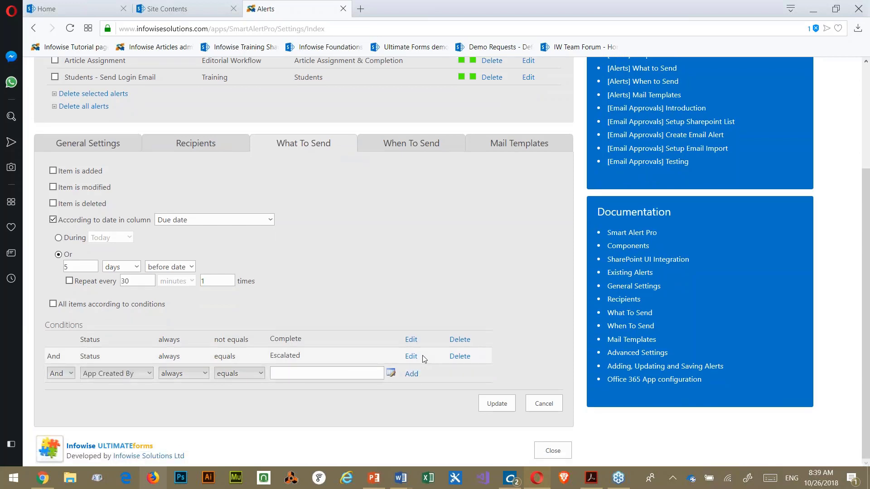
pyautogui.click(410, 357)
pyautogui.click(259, 373)
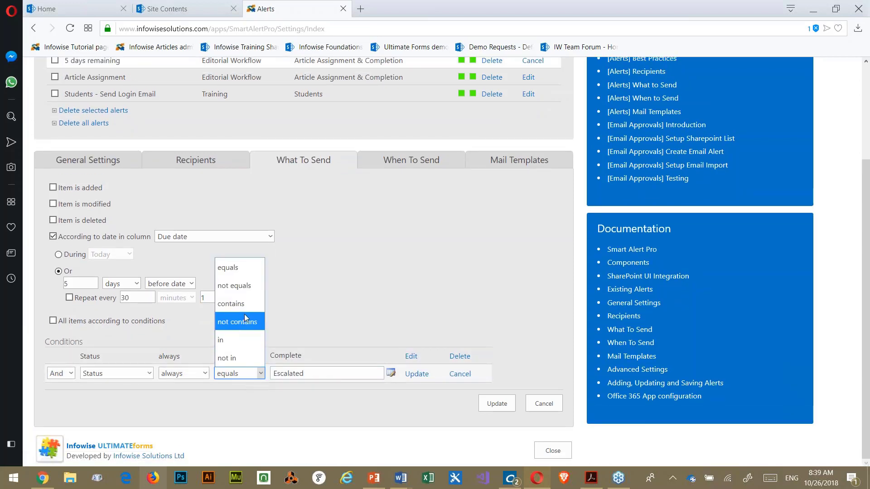
pyautogui.click(241, 294)
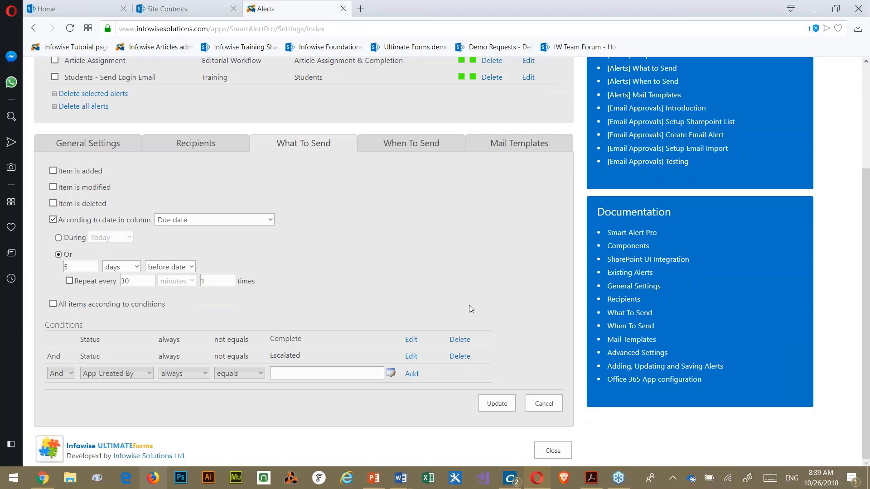
pyautogui.click(497, 403)
pyautogui.click(504, 403)
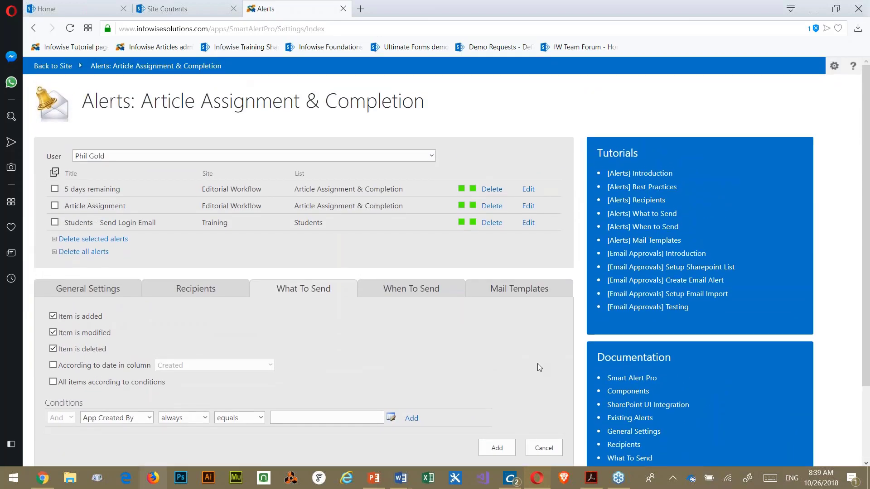
pyautogui.scroll(2, 425, 234)
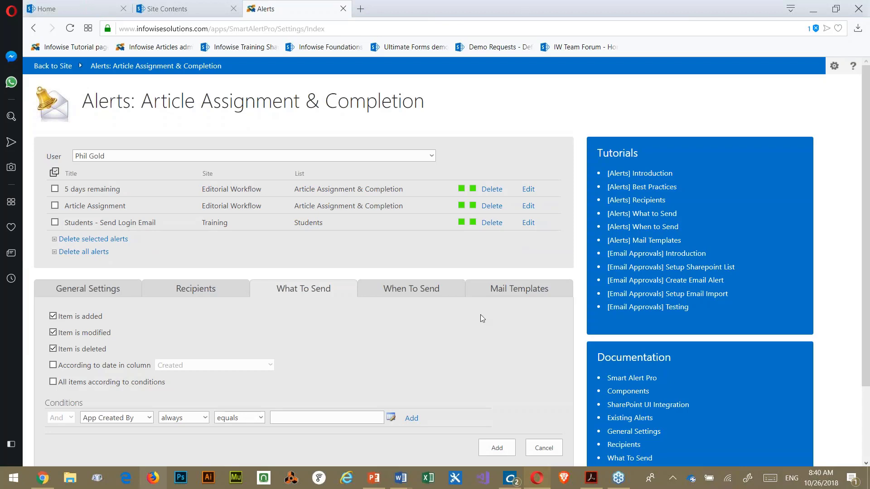
pyautogui.scroll(-2, 285, 313)
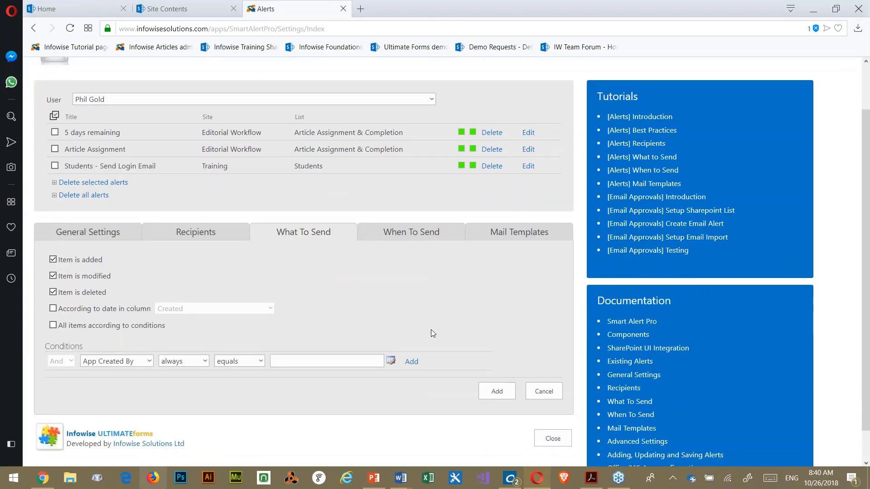
pyautogui.scroll(-1, 409, 322)
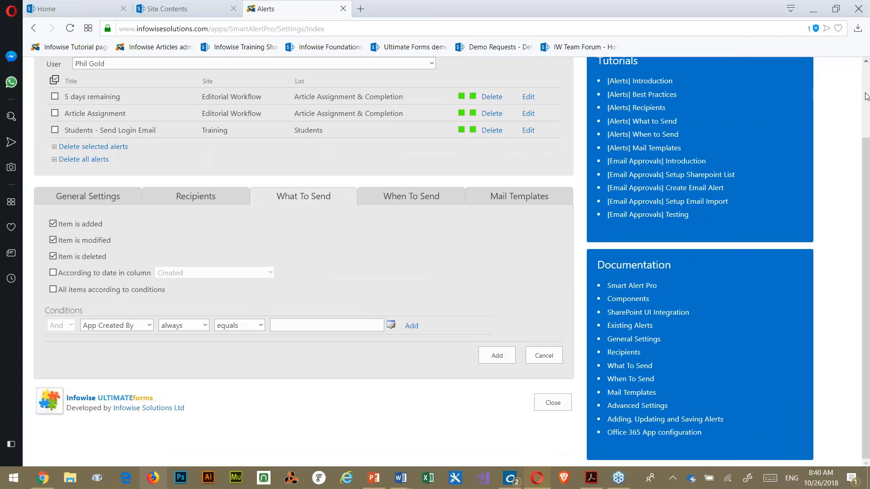
pyautogui.scroll(2, 235, 253)
pyautogui.scroll(-1, 235, 253)
pyautogui.scroll(-2, 226, 290)
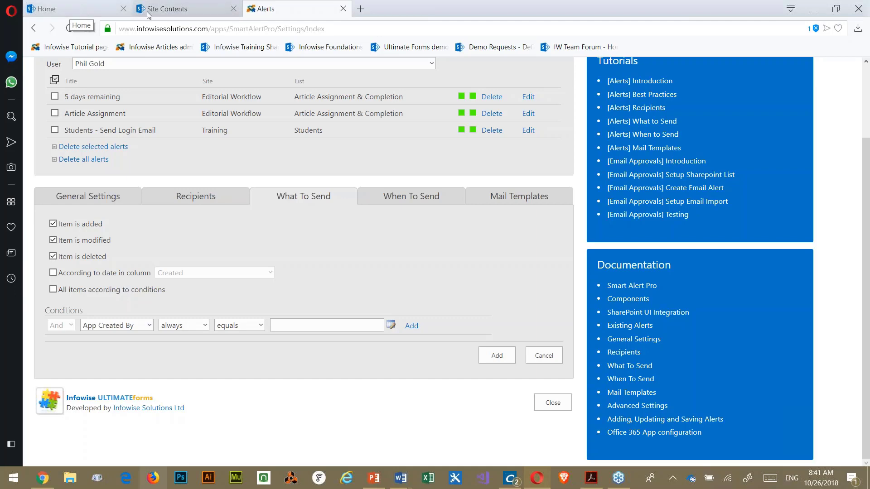
pyautogui.click(169, 10)
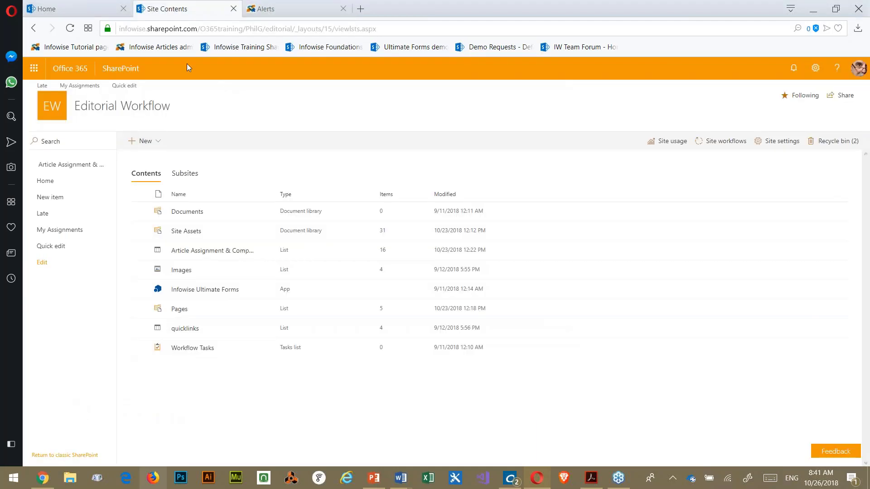
pyautogui.click(285, 4)
pyautogui.scroll(2, 121, 156)
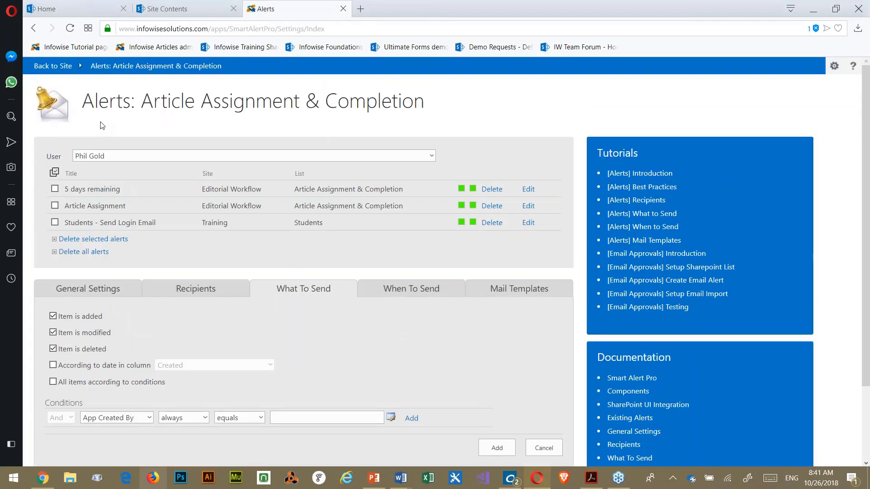
# - Return to the Editorial Workflow site, open the Article Assignment & Completion list, and check its new item form without saving
pyautogui.click(55, 68)
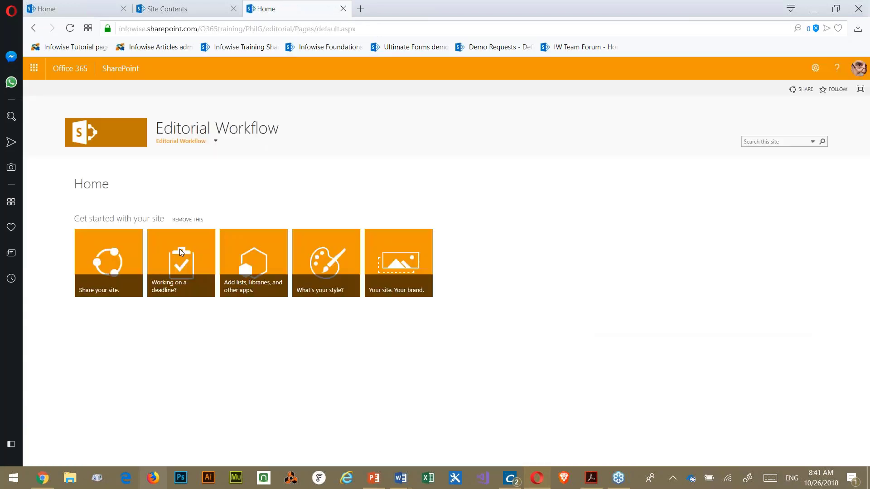
pyautogui.moveTo(175, 142)
pyautogui.click(176, 164)
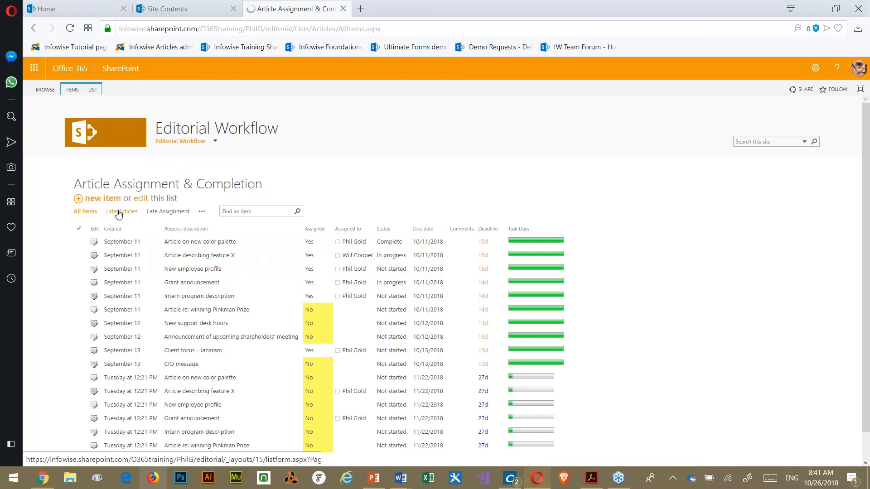
pyautogui.click(80, 200)
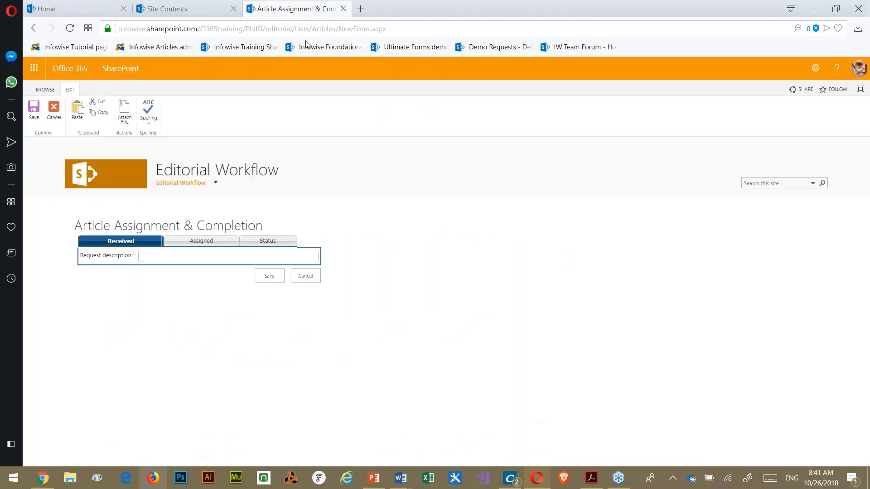
pyautogui.click(53, 110)
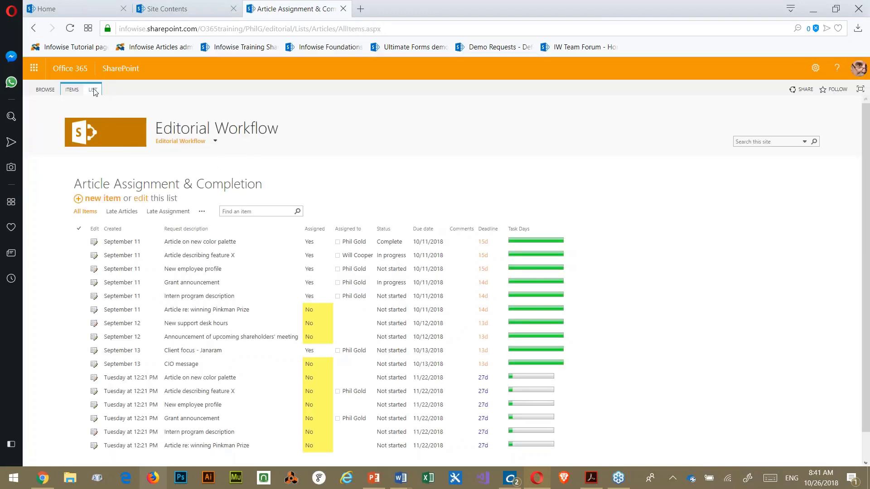
# - Open the tabs and tab permissions settings of the Article Assignment & Completion list in Infowise Ultimate Forms
pyautogui.click(93, 90)
pyautogui.click(544, 117)
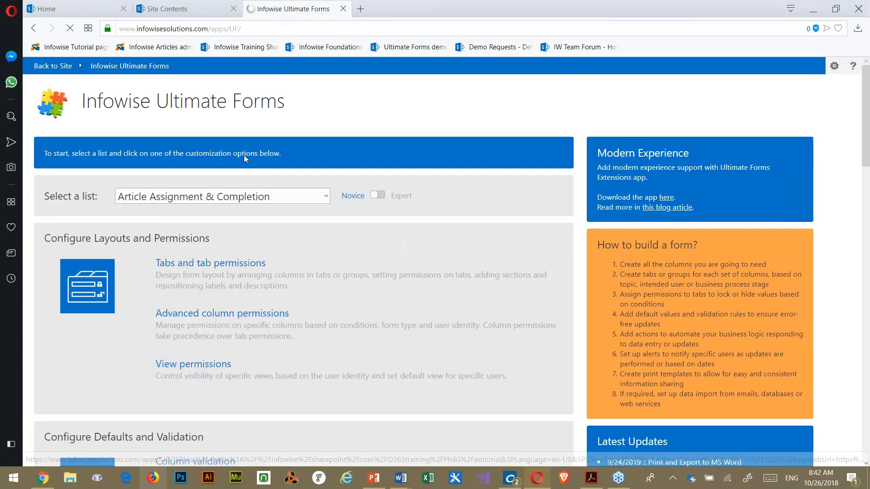
pyautogui.click(239, 237)
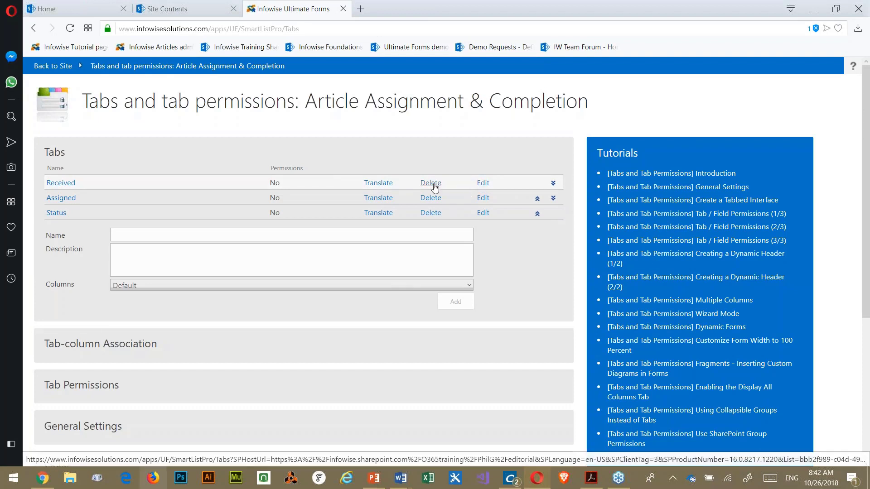
# - Delete the Received, Assigned and Status tabs from the Article Assignment & Completion list and save the tab settings
pyautogui.click(434, 183)
pyautogui.click(436, 185)
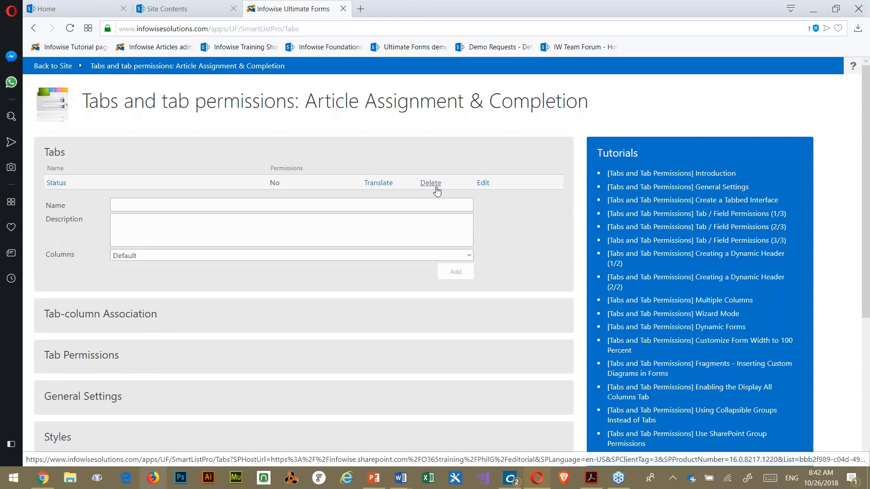
pyautogui.click(435, 184)
pyautogui.scroll(-1, 487, 273)
pyautogui.scroll(-5, 487, 273)
pyautogui.click(501, 233)
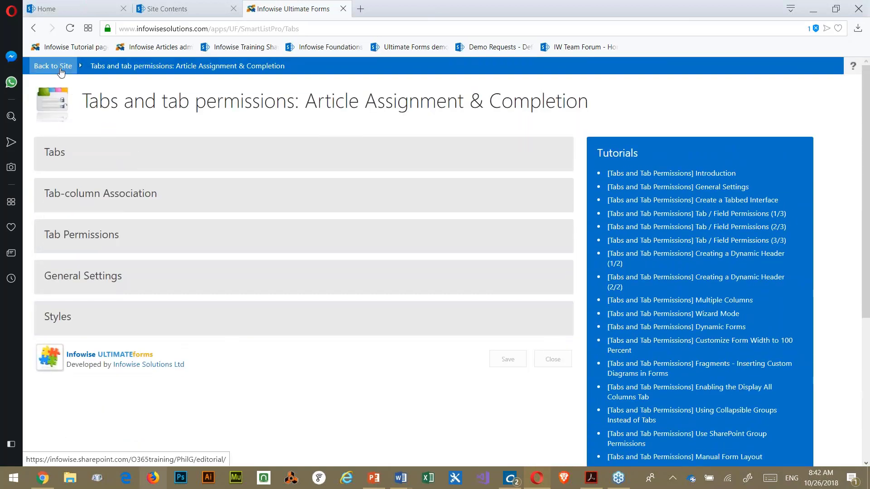
# - Return to the Editorial Workflow site, view the Article Assignment & Completion new item form without tabs, and cancel it
pyautogui.click(53, 66)
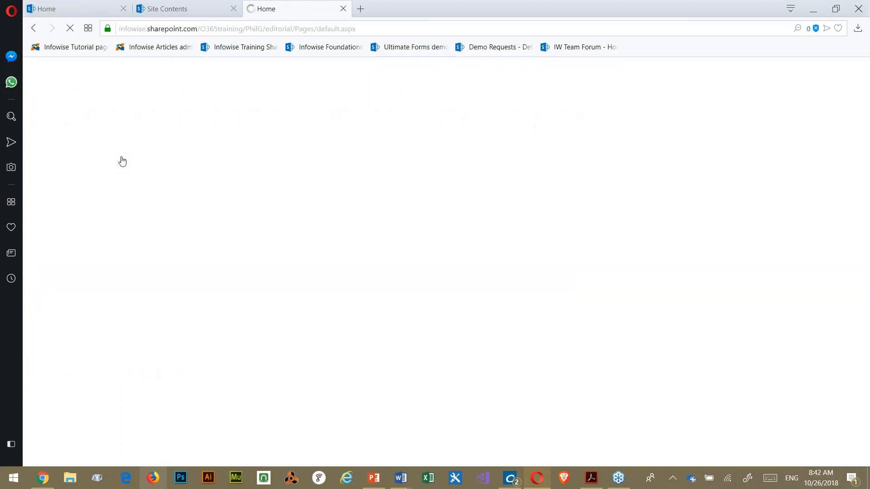
pyautogui.moveTo(169, 144)
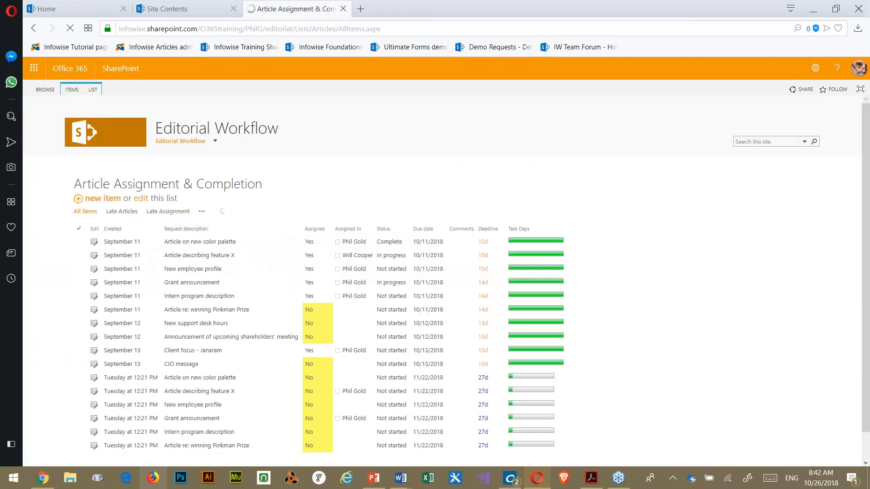
pyautogui.click(87, 202)
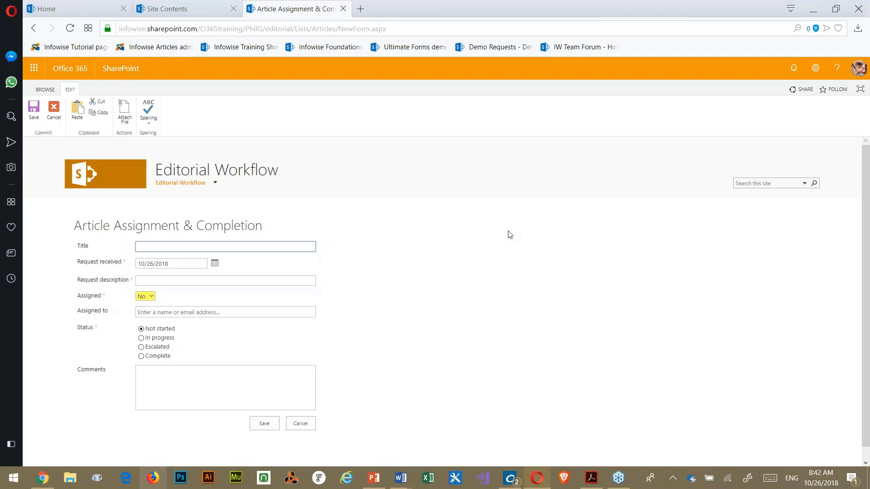
pyautogui.scroll(-1, 499, 247)
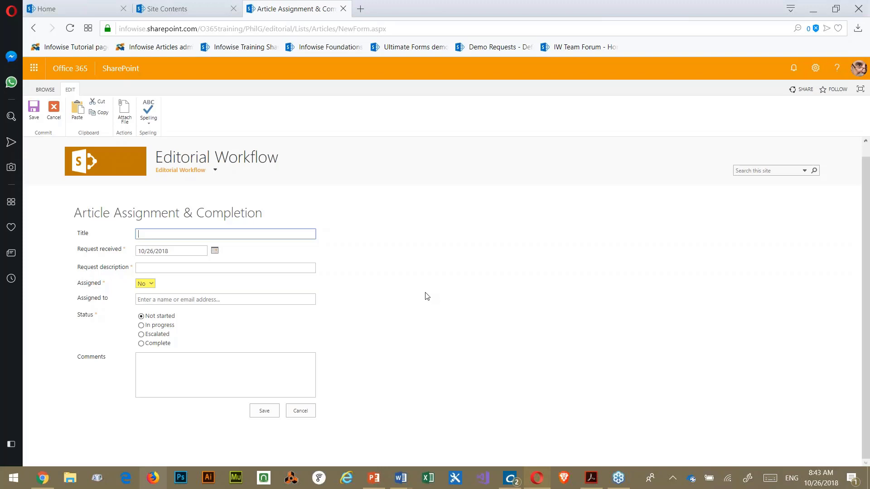
pyautogui.click(53, 110)
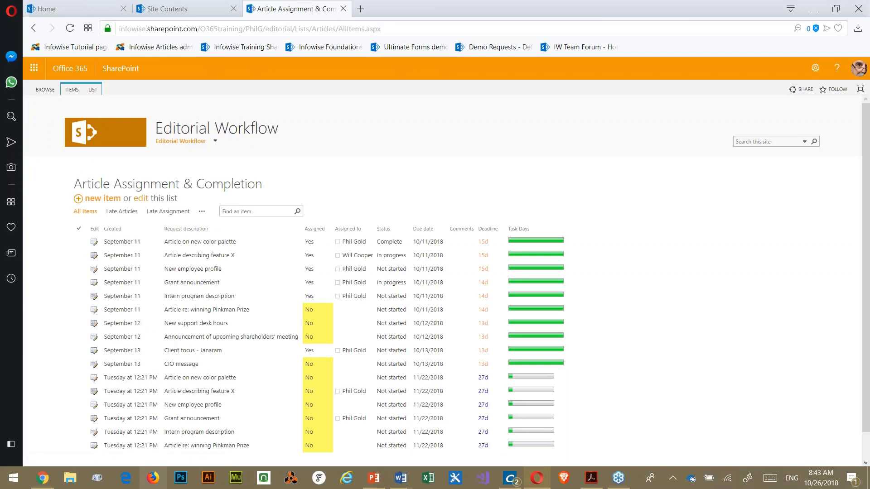
# - Reopen the tabs and tab permissions settings for the Article Assignment & Completion list in Infowise Ultimate Forms
pyautogui.click(70, 90)
pyautogui.click(93, 89)
pyautogui.click(543, 117)
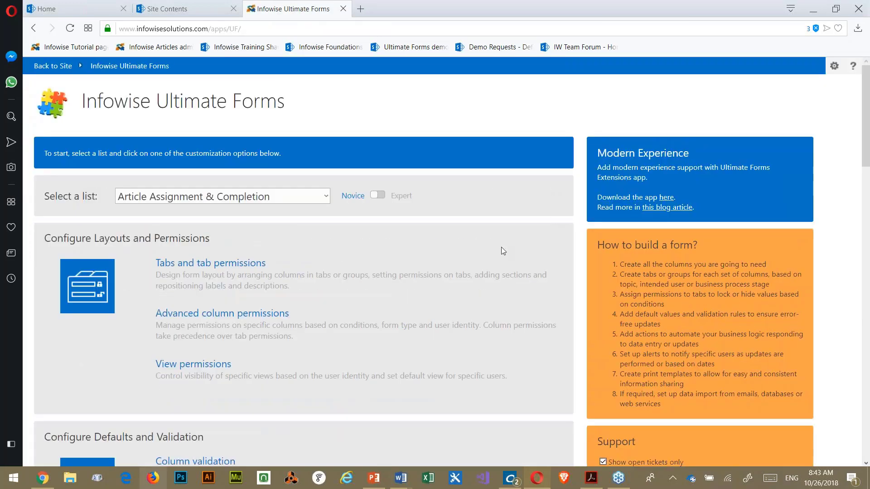
pyautogui.scroll(-3, 305, 245)
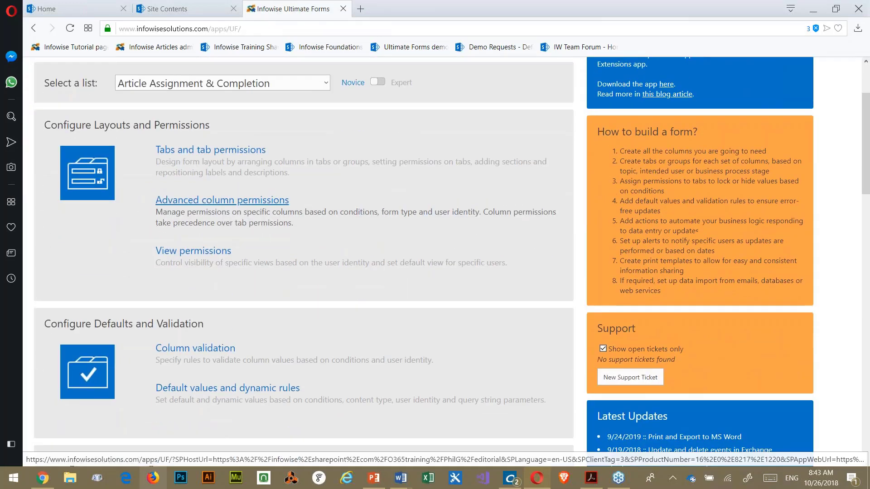
pyautogui.click(196, 151)
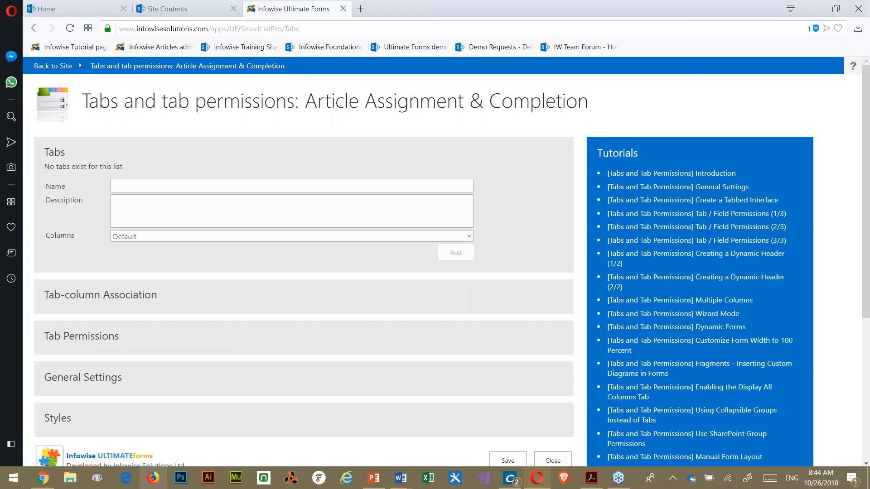
# - Add a form tab named Description with the default column layout
pyautogui.click(123, 186)
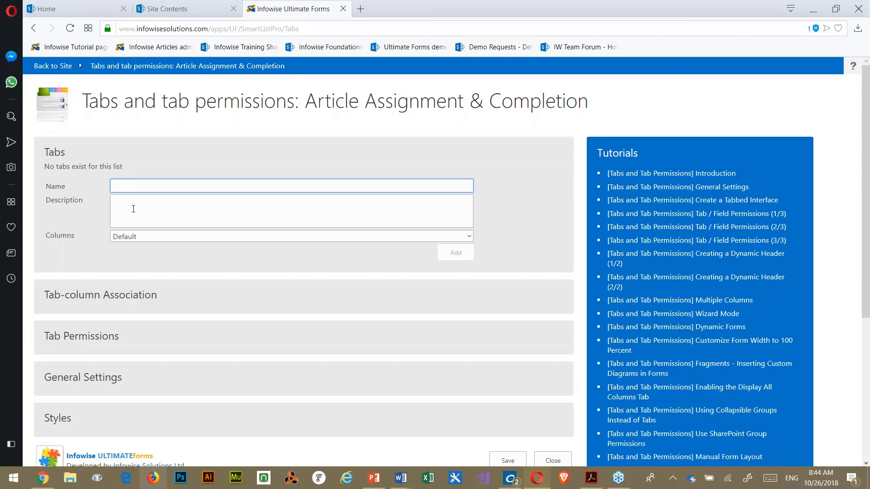
pyautogui.write('Se')
pyautogui.press('BackSpace')
pyautogui.write('Se')
pyautogui.press('BackSpace')
pyautogui.press('BackSpace')
pyautogui.write('Description')
pyautogui.click(456, 255)
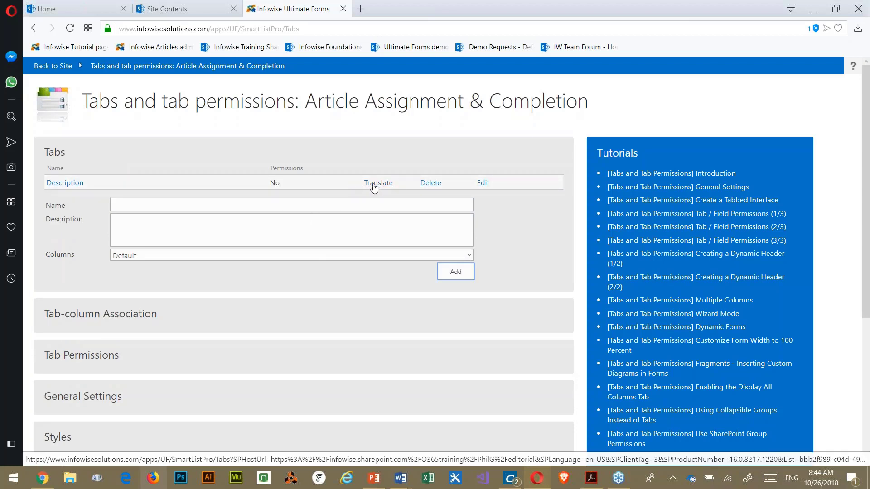
# - Add two more form tabs named Assignment and Status with the default column layout
pyautogui.click(220, 203)
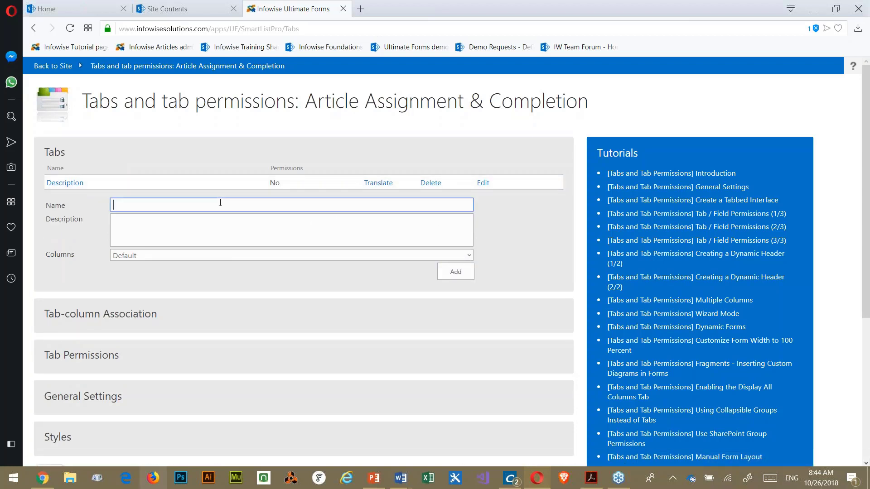
pyautogui.write('Assignment')
pyautogui.click(454, 273)
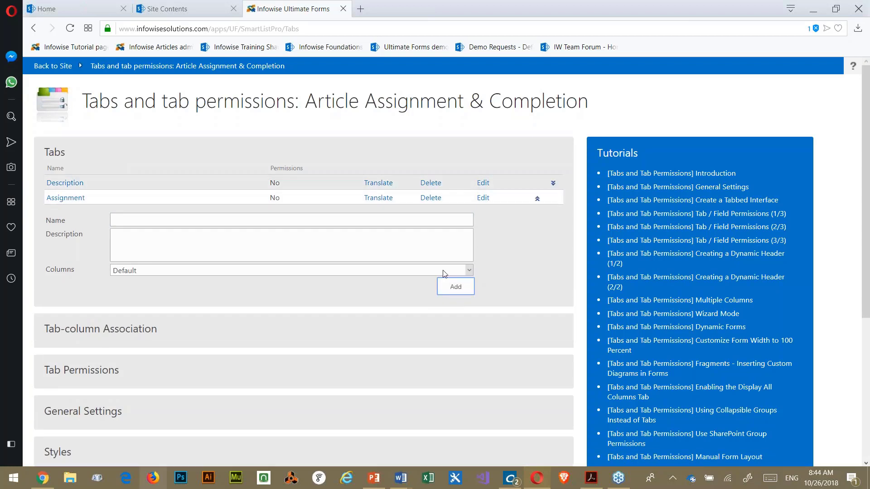
pyautogui.click(125, 219)
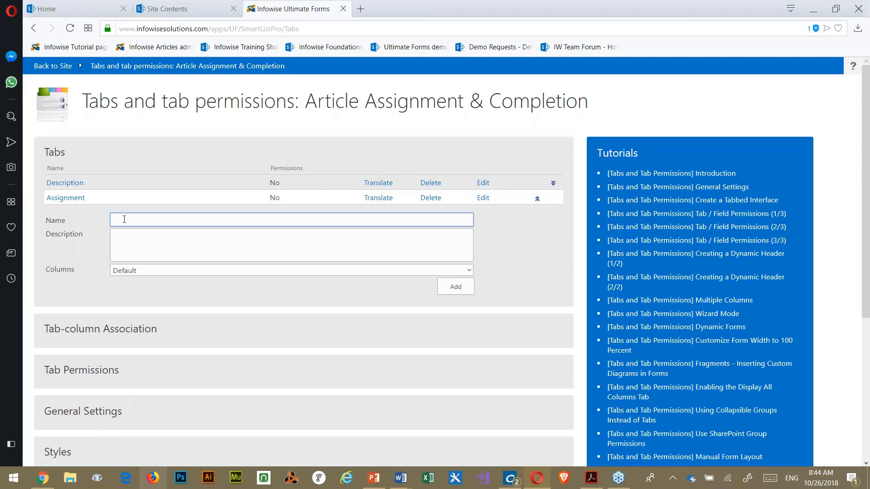
pyautogui.write('Status')
pyautogui.click(452, 286)
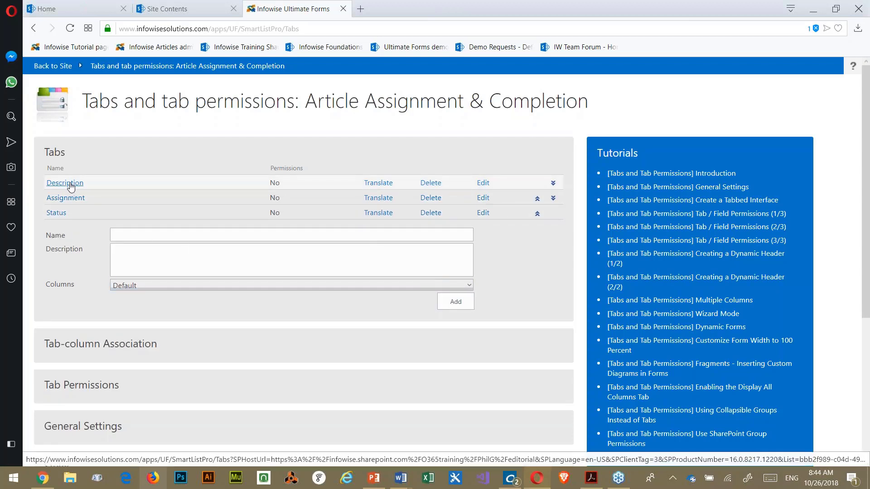
# - Expand the tab-column association settings and assign the Request description column to the Description tab
pyautogui.click(308, 356)
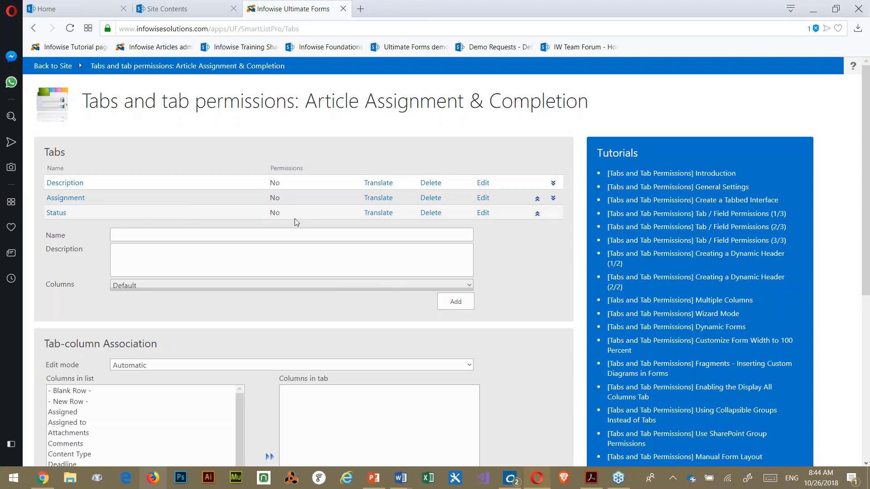
pyautogui.scroll(-2, 307, 244)
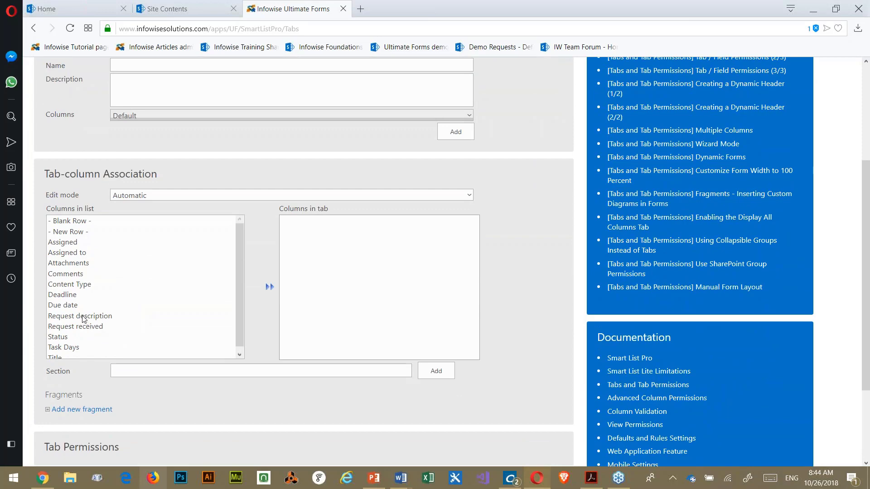
pyautogui.click(84, 318)
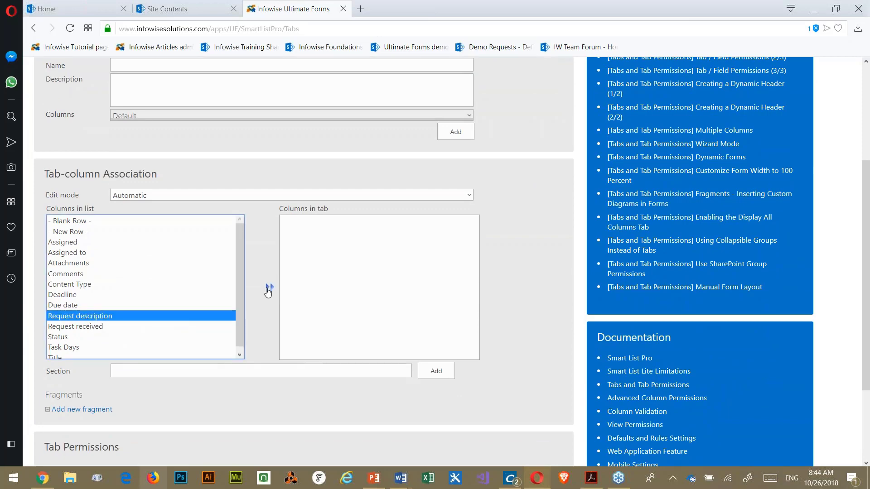
pyautogui.click(269, 287)
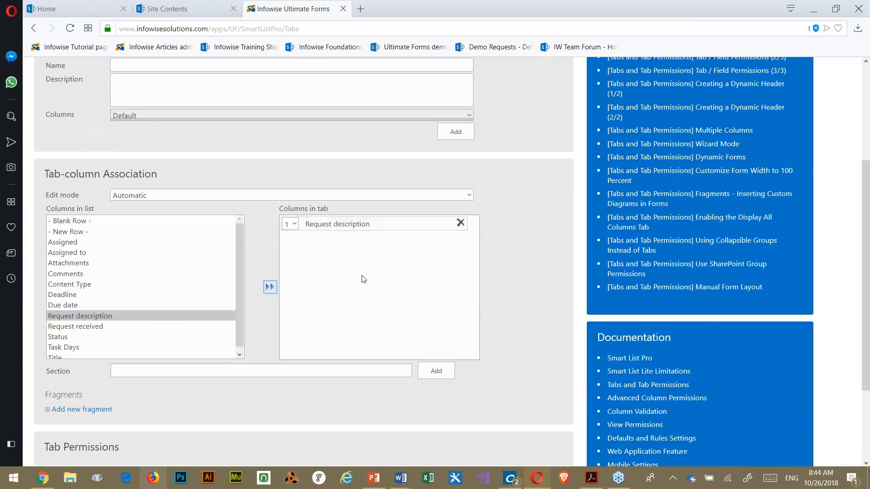
pyautogui.scroll(1, 363, 276)
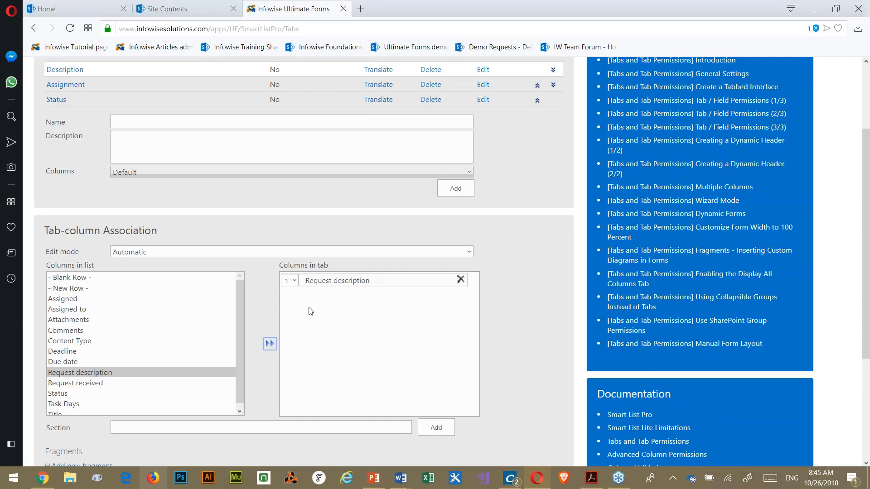
pyautogui.click(90, 321)
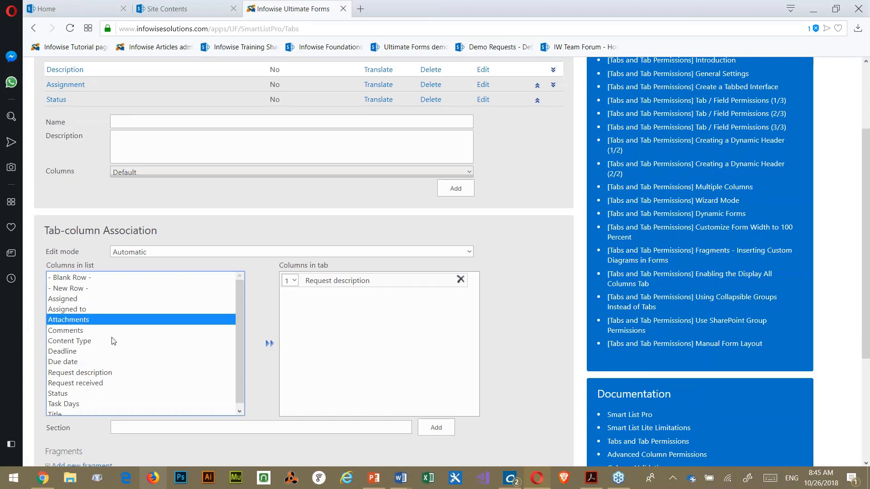
# - Assign the Assigned, Assigned to and Due date columns to the Assignment tab, in that order
pyautogui.scroll(-1, 87, 310)
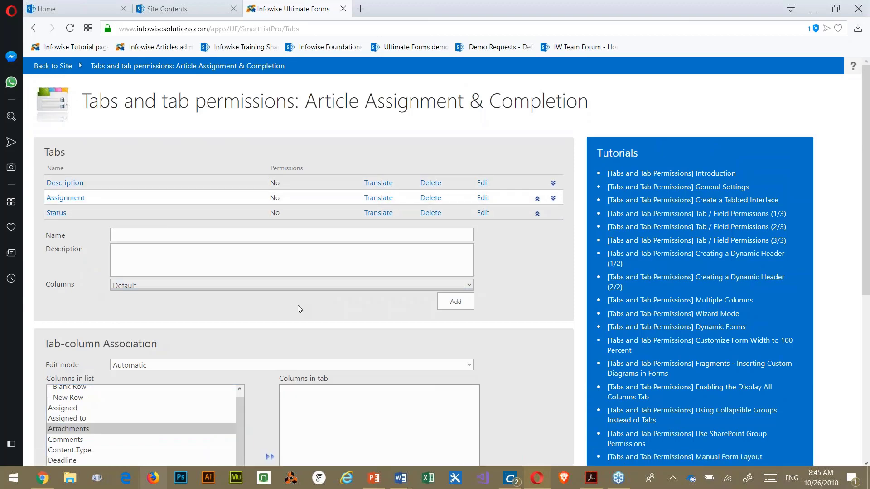
pyautogui.scroll(-3, 140, 367)
pyautogui.click(69, 295)
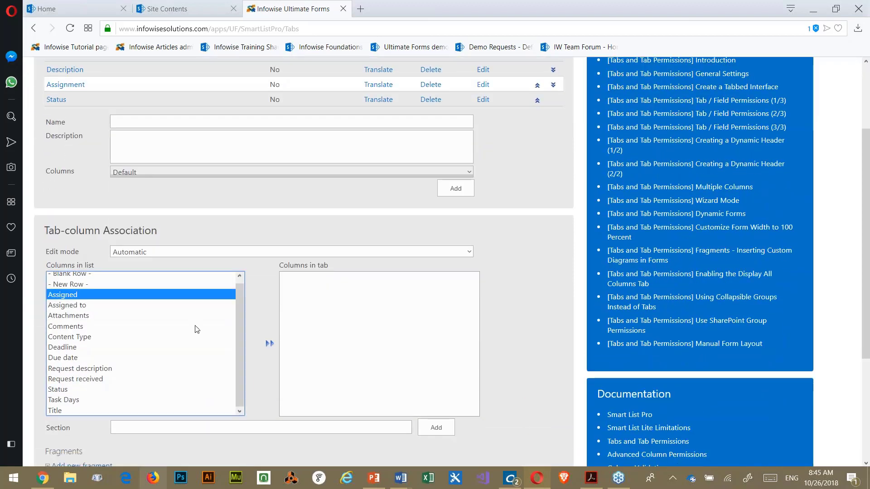
pyautogui.click(270, 343)
pyautogui.click(72, 306)
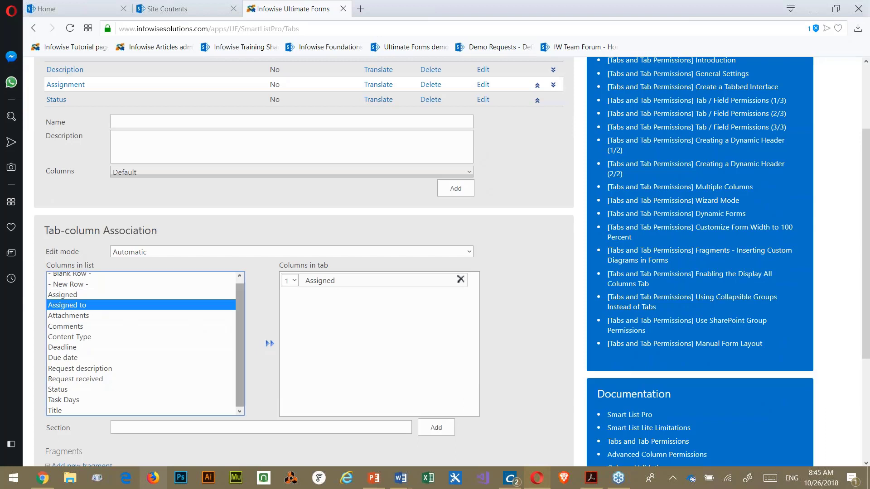
pyautogui.click(269, 343)
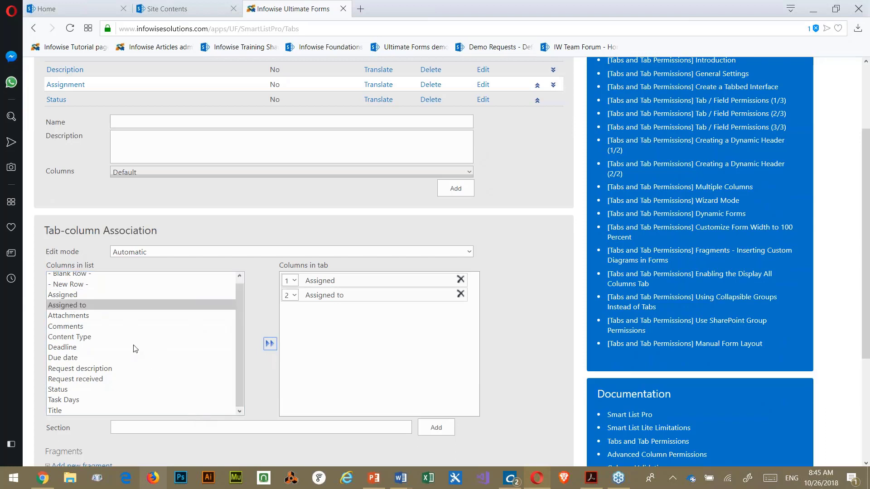
pyautogui.click(64, 359)
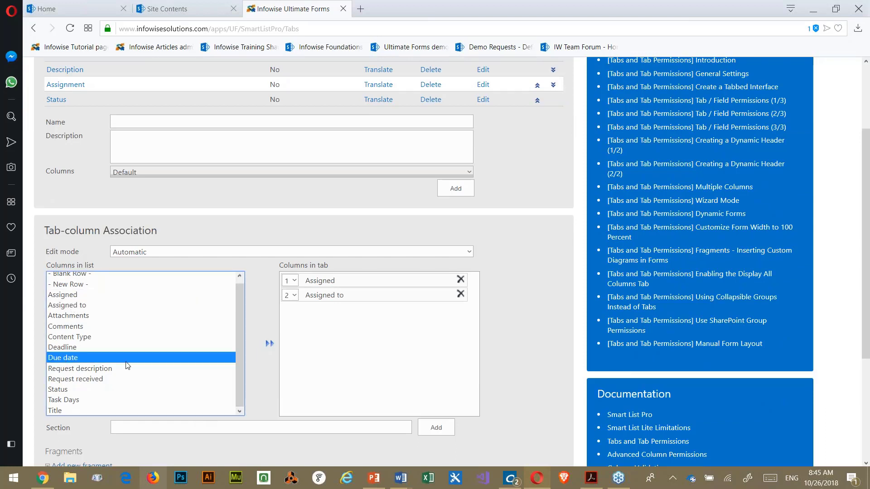
pyautogui.click(269, 344)
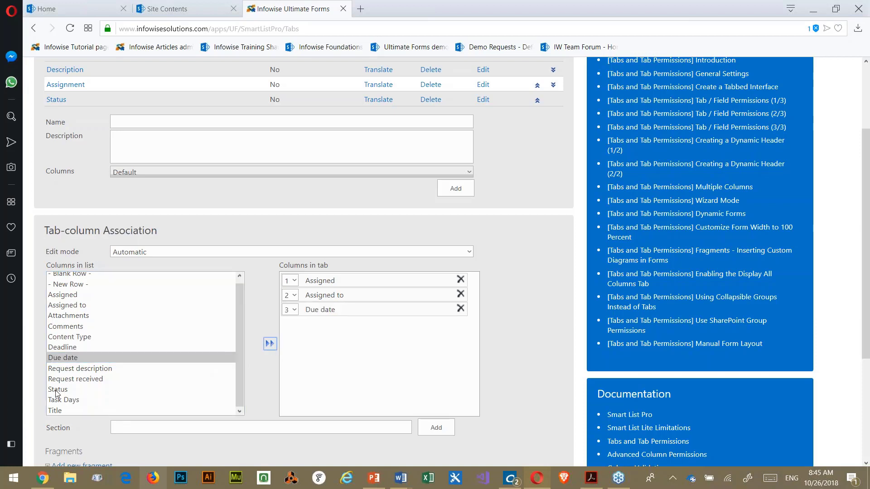
# - Select the Status tab and bring up its column association lists
pyautogui.scroll(3, 369, 236)
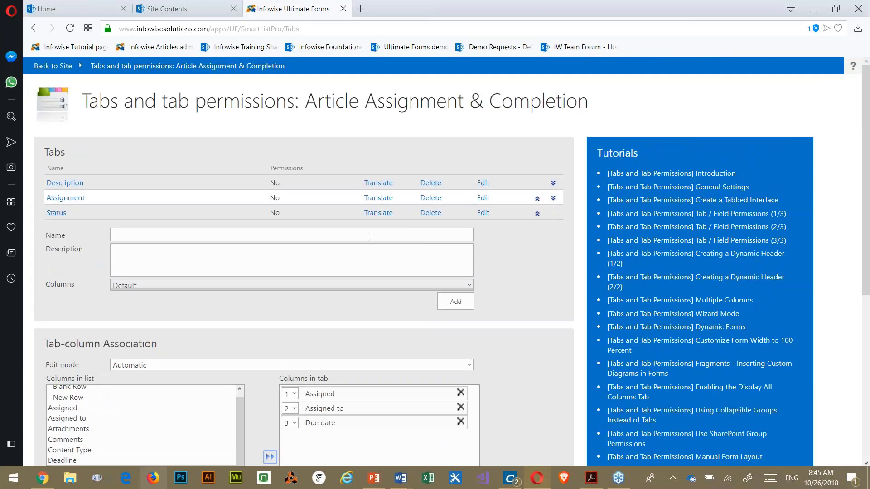
pyautogui.click(58, 213)
pyautogui.scroll(-3, 172, 271)
pyautogui.scroll(-3, 172, 280)
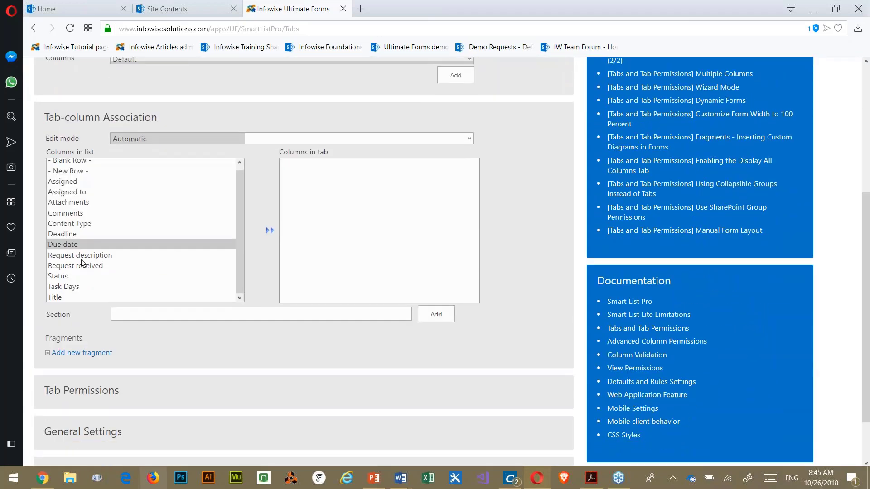
# - Add the Status and Comments columns to the Status tab
pyautogui.click(67, 276)
pyautogui.click(269, 231)
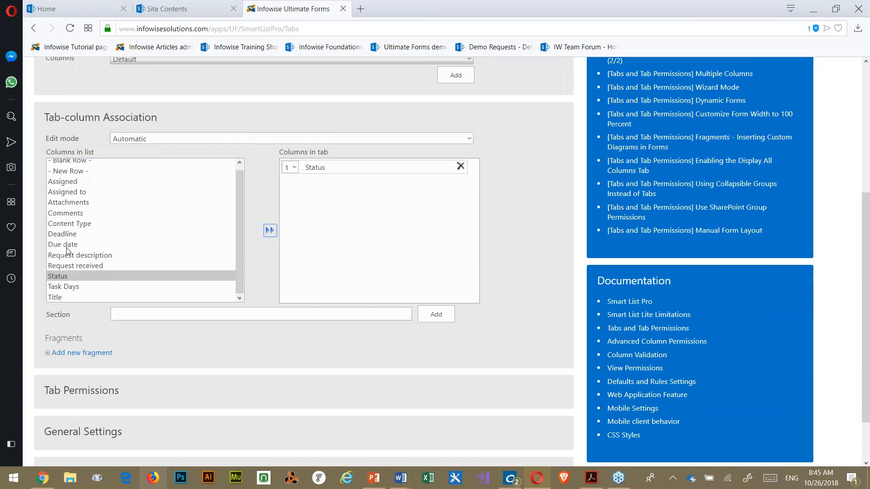
pyautogui.click(73, 217)
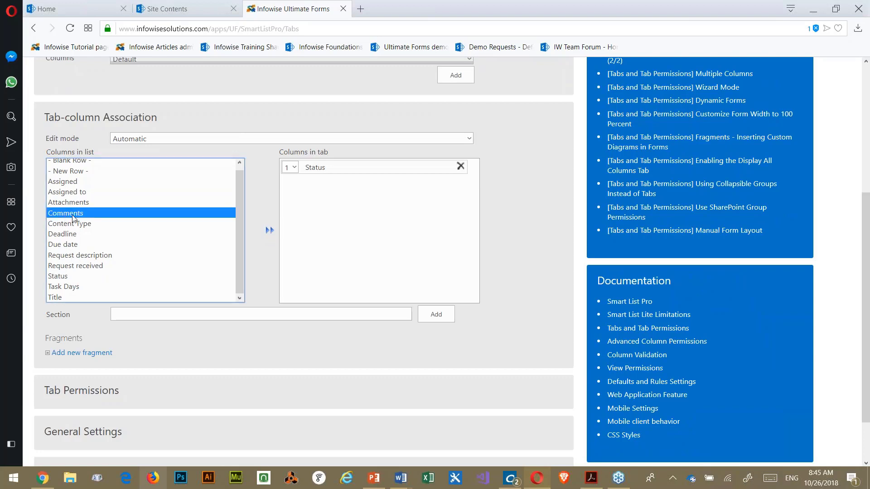
pyautogui.click(270, 231)
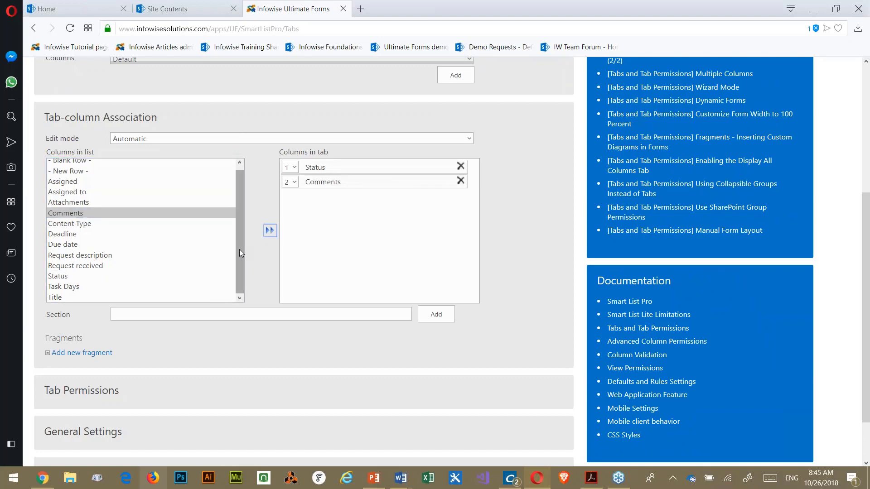
# - Save the tab layout, accepting that the required Request received column is not placed in any tab
pyautogui.scroll(1, 240, 252)
pyautogui.scroll(5, 240, 252)
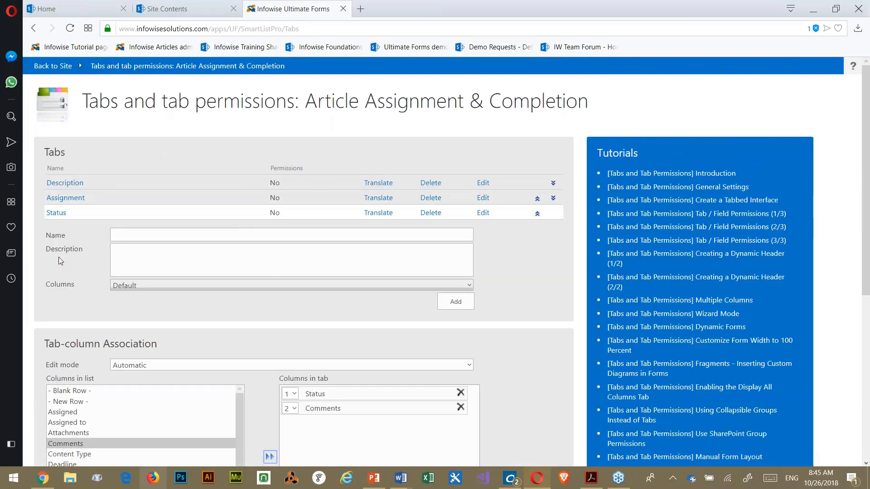
pyautogui.scroll(-1, 482, 243)
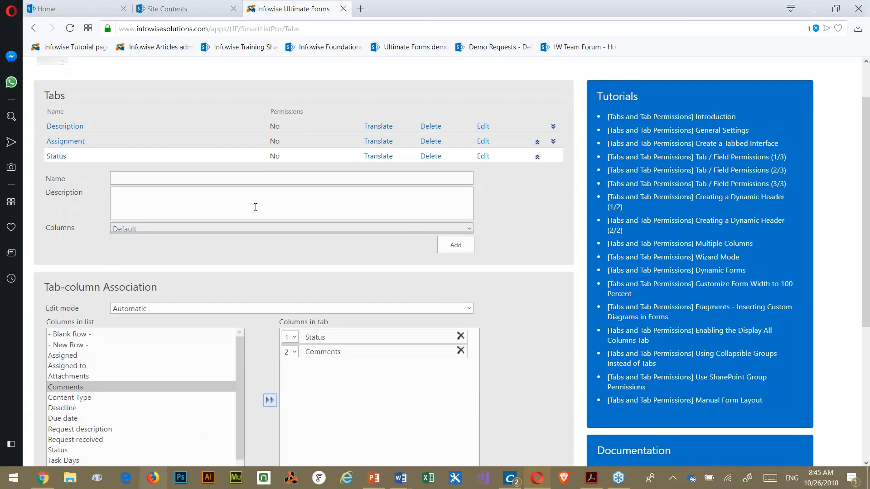
pyautogui.scroll(-2, 503, 240)
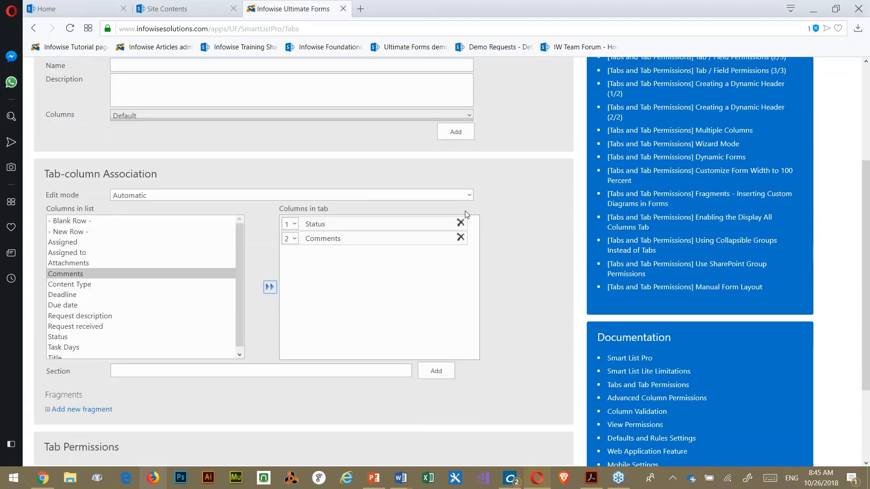
pyautogui.scroll(-2, 449, 253)
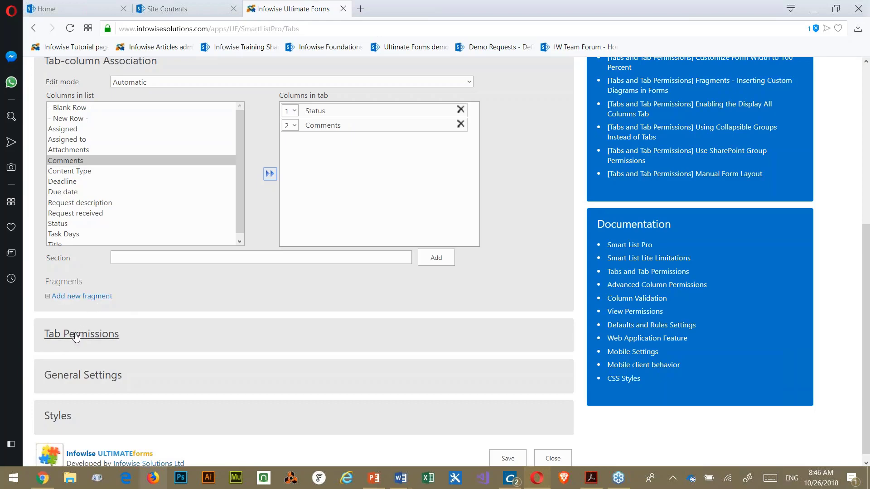
pyautogui.scroll(5, 119, 289)
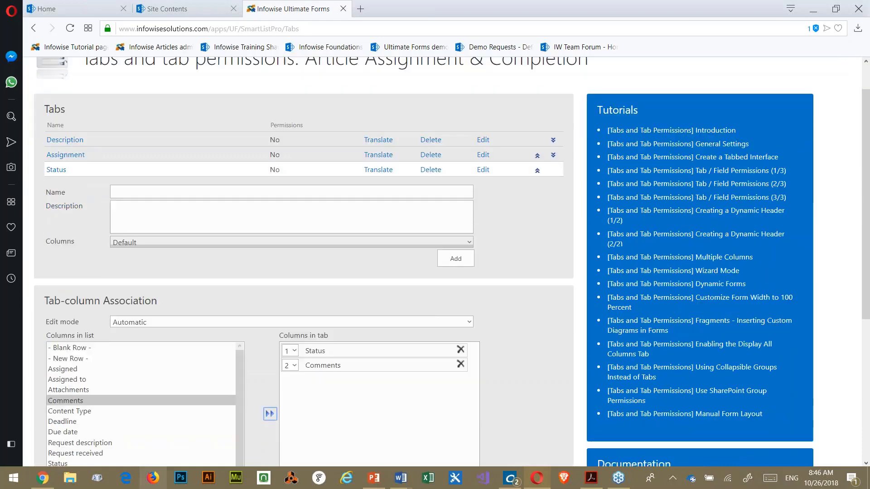
pyautogui.scroll(-5, 497, 330)
pyautogui.click(507, 450)
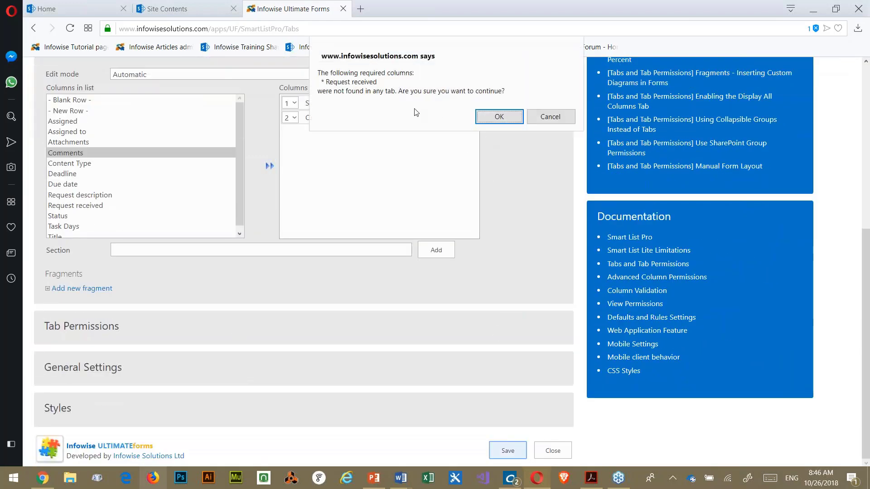
pyautogui.click(499, 117)
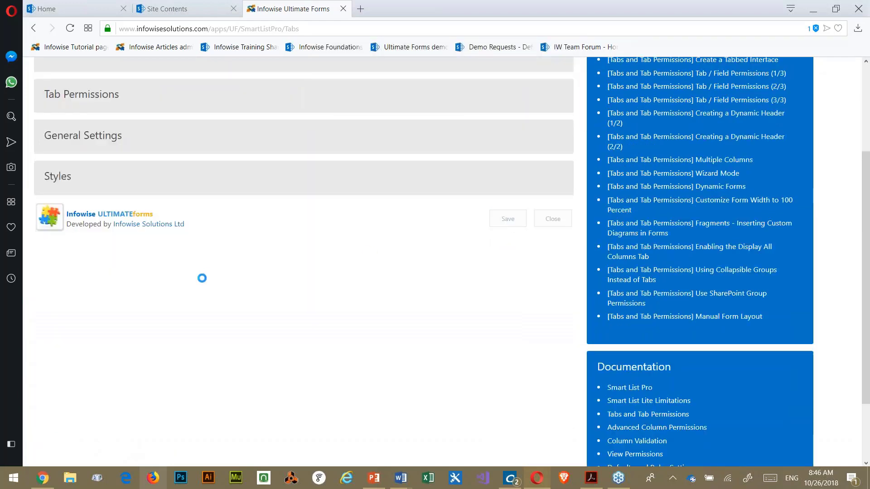
# - Return to the Editorial Workflow site and open the Article Assignment & Completion list
pyautogui.scroll(3, 239, 284)
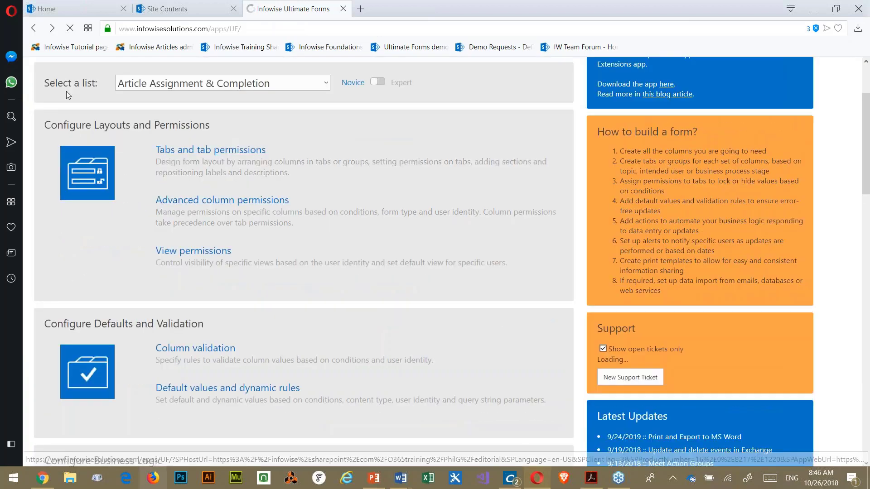
pyautogui.scroll(3, 121, 165)
pyautogui.click(53, 67)
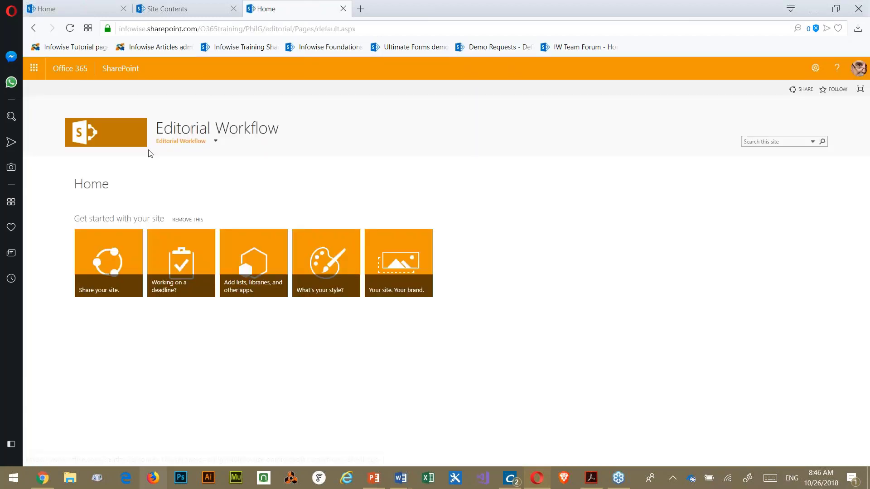
pyautogui.moveTo(181, 142)
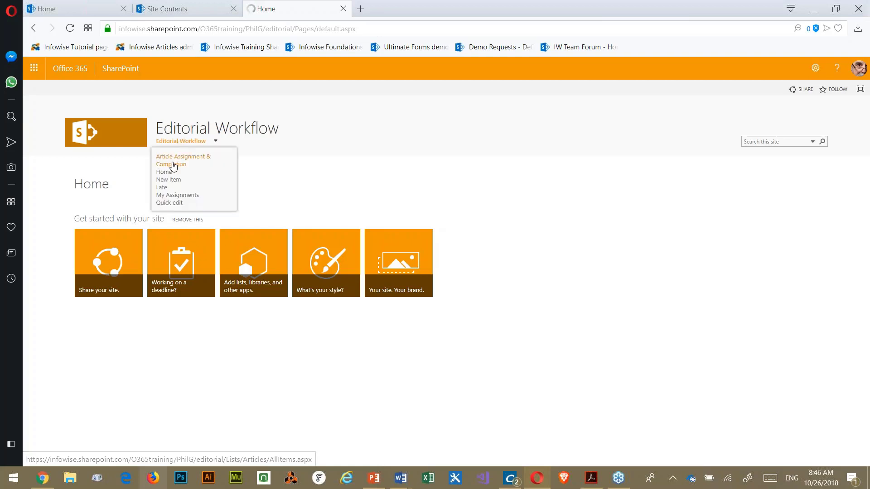
pyautogui.click(223, 165)
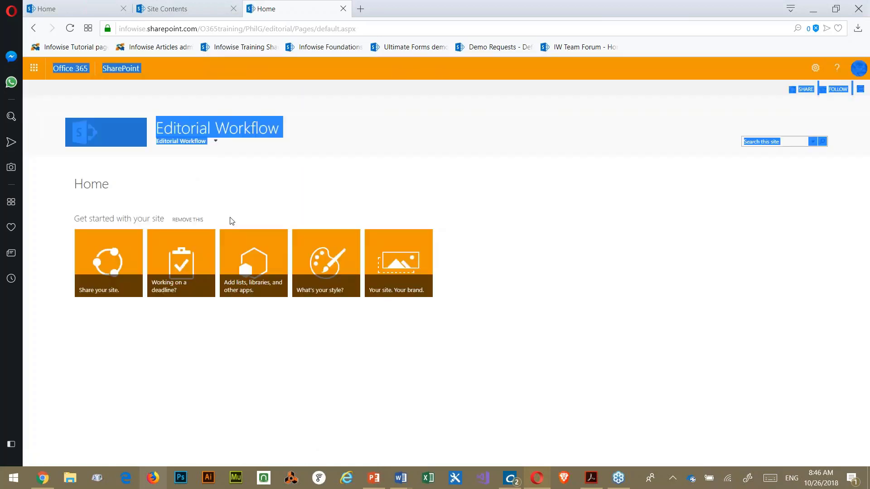
pyautogui.moveTo(186, 142)
pyautogui.click(183, 169)
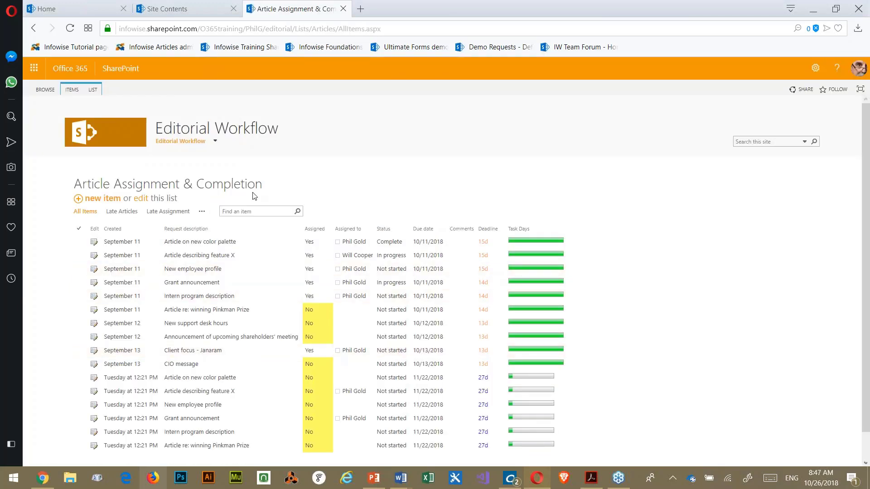
# - Start a new list item and check the fields on its Assignment and Status tabs
pyautogui.click(81, 199)
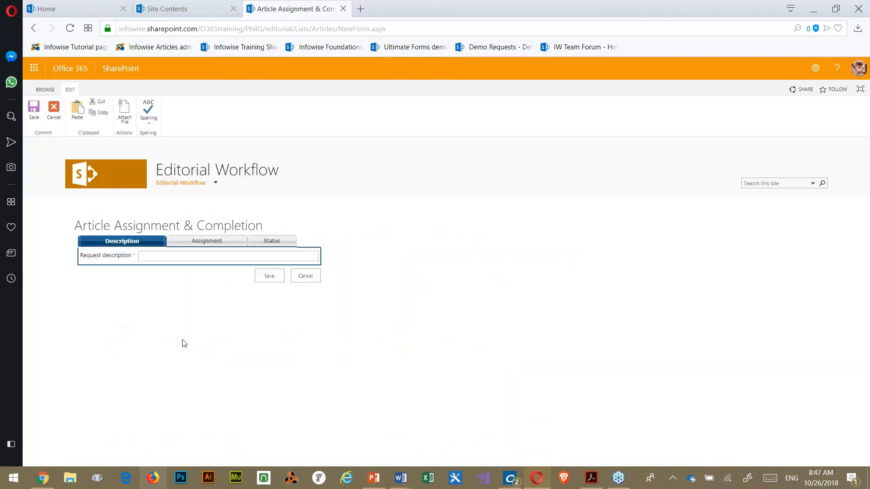
pyautogui.click(223, 240)
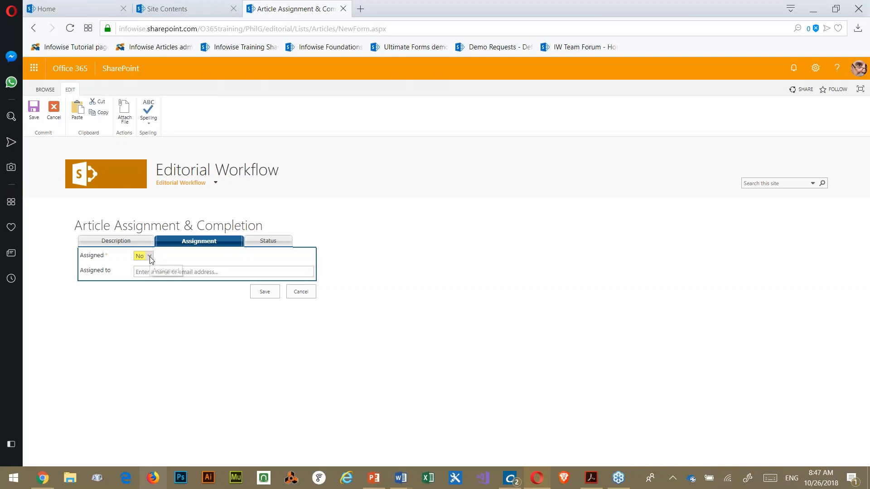
pyautogui.click(268, 241)
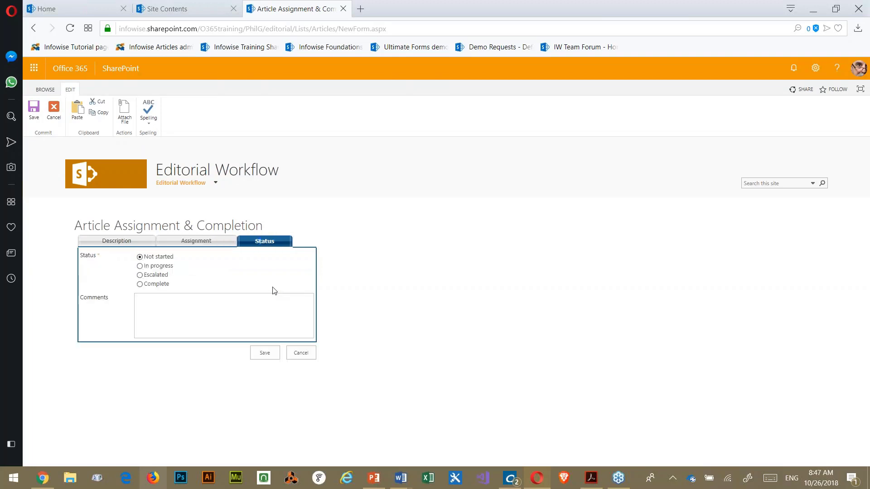
# - Set the new item's request description to "Grant announcement"
pyautogui.click(103, 244)
pyautogui.click(166, 255)
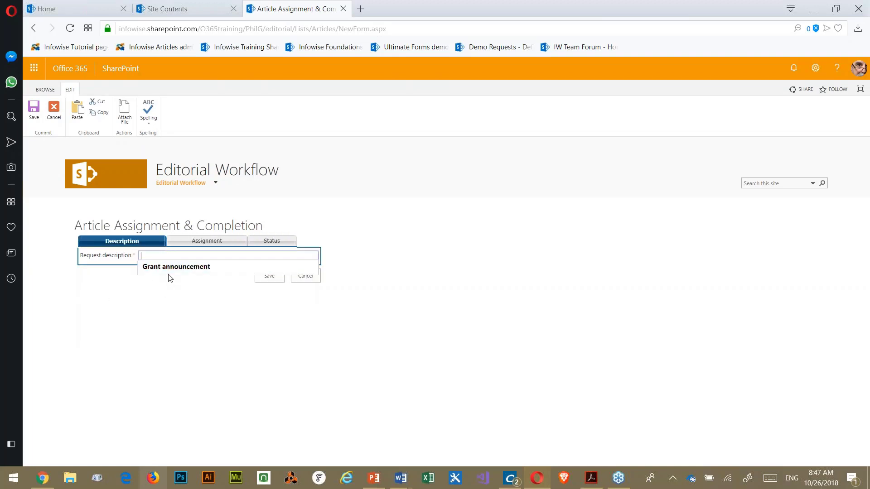
pyautogui.click(170, 269)
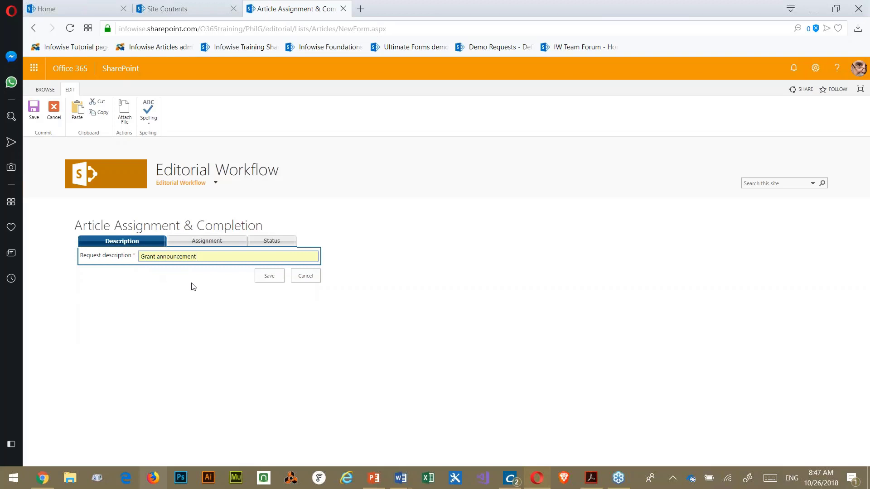
# - Set Assigned to Yes, choose the assignee's name in Assigned to, and save the new item
pyautogui.click(214, 245)
pyautogui.click(148, 256)
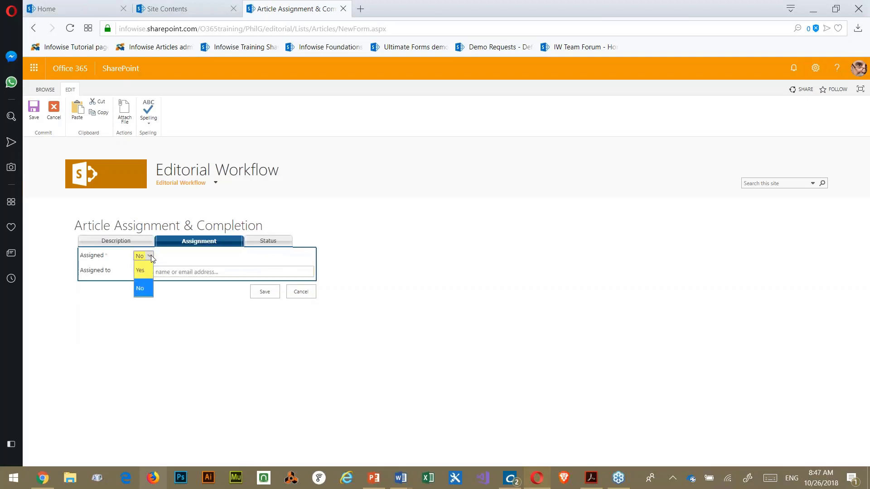
pyautogui.click(142, 272)
pyautogui.click(175, 272)
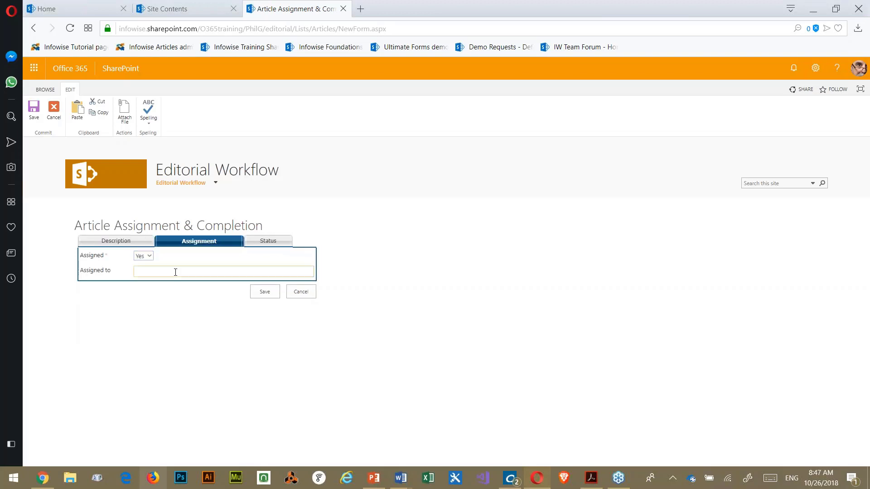
pyautogui.write('phi')
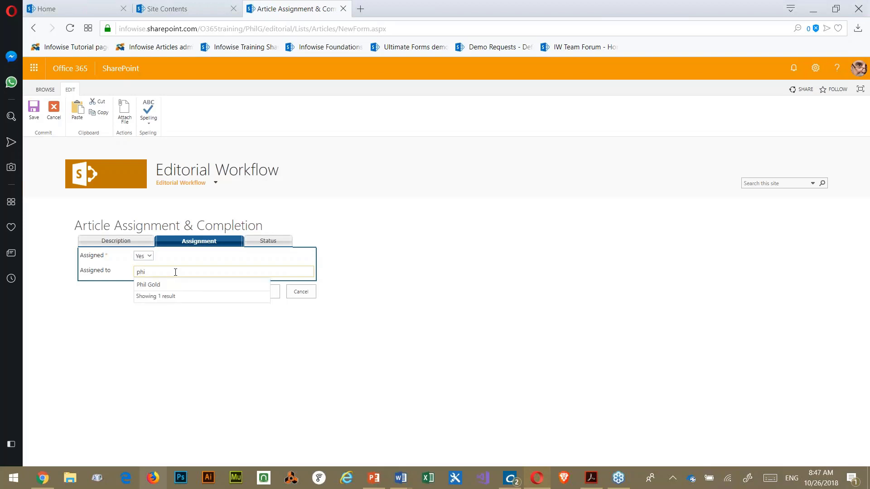
pyautogui.click(184, 285)
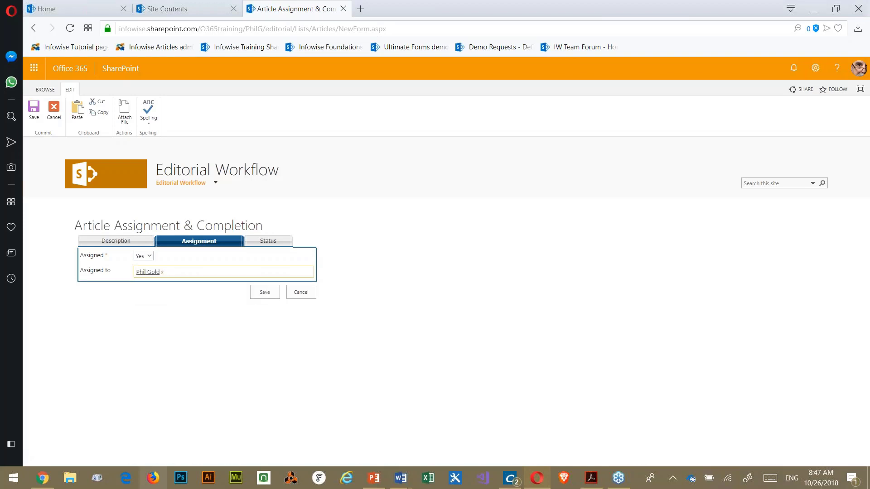
pyautogui.click(271, 243)
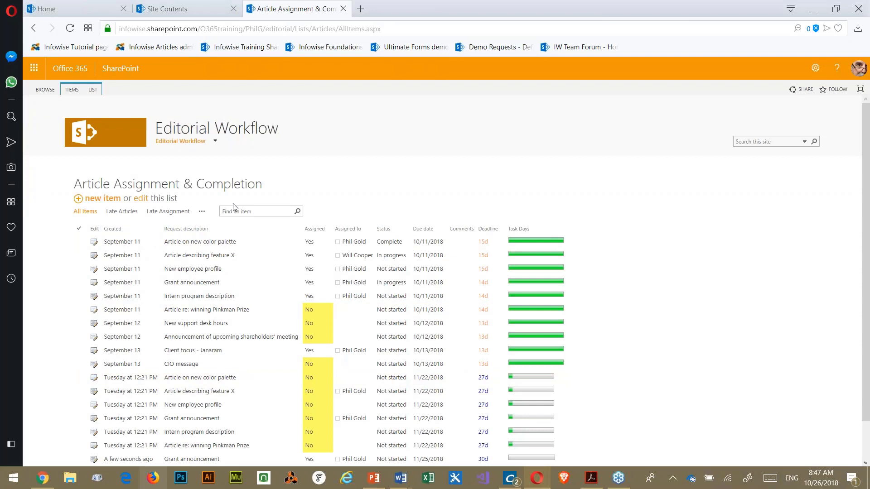
# - Switch to Gmail in Chrome and read the "5 days remaining" alert message and the new article assignment notification
pyautogui.moveTo(180, 141)
pyautogui.scroll(-1, 593, 177)
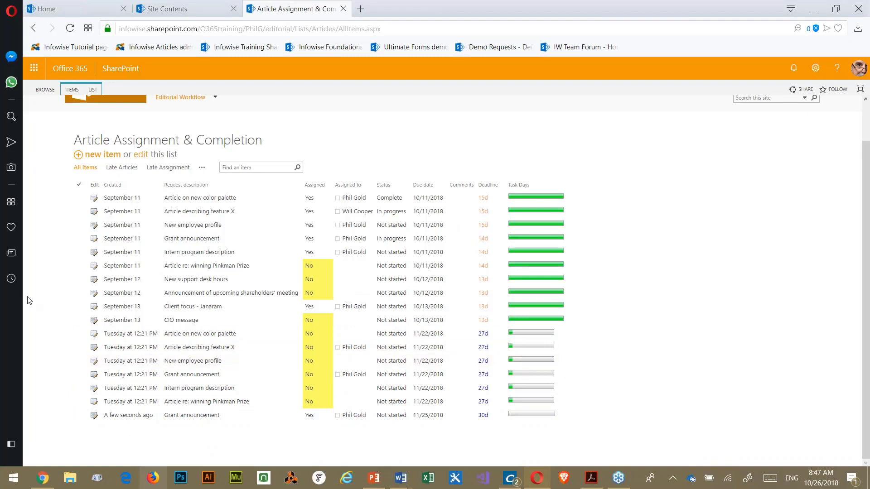
pyautogui.click(42, 478)
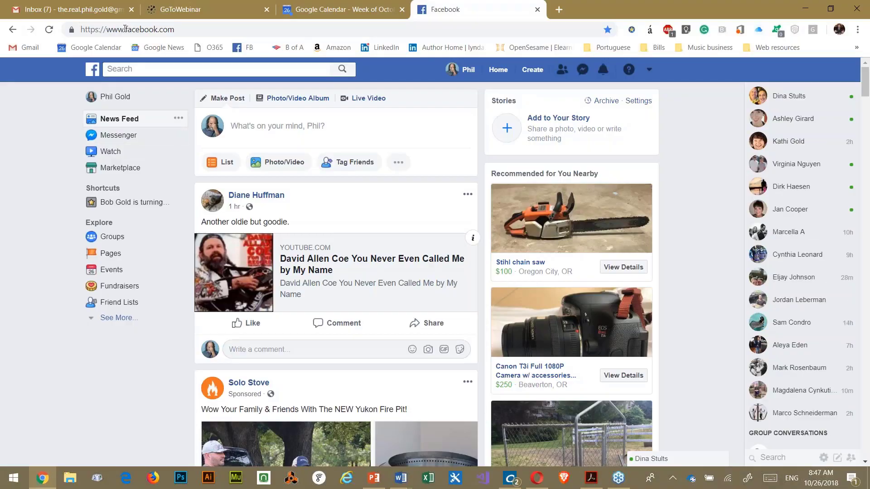
pyautogui.click(113, 9)
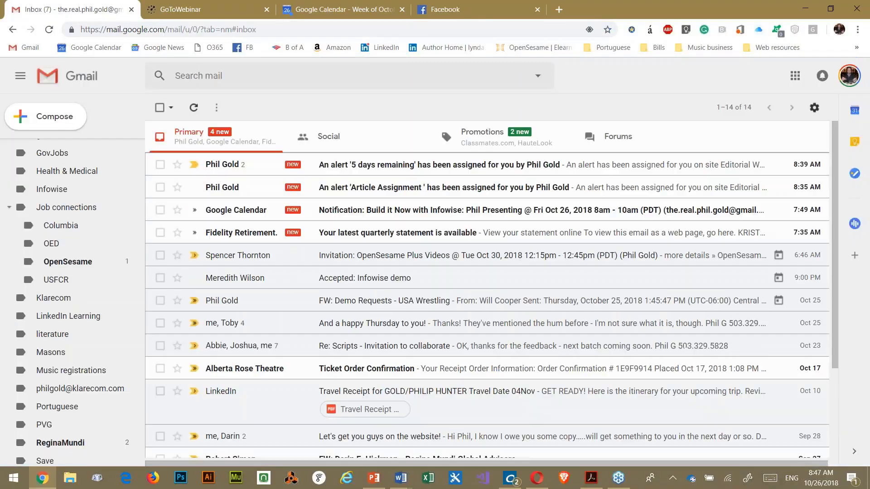
pyautogui.click(342, 164)
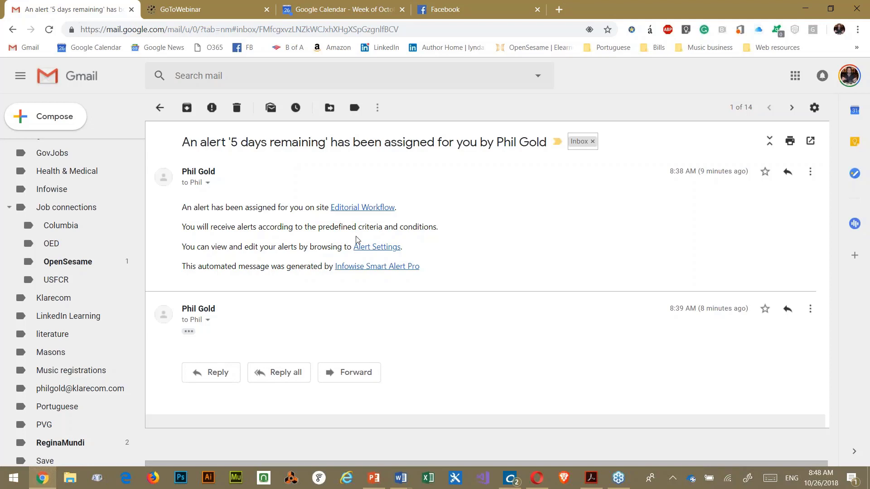
pyautogui.click(160, 108)
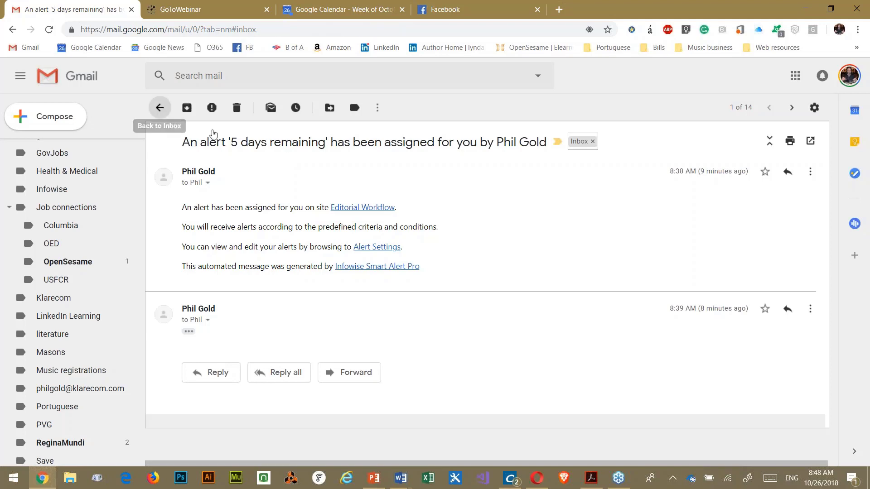
pyautogui.click(382, 167)
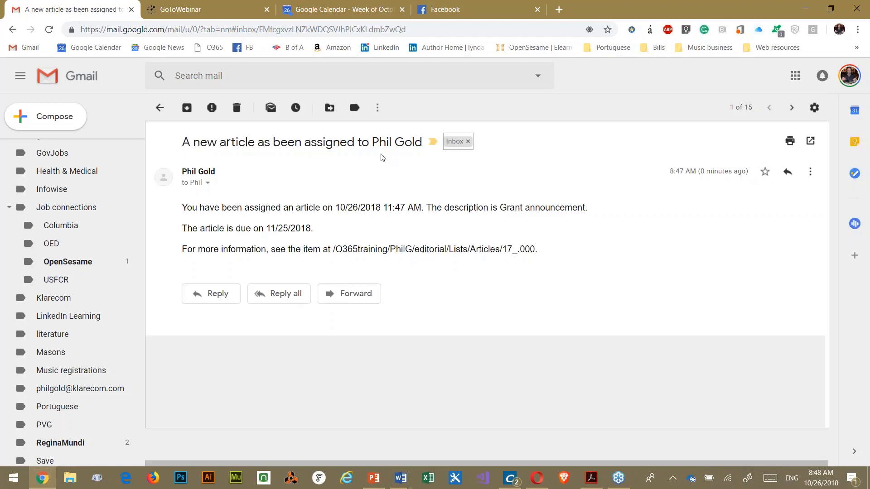
# - Switch back to SharePoint in Opera and open the Infowise Ultimate Forms design page for the Article Assignment & Completion list
pyautogui.click(542, 484)
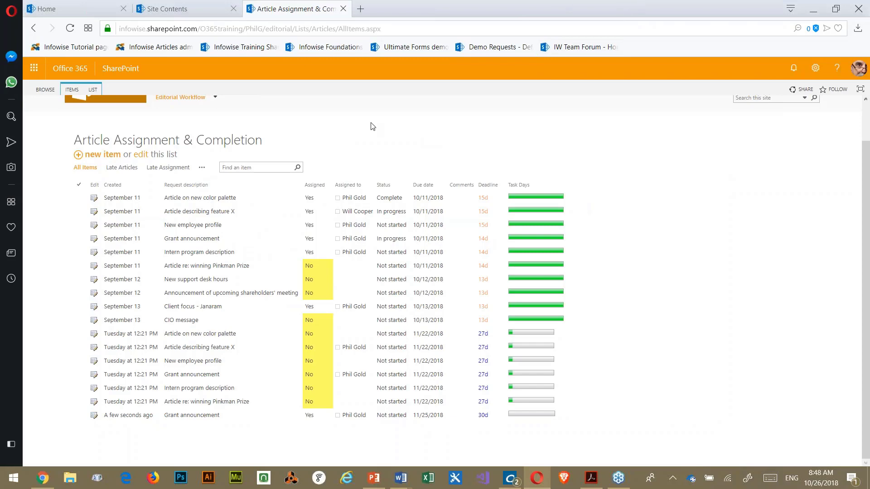
pyautogui.scroll(1, 144, 117)
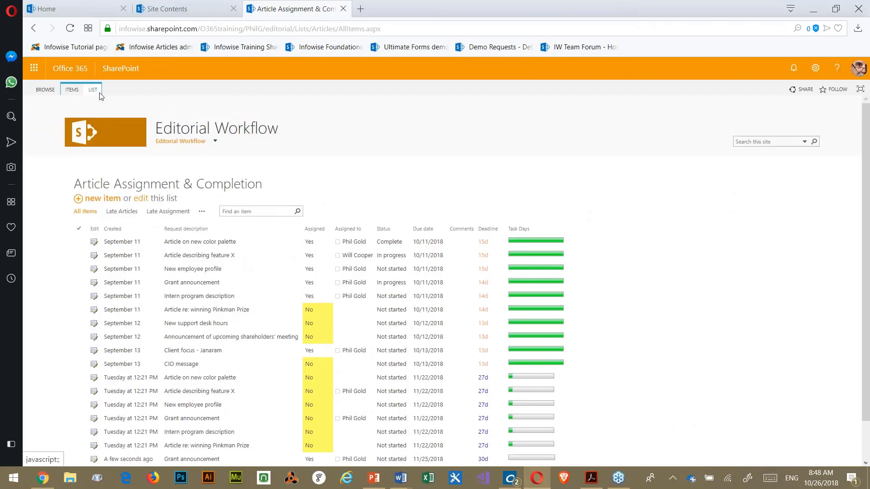
pyautogui.click(93, 90)
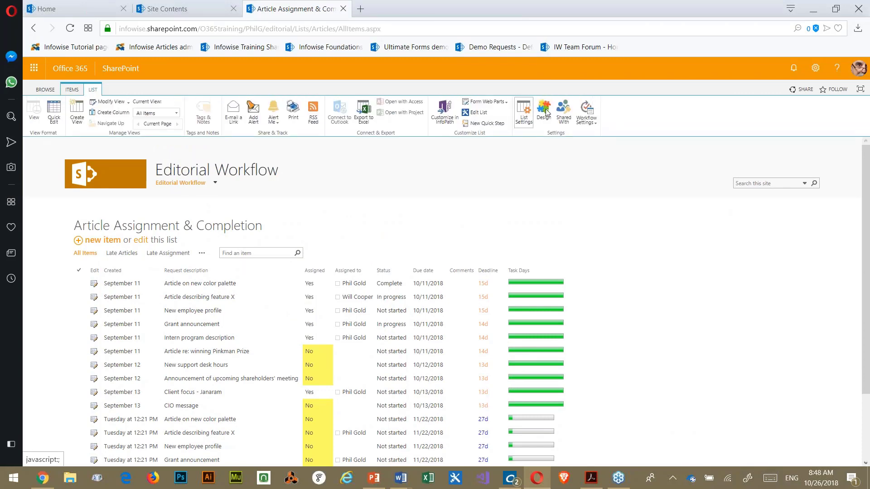
pyautogui.click(543, 114)
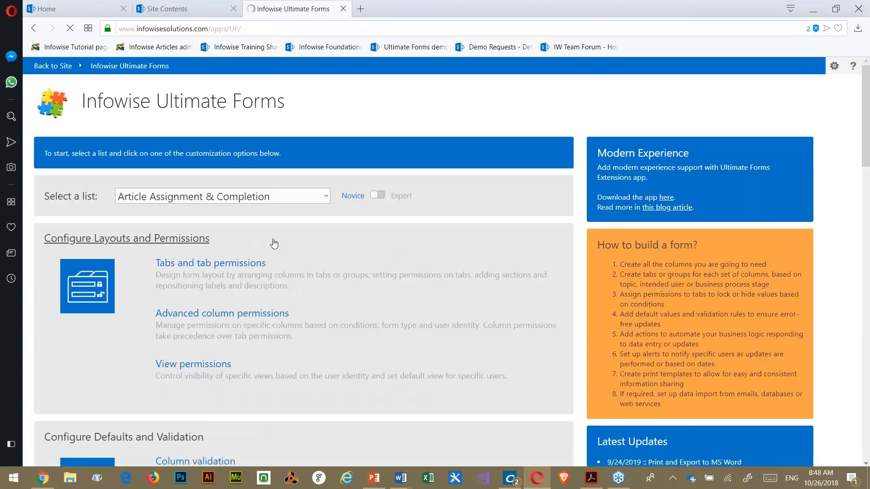
# - Open the tabs and tab permissions settings, examine the permission rule options and conditions, and close the settings
pyautogui.scroll(-3, 272, 240)
pyautogui.click(185, 152)
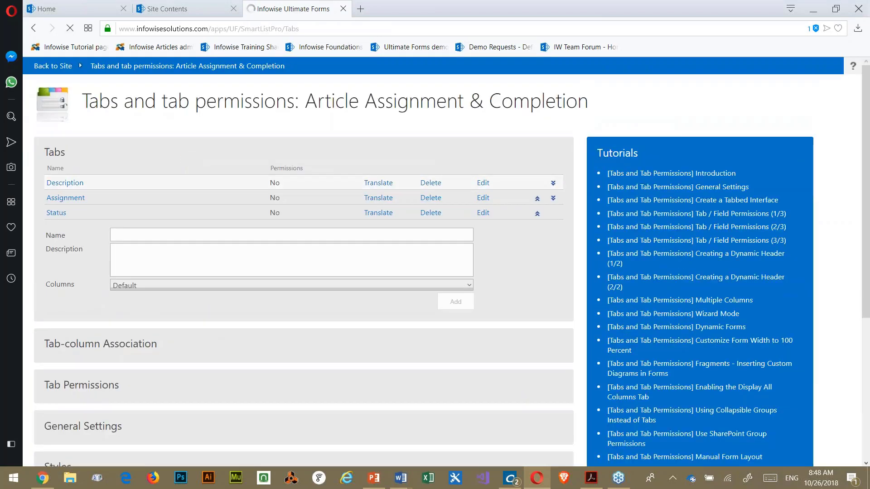
pyautogui.scroll(-3, 178, 317)
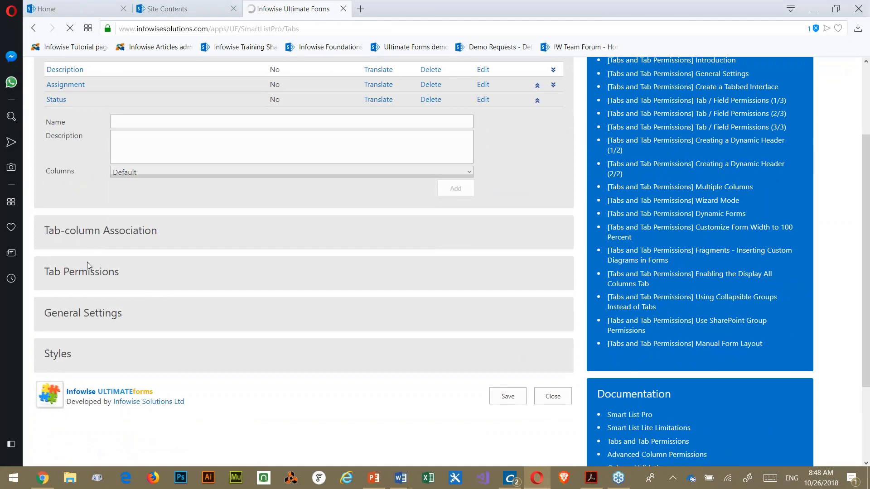
pyautogui.click(91, 273)
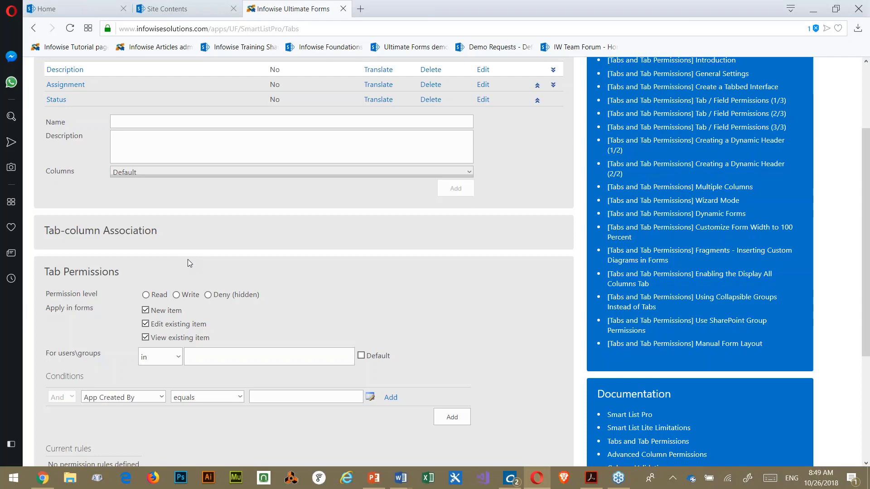
pyautogui.scroll(-4, 468, 344)
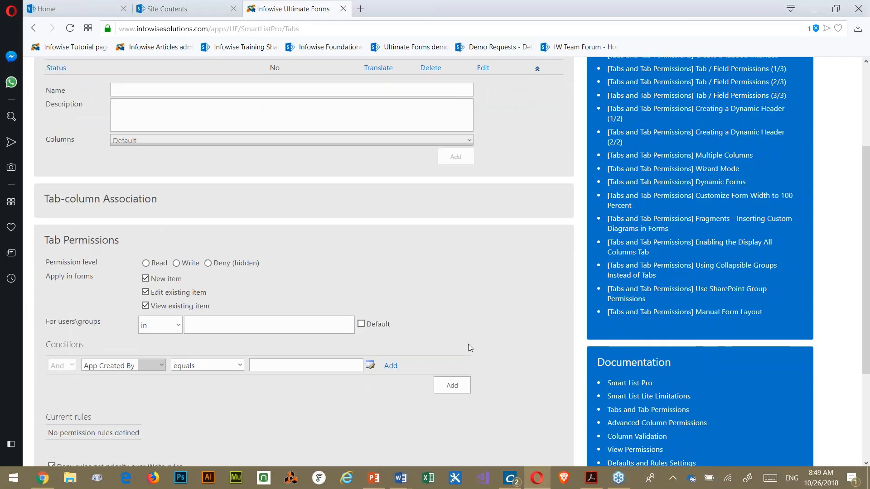
pyautogui.click(552, 450)
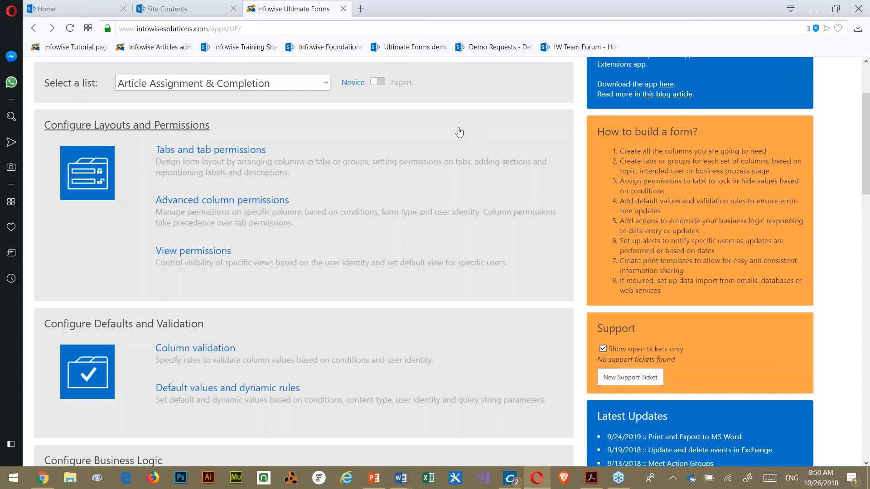
pyautogui.scroll(3, 82, 103)
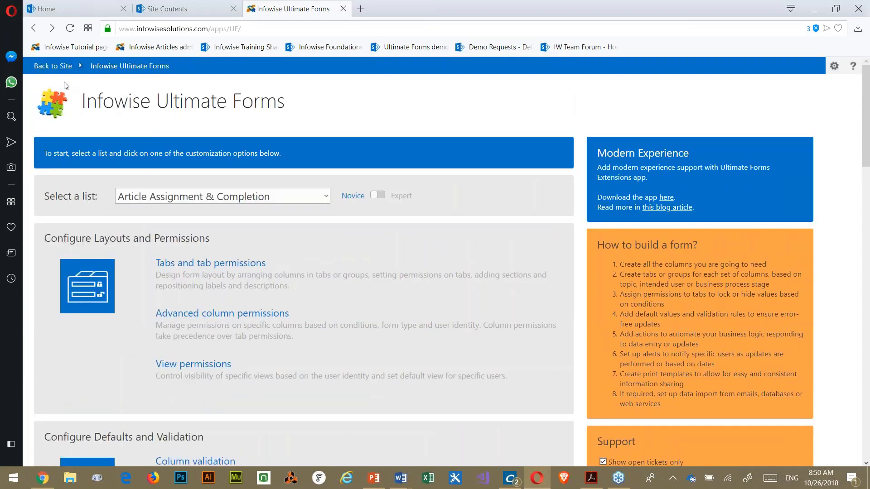
# - Return to the Editorial Workflow site, open the Article Assignment & Completion list and look over its additional views
pyautogui.click(53, 66)
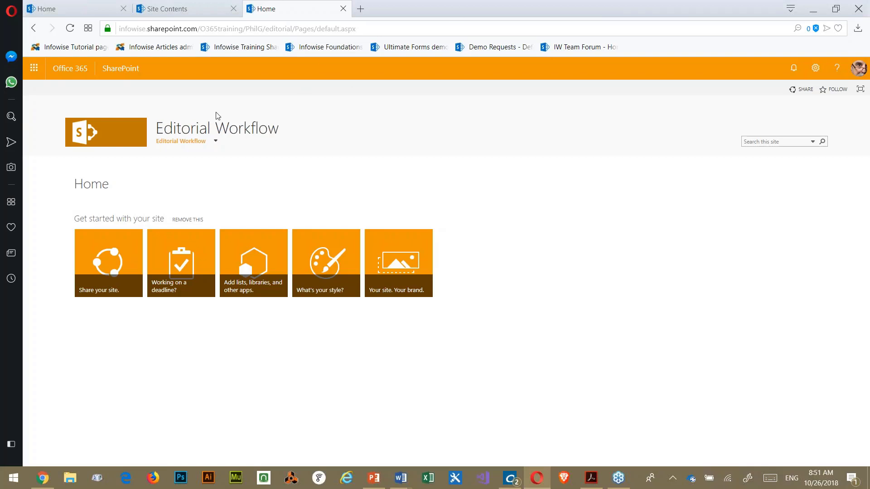
pyautogui.click(215, 141)
pyautogui.click(226, 163)
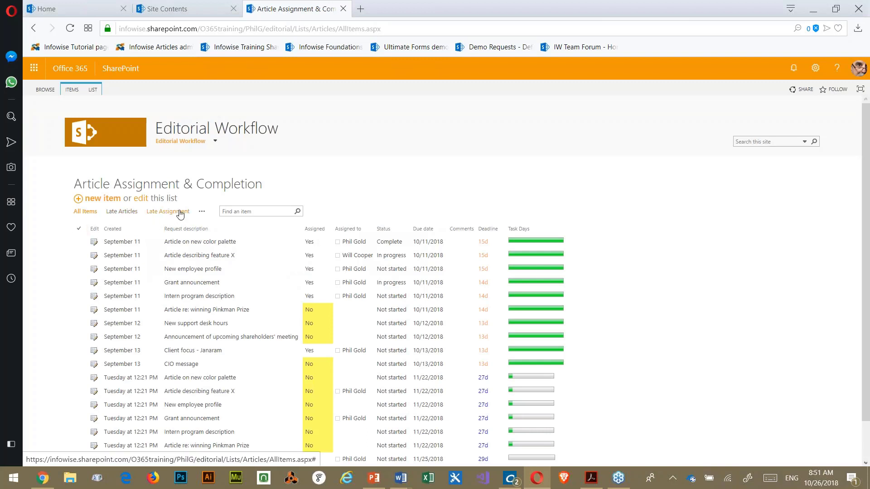
pyautogui.click(202, 213)
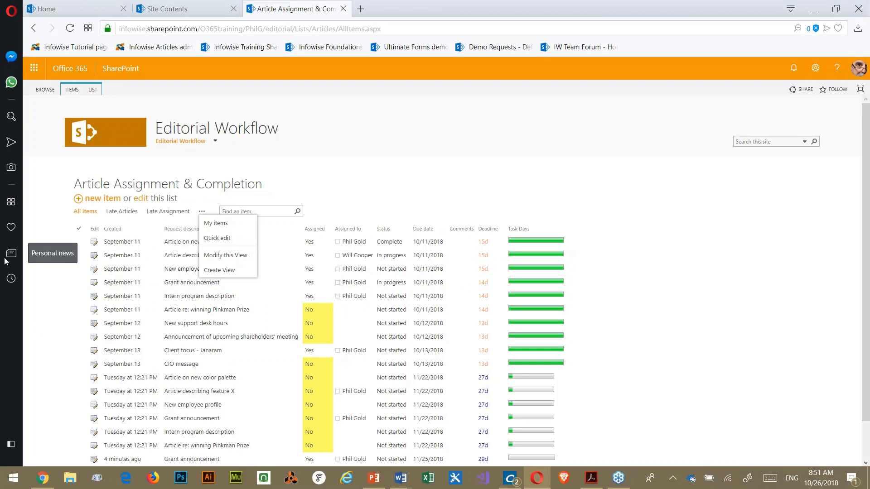
pyautogui.press('Escape')
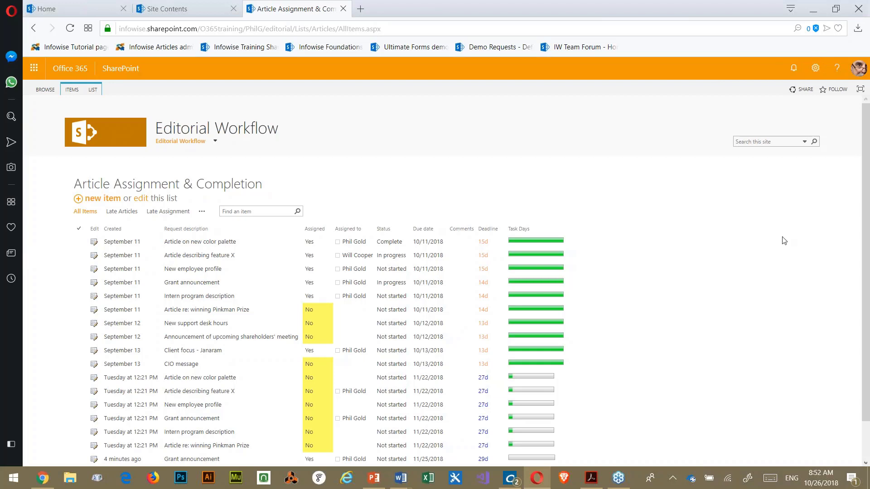
# - View the Pages library from the site contents and return to the Article Assignment & Completion list
pyautogui.click(815, 68)
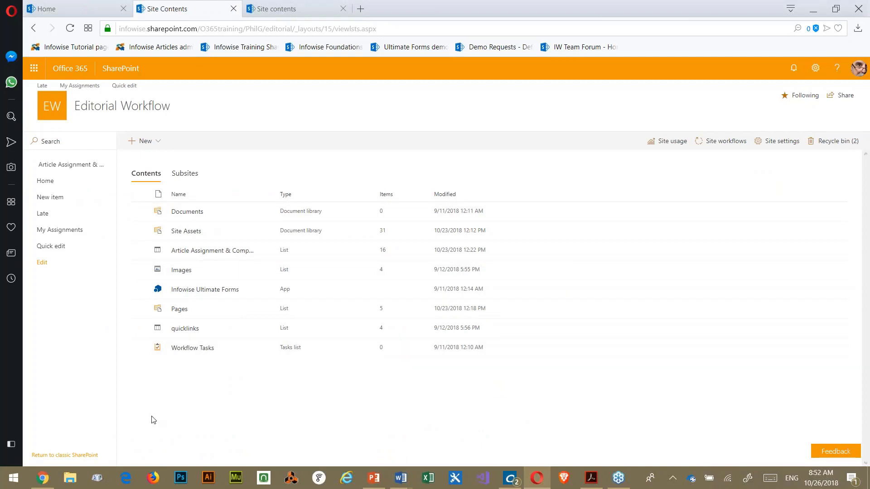
pyautogui.click(180, 310)
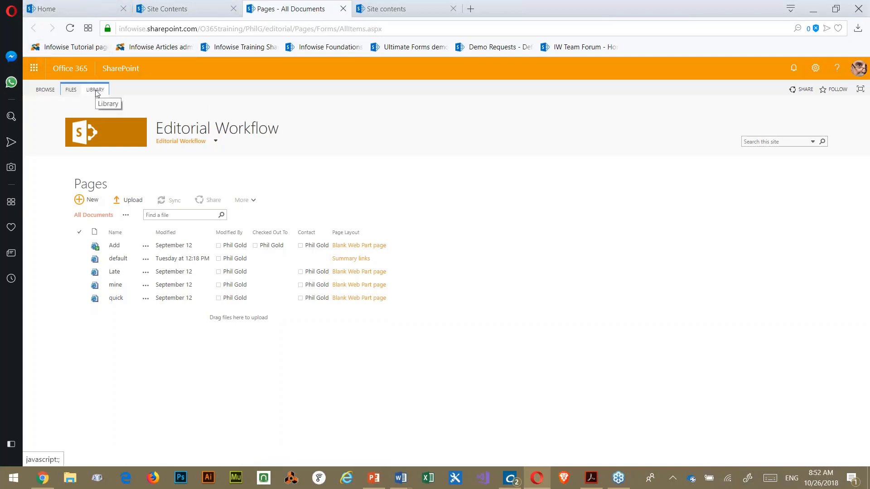
pyautogui.moveTo(184, 141)
pyautogui.click(181, 158)
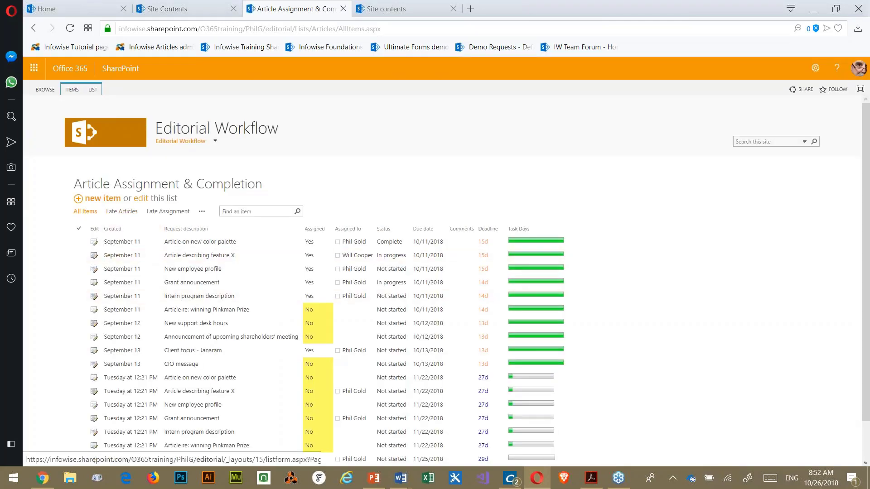
# - Switch the Article Assignment & Completion list to the My items view
pyautogui.click(202, 211)
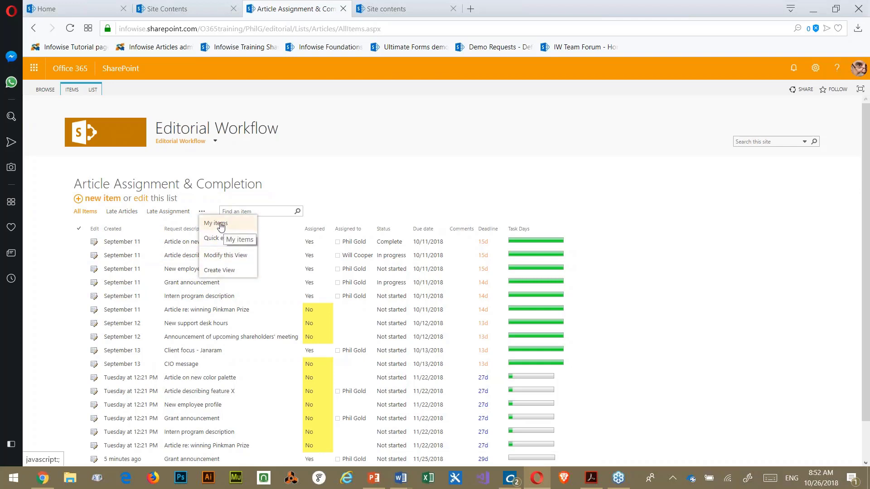
pyautogui.click(320, 108)
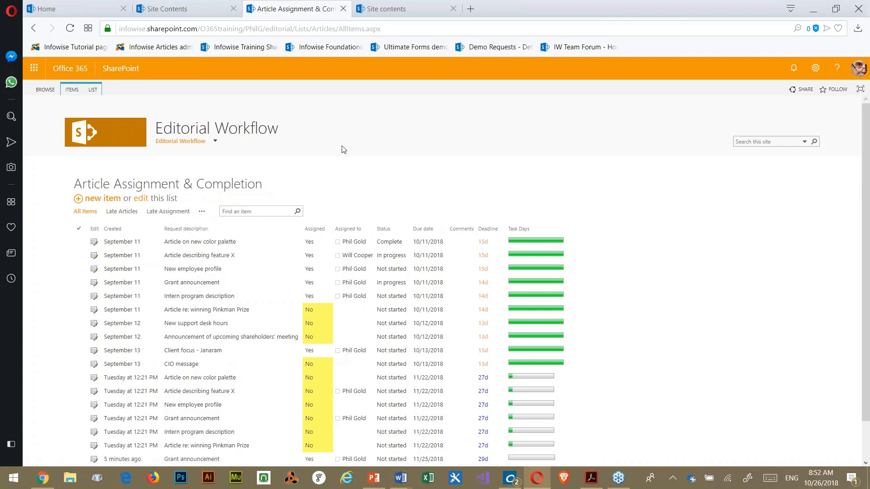
pyautogui.click(201, 211)
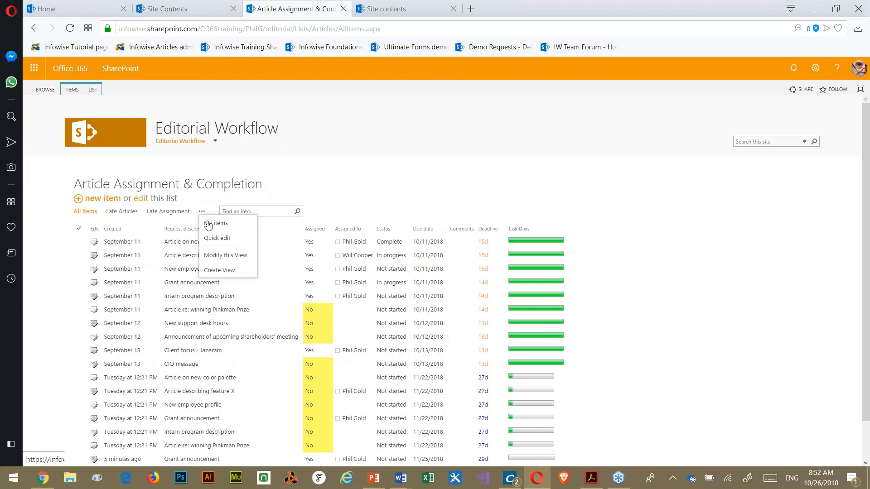
pyautogui.click(208, 224)
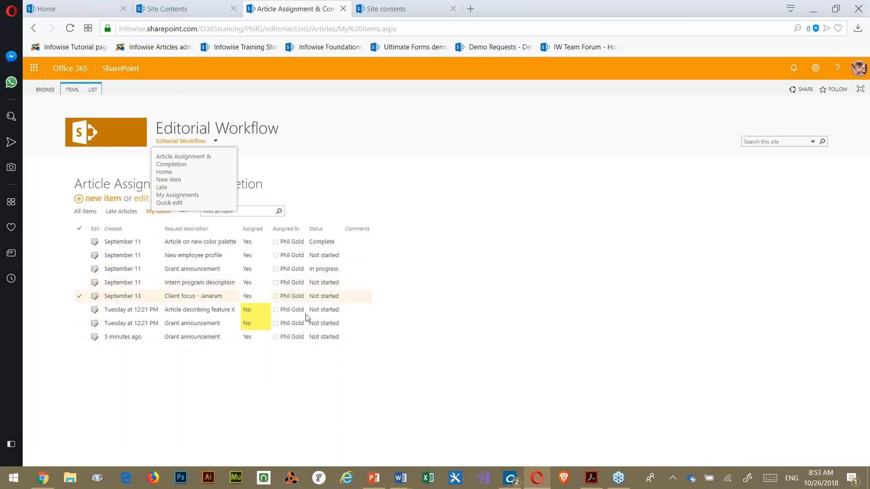
# - Open the My items view's settings, examine its Assigned to filter, and leave without saving
pyautogui.click(95, 89)
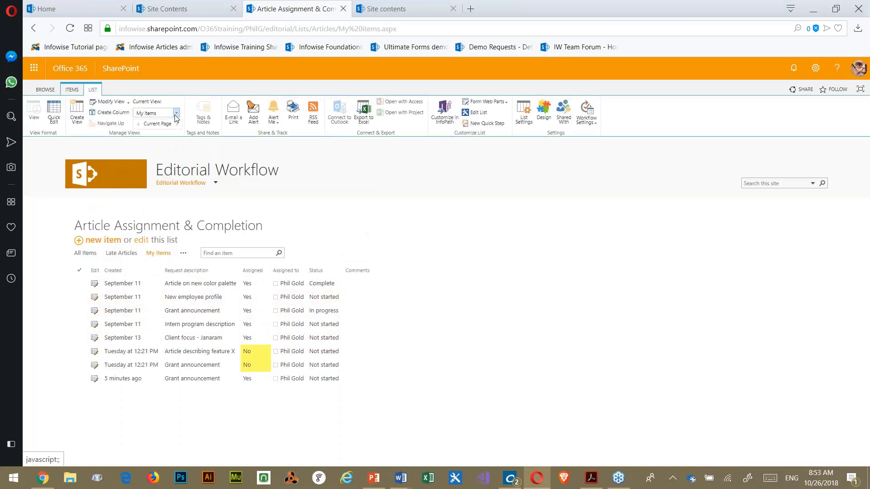
pyautogui.click(176, 115)
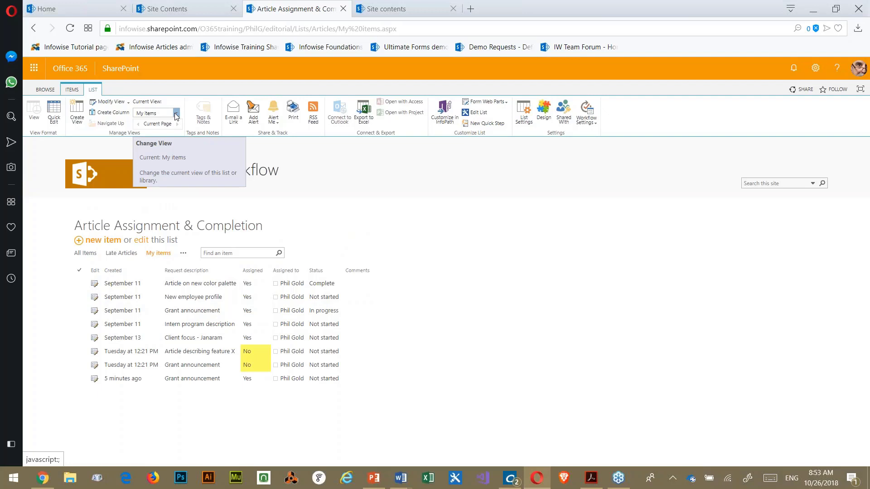
pyautogui.click(116, 107)
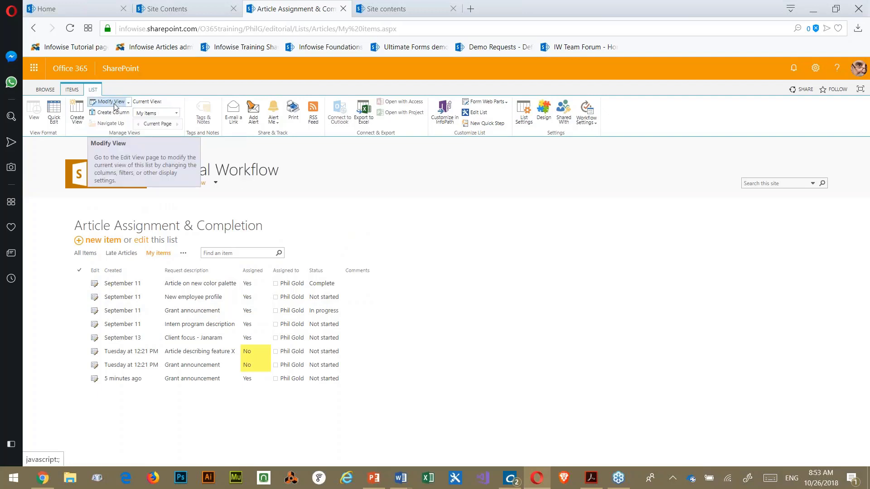
pyautogui.click(114, 105)
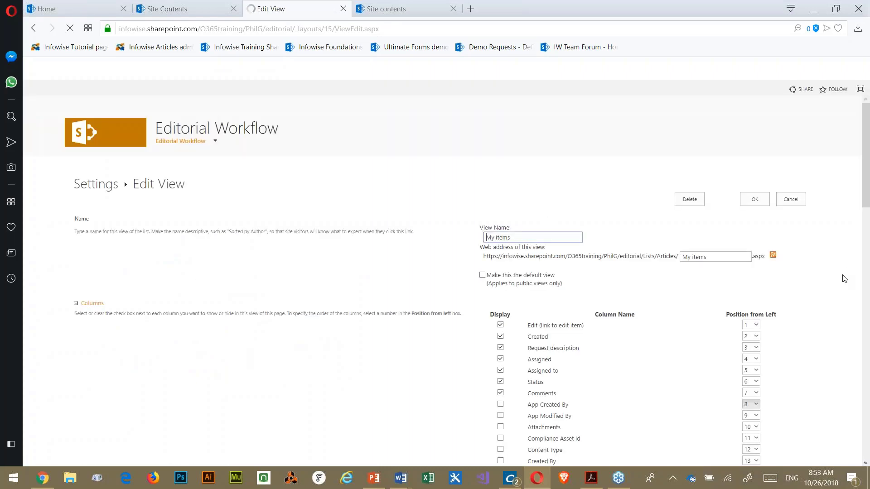
pyautogui.scroll(-15, 613, 198)
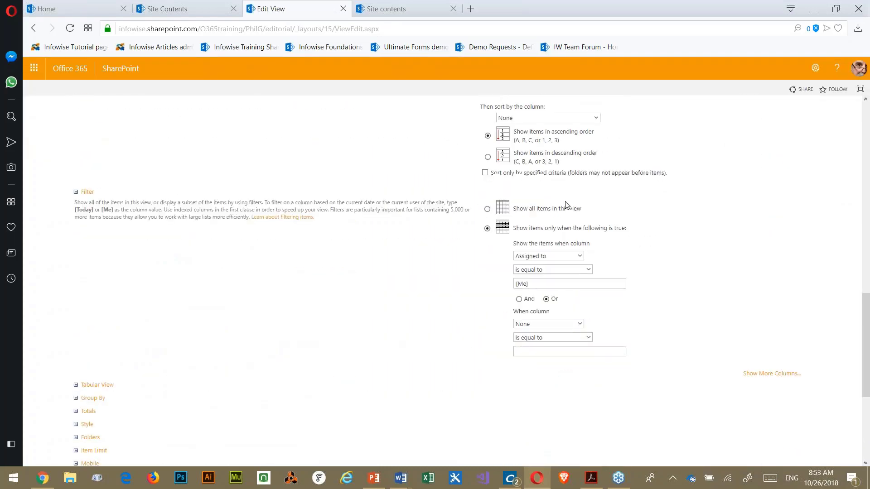
pyautogui.scroll(-4, 198, 285)
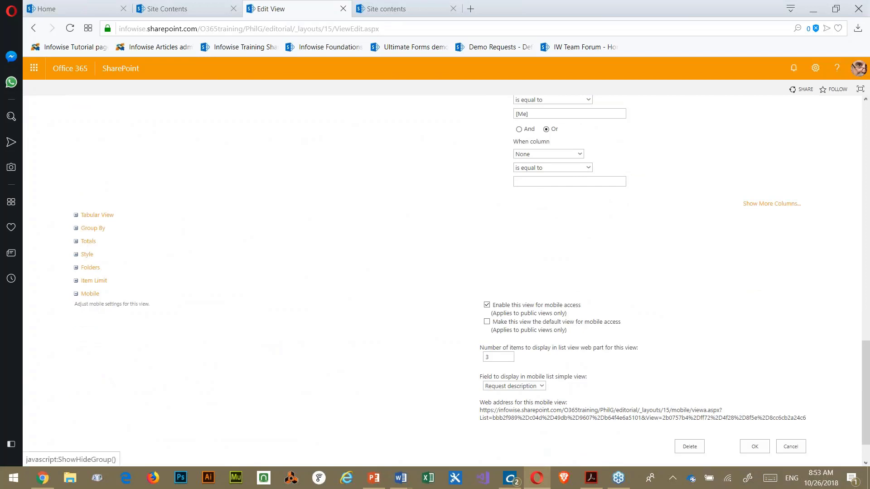
pyautogui.scroll(5, 254, 206)
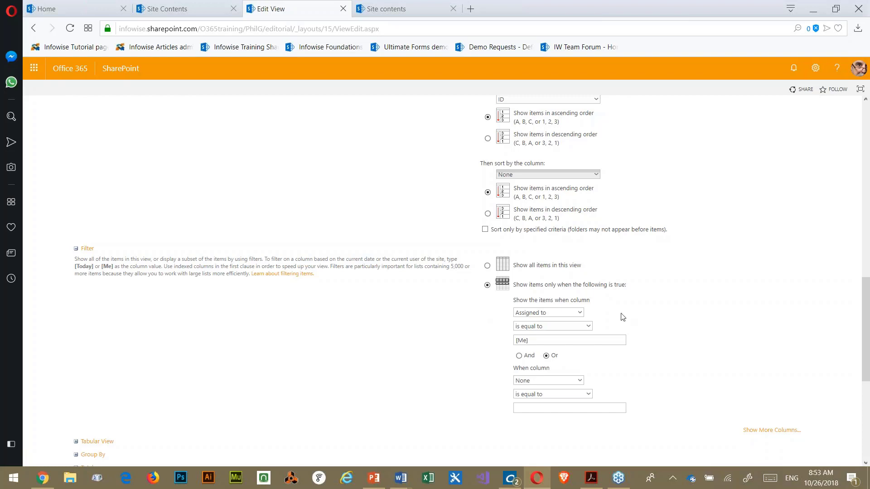
pyautogui.scroll(-2, 605, 317)
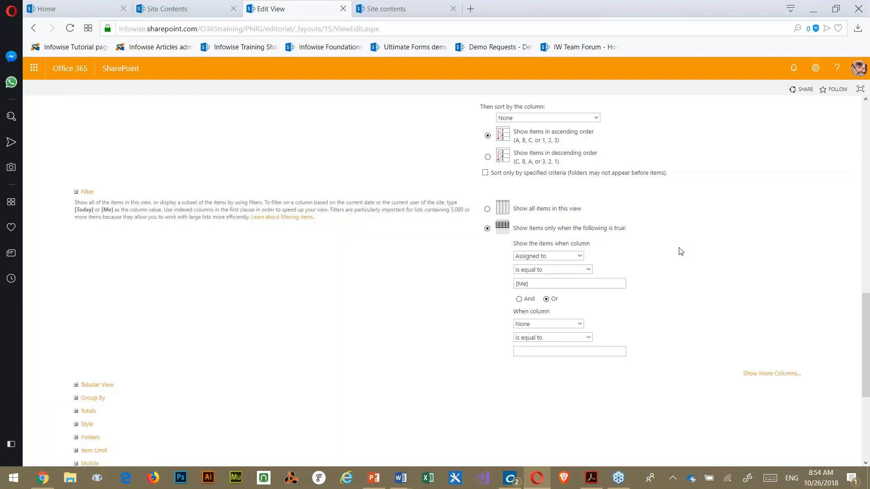
pyautogui.scroll(-5, 668, 184)
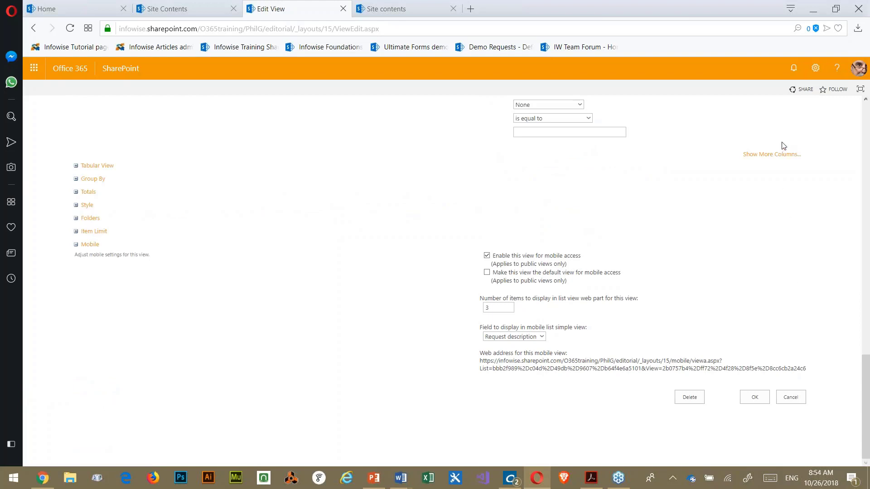
pyautogui.click(796, 403)
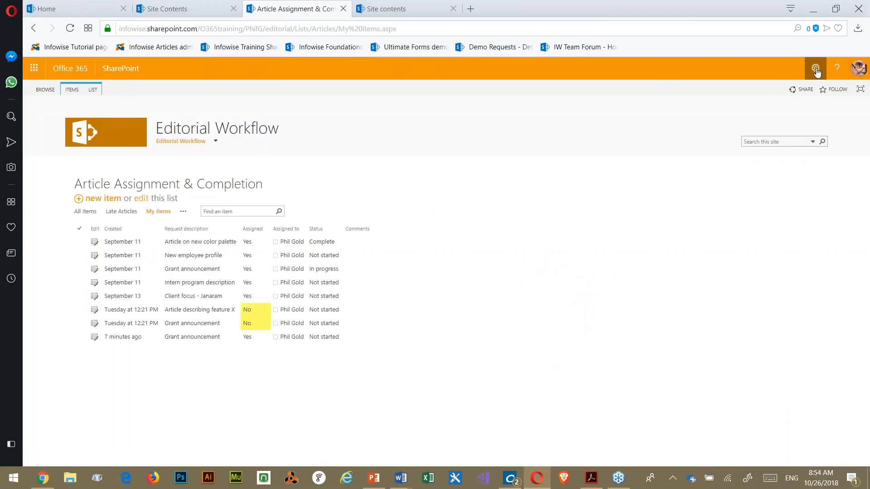
# - Open the "mine" page from the Pages library in the site contents
pyautogui.click(815, 68)
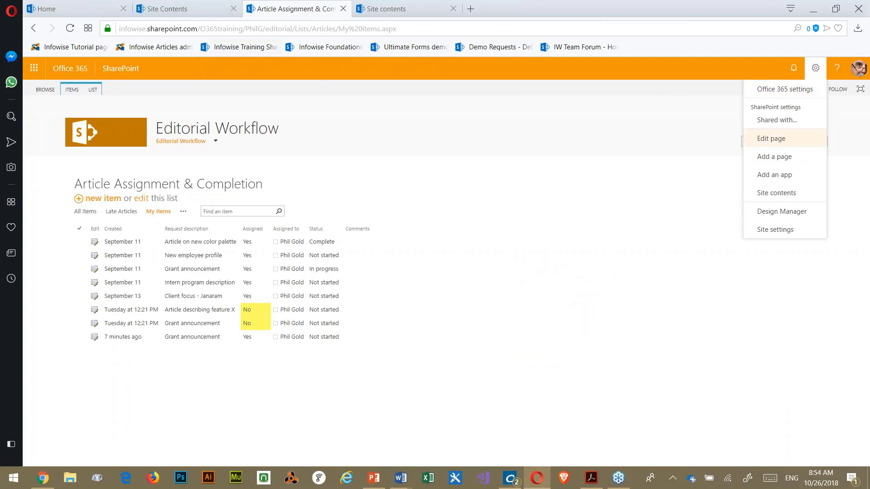
pyautogui.click(192, 9)
pyautogui.click(178, 312)
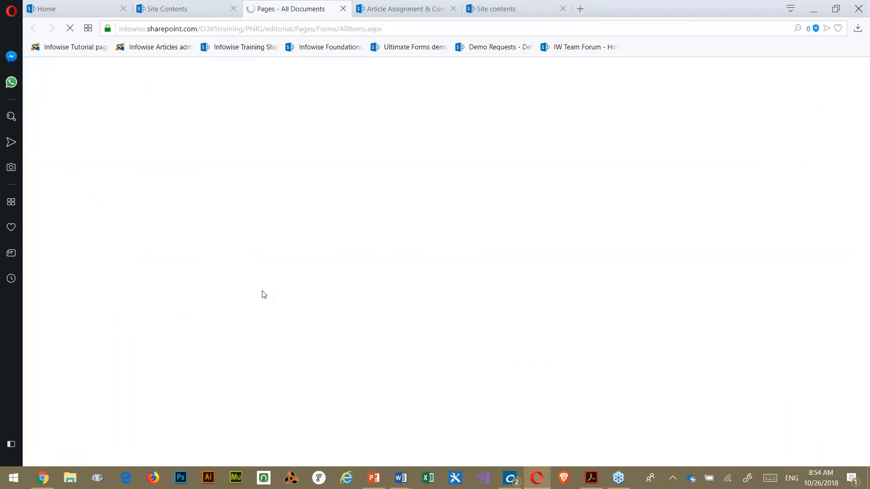
pyautogui.click(115, 286)
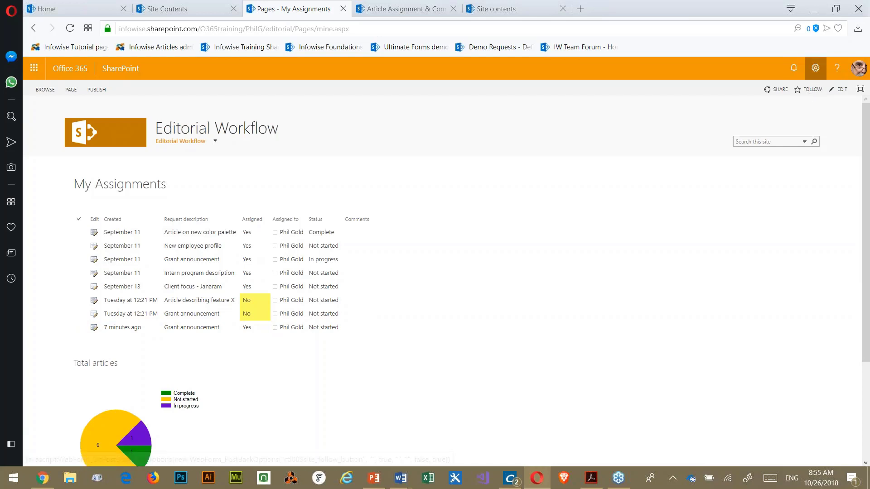
# - Put the My Assignments page in edit mode and delete the Total articles chart web part
pyautogui.click(817, 72)
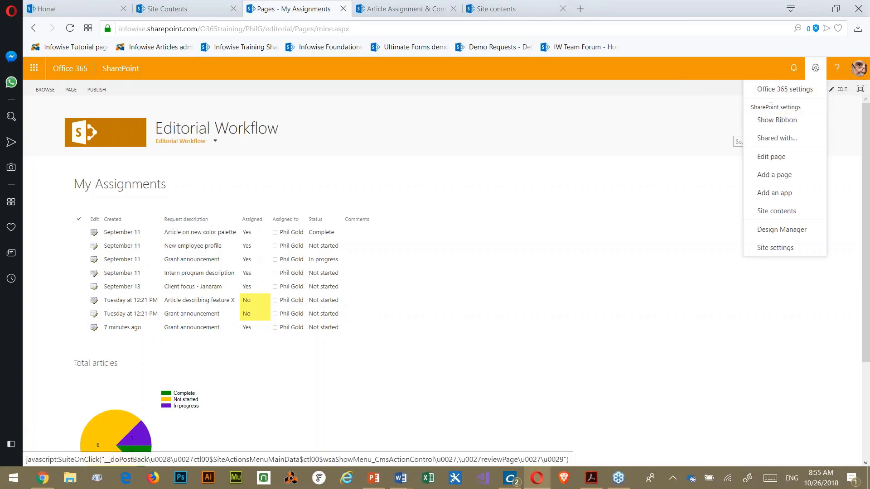
pyautogui.click(840, 93)
pyautogui.click(840, 93)
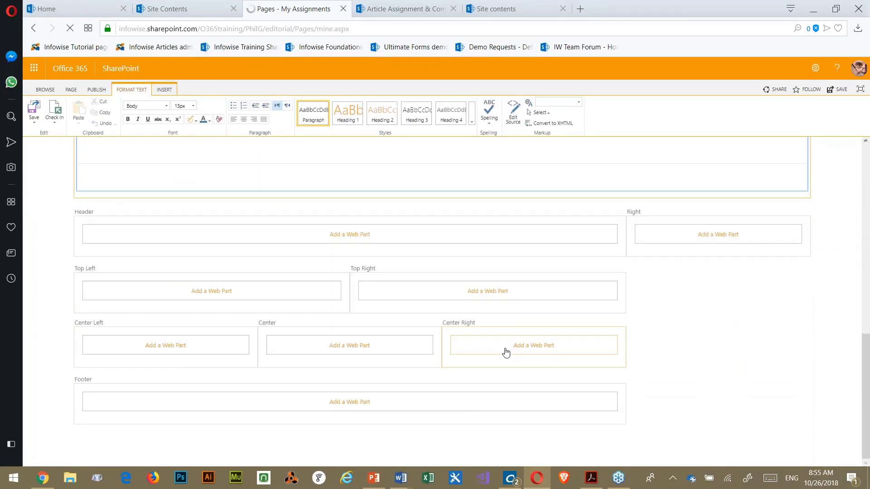
pyautogui.scroll(5, 387, 209)
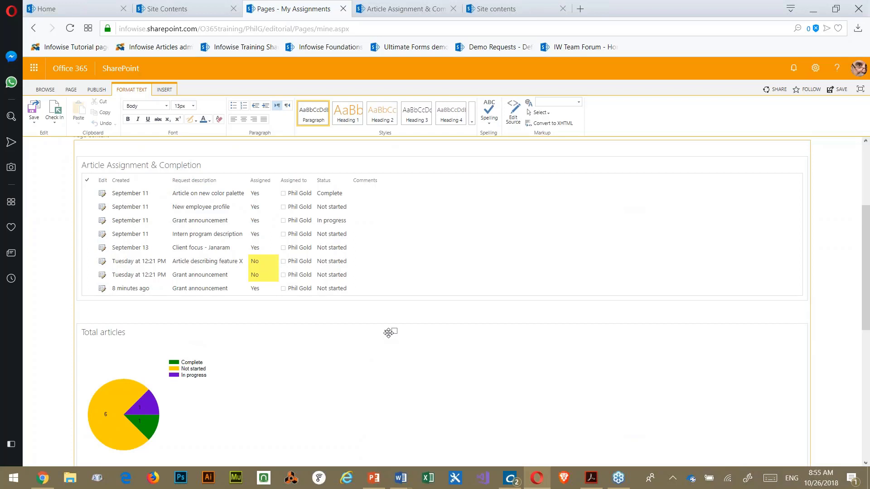
pyautogui.click(386, 331)
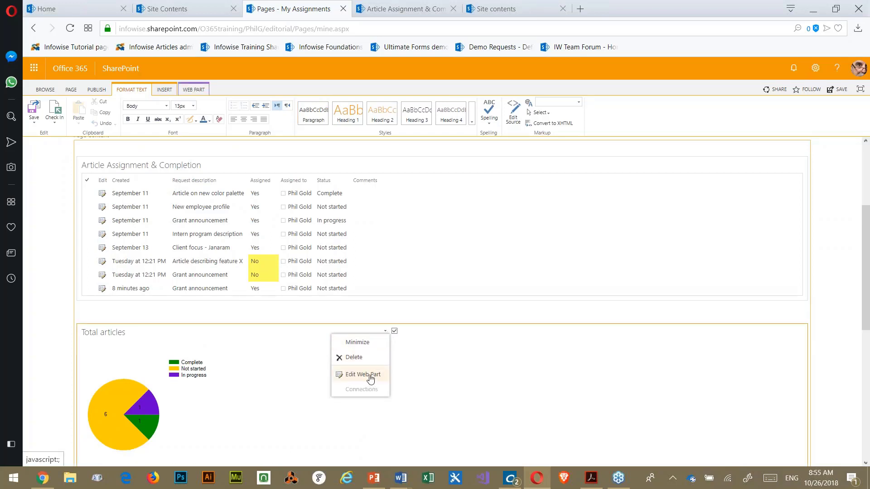
pyautogui.click(356, 357)
pyautogui.press('Return')
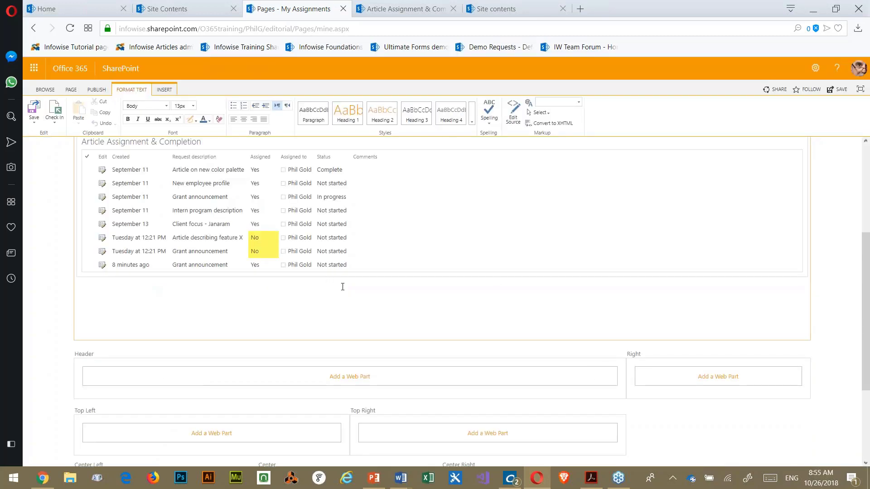
# - Publish the edited My Assignments page without a comment
pyautogui.click(353, 183)
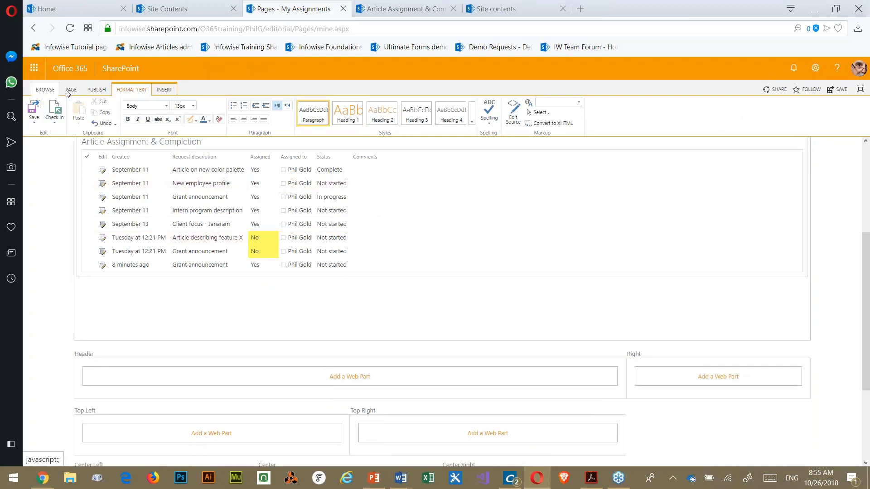
pyautogui.click(97, 90)
pyautogui.click(36, 109)
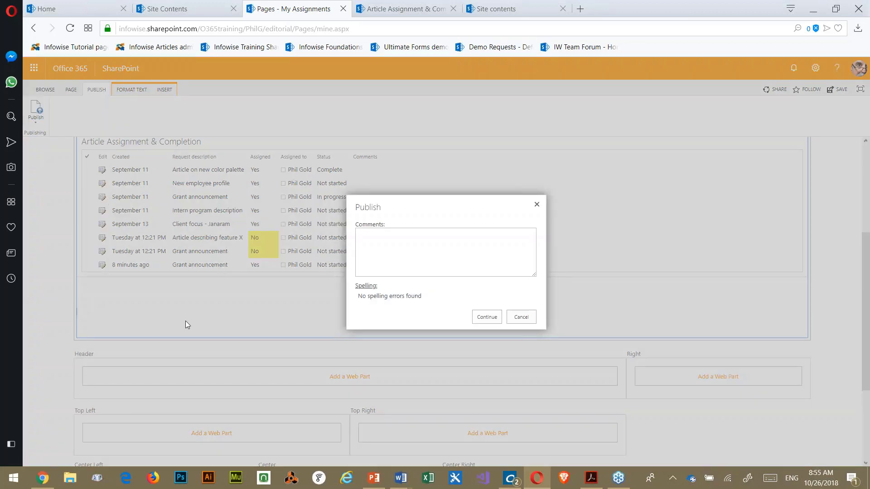
pyautogui.click(484, 317)
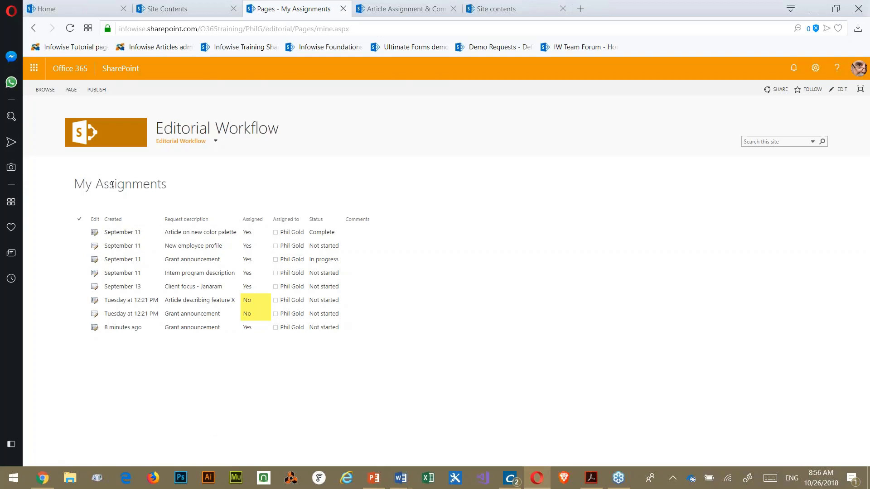
# - Open the Article Assignment & Completion list and look through its Infowise Ultimate Forms design options
pyautogui.moveTo(175, 141)
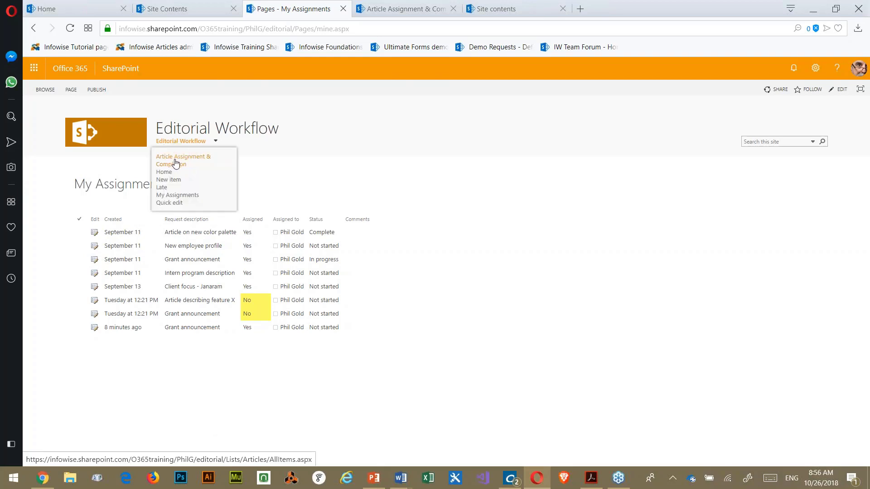
pyautogui.click(177, 164)
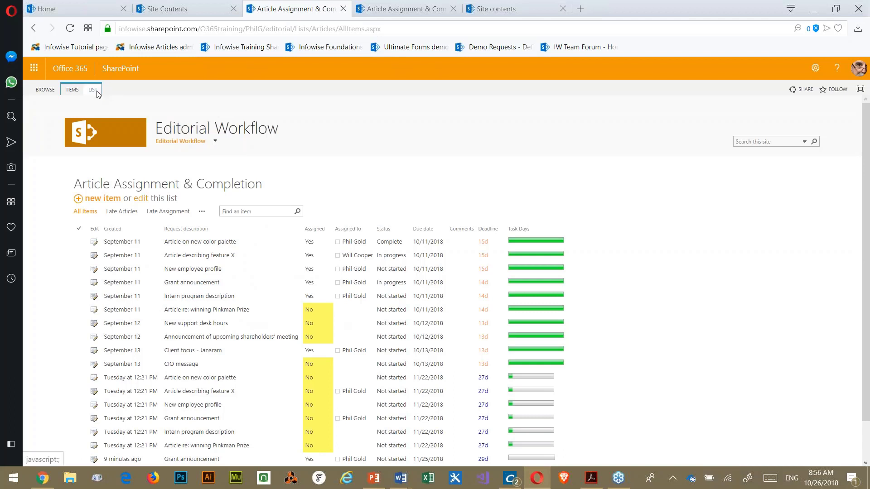
pyautogui.click(97, 91)
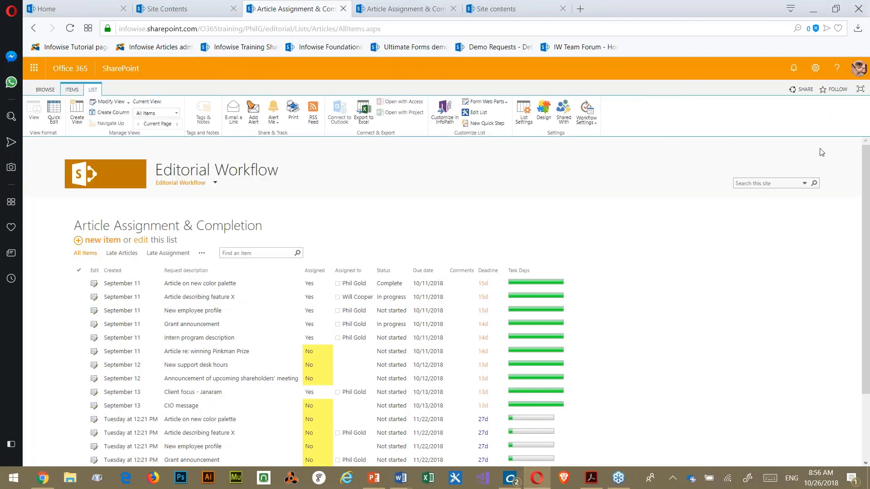
pyautogui.click(544, 112)
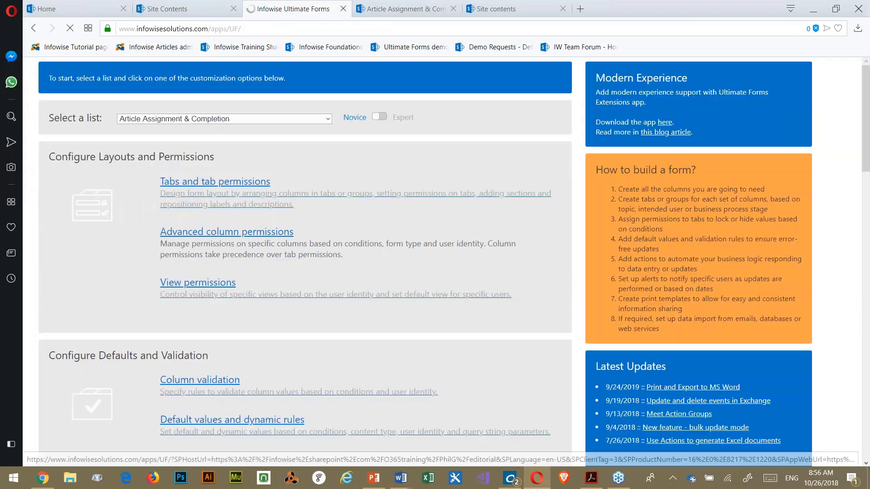
pyautogui.scroll(-10, 294, 190)
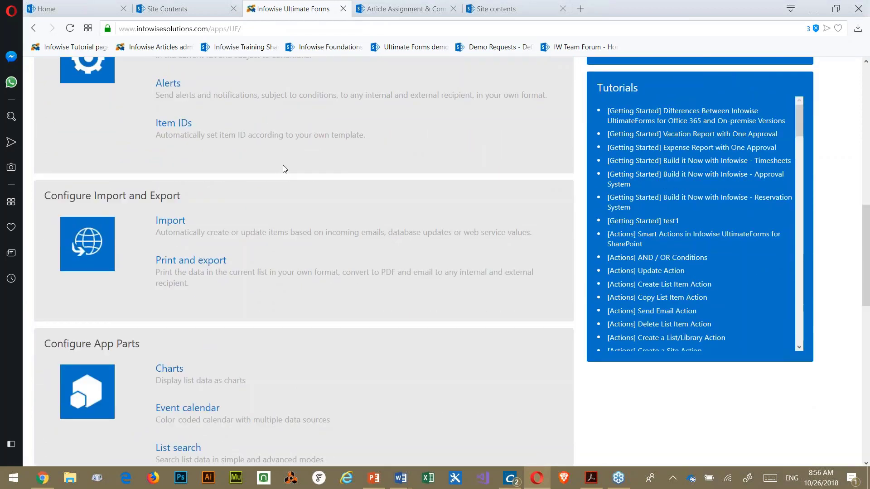
pyautogui.scroll(10, 394, 145)
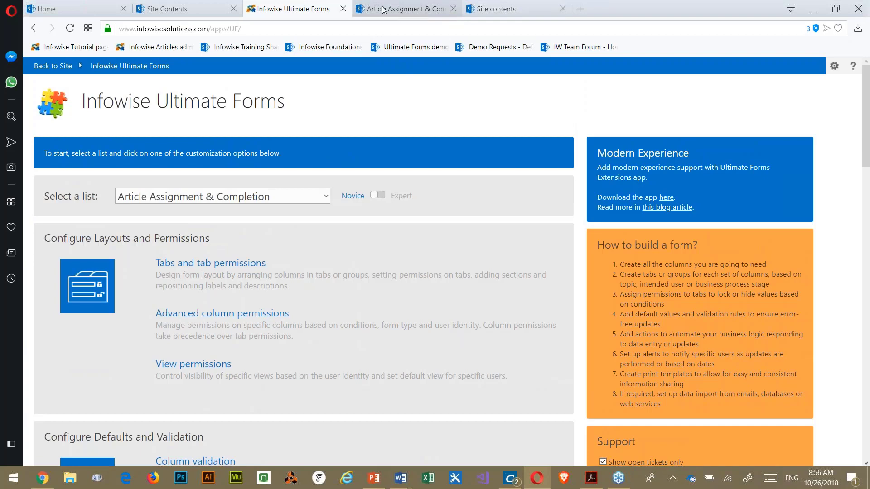
# - Switch back to the list's My items view and put its page in edit mode
pyautogui.click(401, 11)
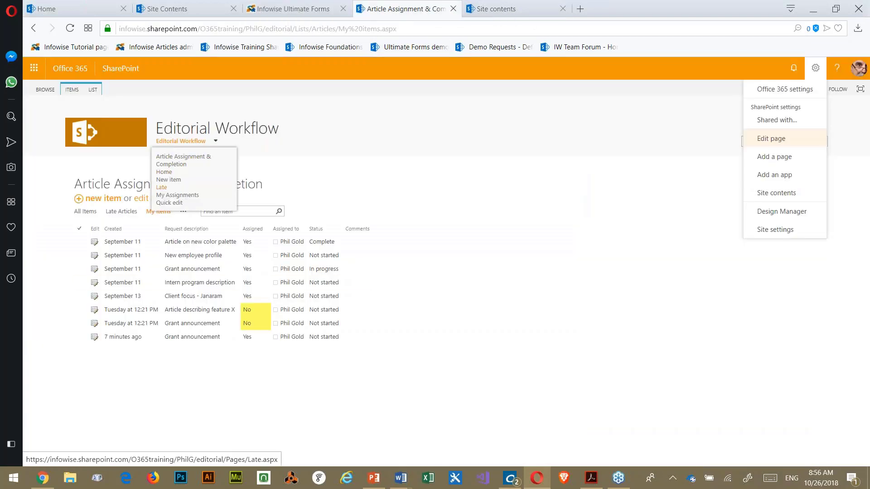
pyautogui.click(299, 375)
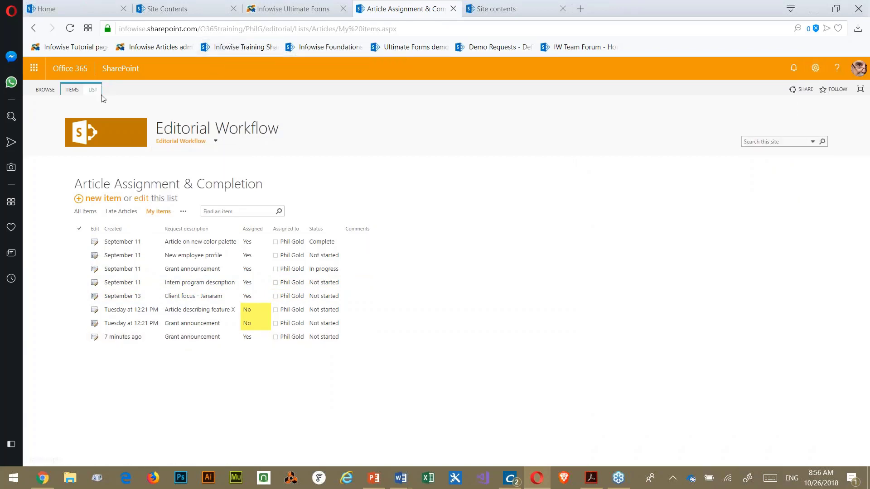
pyautogui.click(816, 70)
pyautogui.click(755, 138)
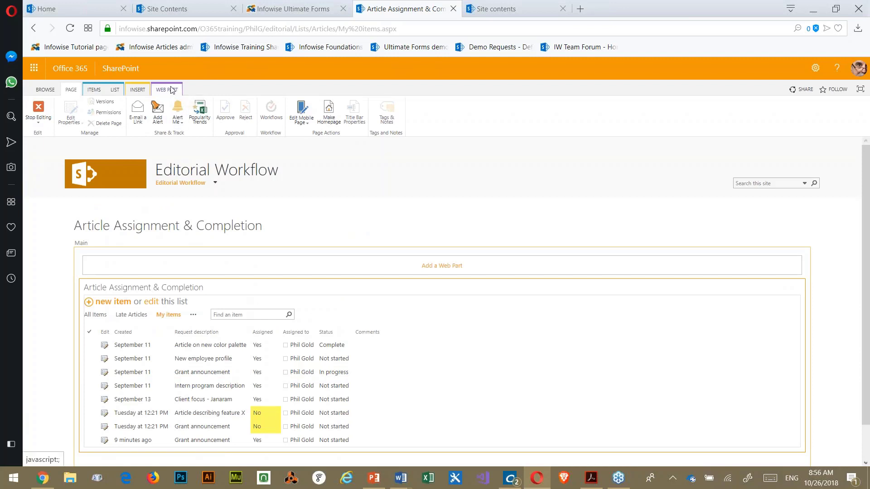
pyautogui.scroll(-1, 404, 281)
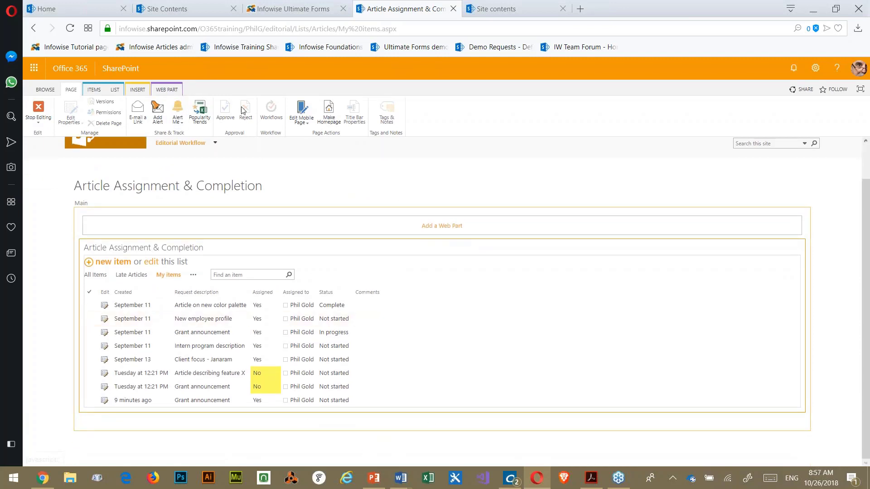
# - Add the Infowise Smart Chart Pro app part to the Main zone of the My items view page
pyautogui.click(167, 90)
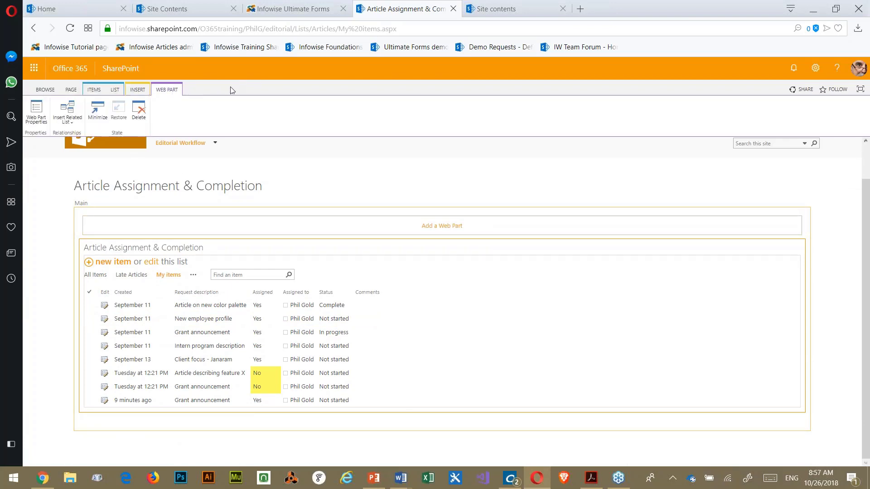
pyautogui.click(137, 89)
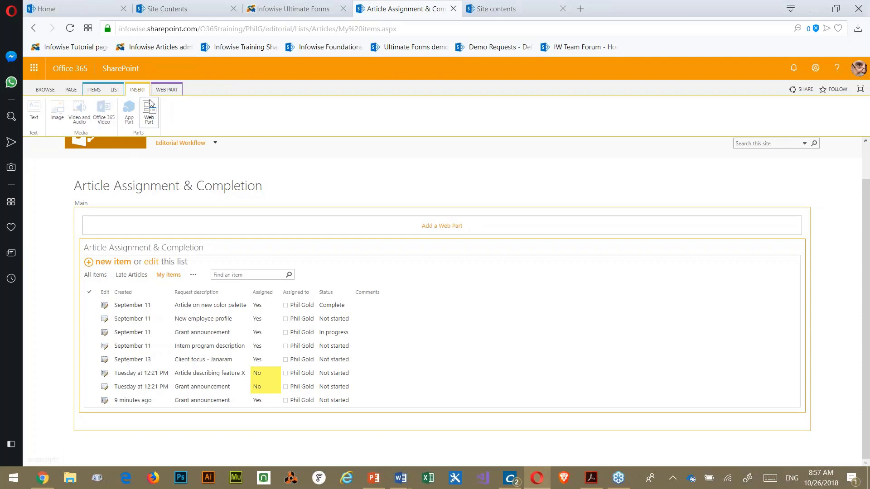
pyautogui.click(149, 113)
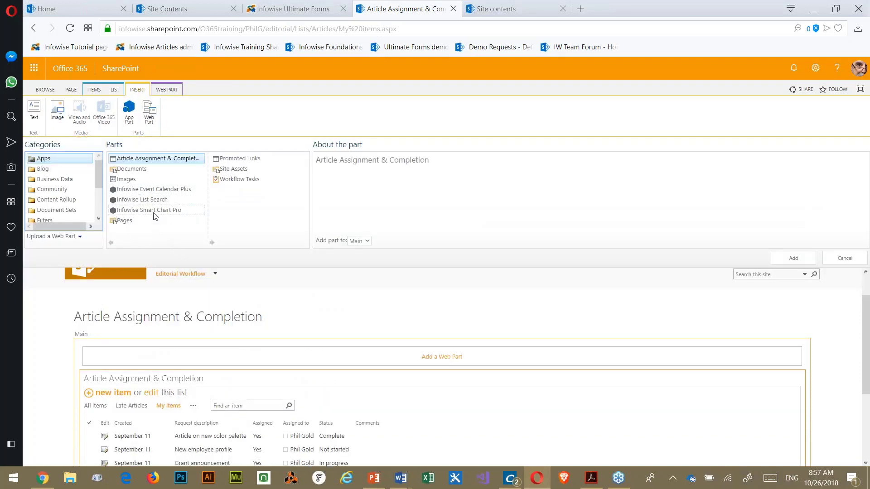
pyautogui.moveTo(148, 209); pyautogui.dragTo(150, 210)
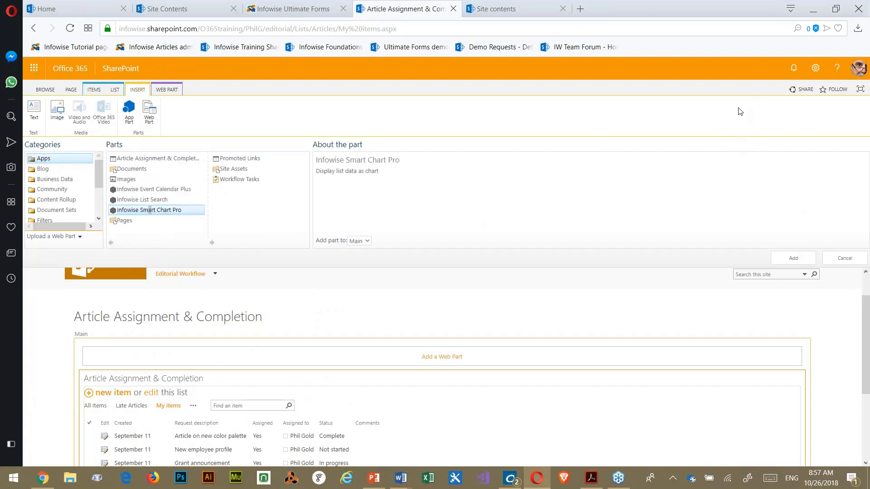
pyautogui.click(802, 260)
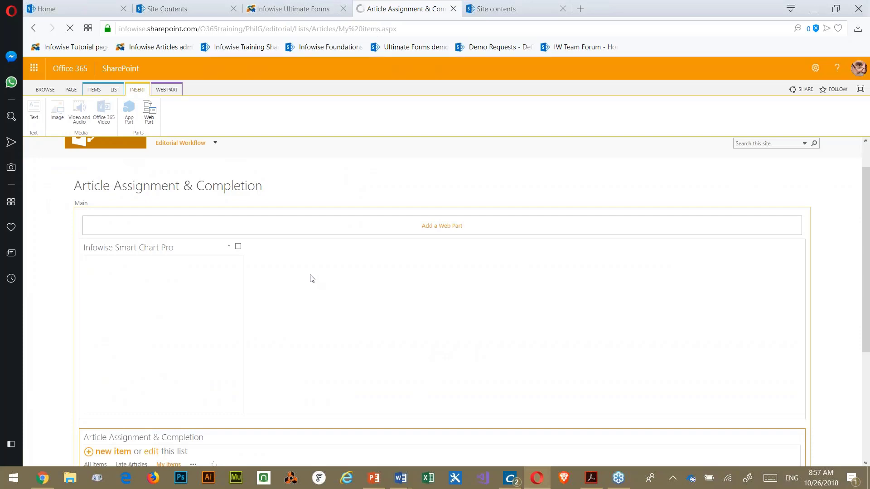
pyautogui.scroll(-1, 241, 272)
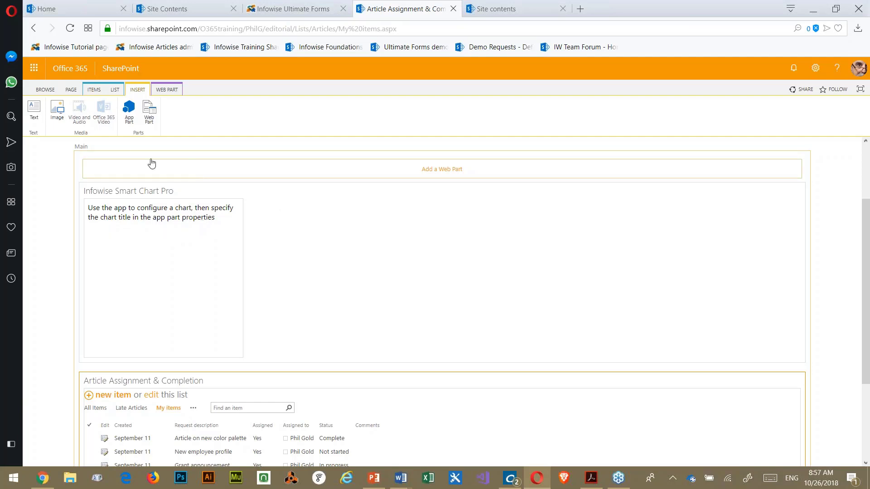
pyautogui.scroll(2, 151, 163)
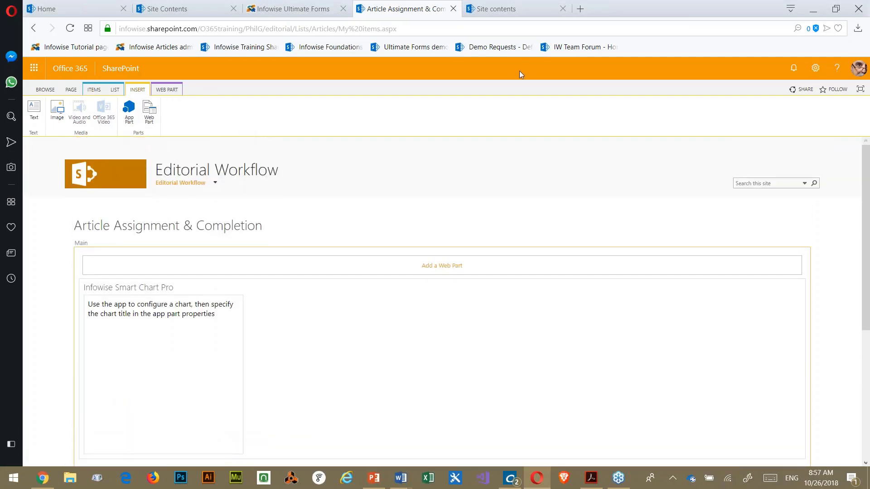
# - Launch Infowise Ultimate Forms from the site contents and open the Charts settings for Article Assignment & Completion
pyautogui.click(220, 9)
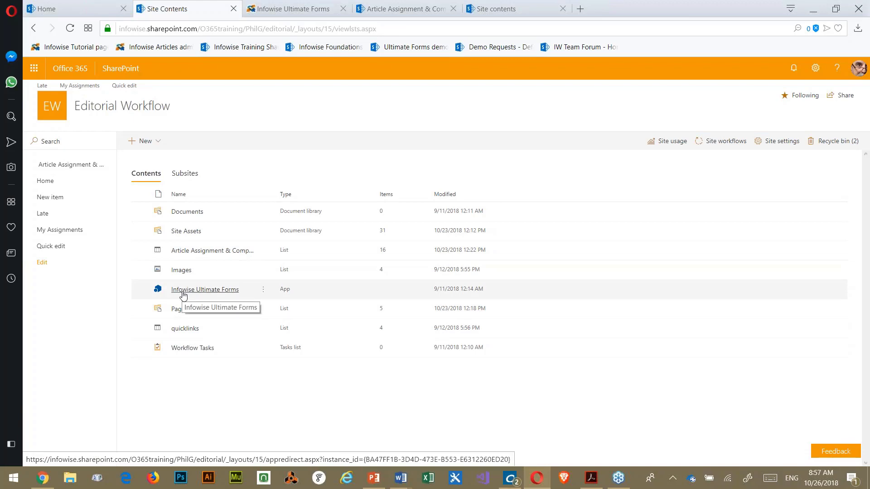
pyautogui.click(183, 290)
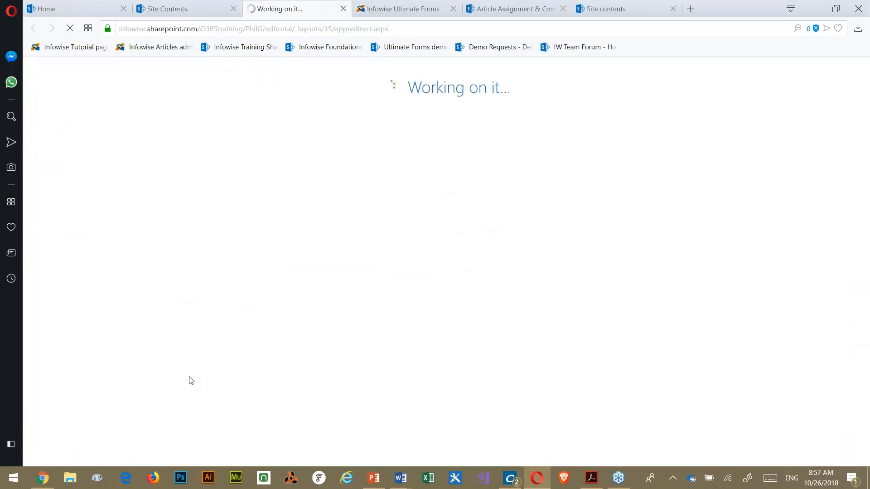
pyautogui.scroll(-3, 253, 179)
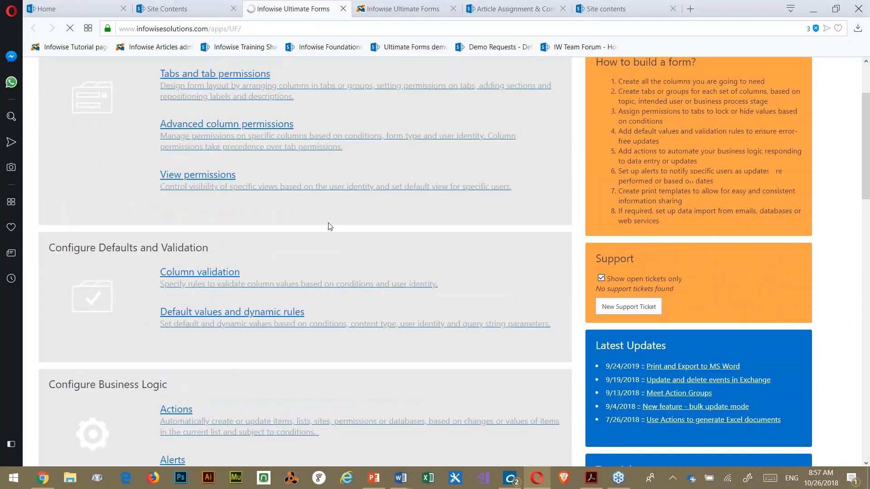
pyautogui.scroll(-5, 252, 179)
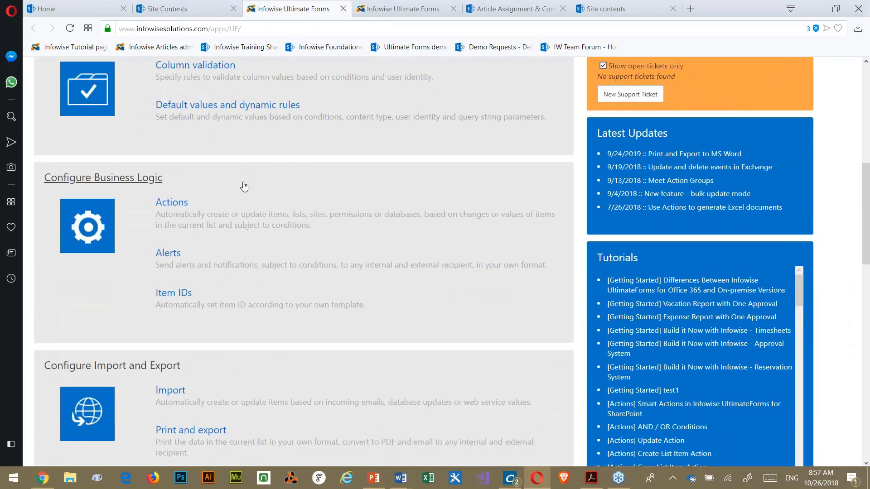
pyautogui.scroll(-6, 253, 179)
pyautogui.scroll(-2, 171, 204)
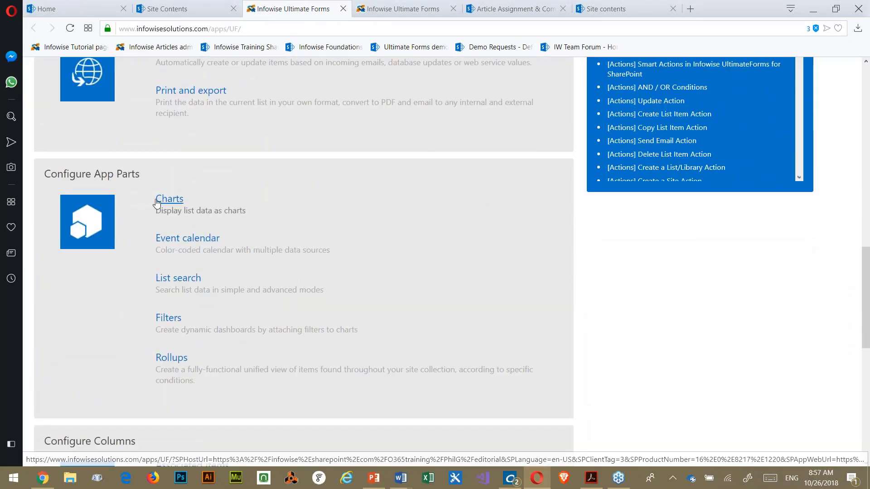
pyautogui.click(171, 203)
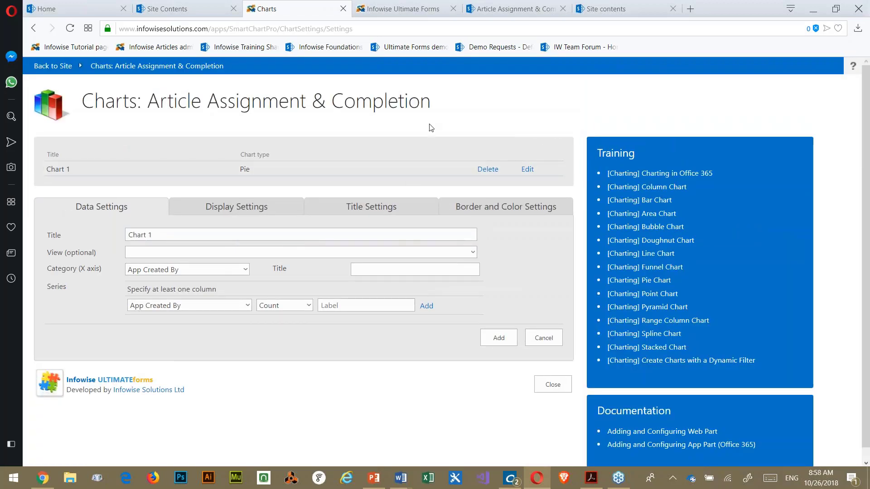
# - Open Chart 1 for editing, review its view, category colors and series, and save it with the existing settings
pyautogui.click(527, 170)
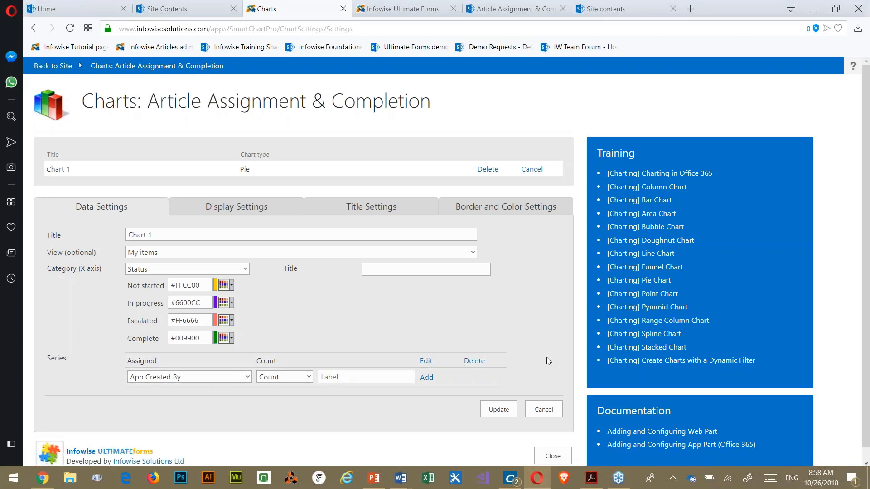
pyautogui.scroll(-1, 528, 379)
pyautogui.click(497, 397)
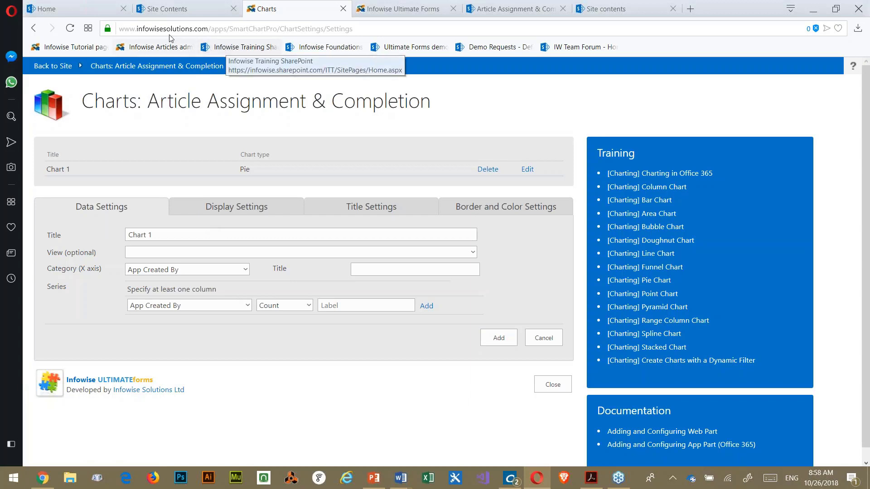
# - Return to the Editorial Workflow site and open the My Assignments page in edit mode
pyautogui.click(44, 71)
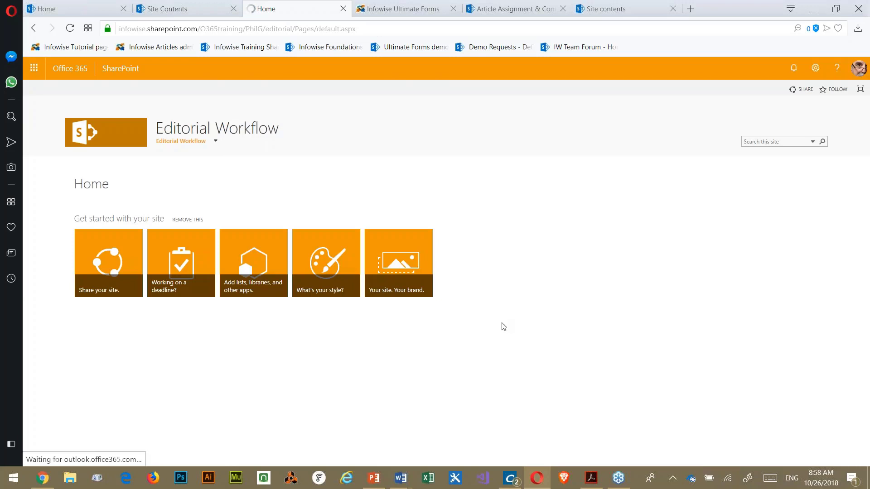
pyautogui.moveTo(192, 141)
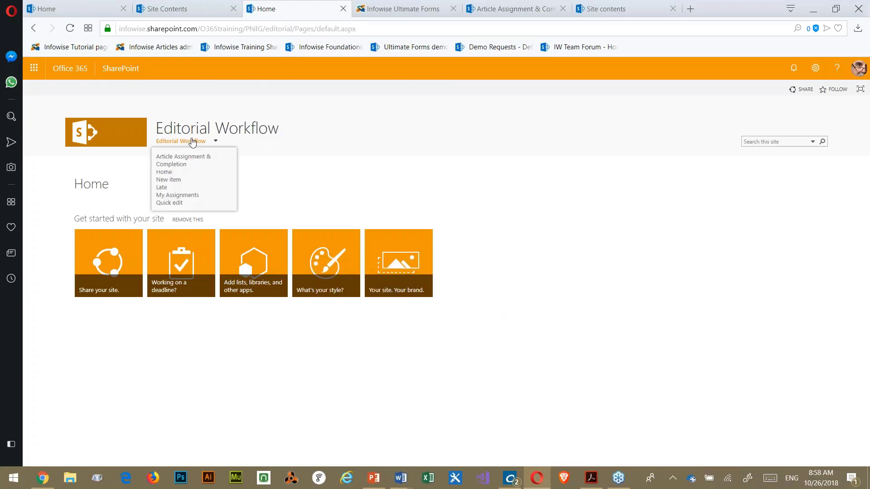
pyautogui.click(176, 198)
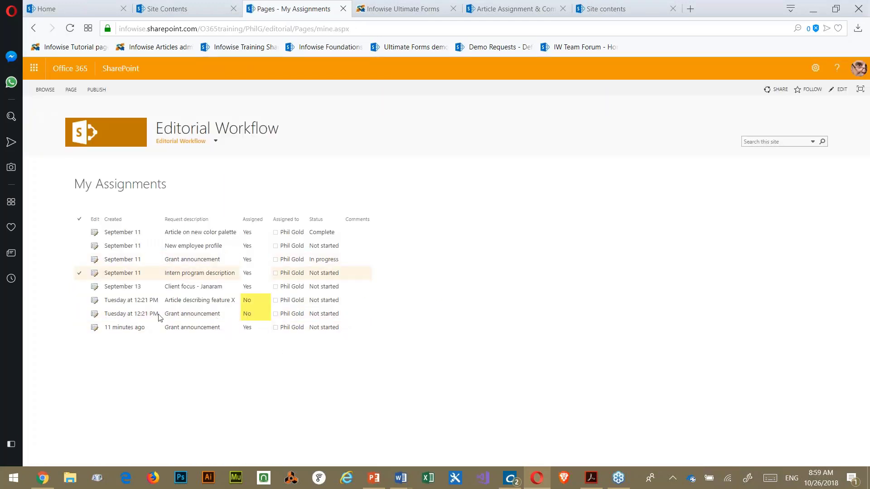
pyautogui.click(839, 90)
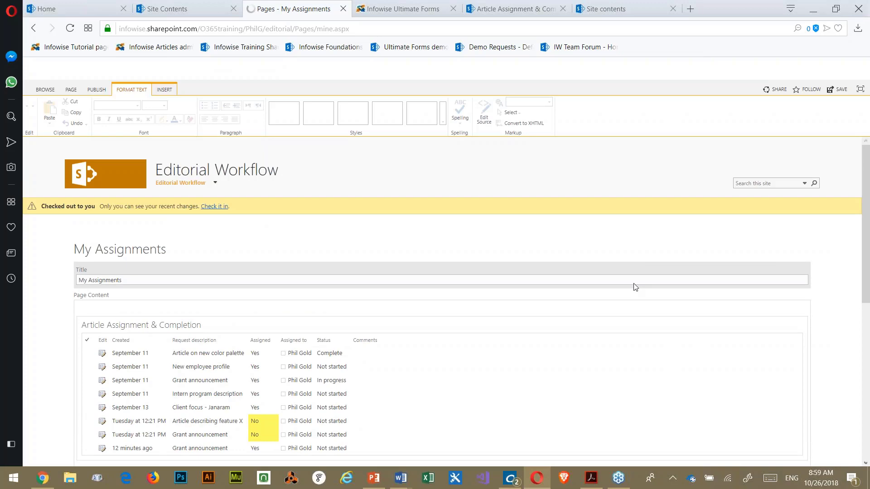
# - Add the Infowise Smart Chart Pro app part to the Header zone of the My Assignments page
pyautogui.scroll(-10, 636, 287)
pyautogui.scroll(3, 331, 281)
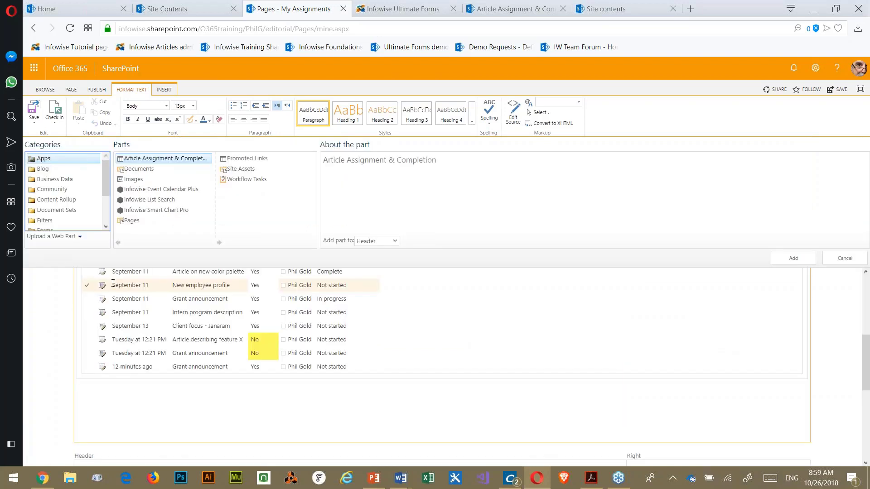
pyautogui.click(163, 91)
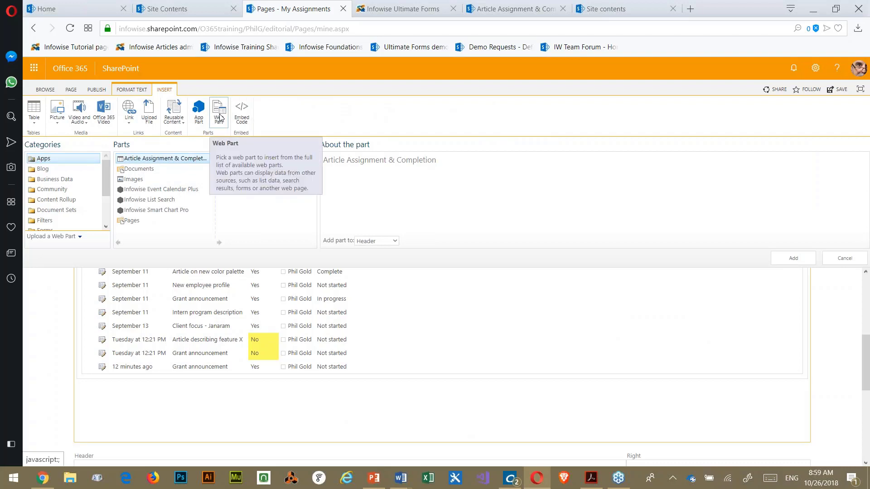
pyautogui.click(137, 212)
pyautogui.click(793, 262)
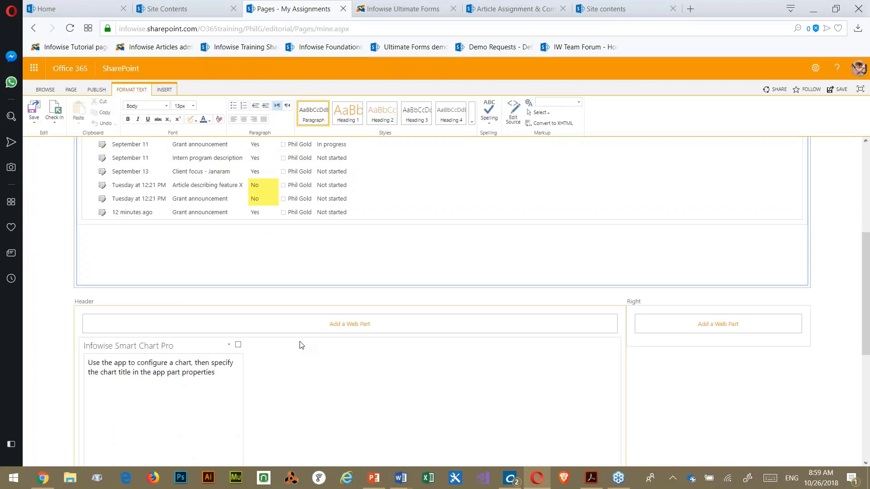
# - Edit the Infowise Smart Chart Pro web part in the Header zone and set its chart title to Chart 1
pyautogui.click(229, 346)
pyautogui.click(211, 403)
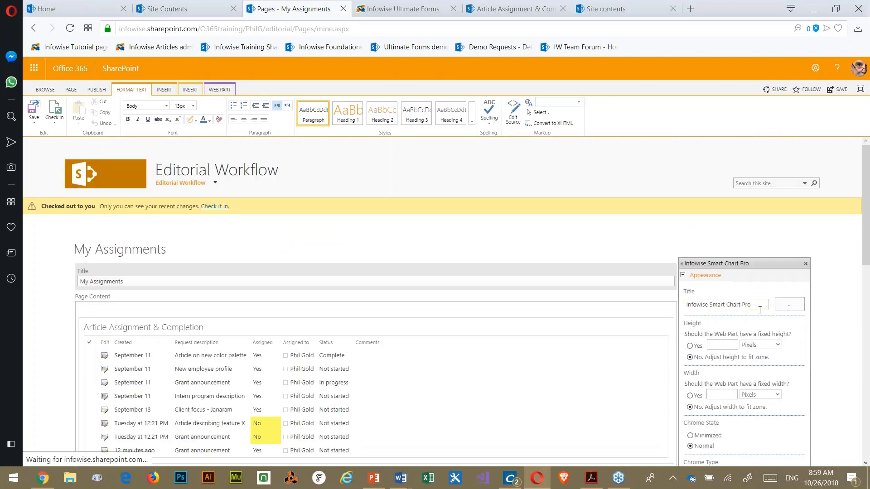
pyautogui.click(763, 302)
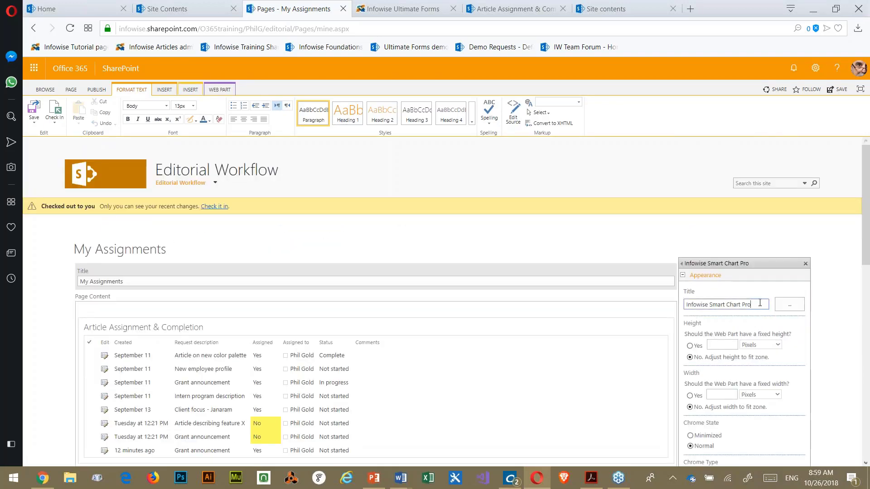
pyautogui.moveTo(759, 303); pyautogui.dragTo(669, 310)
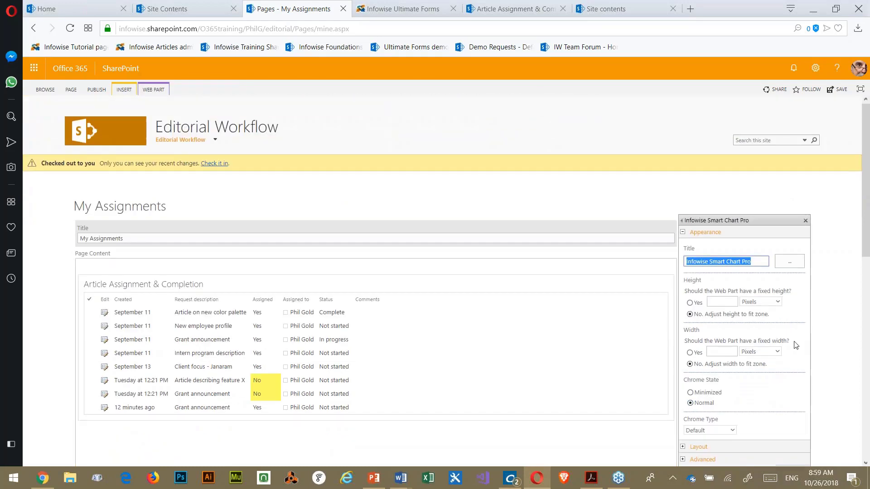
pyautogui.scroll(-3, 794, 330)
pyautogui.click(700, 361)
pyautogui.scroll(-3, 738, 351)
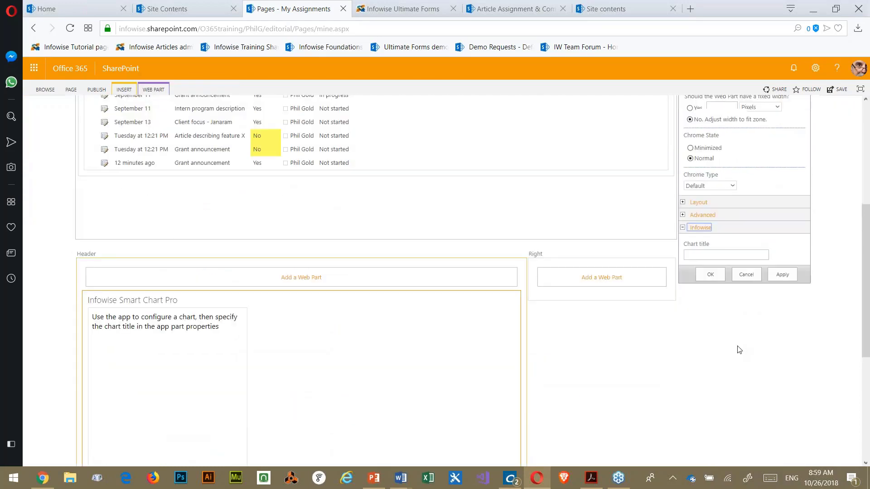
pyautogui.write('Chart 1')
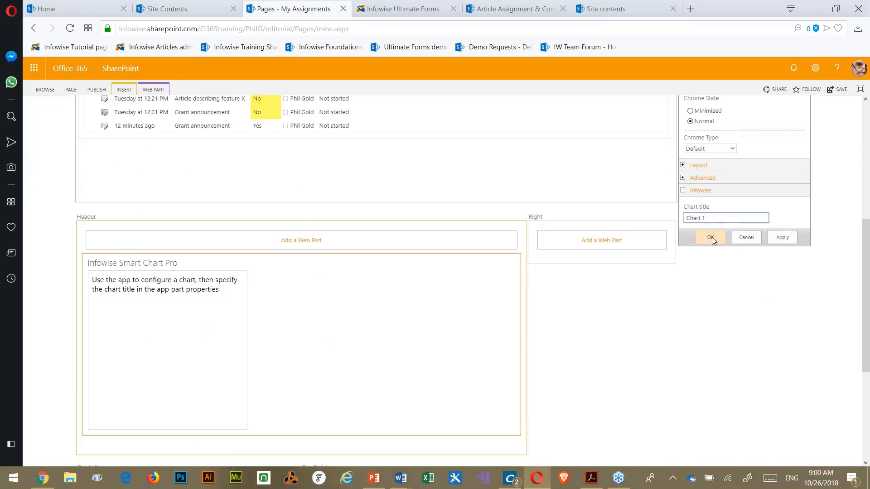
pyautogui.scroll(3, 738, 163)
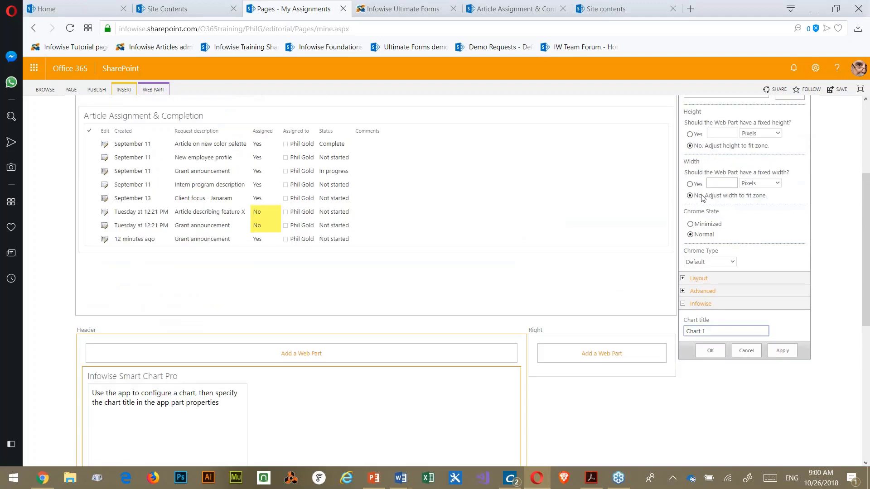
pyautogui.scroll(2, 716, 183)
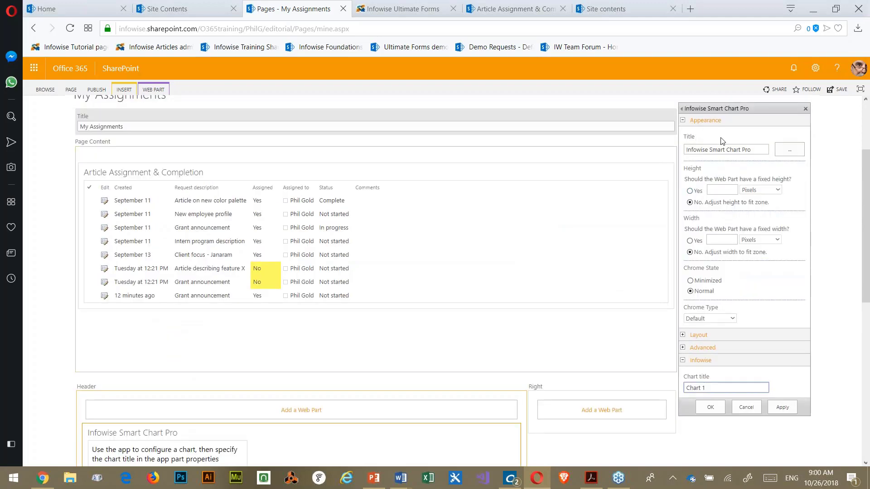
pyautogui.scroll(-3, 750, 151)
pyautogui.click(710, 407)
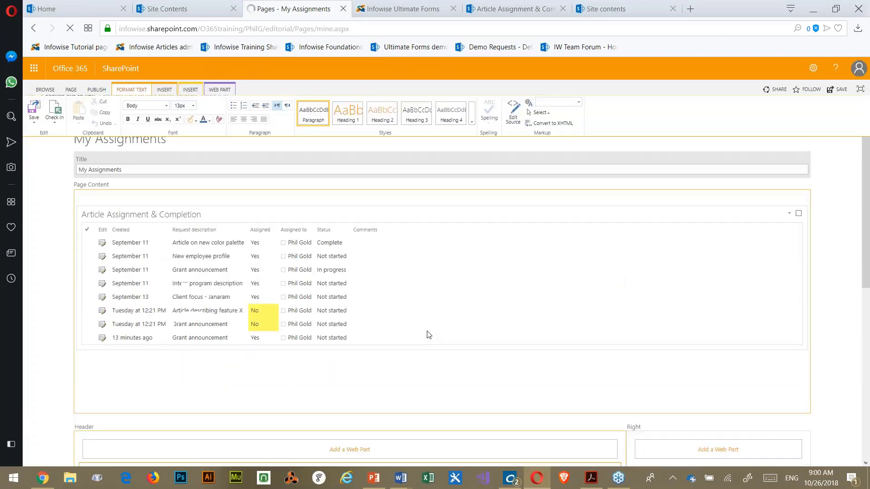
pyautogui.scroll(-5, 232, 333)
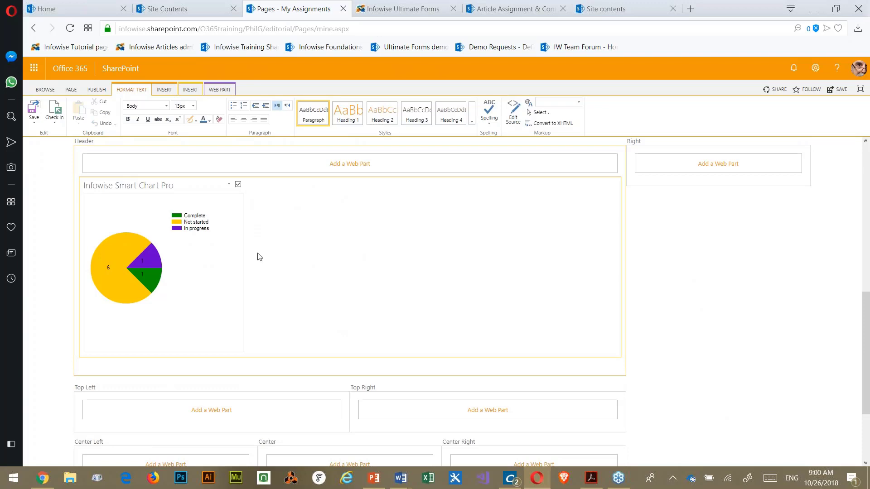
# - Publish the My Assignments page without comments and review the assignments list and status chart on it
pyautogui.scroll(1, 267, 267)
pyautogui.scroll(8, 355, 285)
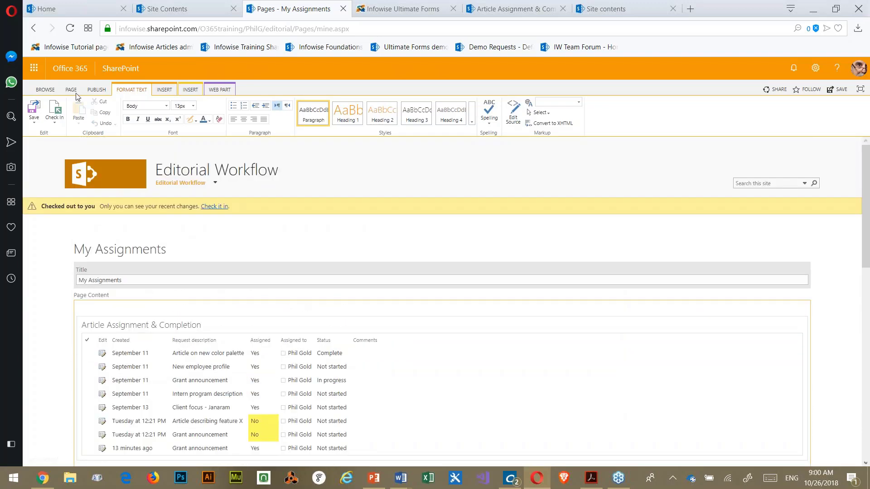
pyautogui.click(97, 89)
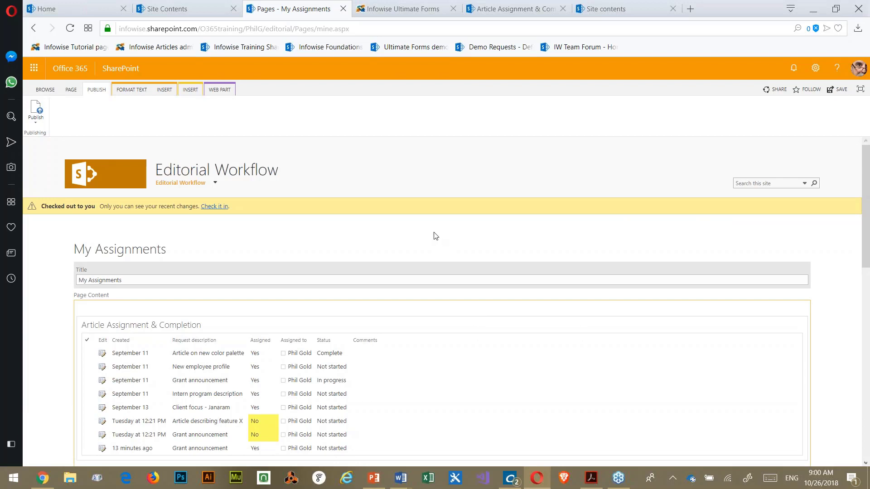
pyautogui.scroll(-2, 459, 212)
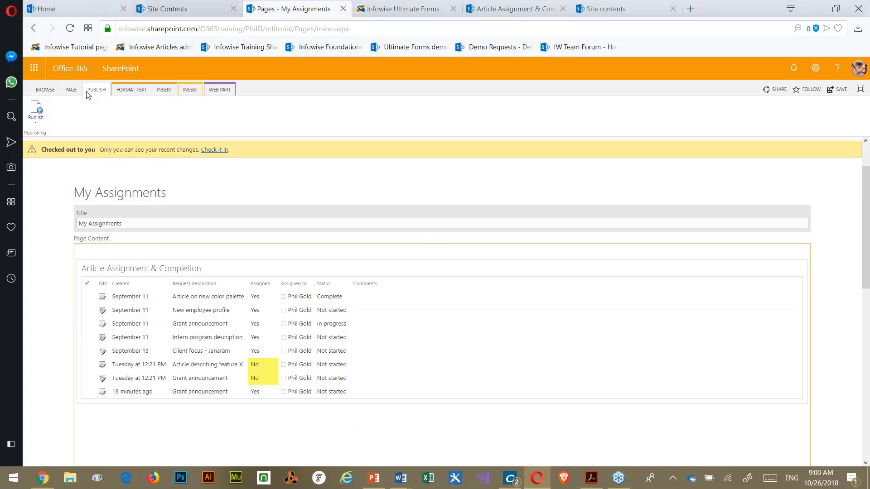
pyautogui.click(36, 111)
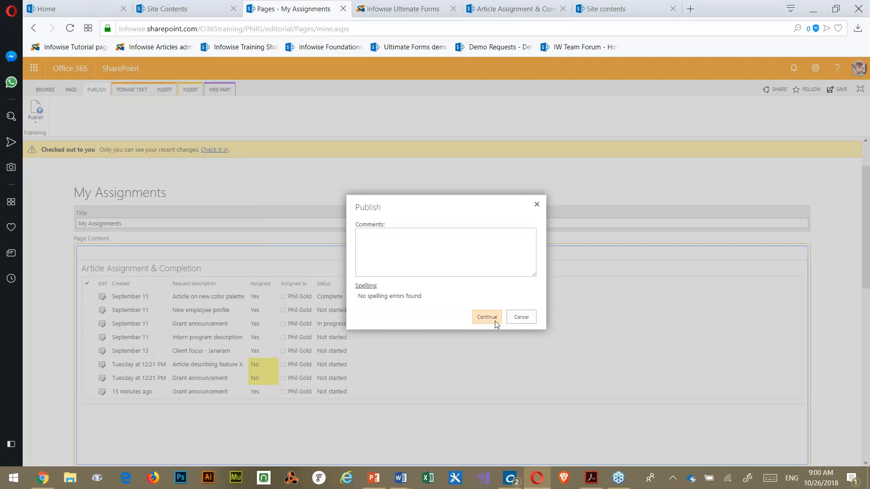
pyautogui.click(521, 317)
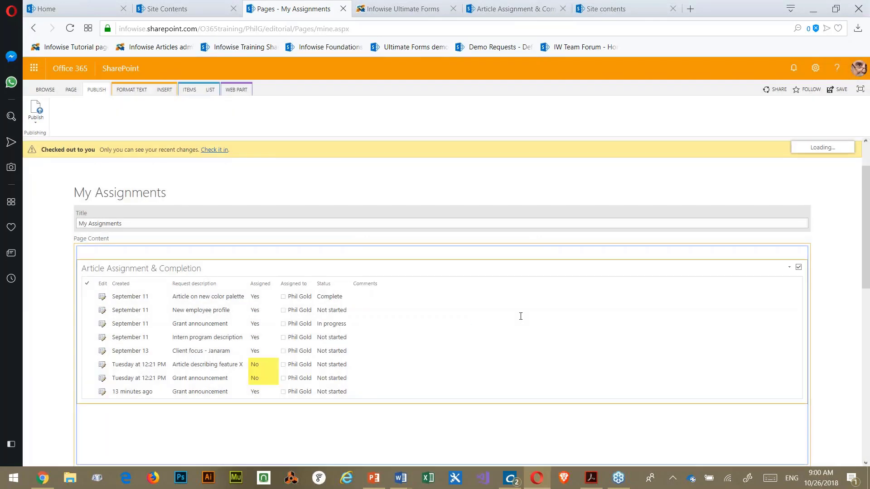
pyautogui.click(39, 116)
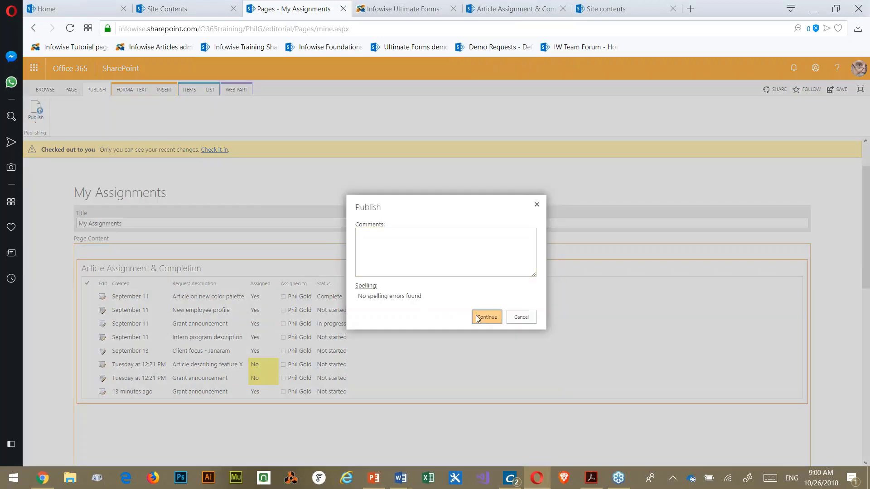
pyautogui.click(477, 319)
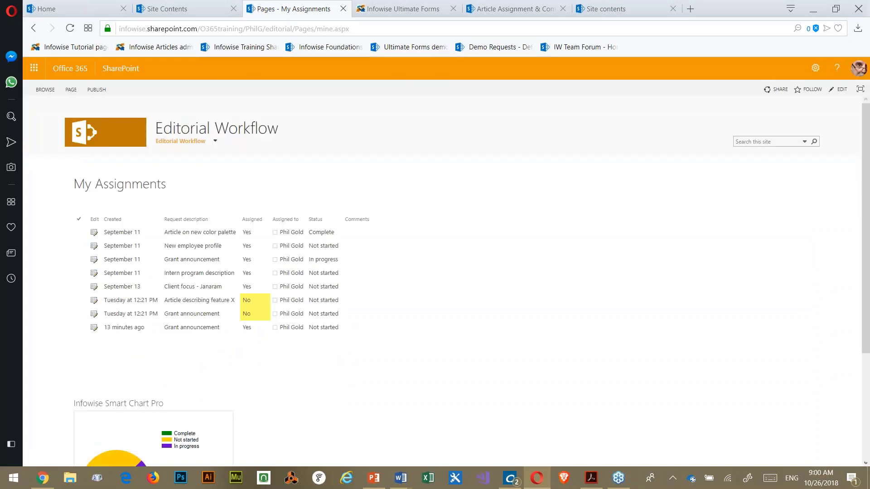
pyautogui.scroll(-4, 380, 330)
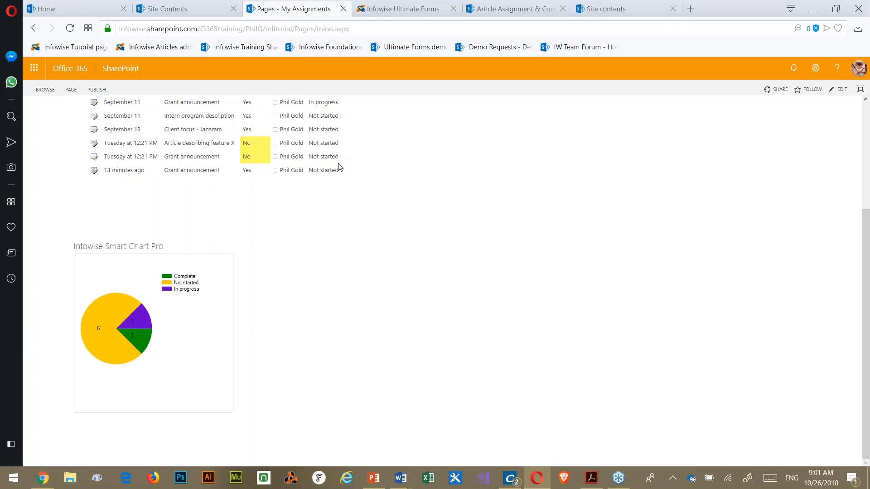
pyautogui.scroll(3, 258, 206)
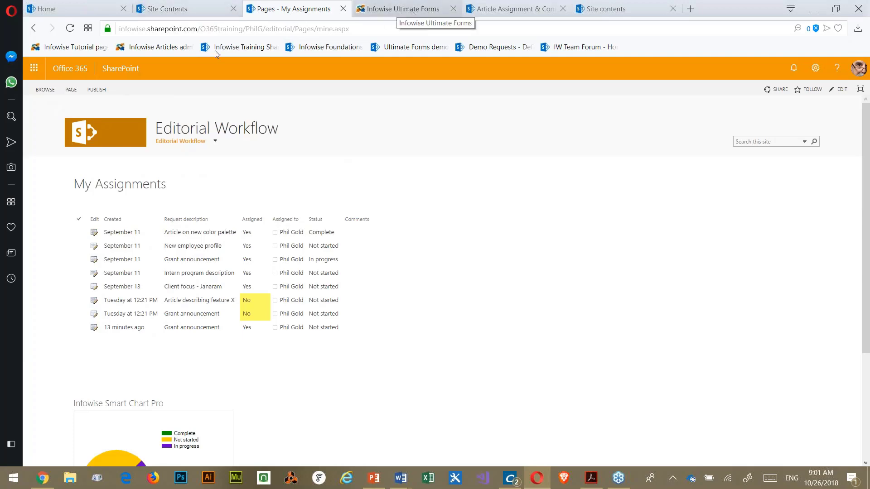
# - Open the Editorial Workflow home page and remove its Get started with your site tiles for everyone
pyautogui.click(399, 12)
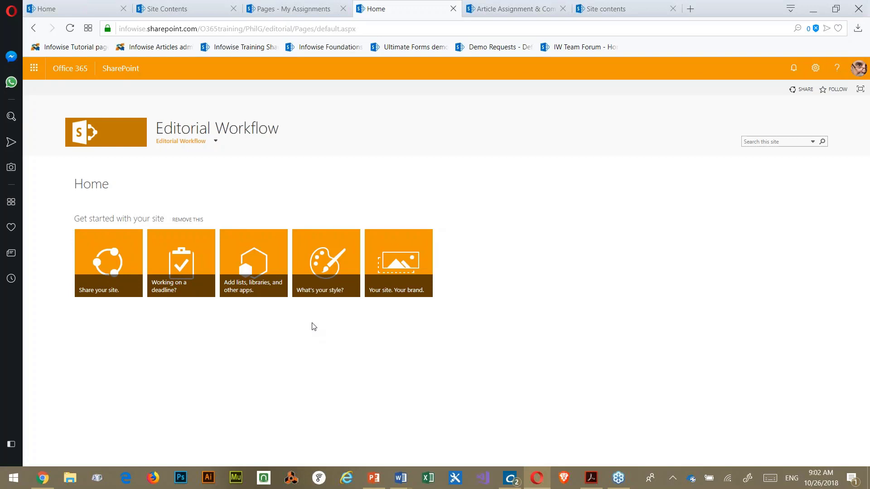
pyautogui.click(185, 220)
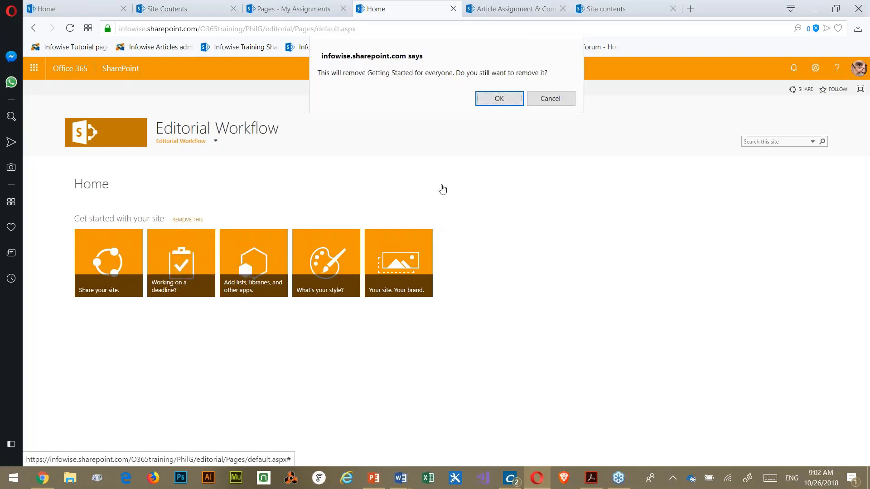
pyautogui.click(498, 96)
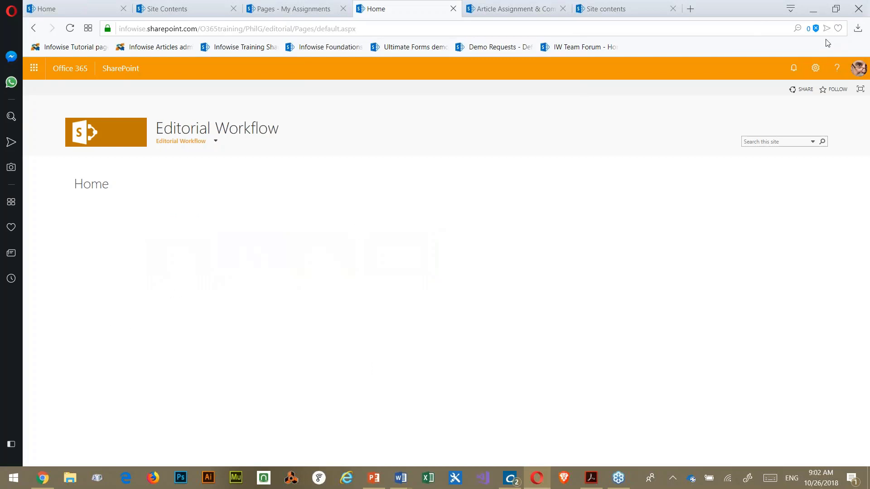
# - Put the Home page in edit mode and permanently delete the Get started with your site web part
pyautogui.click(815, 68)
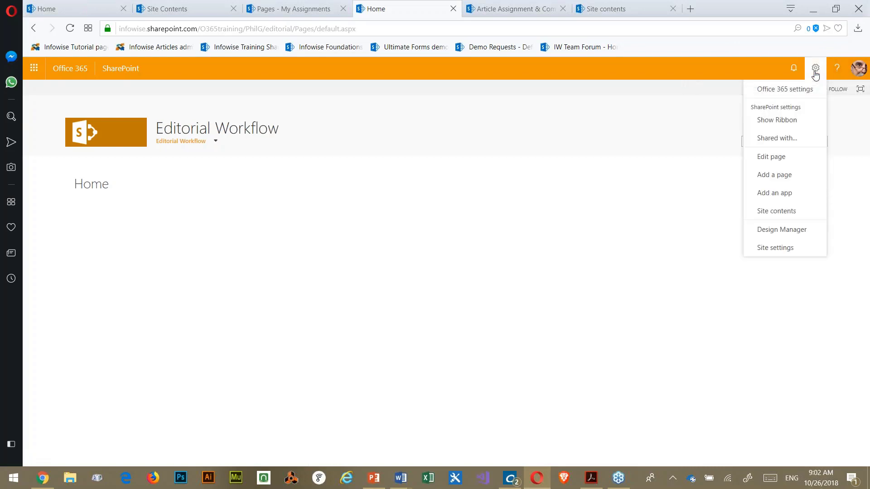
pyautogui.click(774, 156)
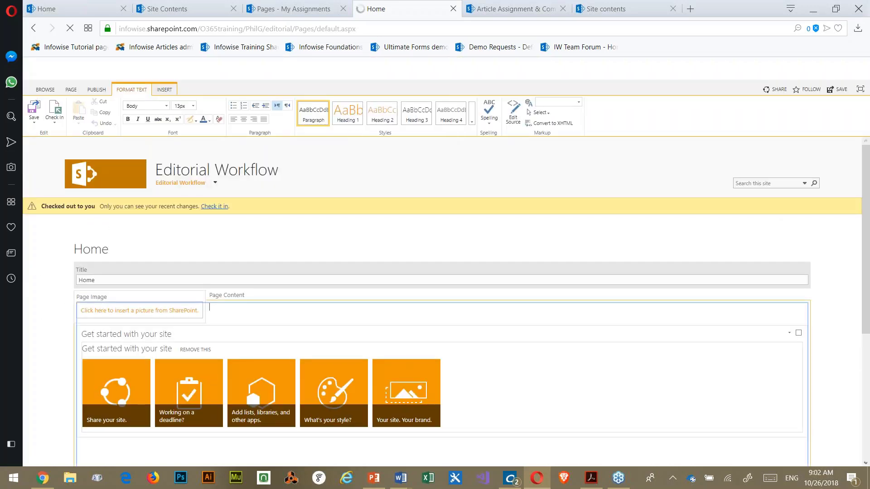
pyautogui.scroll(-3, 190, 289)
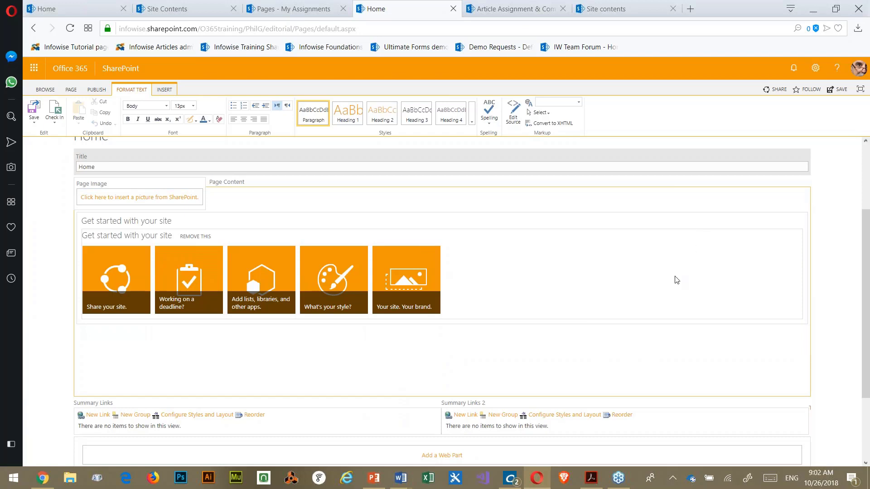
pyautogui.click(790, 220)
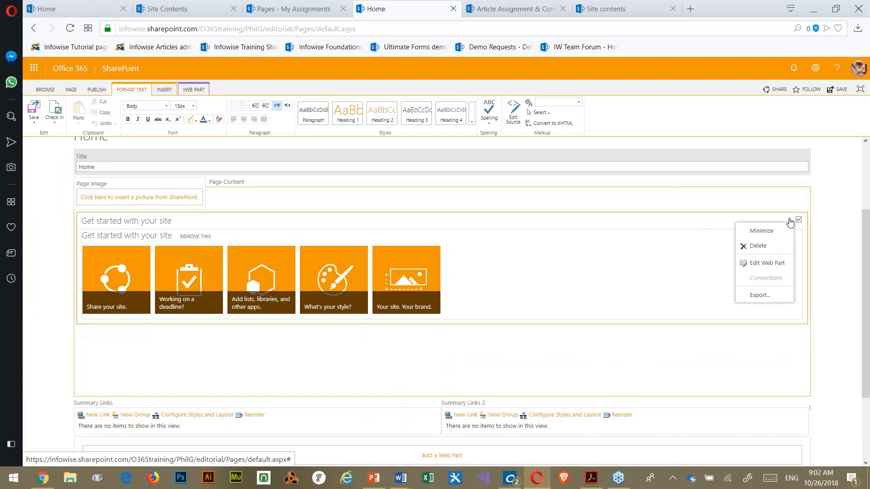
pyautogui.click(765, 250)
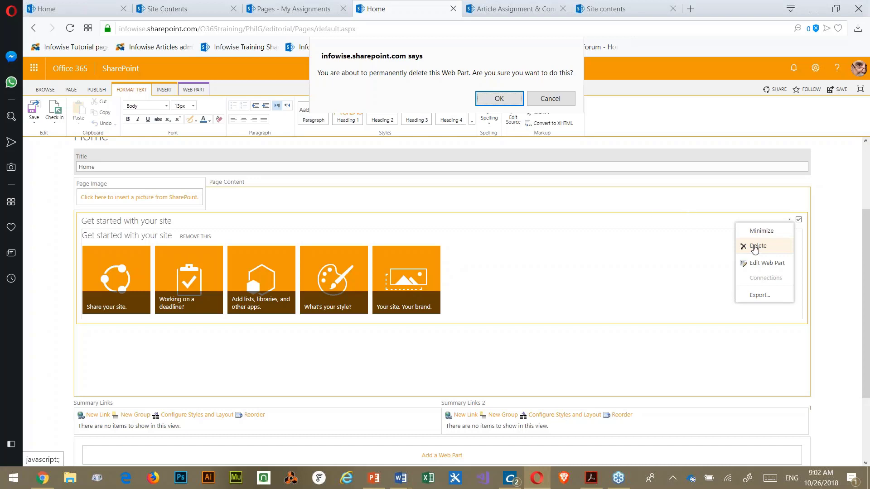
pyautogui.click(500, 100)
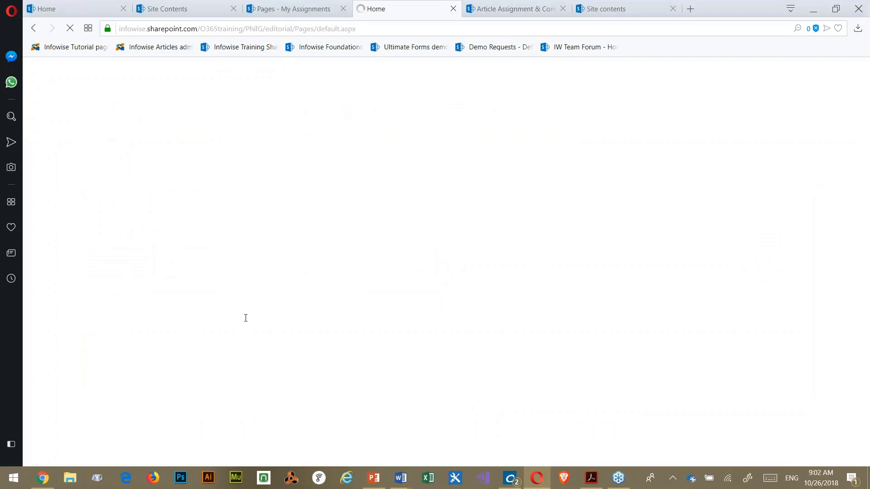
# - Insert the Promoted Links app part into the Home page's content area and publish the page without comments
pyautogui.click(213, 206)
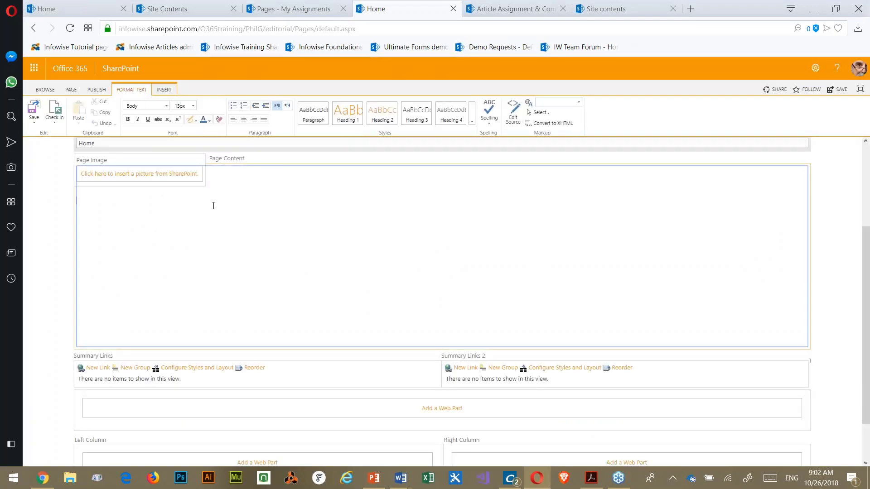
pyautogui.click(164, 89)
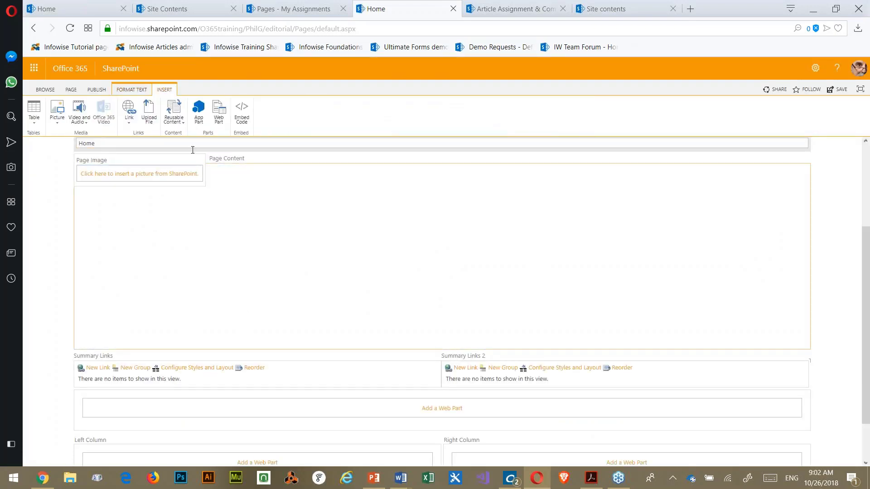
pyautogui.click(219, 111)
pyautogui.click(222, 116)
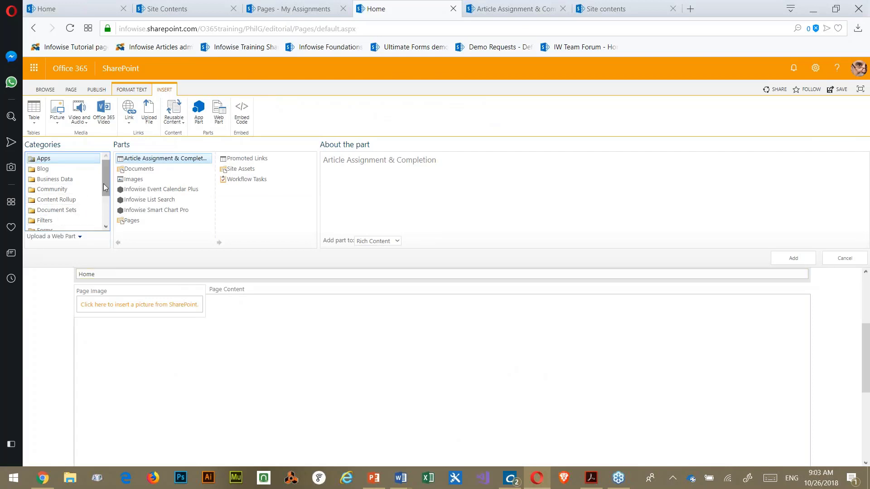
pyautogui.moveTo(107, 183); pyautogui.dragTo(103, 209)
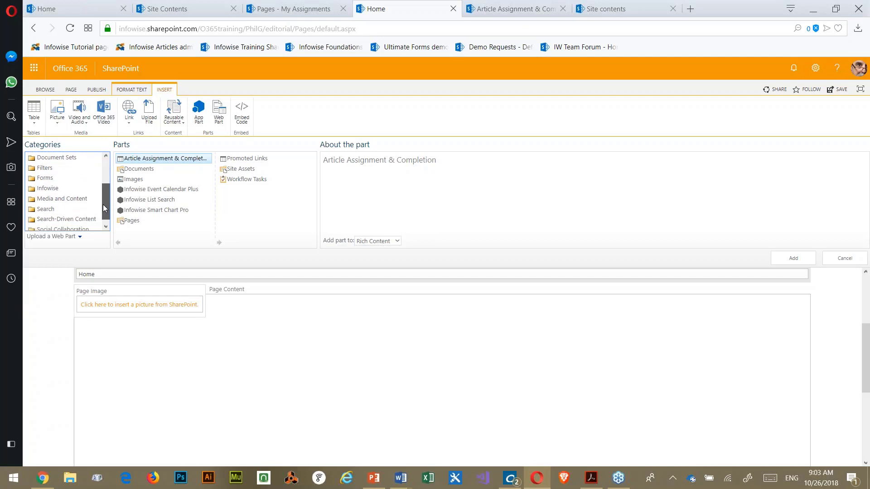
pyautogui.click(75, 202)
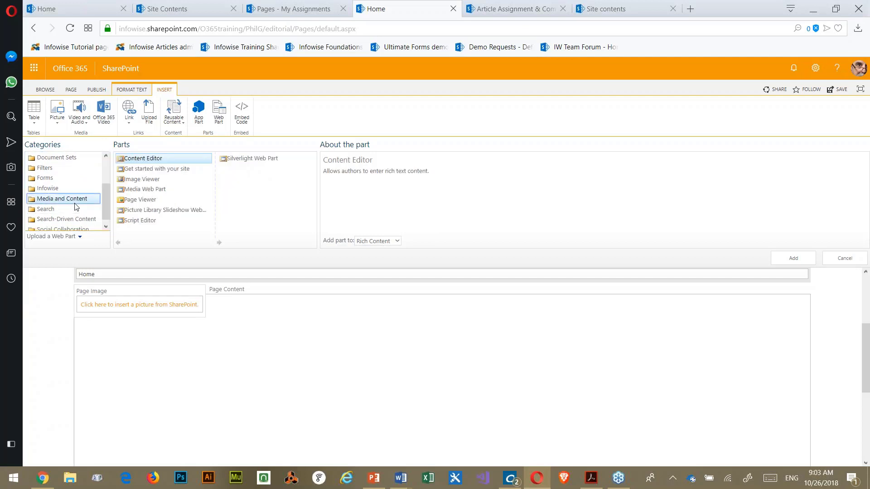
pyautogui.scroll(5, 107, 199)
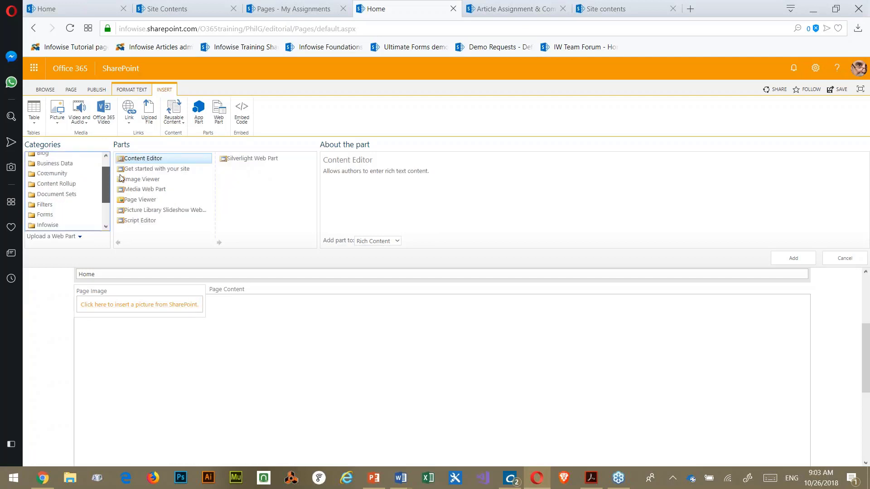
pyautogui.click(198, 113)
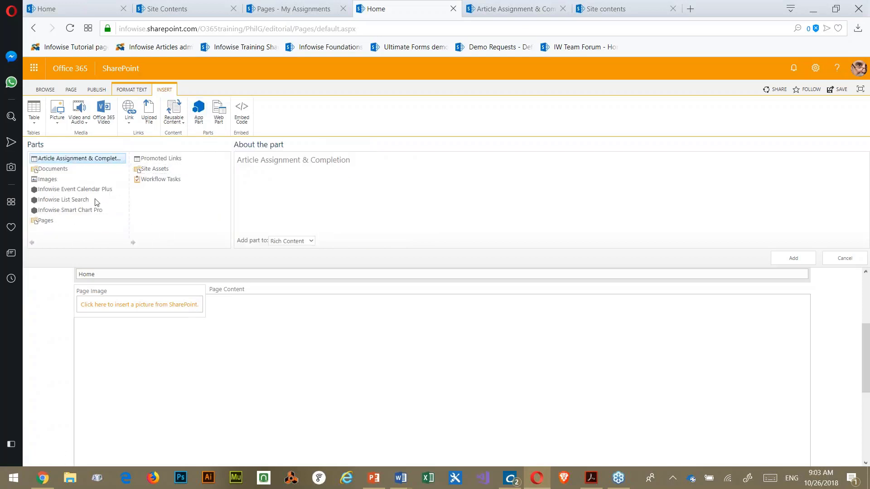
pyautogui.click(219, 113)
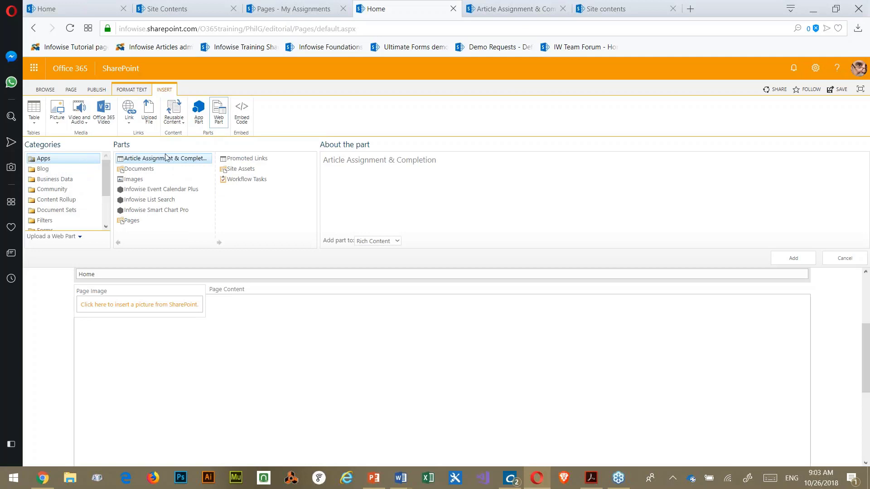
pyautogui.click(248, 159)
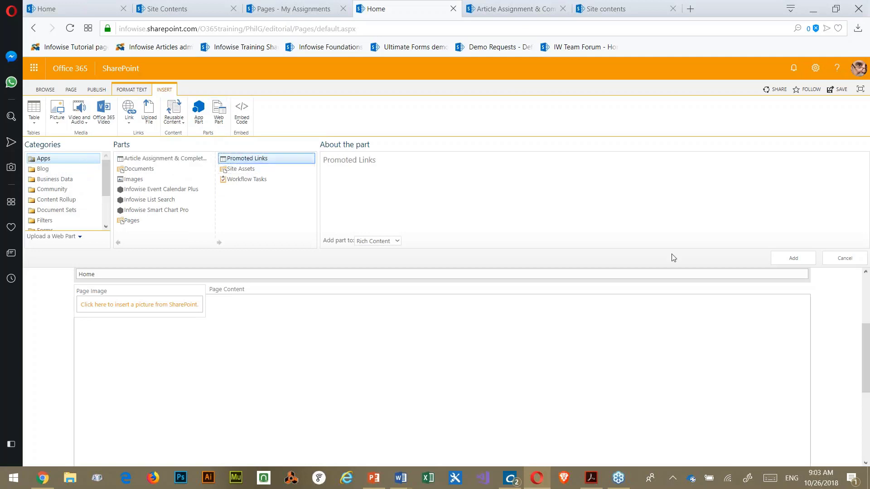
pyautogui.click(791, 261)
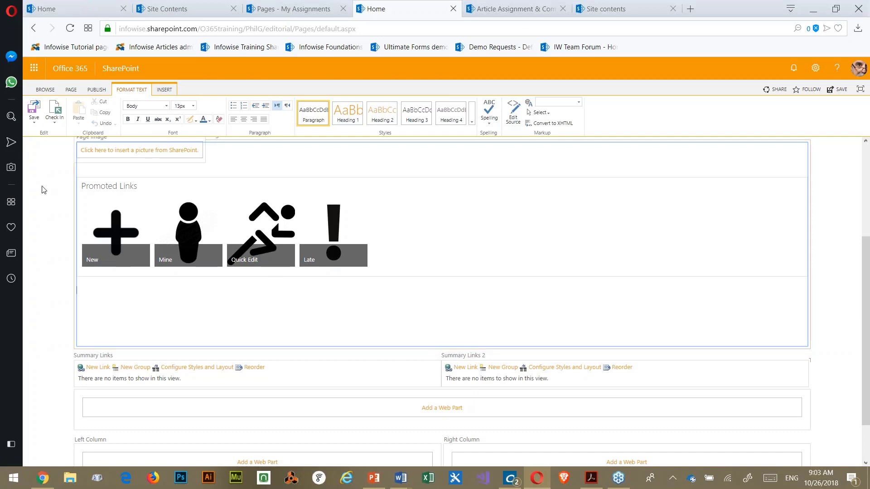
pyautogui.click(105, 91)
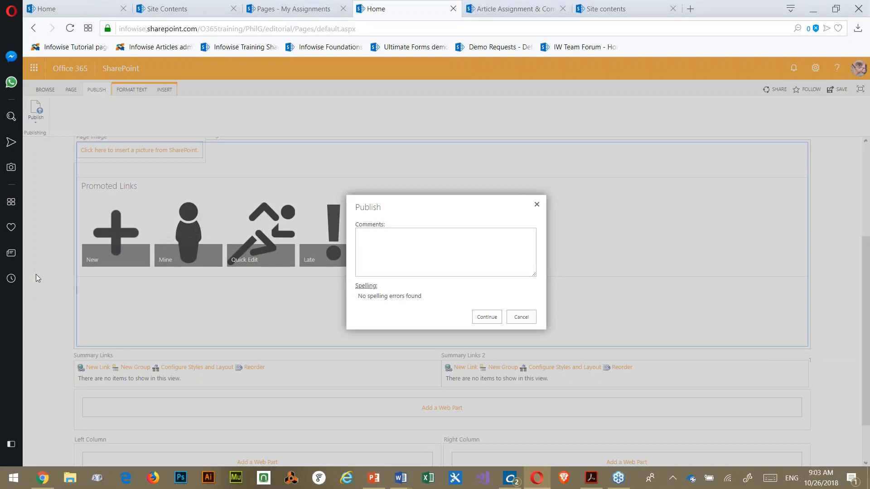
pyautogui.click(485, 317)
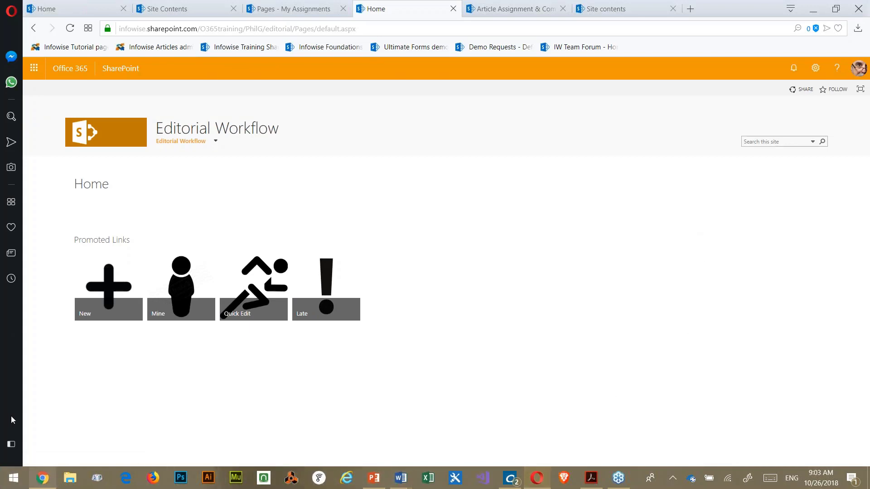
# - Review the Quick edit, My Assignments and Late pages and return to the Editorial Workflow home page
pyautogui.click(77, 292)
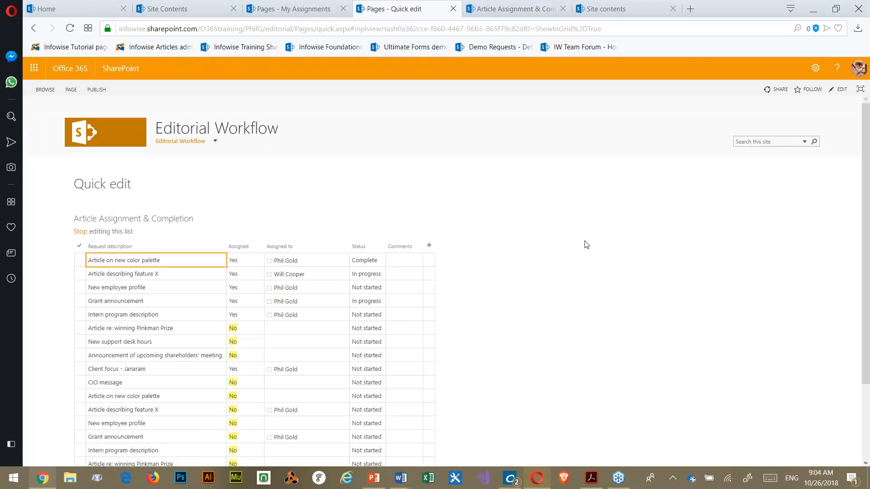
pyautogui.scroll(-2, 580, 247)
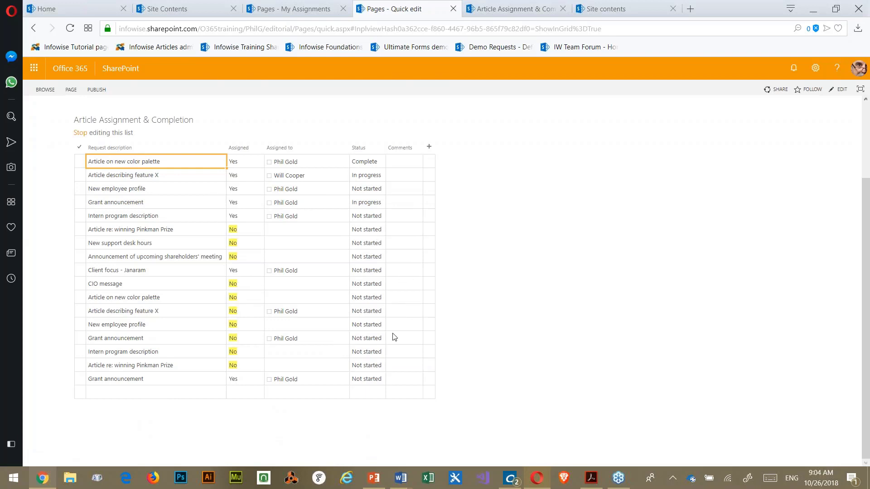
pyautogui.scroll(2, 308, 261)
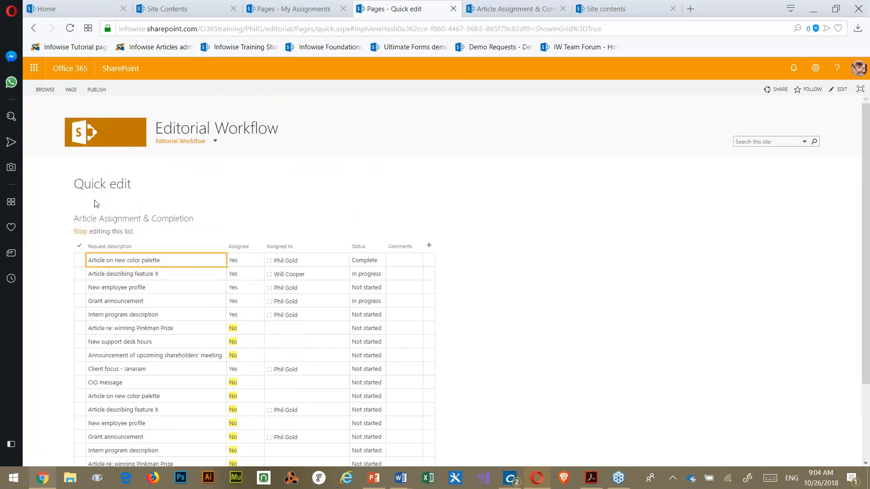
pyautogui.click(180, 142)
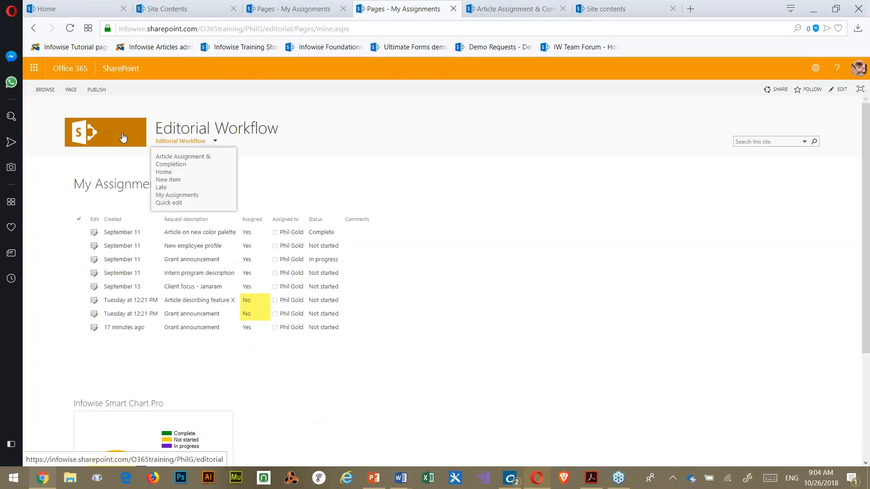
pyautogui.click(195, 259)
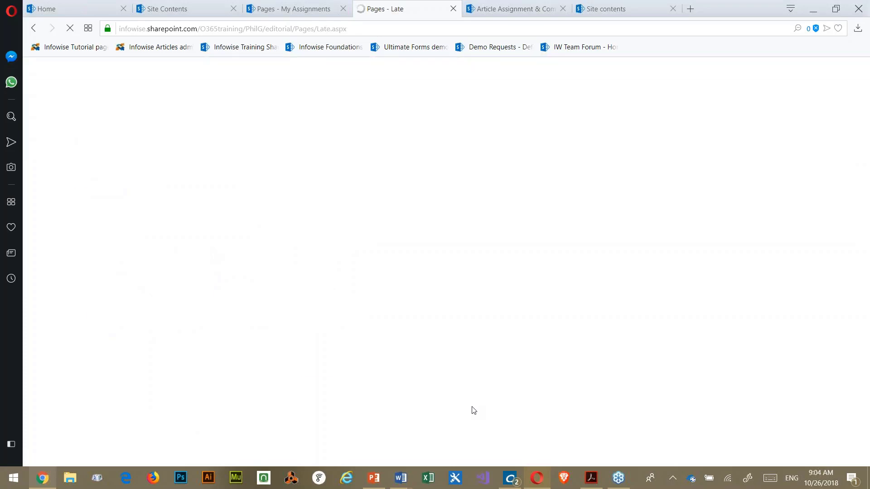
pyautogui.scroll(-4, 476, 271)
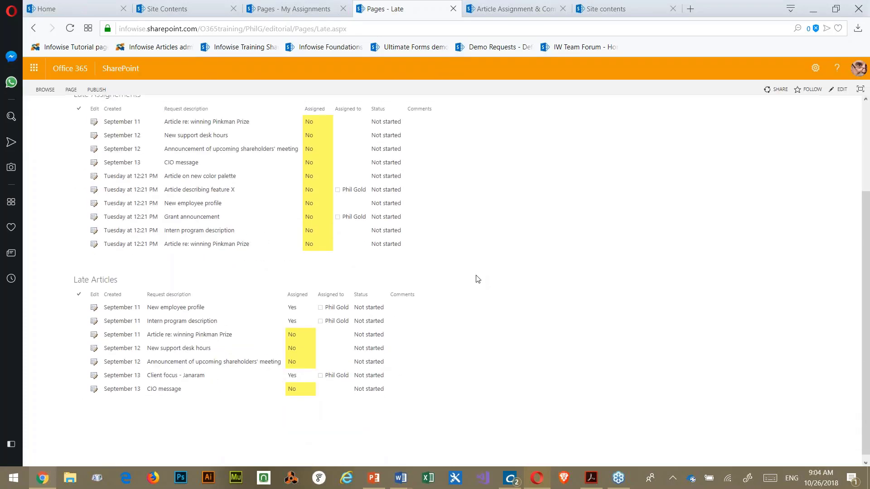
pyautogui.scroll(3, 476, 279)
pyautogui.click(128, 139)
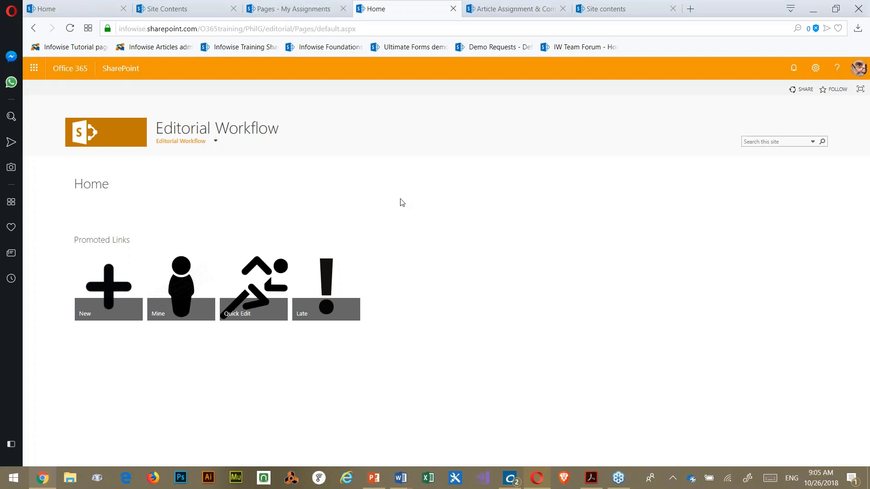
# - Set the site's current navigation to structural navigation displaying only the navigation items below the current site, and save the settings
pyautogui.click(814, 69)
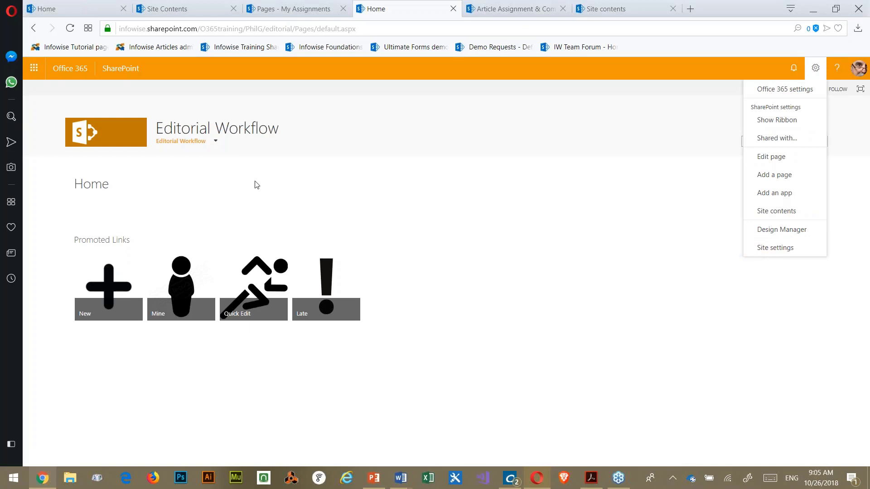
pyautogui.click(790, 250)
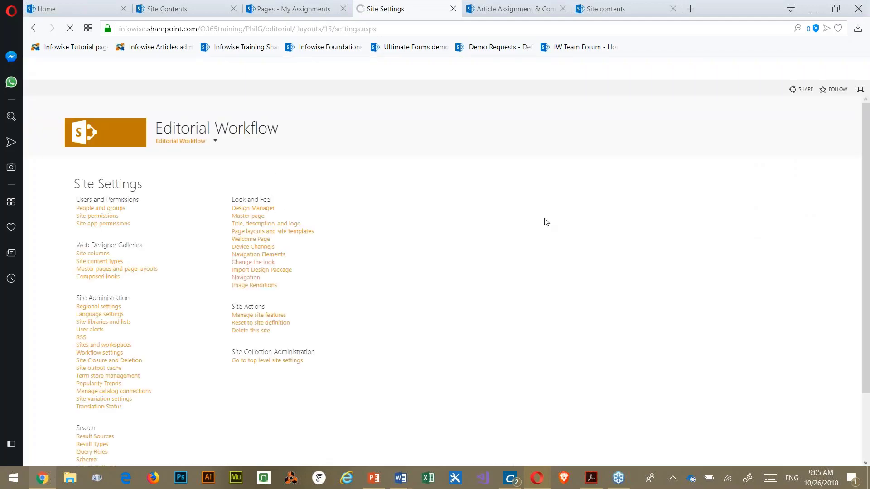
pyautogui.click(252, 276)
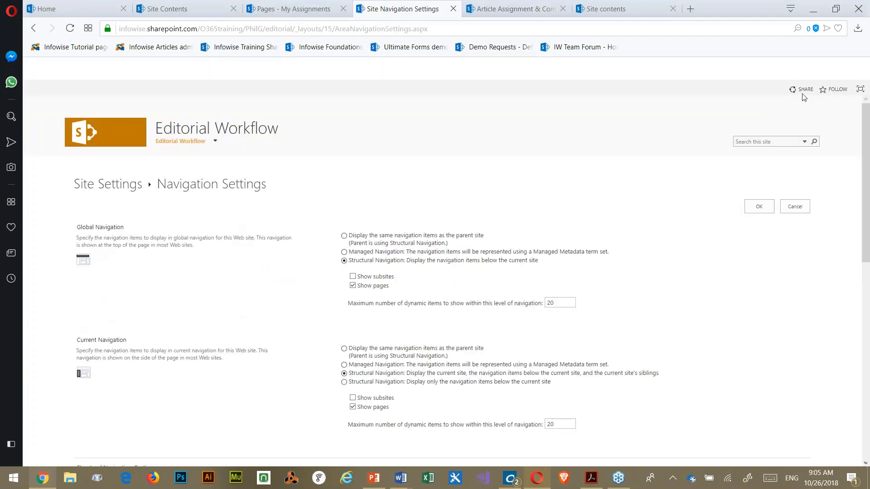
pyautogui.scroll(-7, 600, 283)
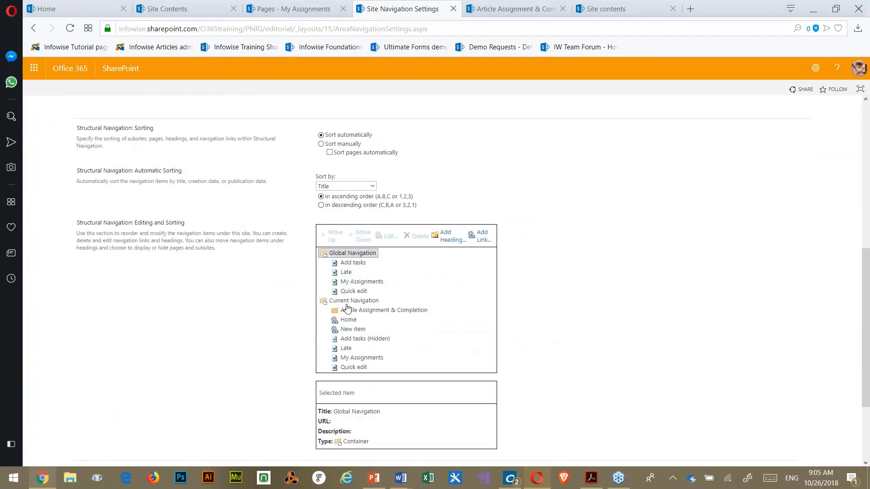
pyautogui.scroll(3, 389, 190)
pyautogui.click(344, 156)
pyautogui.scroll(-3, 590, 277)
pyautogui.scroll(-3, 590, 276)
pyautogui.click(759, 404)
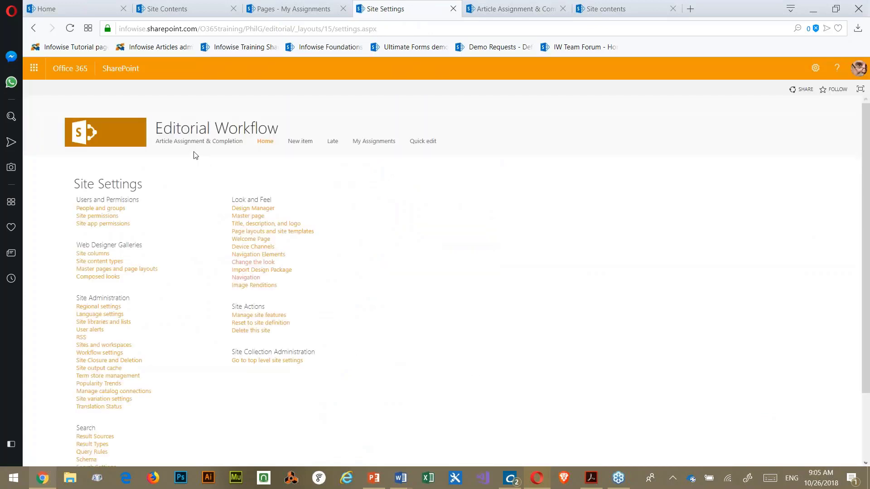
# - Try the site navigation from the home page to the Late page and open the full list behind Late Assignements
pyautogui.click(141, 146)
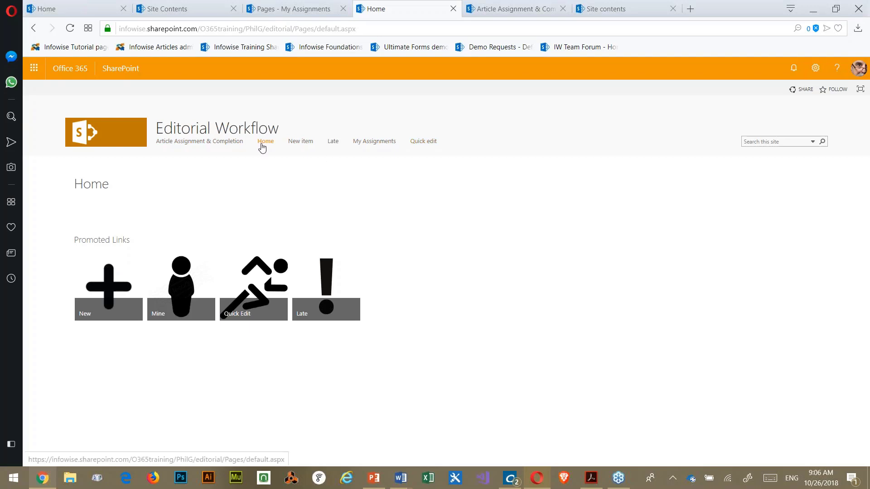
pyautogui.click(334, 143)
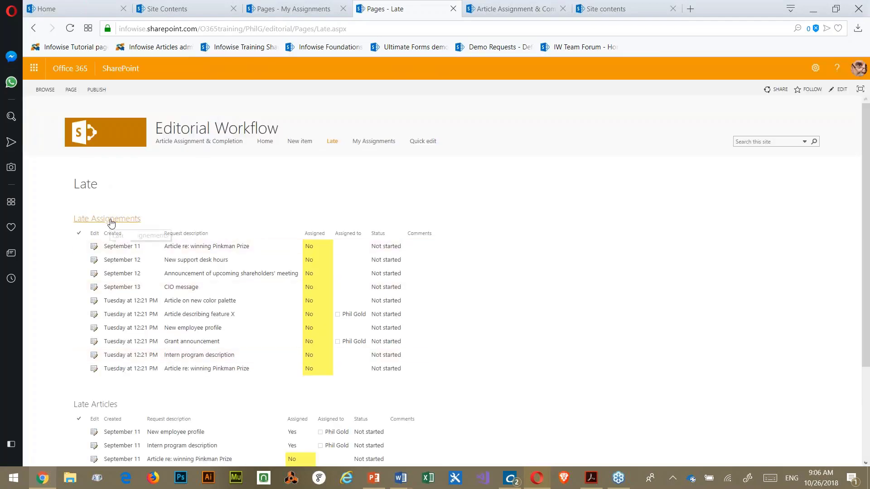
pyautogui.click(107, 219)
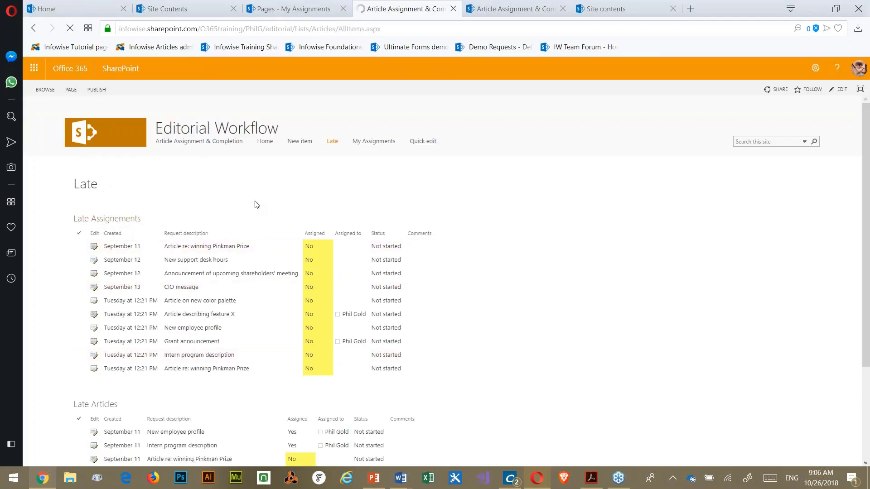
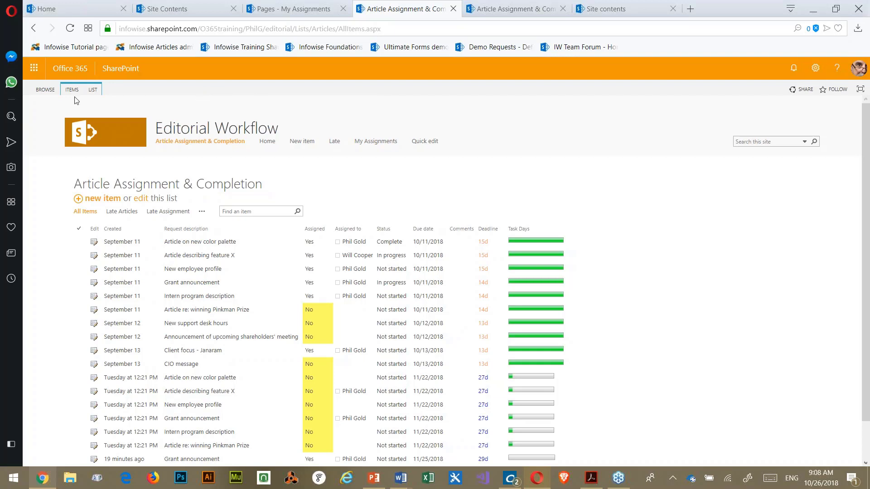
# - Open the Infowise Ultimate Forms design page for the Article Assignment & Completion list and go to its Actions settings
pyautogui.click(93, 90)
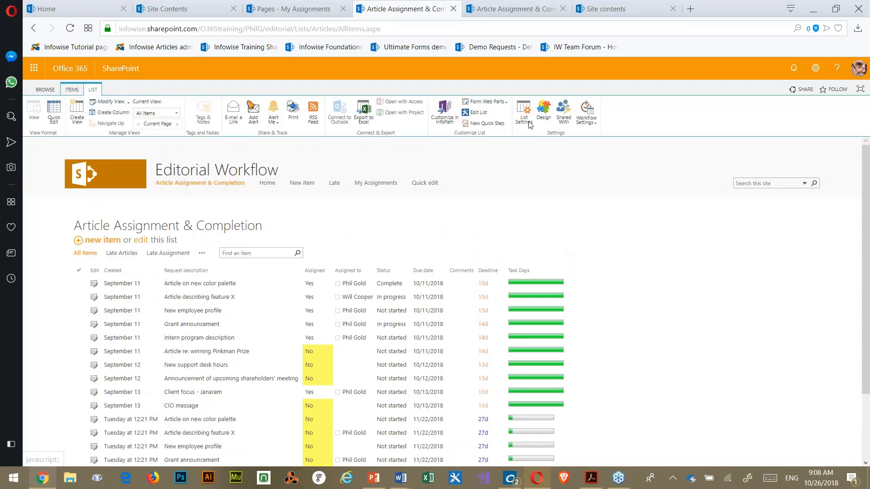
pyautogui.click(544, 115)
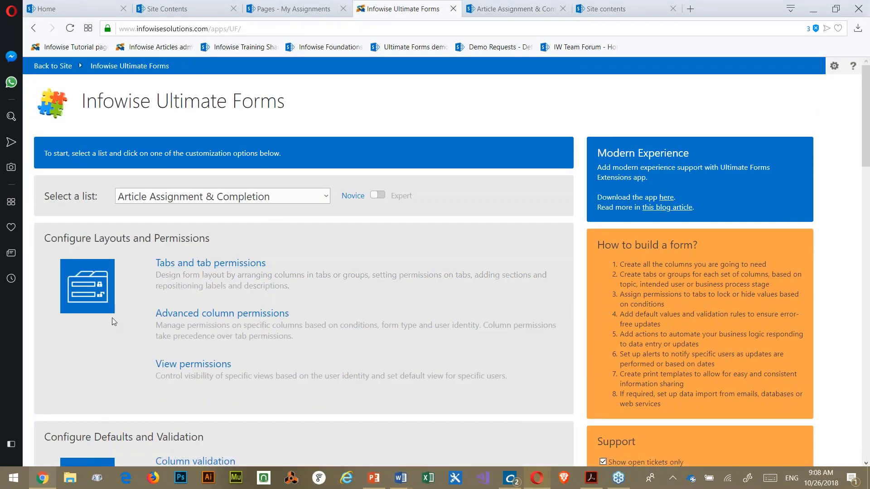
pyautogui.scroll(-1, 121, 333)
pyautogui.scroll(-5, 121, 333)
pyautogui.scroll(-5, 152, 195)
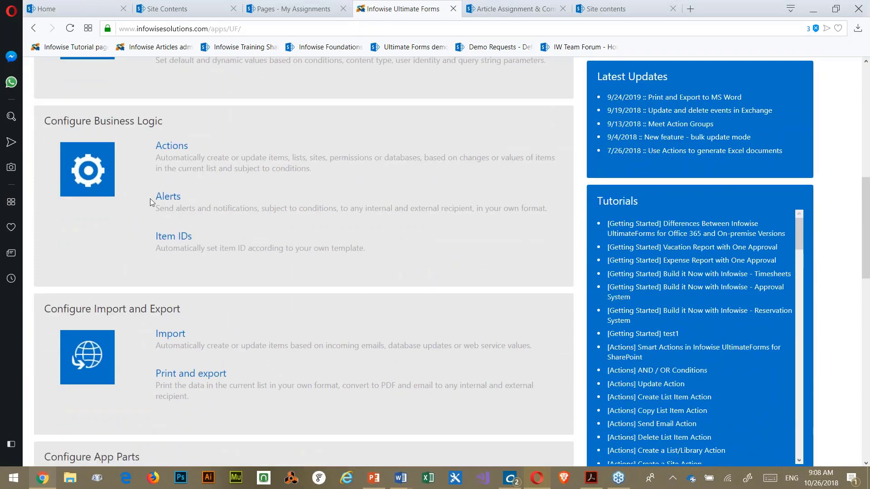
pyautogui.click(180, 150)
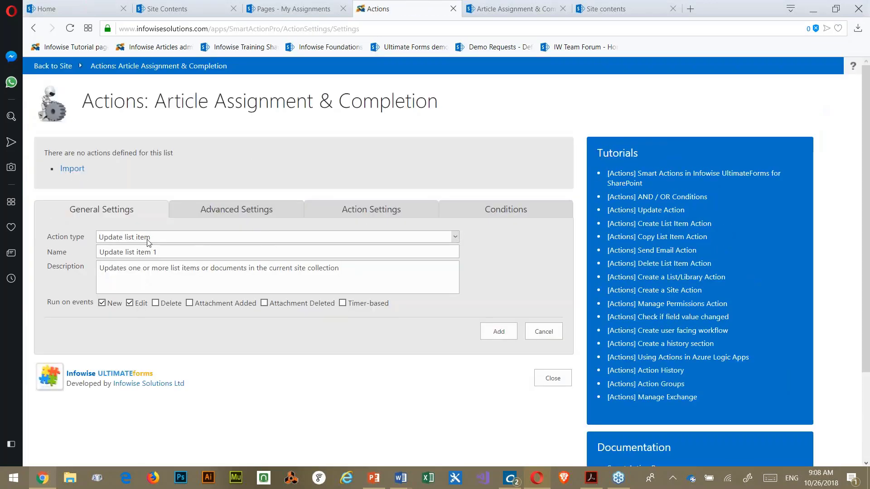
# - Name the update list item action "Change status to escalated for late items" and use the same text as its description
pyautogui.click(65, 254)
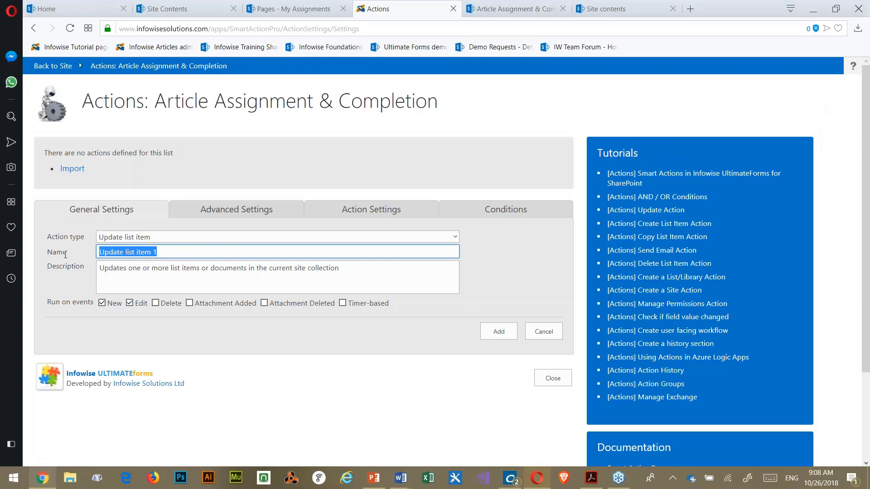
pyautogui.write('Change status to escale')
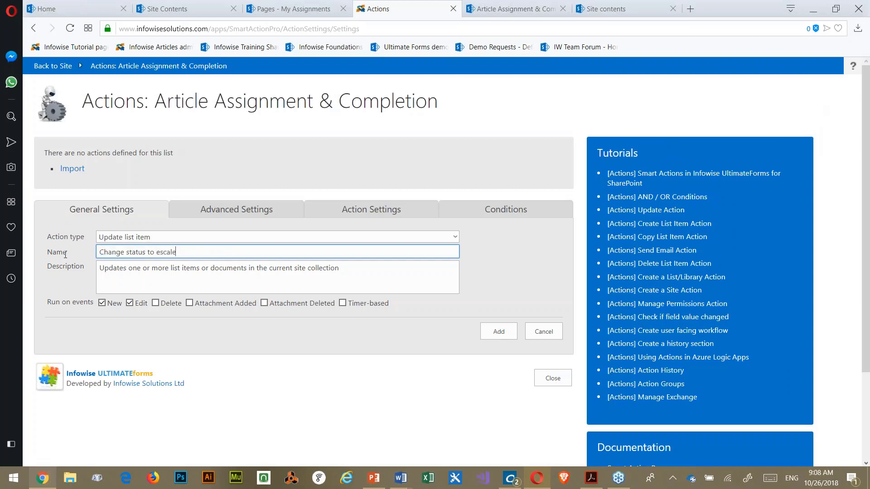
pyautogui.write('ted for late items')
pyautogui.rightClick(164, 252)
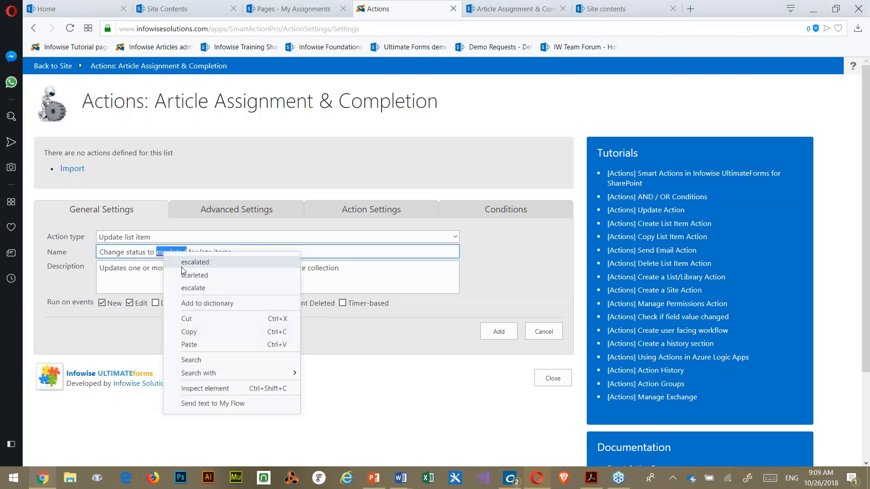
pyautogui.click(194, 262)
pyautogui.moveTo(254, 251); pyautogui.dragTo(90, 262)
pyautogui.hotkey('ctrl', 'c')
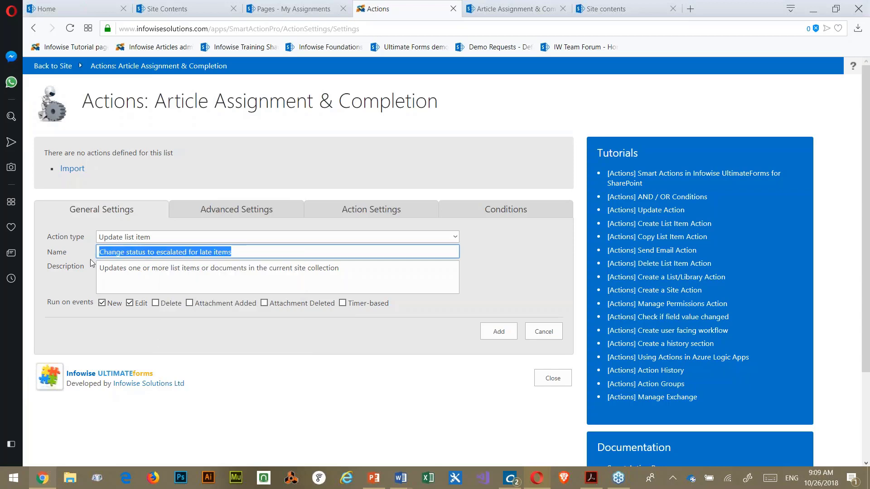
pyautogui.moveTo(345, 269); pyautogui.dragTo(83, 278)
pyautogui.hotkey('ctrl', 'v')
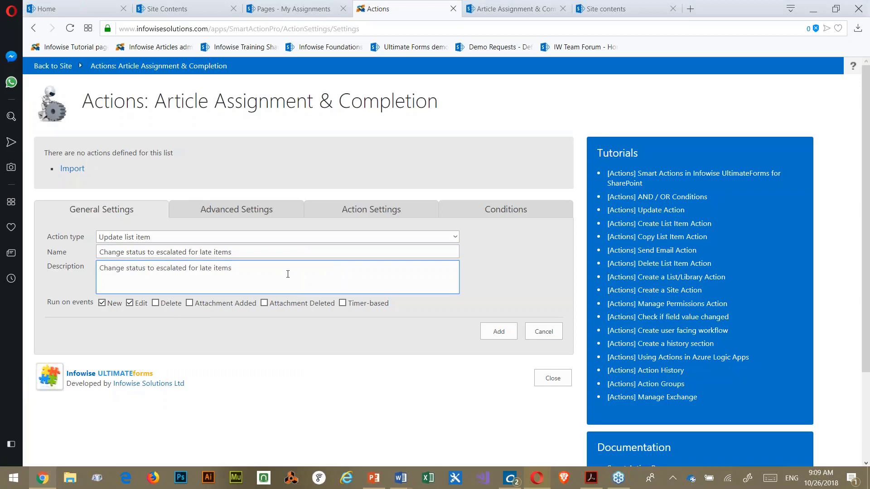
# - Stop the action from running on new items and add a timer-based daily run at AM 12:00
pyautogui.click(102, 303)
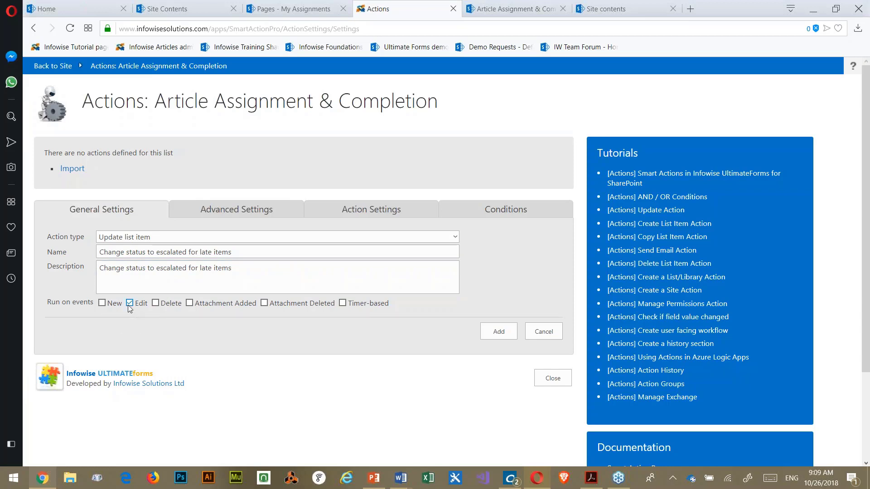
pyautogui.click(342, 303)
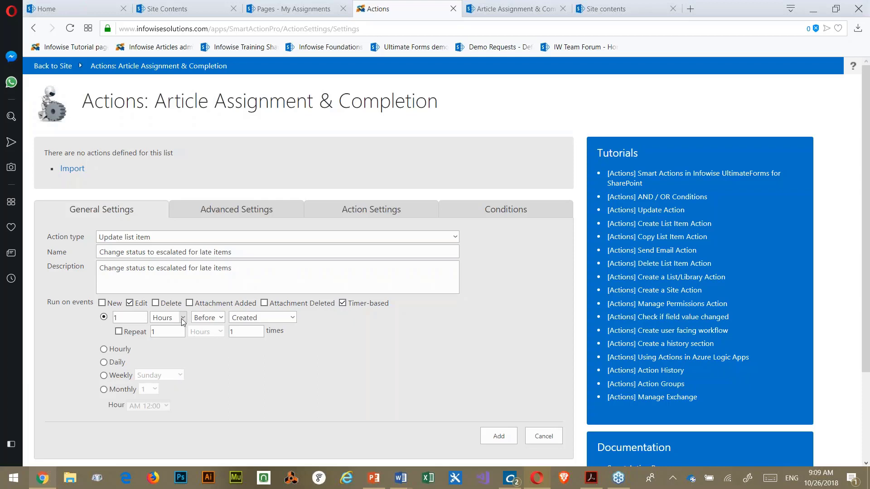
pyautogui.click(104, 363)
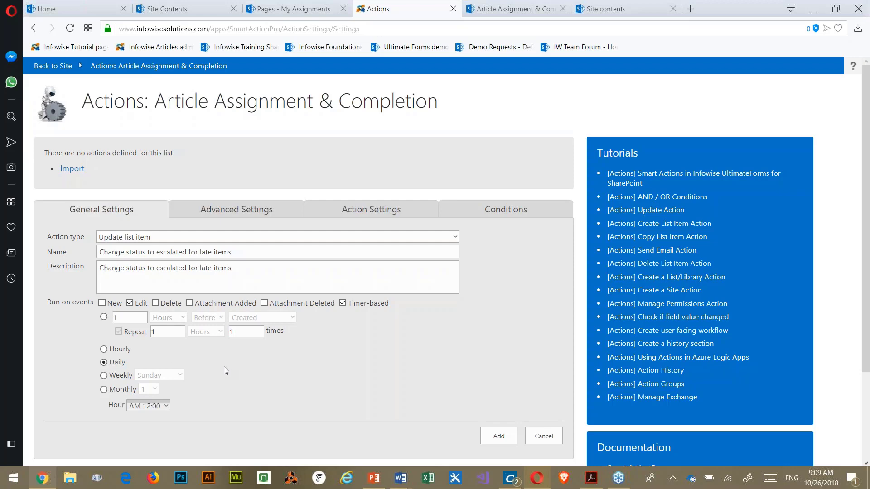
pyautogui.scroll(-3, 223, 369)
pyautogui.click(161, 290)
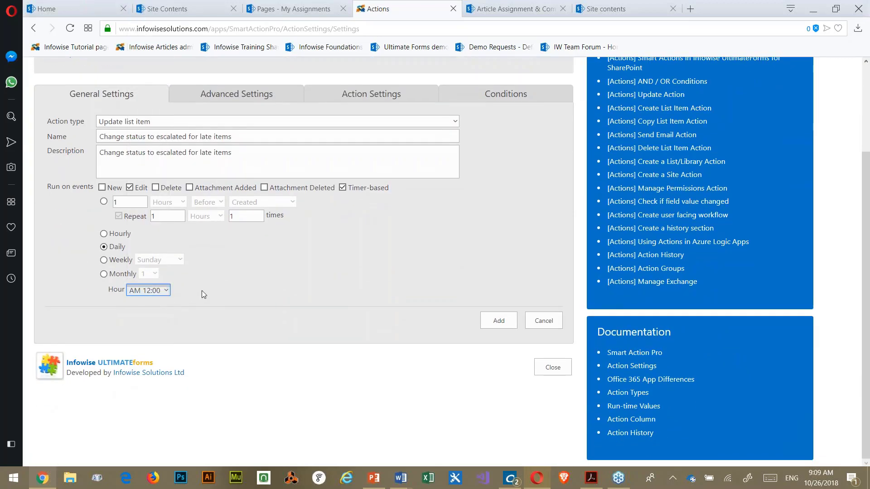
pyautogui.click(221, 276)
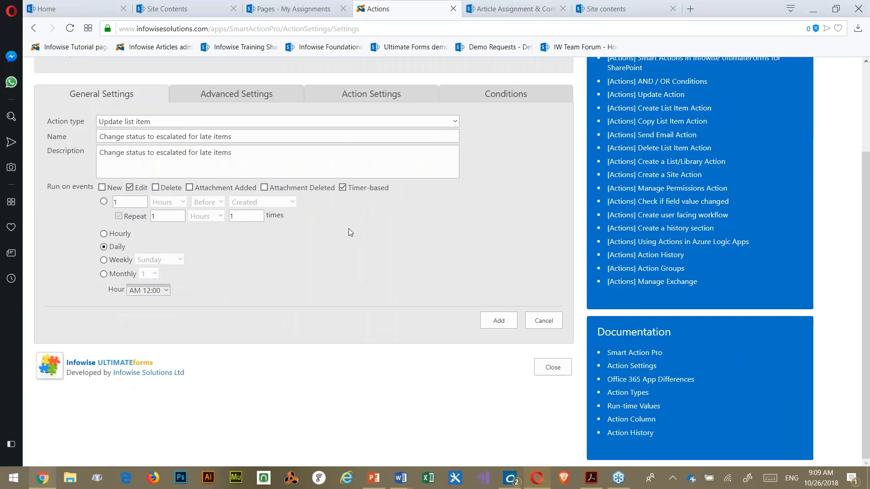
pyautogui.scroll(1, 352, 234)
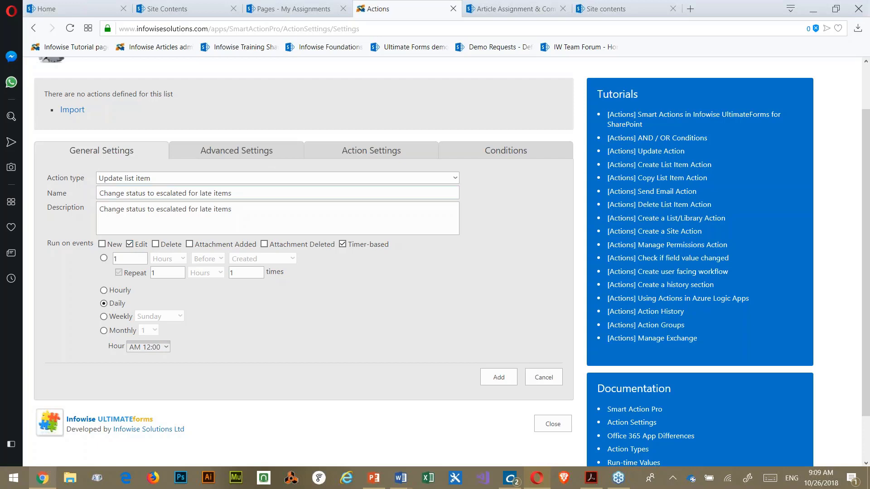
# - Have the action set Status to Escalated in the current list, and delete the stray empty Assigned value
pyautogui.click(236, 154)
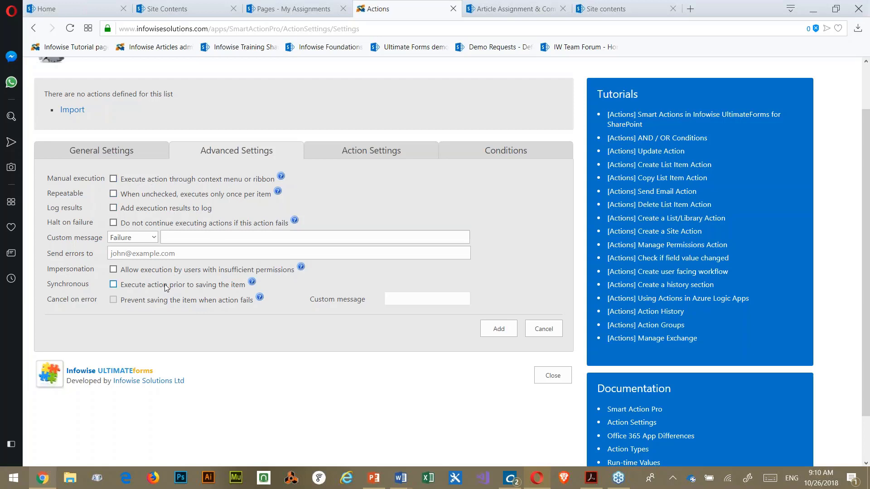
pyautogui.click(376, 157)
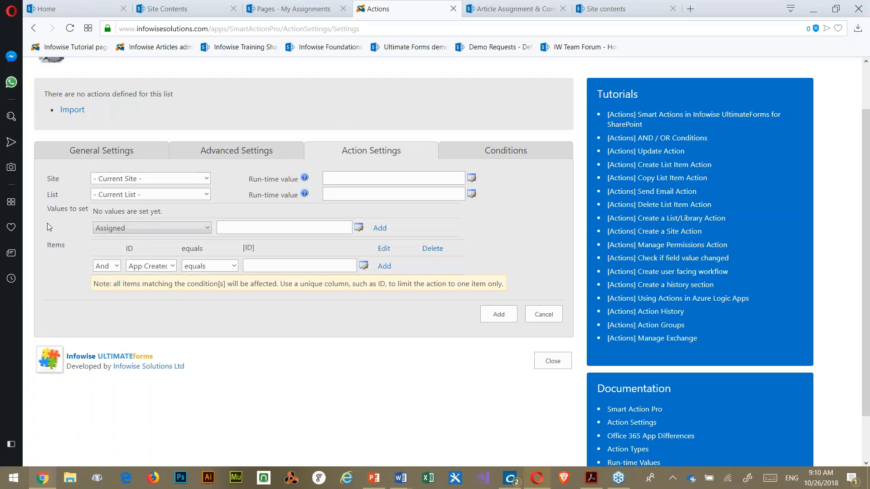
pyautogui.click(206, 229)
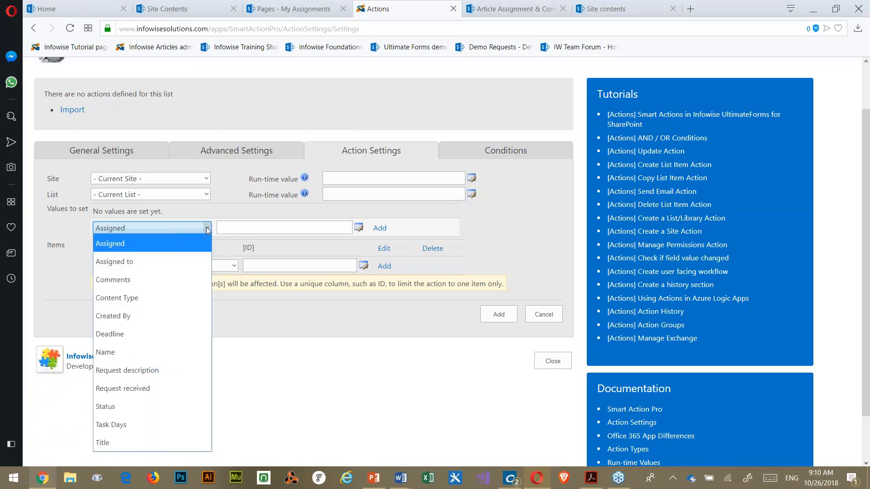
pyautogui.click(154, 406)
pyautogui.click(265, 228)
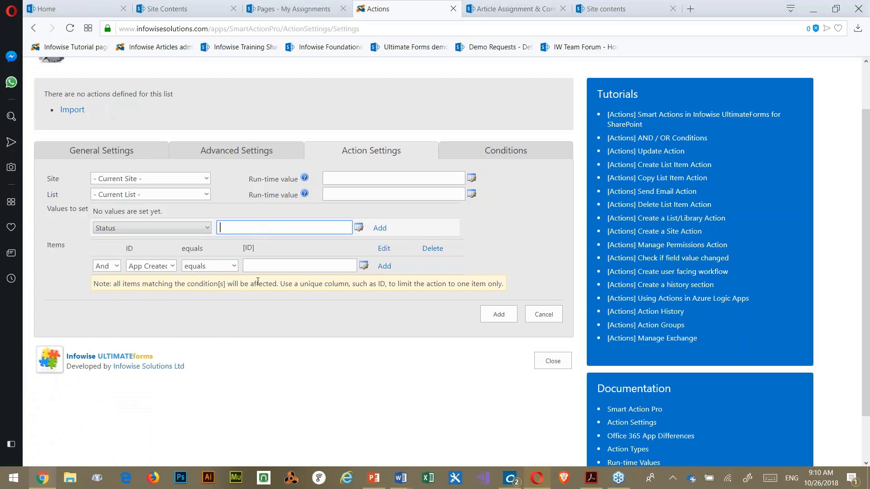
pyautogui.write('Escalated')
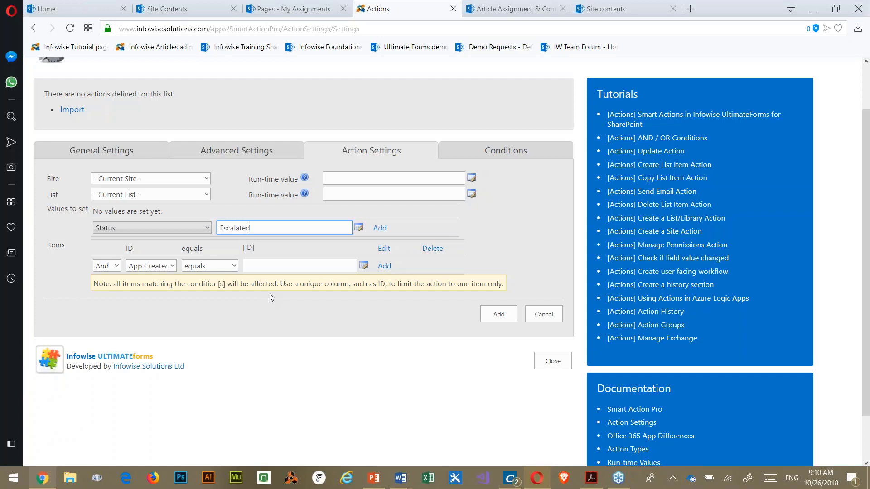
pyautogui.click(379, 231)
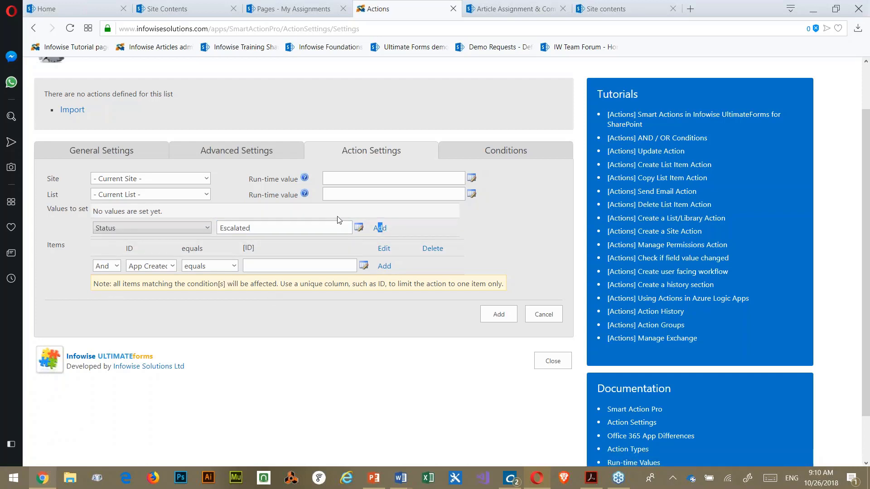
pyautogui.click(380, 231)
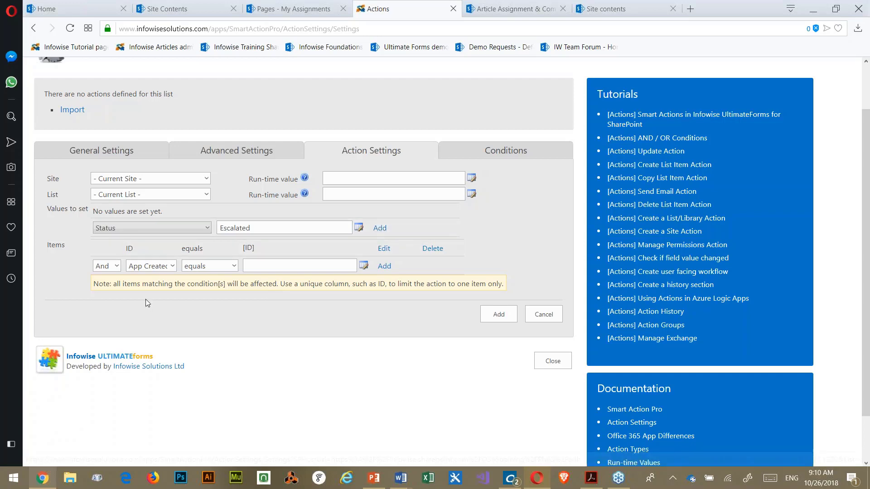
pyautogui.click(381, 229)
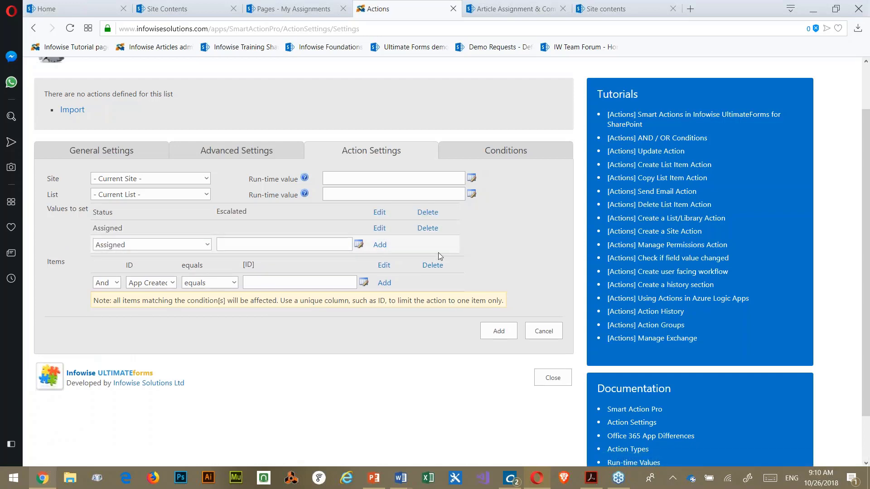
pyautogui.click(427, 228)
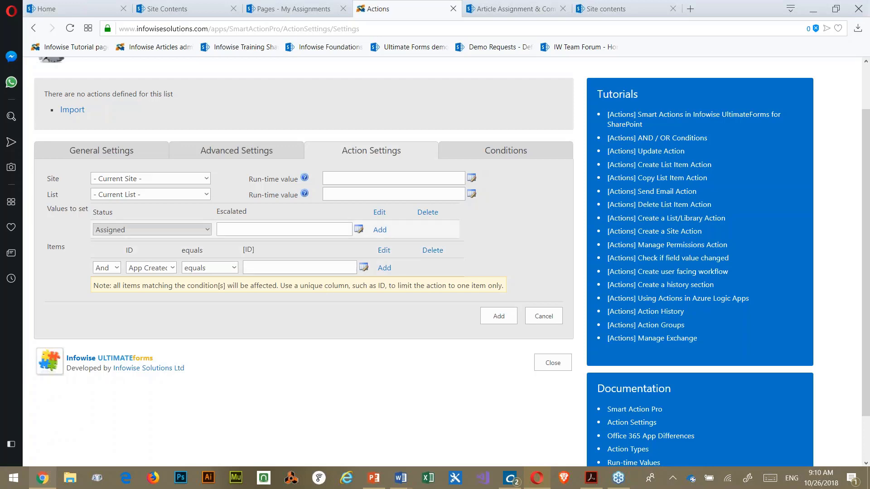
# - Add a condition to the action that Status always not equals "Complette"
pyautogui.click(501, 156)
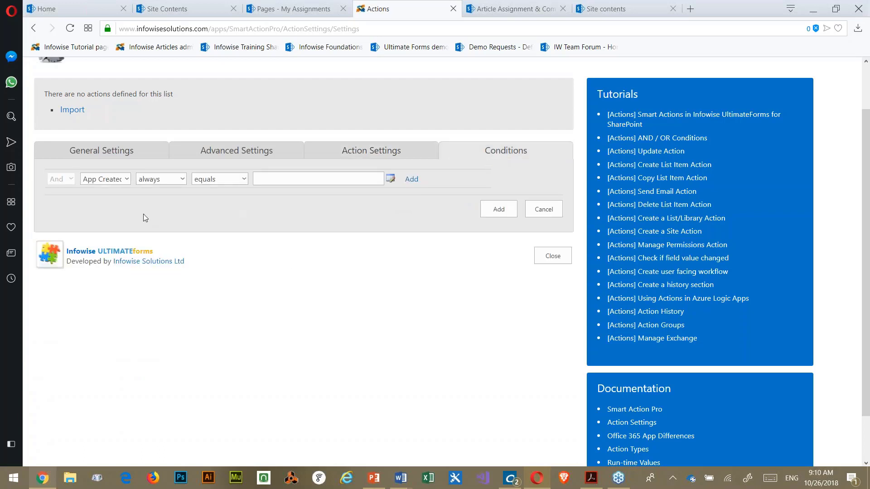
pyautogui.click(127, 183)
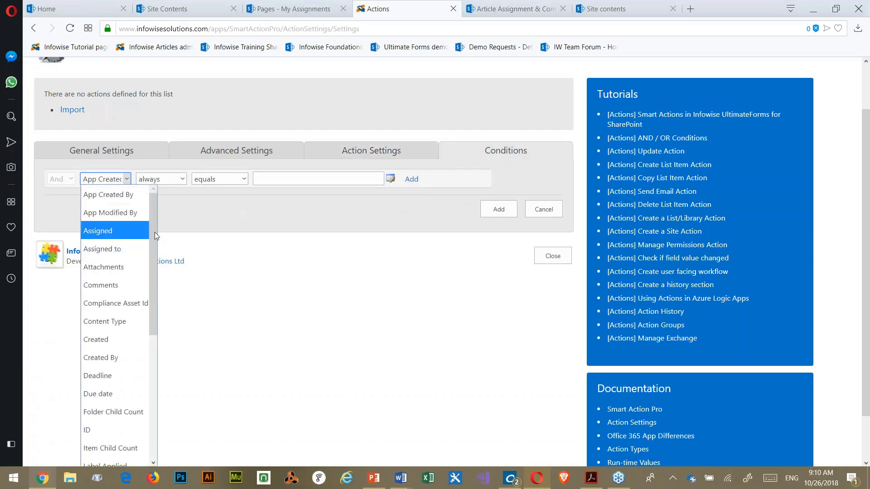
pyautogui.moveTo(154, 324); pyautogui.dragTo(151, 443)
pyautogui.click(99, 384)
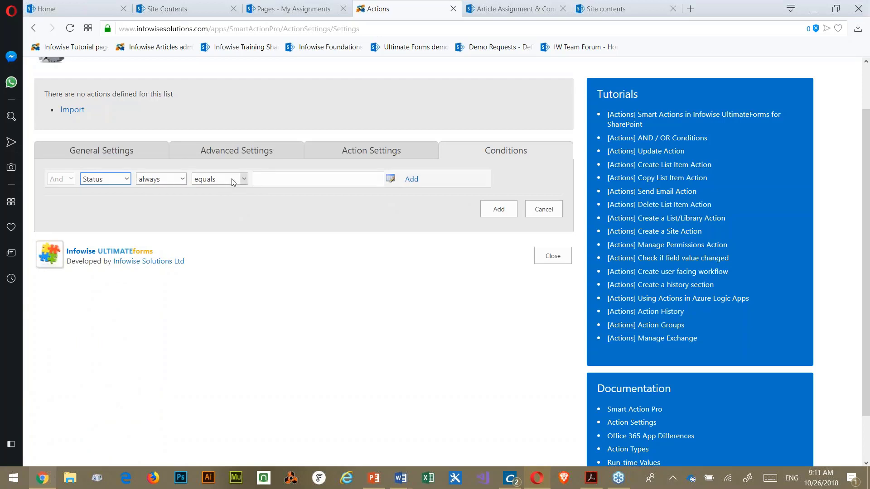
pyautogui.click(243, 180)
pyautogui.click(226, 213)
pyautogui.click(284, 180)
pyautogui.write('Complette')
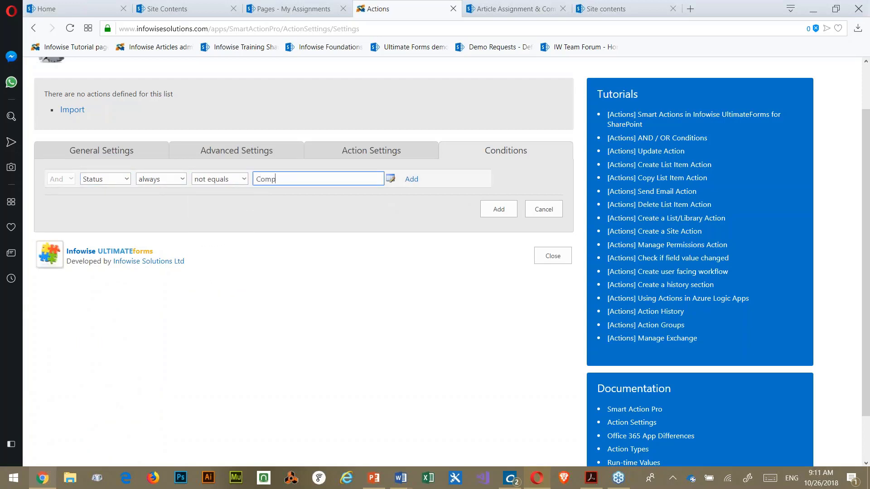
pyautogui.click(412, 179)
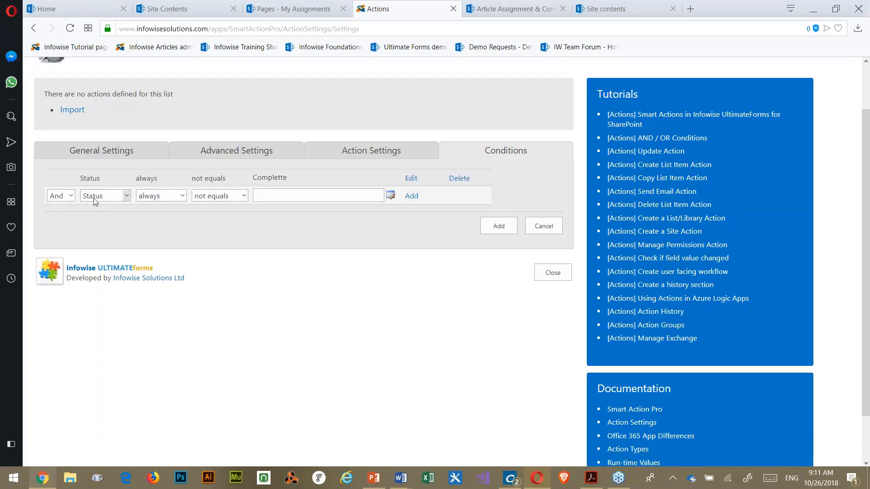
# - Begin a second condition joined with And on the Due date column, keeping it set to always
pyautogui.click(126, 196)
pyautogui.scroll(1, 98, 235)
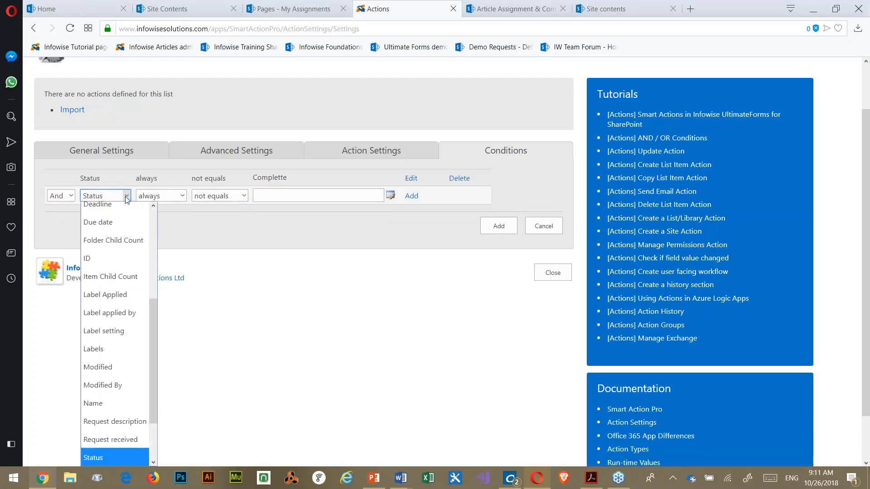
pyautogui.click(98, 235)
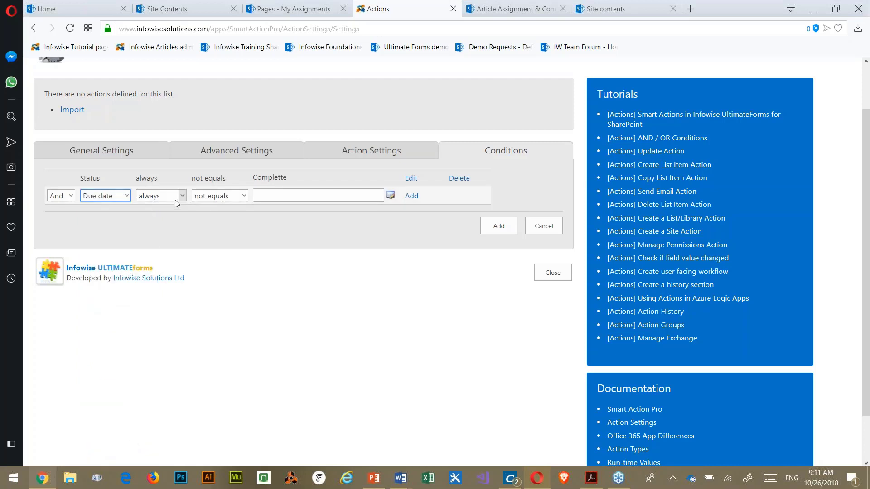
pyautogui.click(181, 197)
pyautogui.click(224, 196)
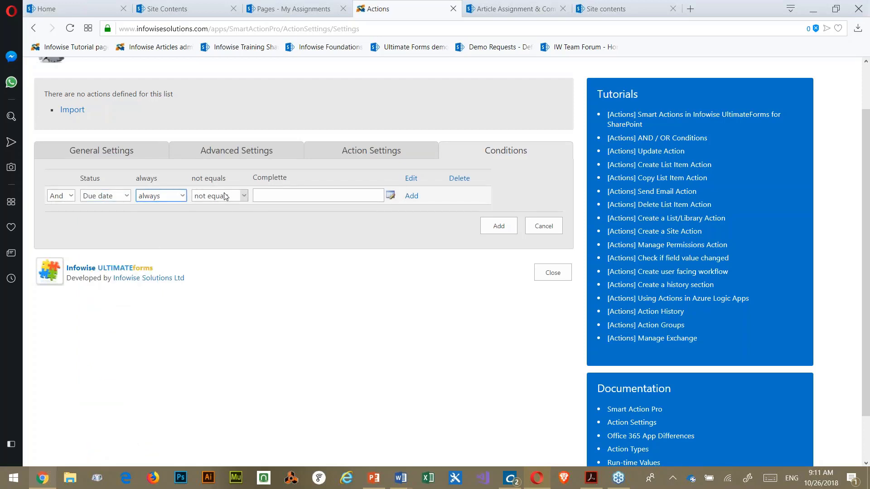
# - Try to set the Due date condition to greater than with the Today function as its value
pyautogui.click(244, 195)
pyautogui.click(221, 248)
pyautogui.click(271, 197)
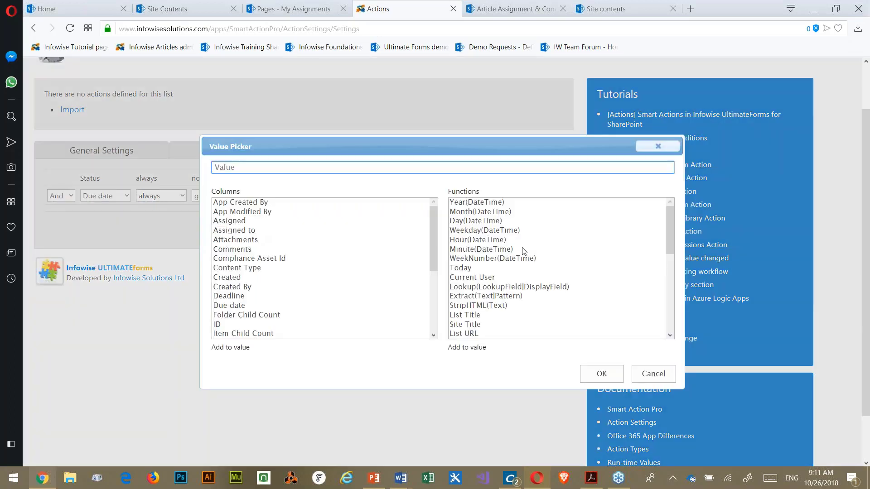
pyautogui.click(390, 195)
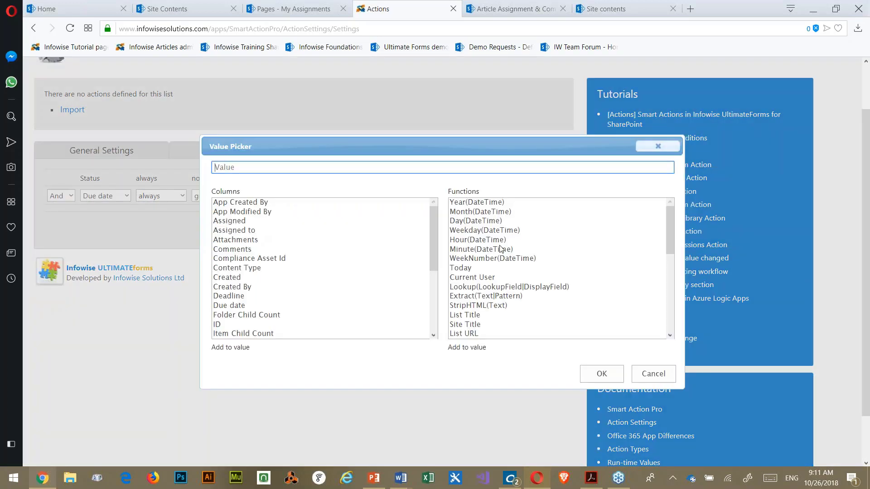
pyautogui.click(465, 269)
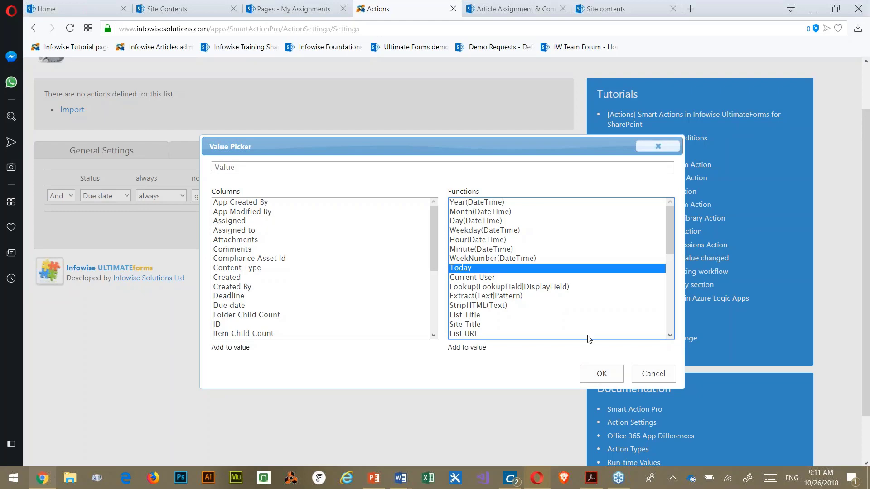
pyautogui.click(605, 373)
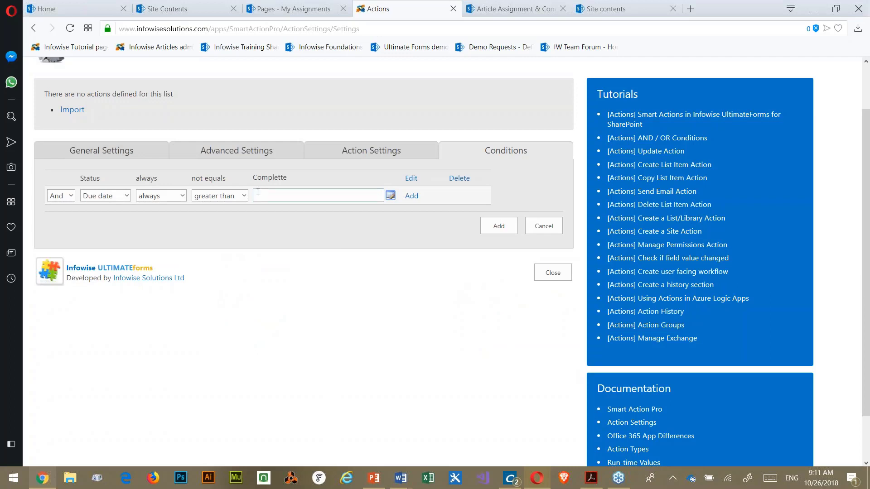
# - Set the Due date condition to less than the Today function, add it, and add the finished action to the list
pyautogui.click(244, 196)
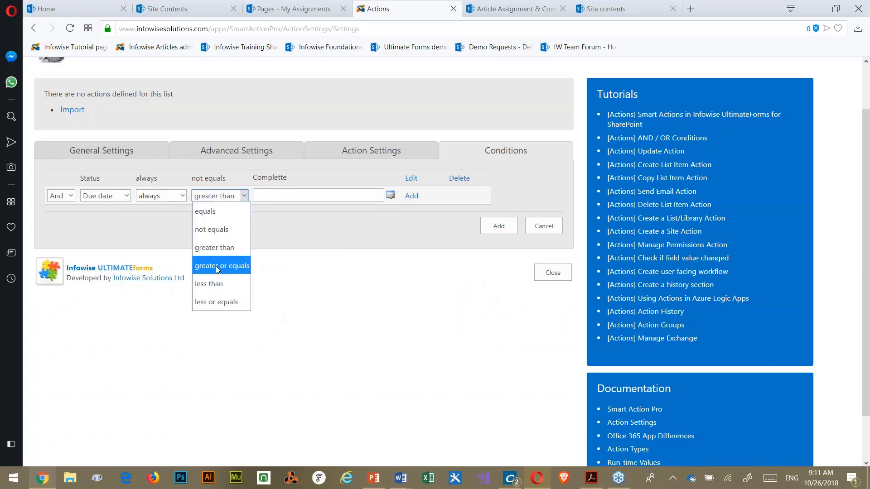
pyautogui.click(213, 283)
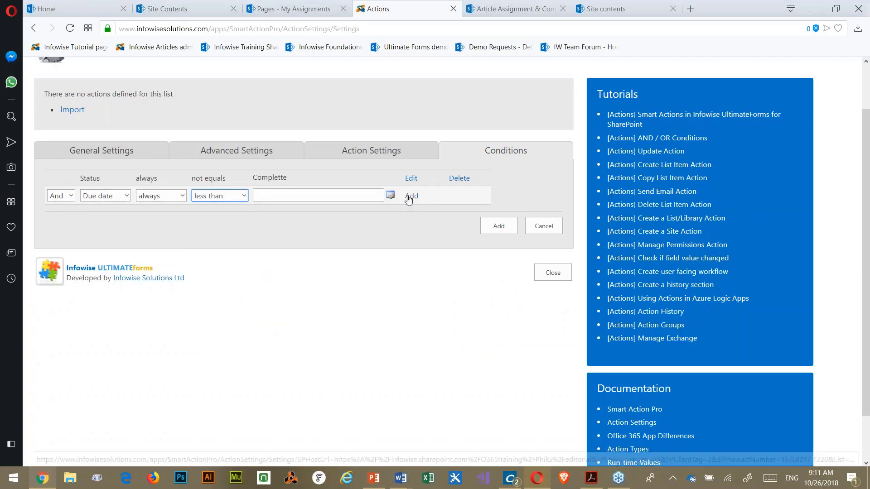
pyautogui.click(390, 195)
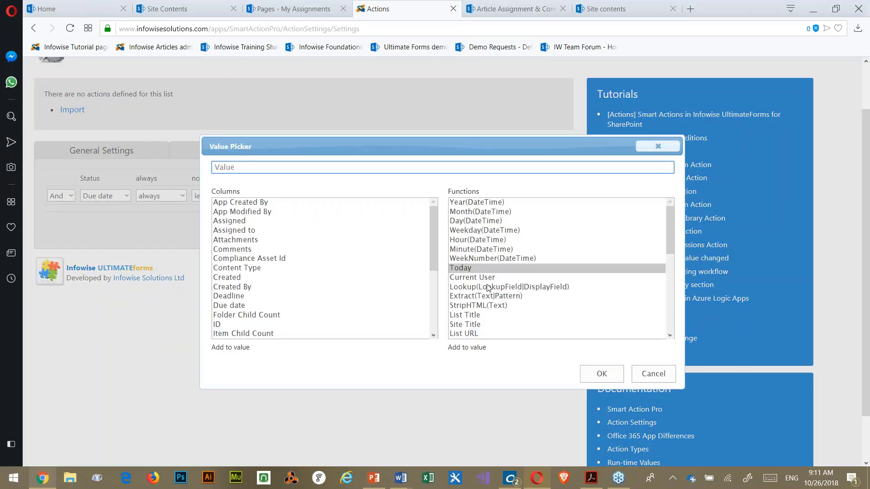
pyautogui.doubleClick(467, 269)
pyautogui.click(601, 374)
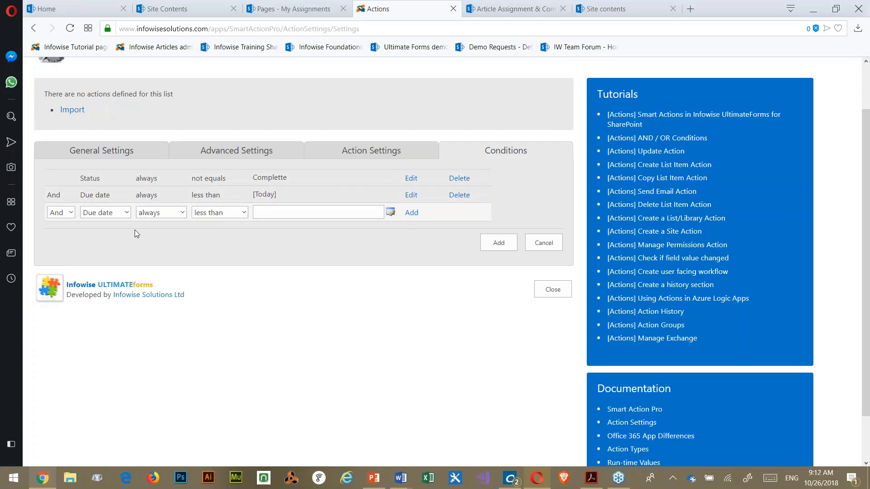
pyautogui.click(500, 245)
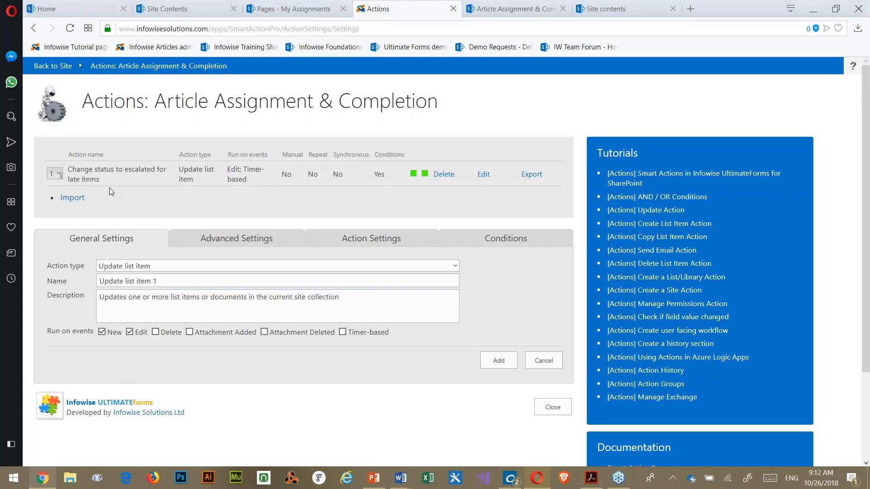
# - Set up a Send e-mail action named "Notify of escalation" with the description "Notifies that assignment is escalated"
pyautogui.click(456, 266)
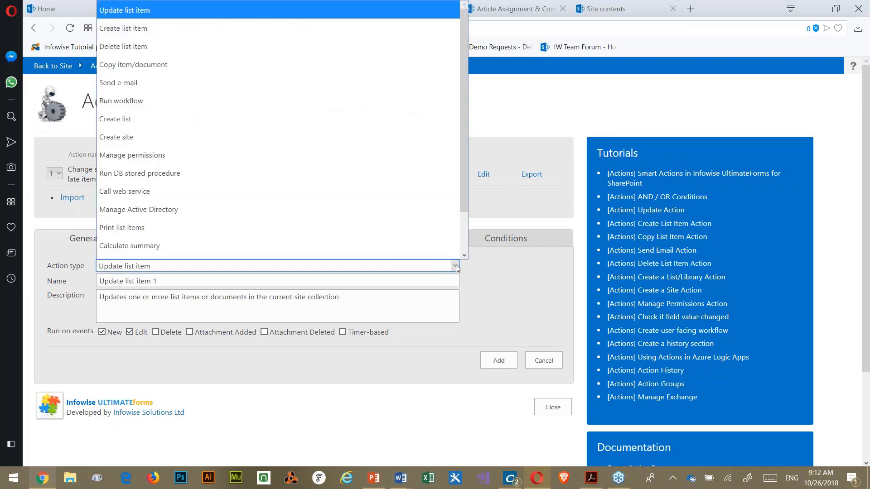
pyautogui.scroll(-1, 388, 172)
pyautogui.click(210, 69)
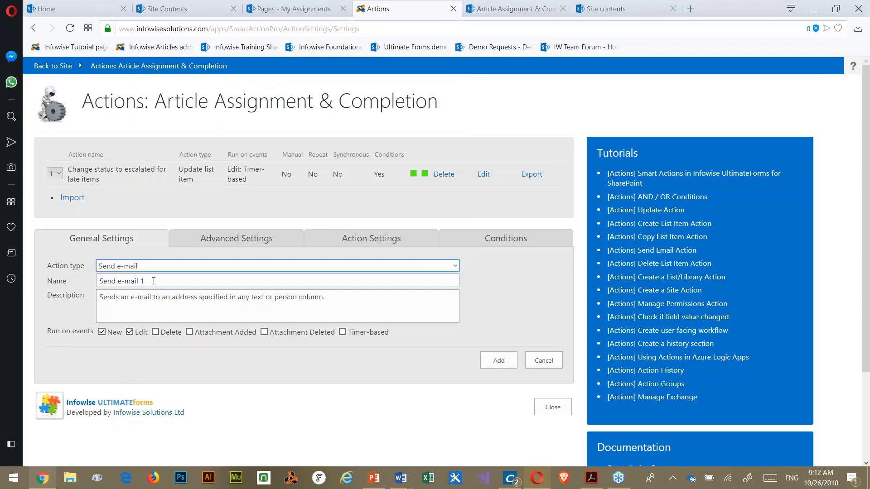
pyautogui.moveTo(153, 281); pyautogui.dragTo(83, 285)
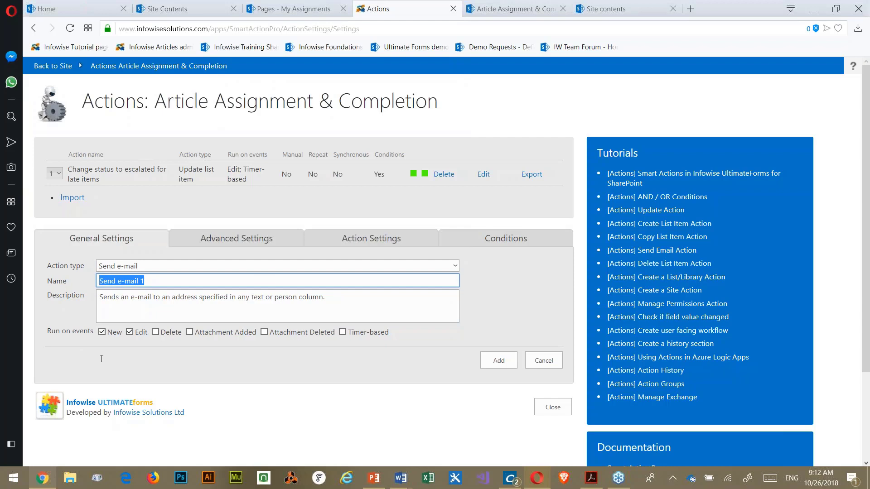
pyautogui.write('Notify of escalation')
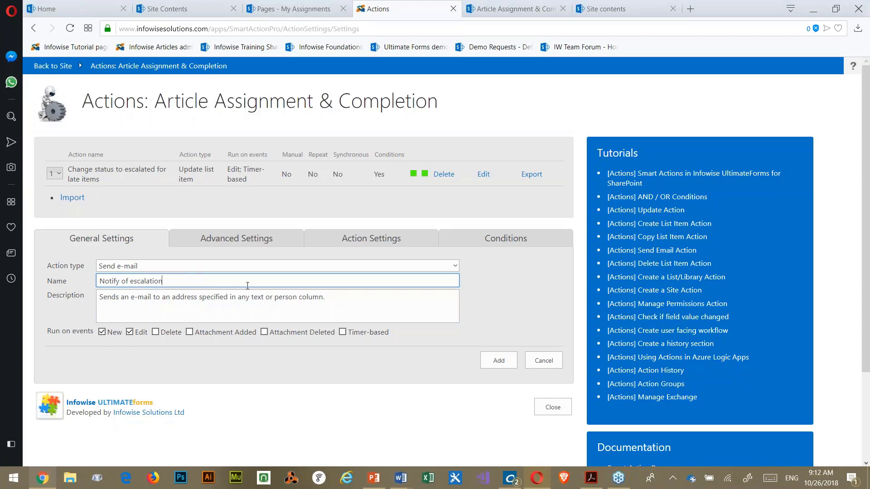
pyautogui.moveTo(329, 295); pyautogui.dragTo(74, 303)
pyautogui.write('N')
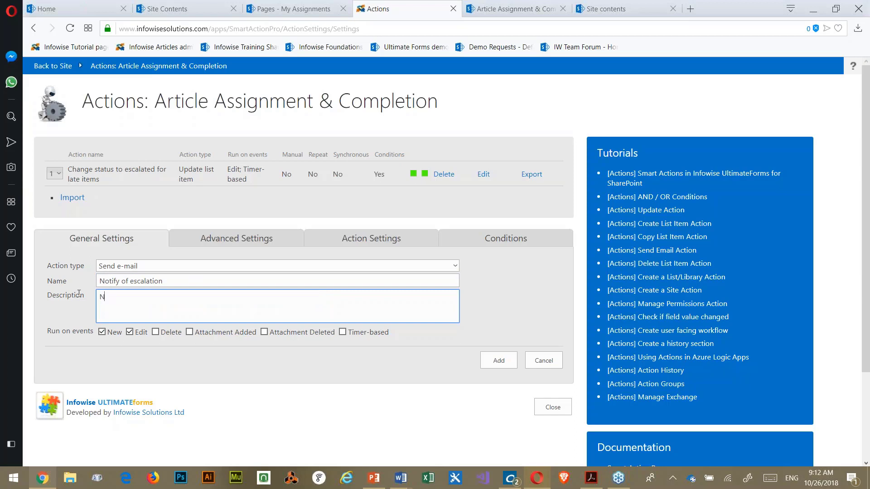
pyautogui.write('otifies that assignment is escalated')
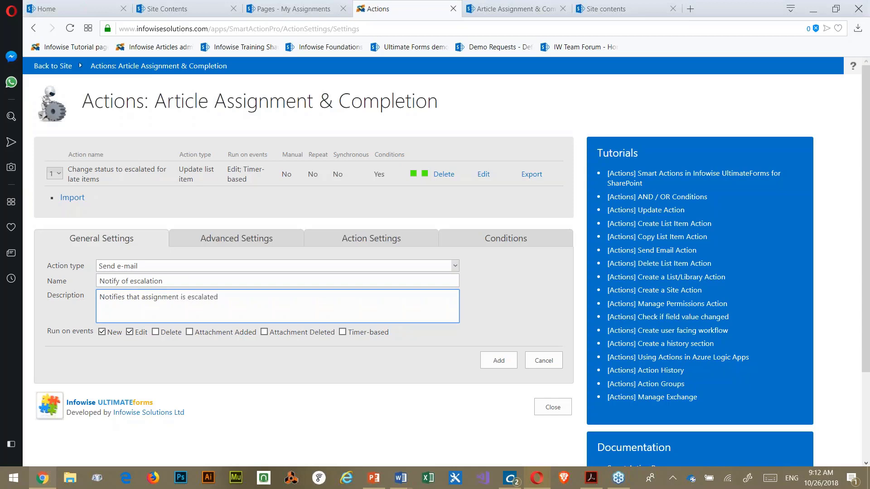
# - Have the e-mail action run on Edit and on a daily timer, but not on New items
pyautogui.click(102, 331)
pyautogui.click(102, 332)
pyautogui.click(343, 332)
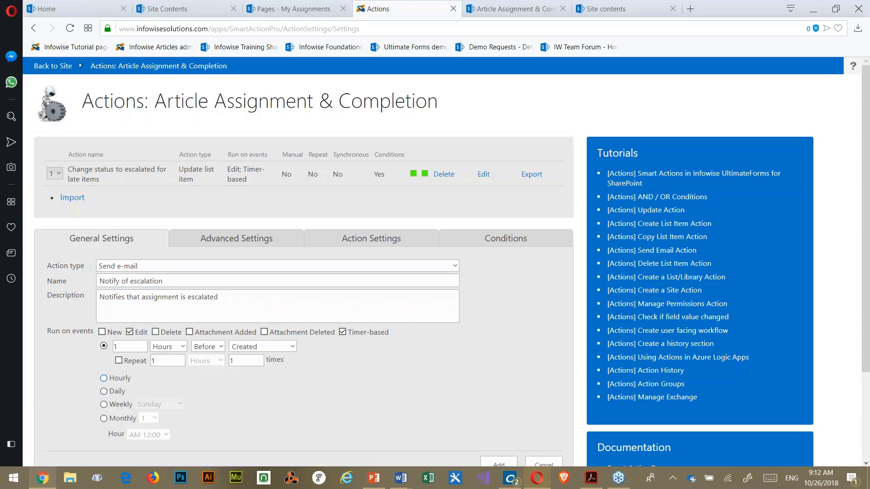
pyautogui.click(113, 392)
pyautogui.scroll(-1, 263, 364)
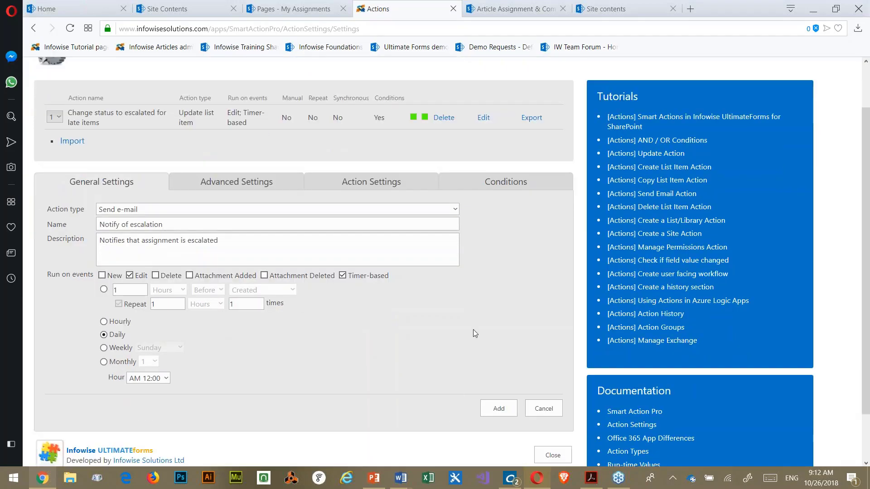
# - Turn off Repeatable so the e-mail action executes only once per item
pyautogui.moveTo(240, 188); pyautogui.dragTo(157, 184)
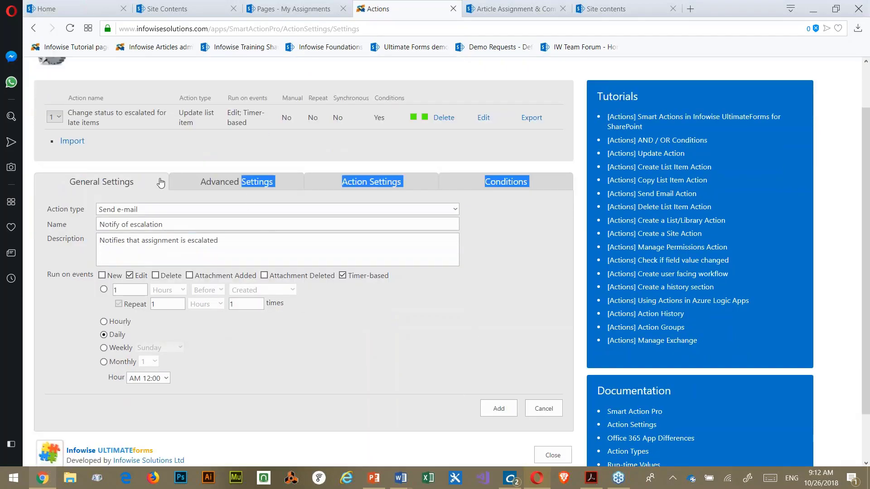
pyautogui.click(208, 193)
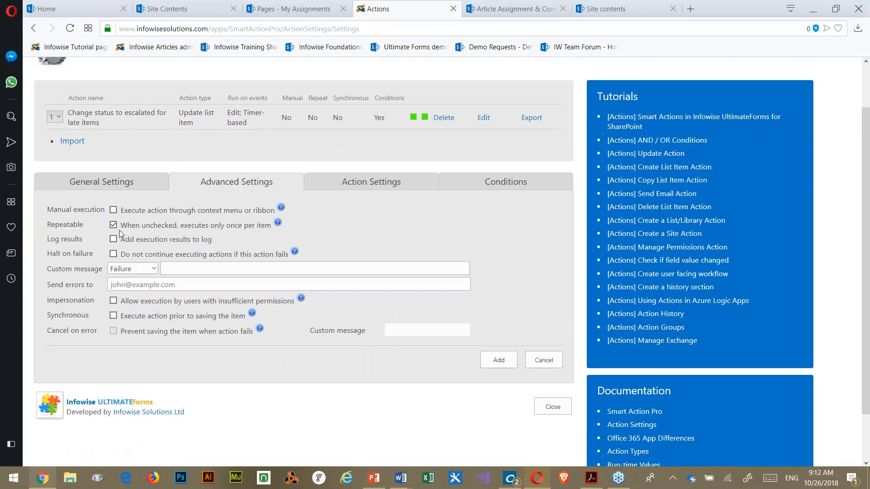
pyautogui.click(113, 225)
# - Address the e-mail to the Assigned to column, with the Translation Managers group in Cc
pyautogui.moveTo(375, 184); pyautogui.dragTo(378, 184)
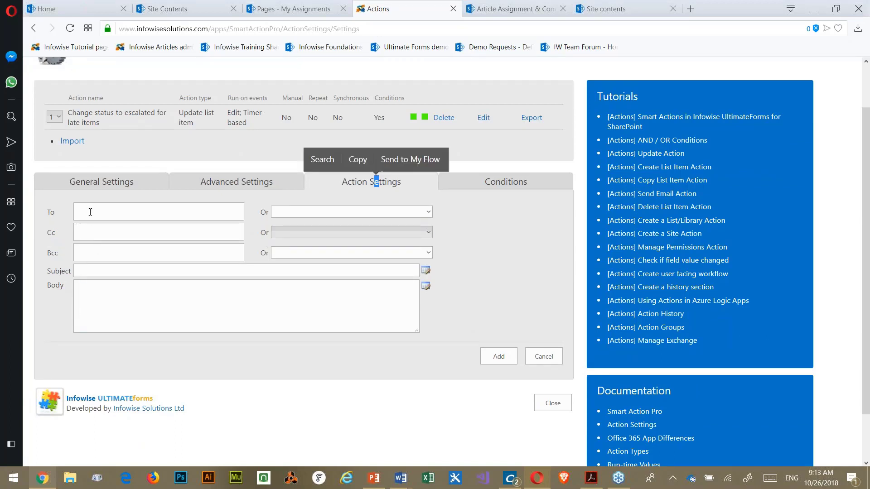
pyautogui.click(428, 212)
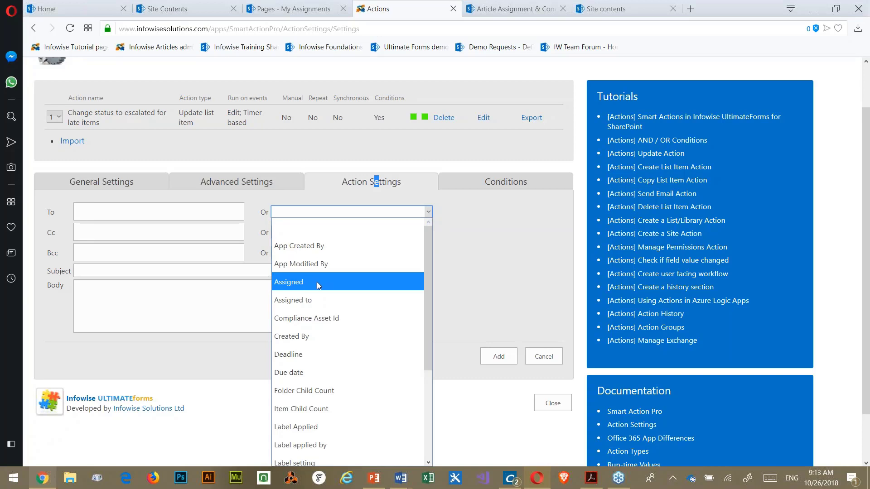
pyautogui.click(313, 301)
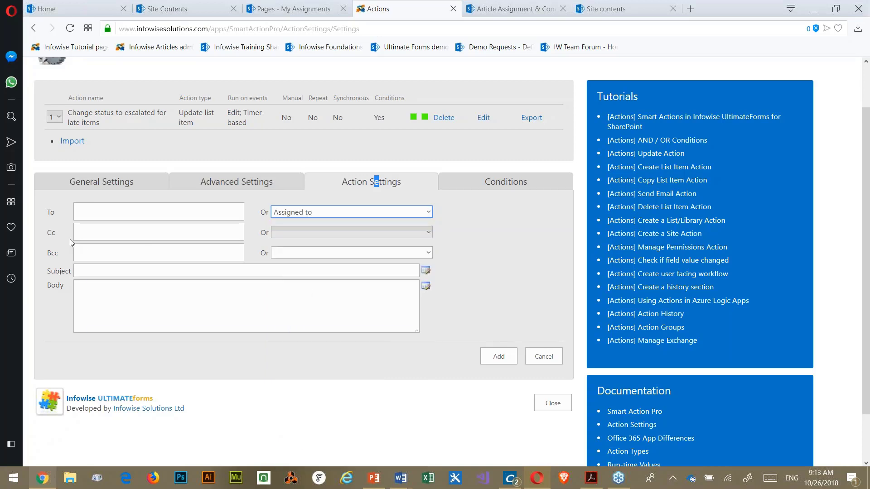
pyautogui.click(101, 232)
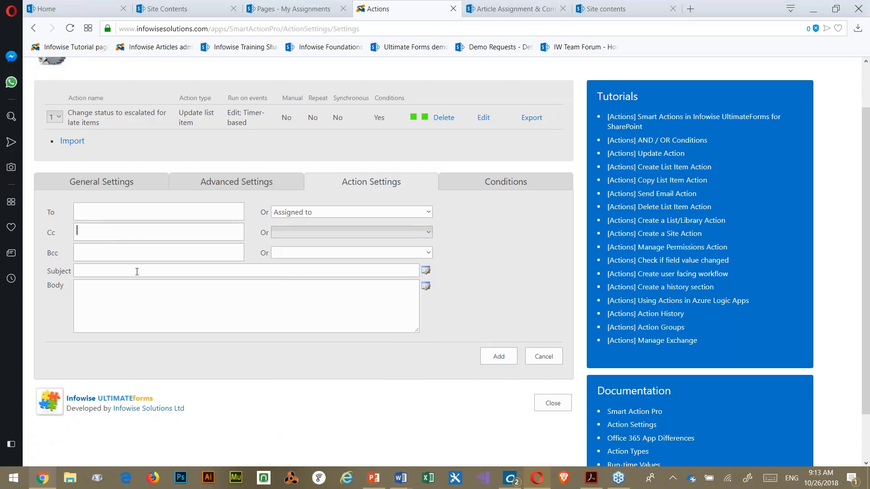
pyautogui.write('mana')
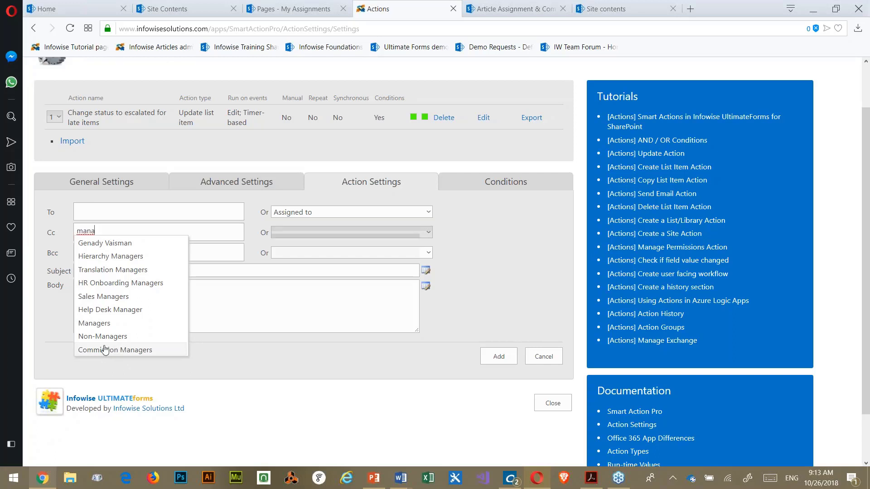
pyautogui.click(106, 269)
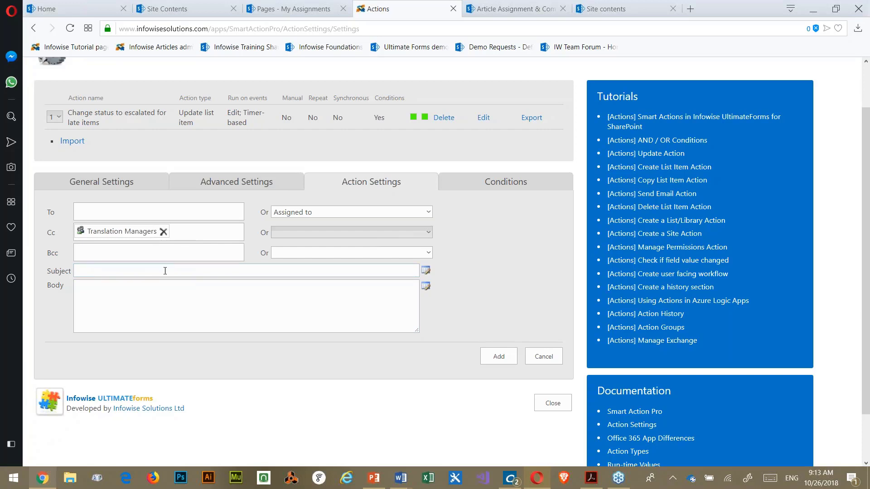
# - Set the subject to "Article is past due" and start the body with the Request description column
pyautogui.click(98, 269)
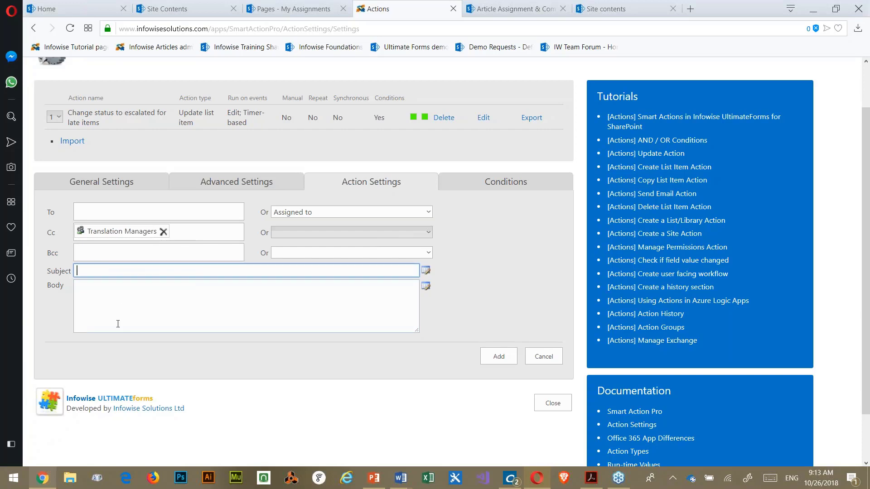
pyautogui.write('Article is past due')
pyautogui.click(87, 288)
pyautogui.click(427, 289)
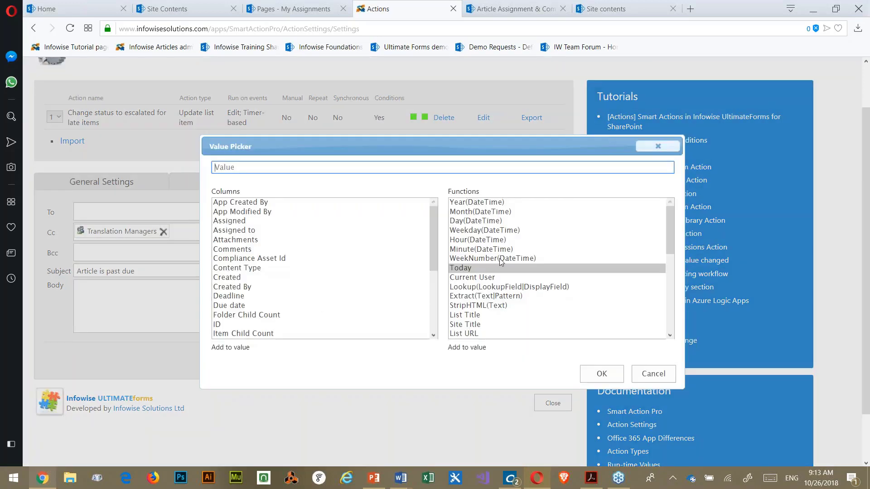
pyautogui.moveTo(432, 259); pyautogui.dragTo(434, 325)
pyautogui.doubleClick(261, 277)
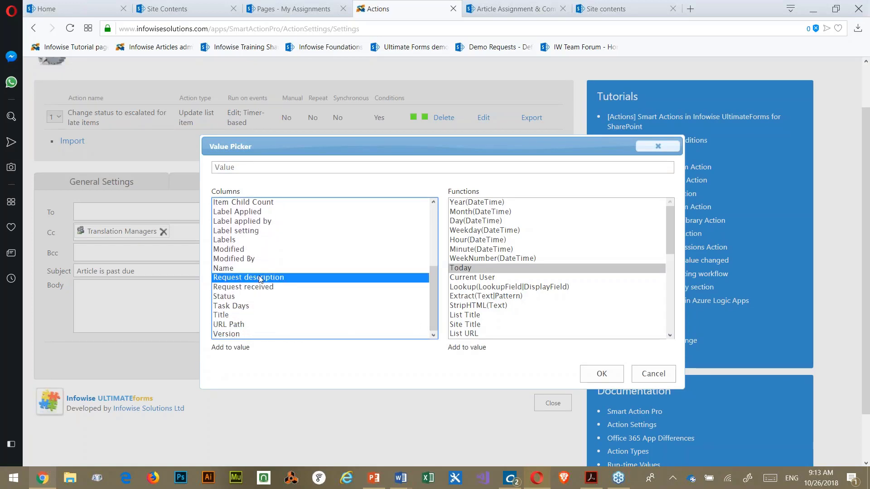
pyautogui.click(601, 373)
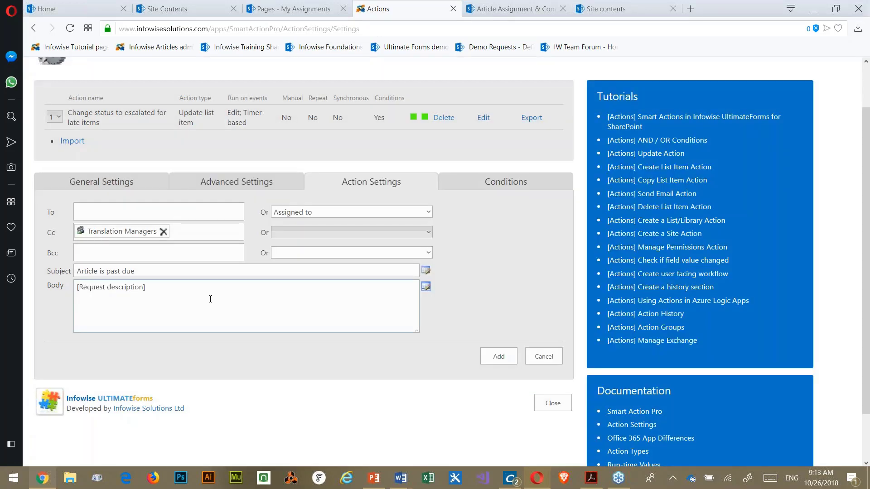
pyautogui.write('art')
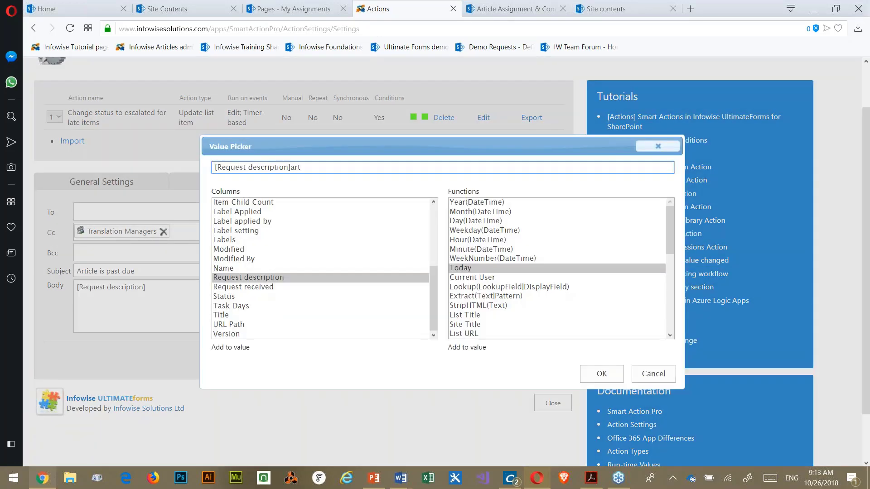
pyautogui.click(652, 372)
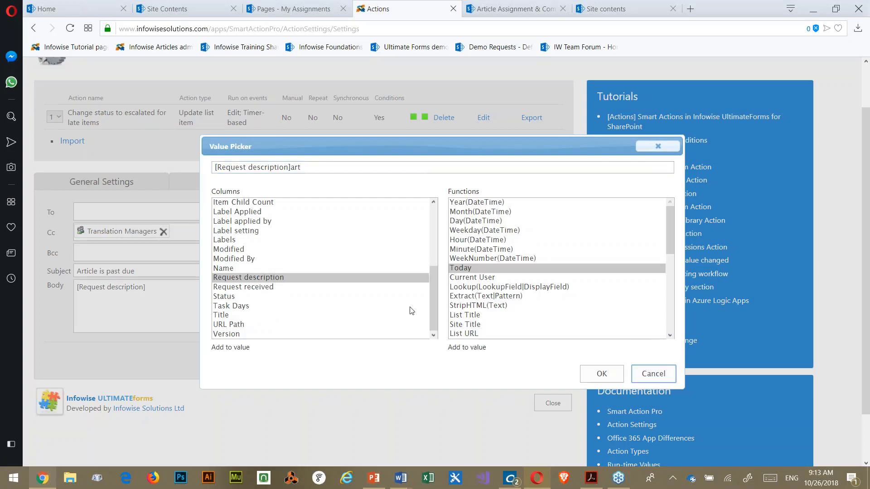
pyautogui.click(655, 374)
# - Continue the e-mail body after the Request description column with "article is past due. Article was assigned to"
pyautogui.click(169, 291)
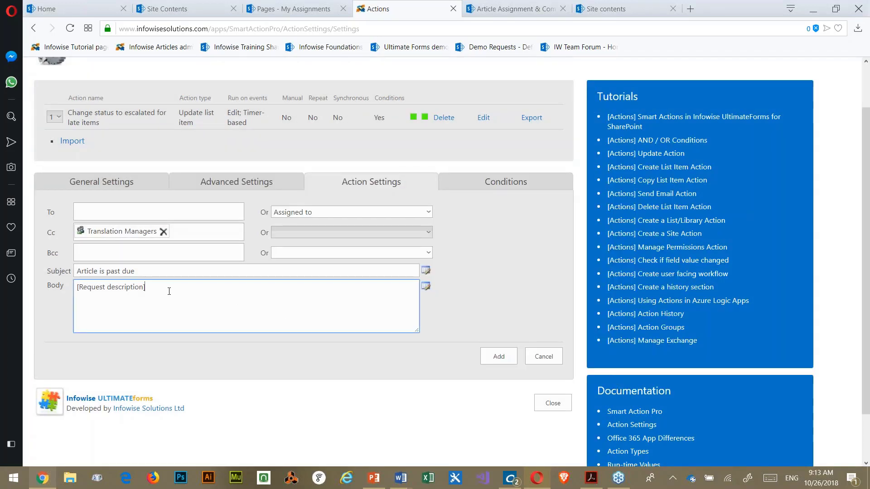
pyautogui.write('article is past due.  Article was assigned to')
# - Try to insert the Assigned to column at the end of the e-mail body
pyautogui.click(425, 286)
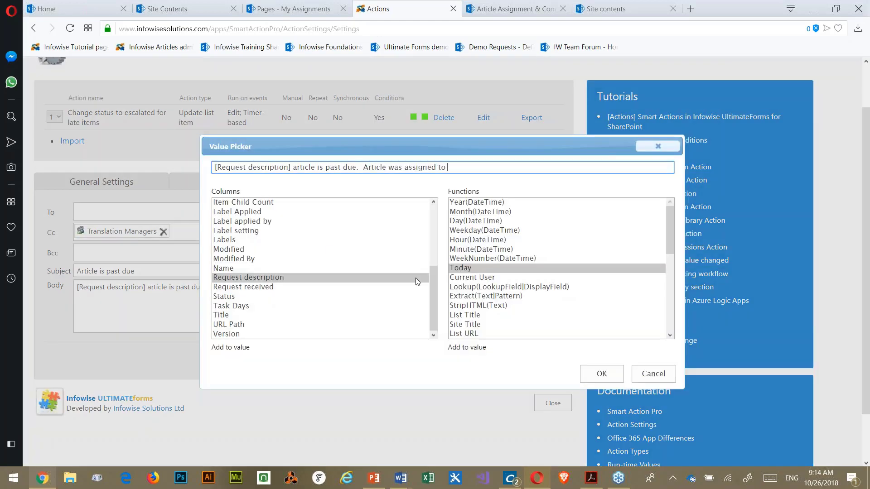
pyautogui.moveTo(431, 295); pyautogui.dragTo(431, 230)
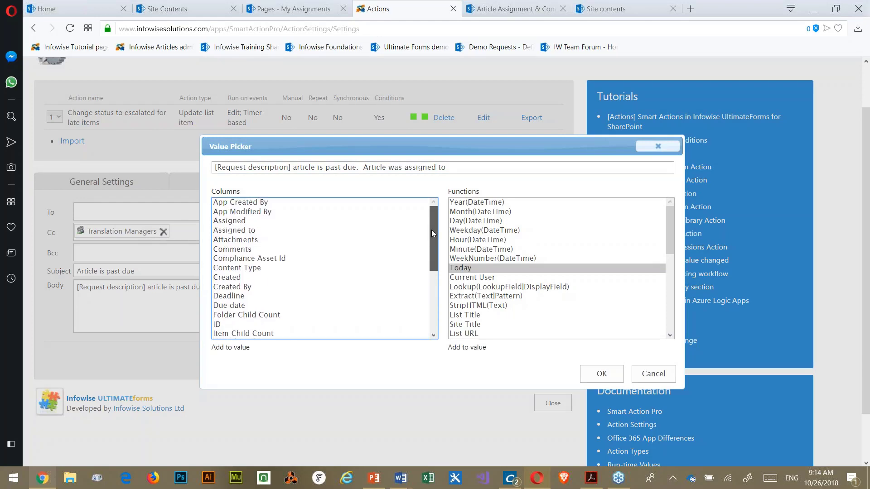
pyautogui.click(258, 230)
pyautogui.click(592, 376)
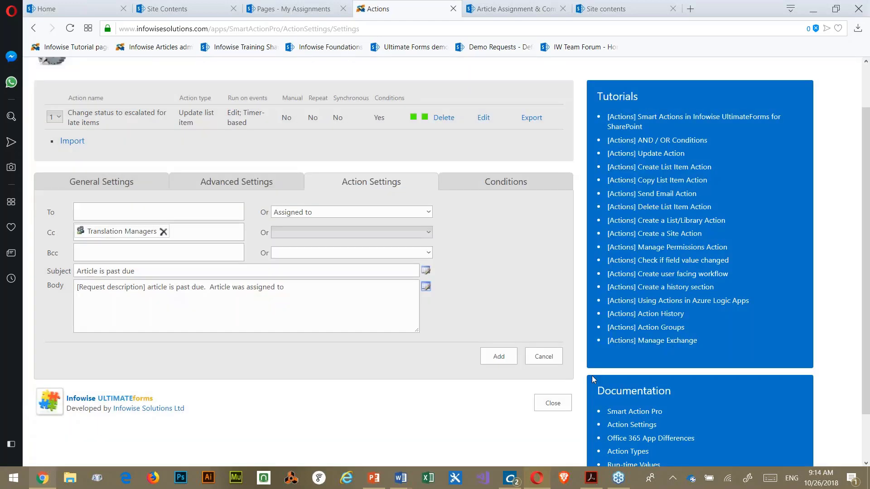
# - Append the Assigned to column to the e-mail body, followed by the text "and the due date was"
pyautogui.click(425, 286)
pyautogui.doubleClick(262, 231)
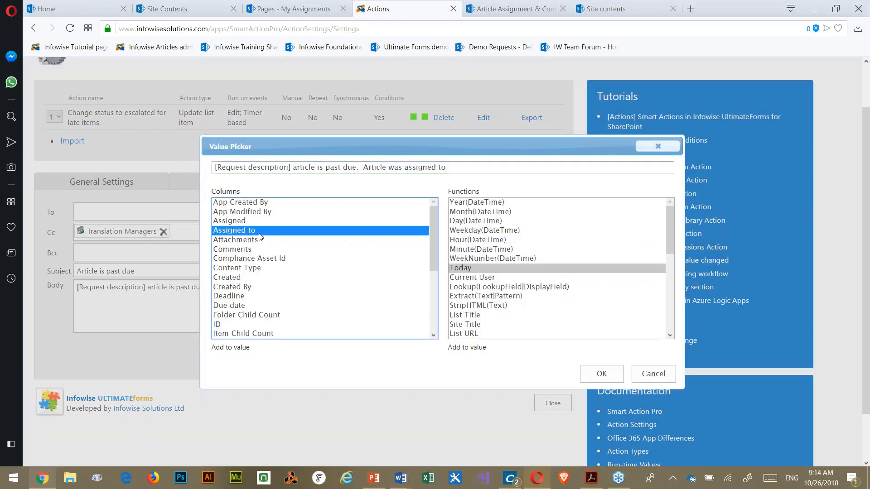
pyautogui.click(600, 374)
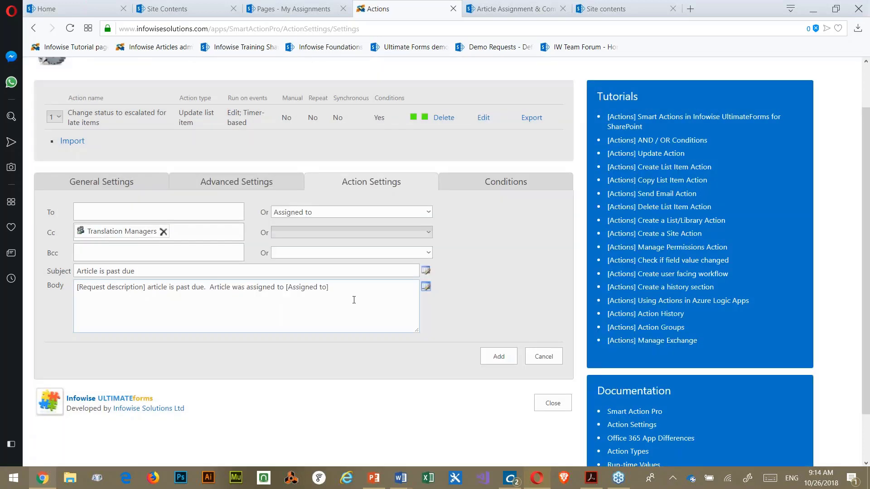
pyautogui.click(328, 287)
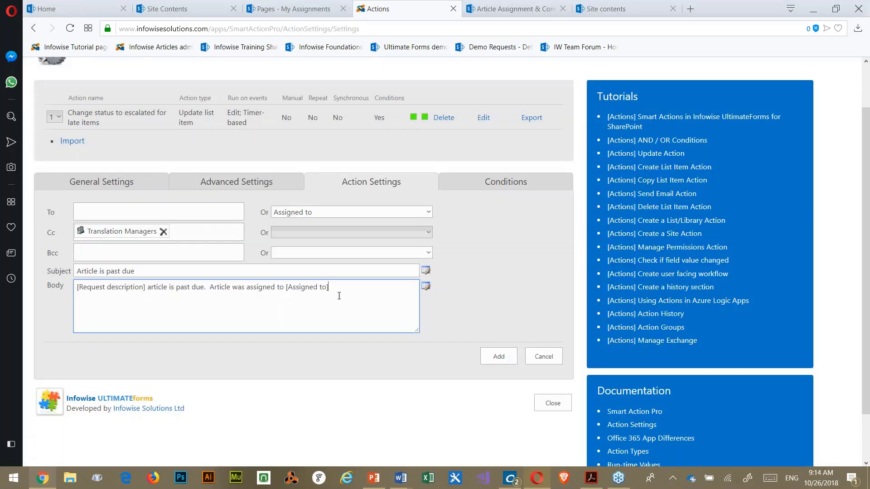
pyautogui.write('and the due date was')
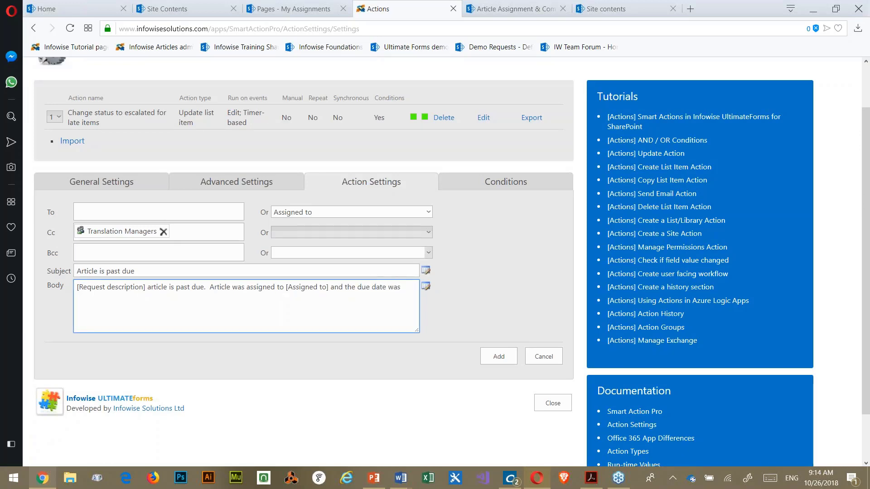
# - Append the Due date column and a period to the e-mail body, followed by a new paragraph reading "Form more details, please check"
pyautogui.click(426, 286)
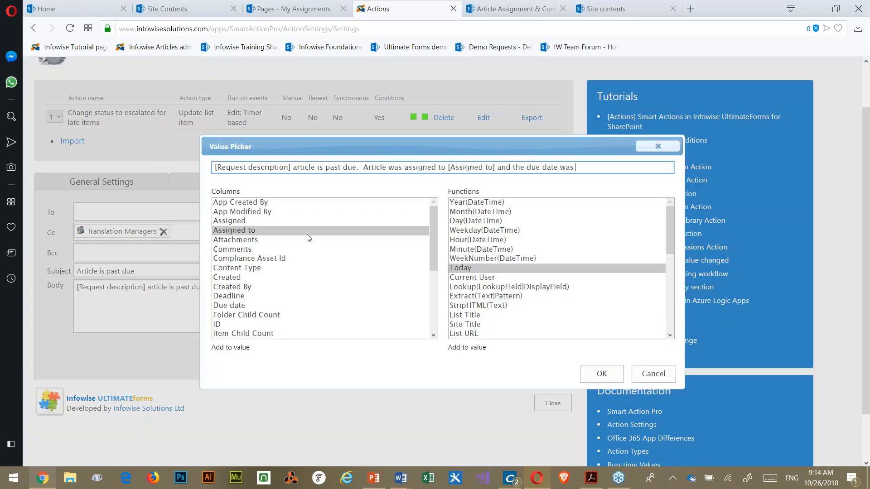
pyautogui.doubleClick(243, 306)
pyautogui.click(594, 374)
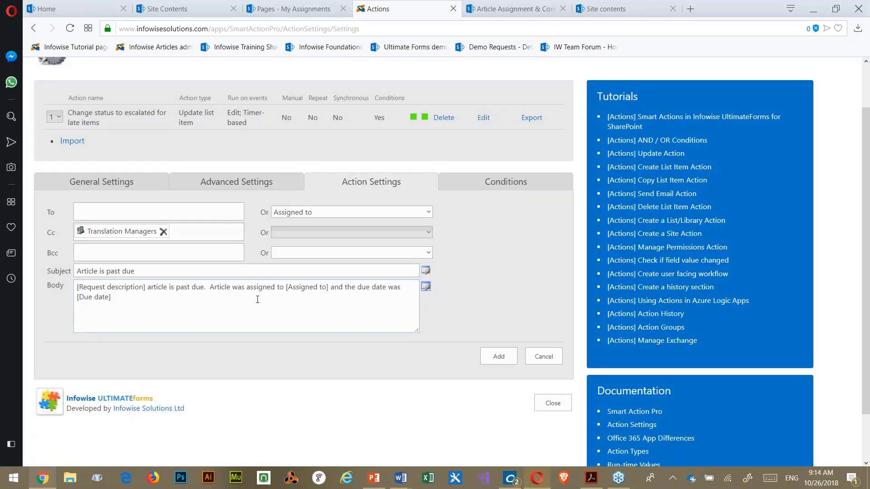
pyautogui.click(225, 301)
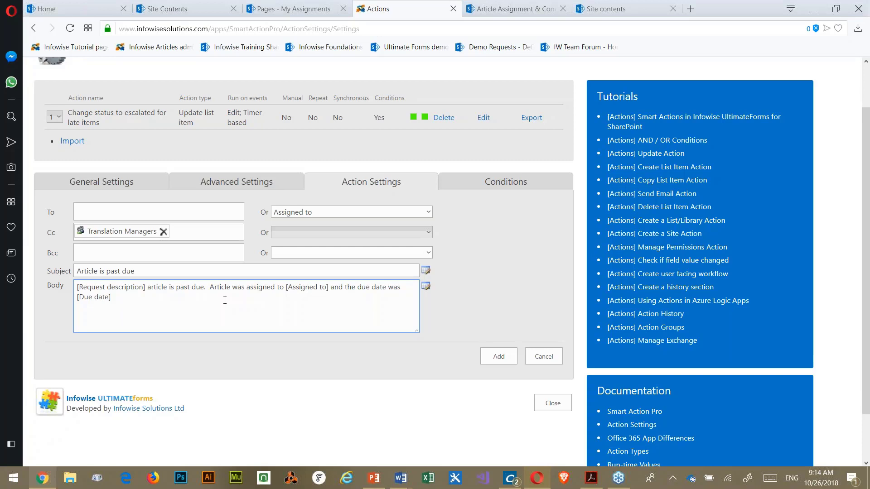
pyautogui.write('Form more details, please check')
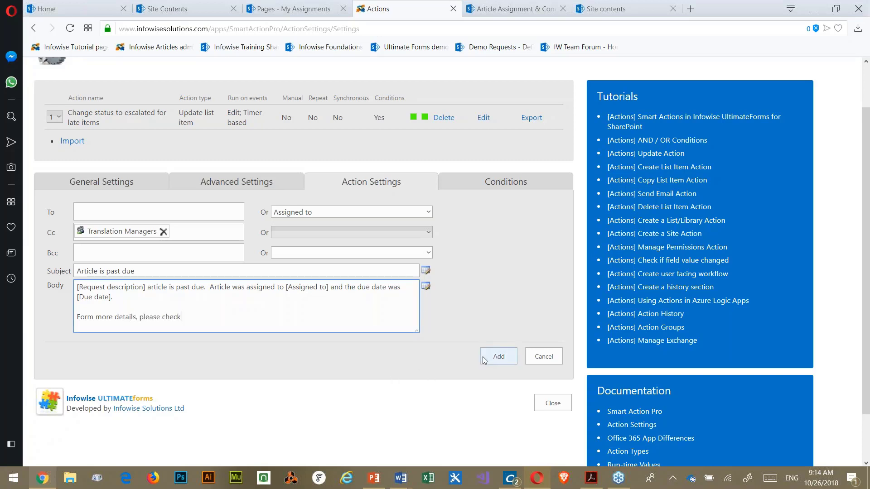
# - Append the URL Path column to the end of the e-mail body
pyautogui.click(426, 286)
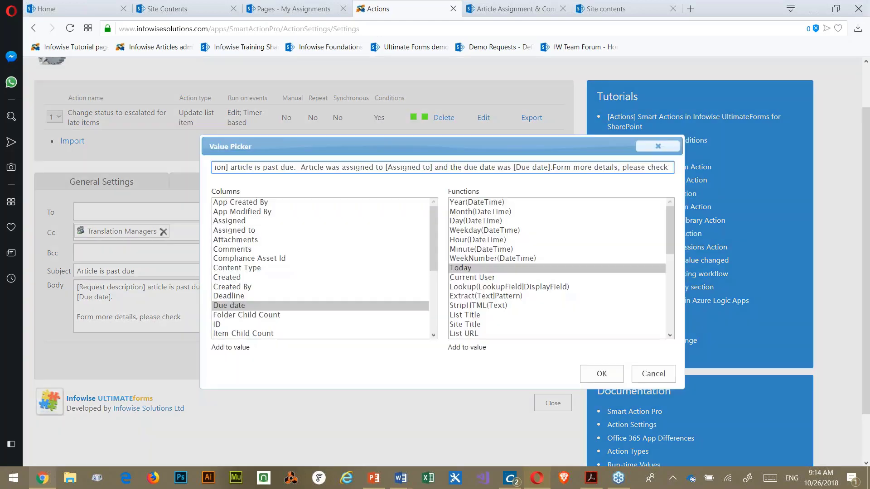
pyautogui.moveTo(436, 248); pyautogui.dragTo(445, 324)
pyautogui.click(251, 324)
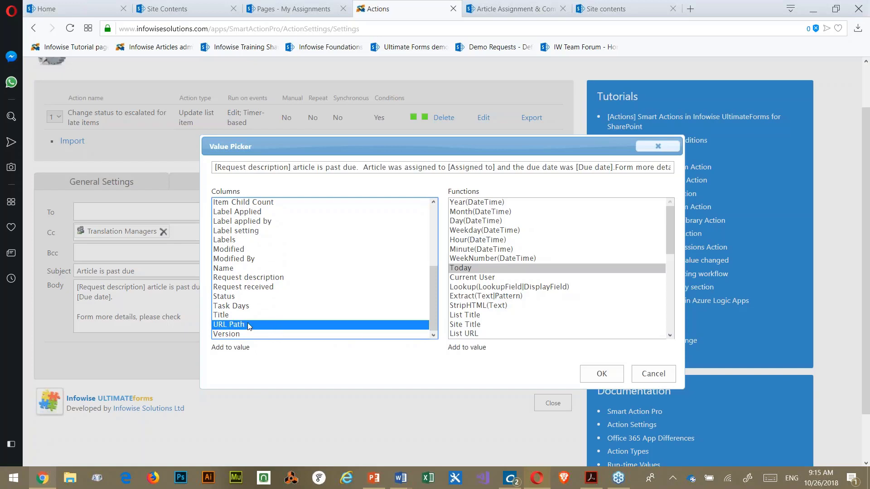
pyautogui.click(602, 375)
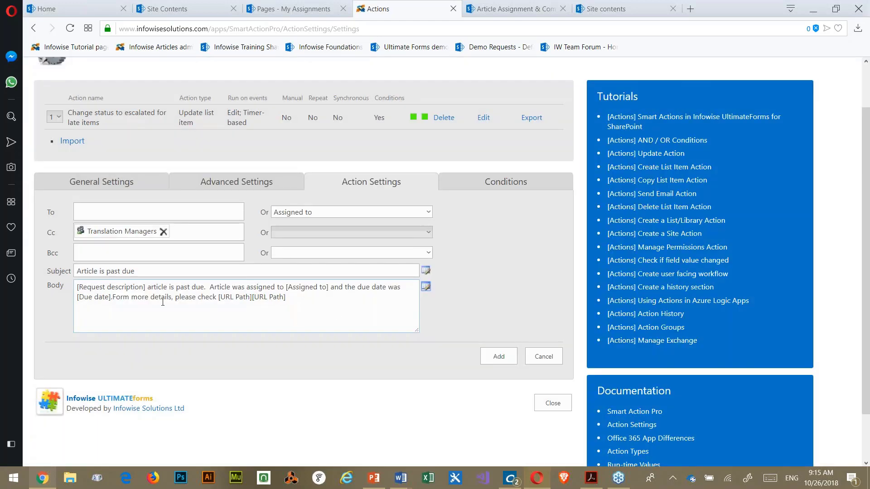
# - Put the sentence starting with "Form more details" back into its own paragraph, separated by a blank line
pyautogui.click(114, 298)
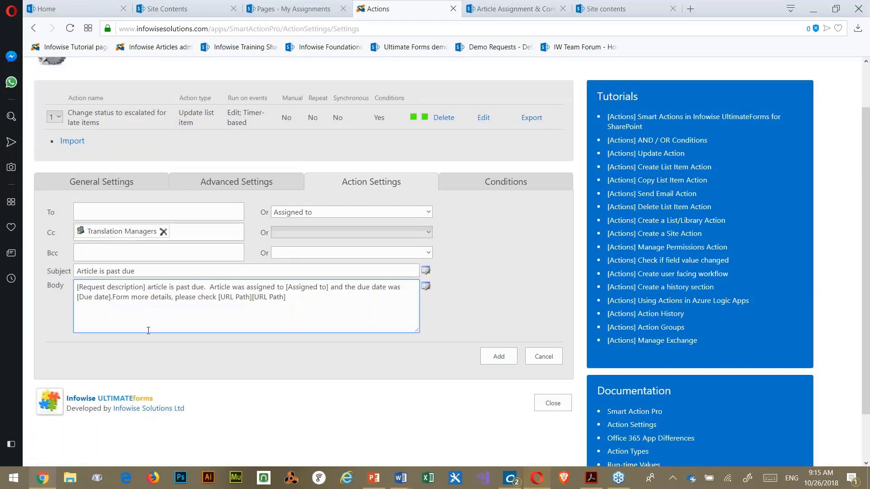
pyautogui.press('Return')
pyautogui.press('Return')
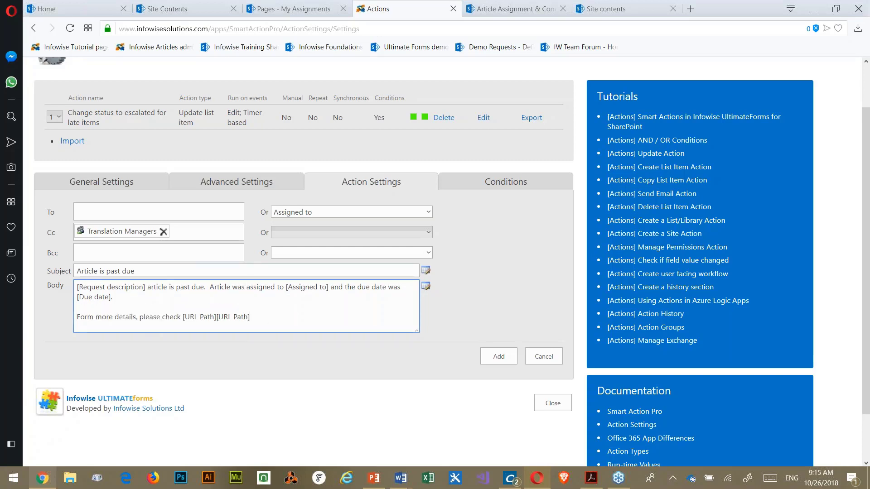
# - Remove the duplicate URL Path reference at the end of the e-mail body and finish the sentence with a period
pyautogui.press('BackSpace')
pyautogui.press('BackSpace')
pyautogui.press('BackSpace')
pyautogui.press('BackSpace')
pyautogui.press('BackSpace')
pyautogui.press('BackSpace')
pyautogui.press('BackSpace')
pyautogui.press('BackSpace')
pyautogui.write('.')
pyautogui.write('.')
# - Add a condition to the e-mail action requiring Due date to be always less than the Today function
pyautogui.click(487, 185)
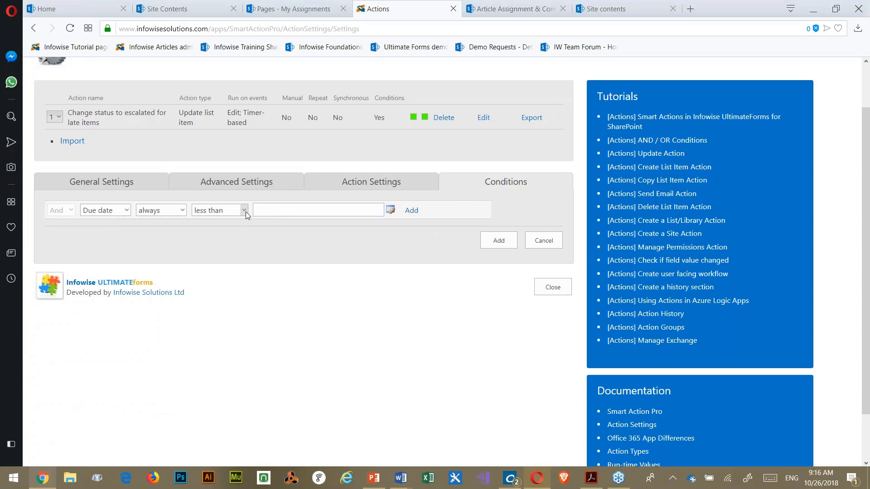
pyautogui.click(267, 210)
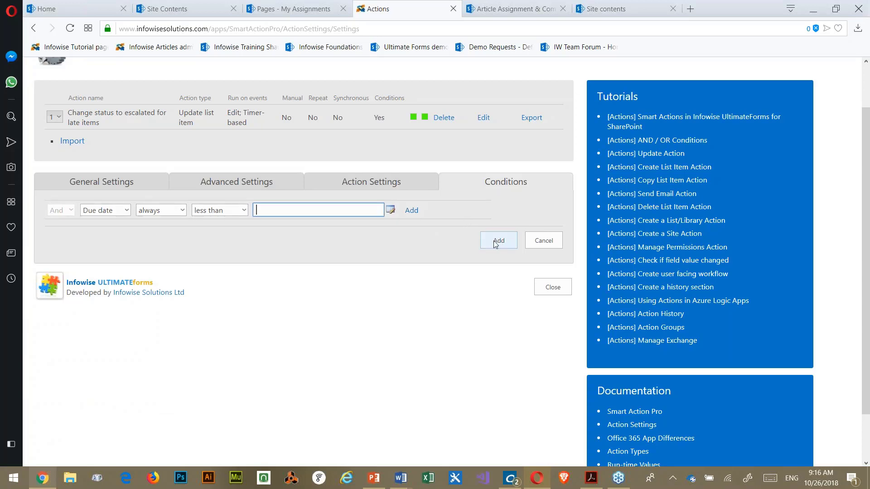
pyautogui.click(391, 211)
pyautogui.click(472, 267)
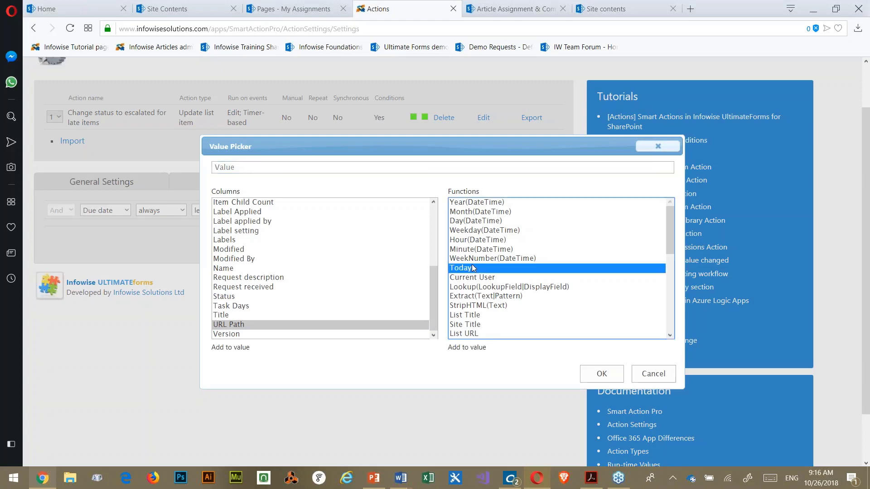
pyautogui.click(594, 379)
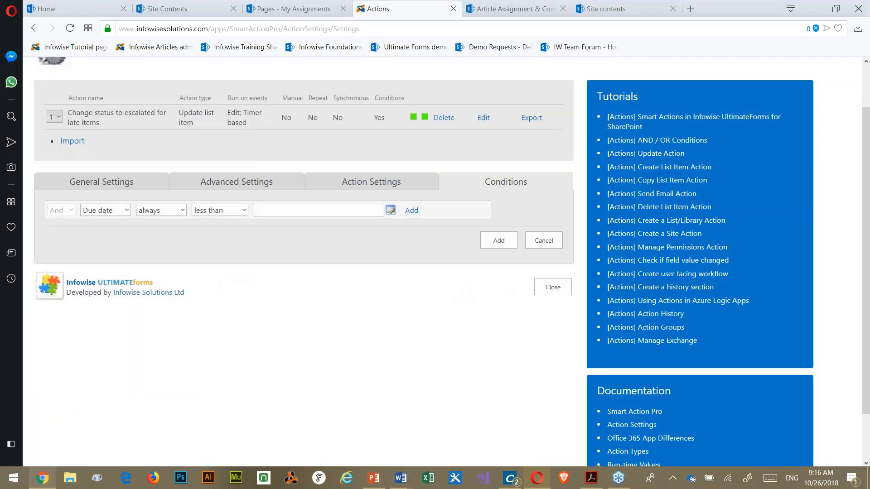
pyautogui.click(391, 210)
pyautogui.doubleClick(461, 267)
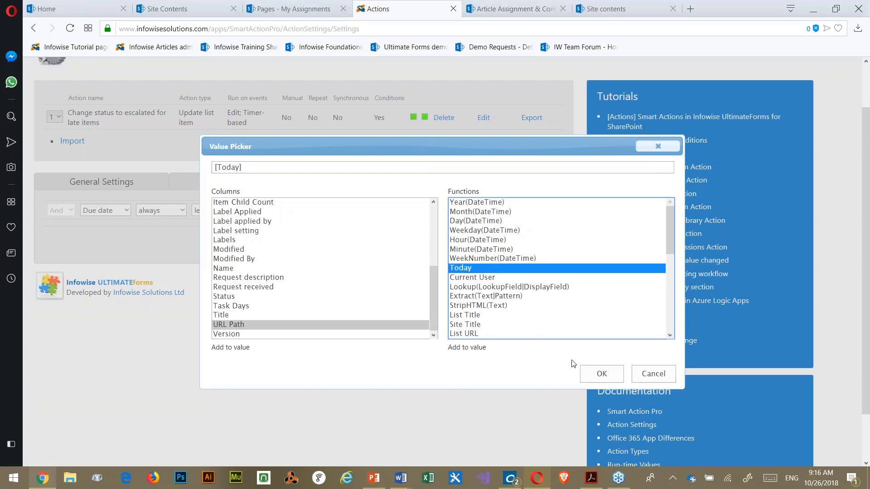
pyautogui.click(584, 378)
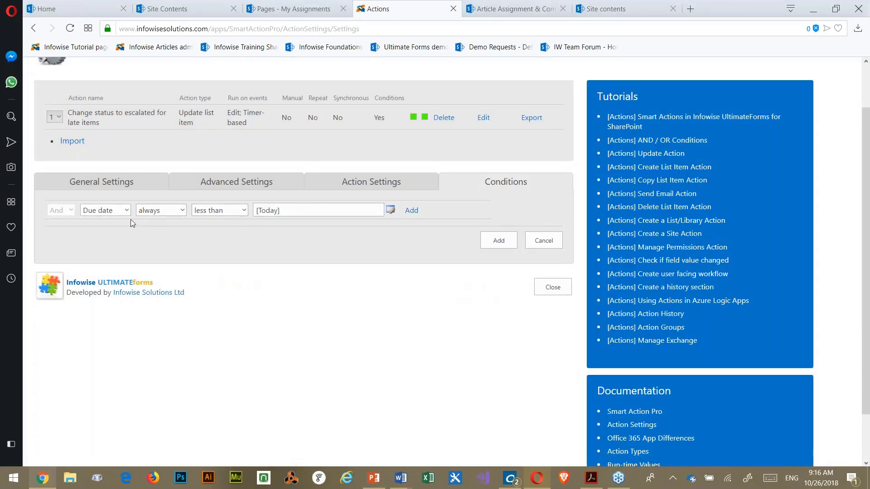
pyautogui.click(409, 211)
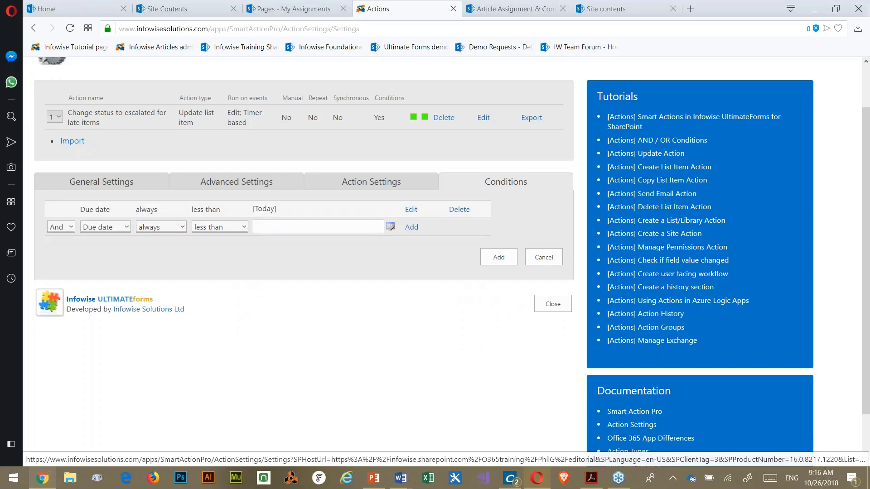
# - Add an And condition requiring Status to always not equal "Complete", and save the e-mail action to the list
pyautogui.click(126, 228)
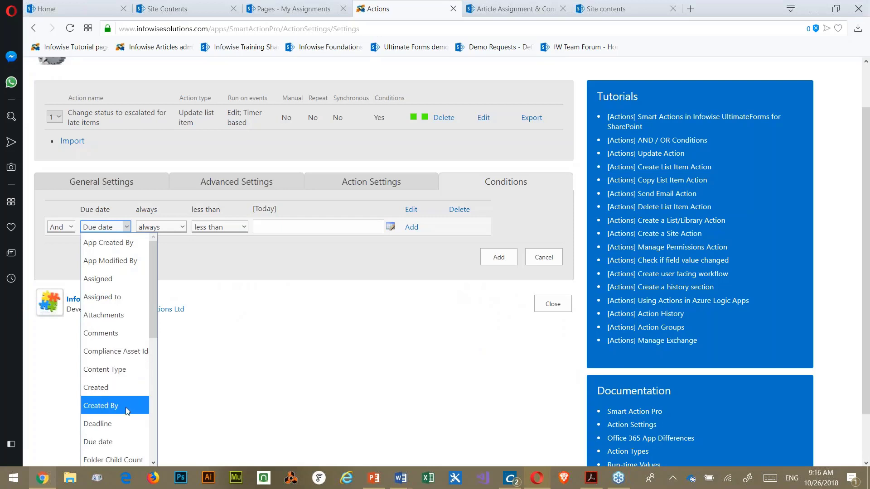
pyautogui.scroll(-6, 151, 327)
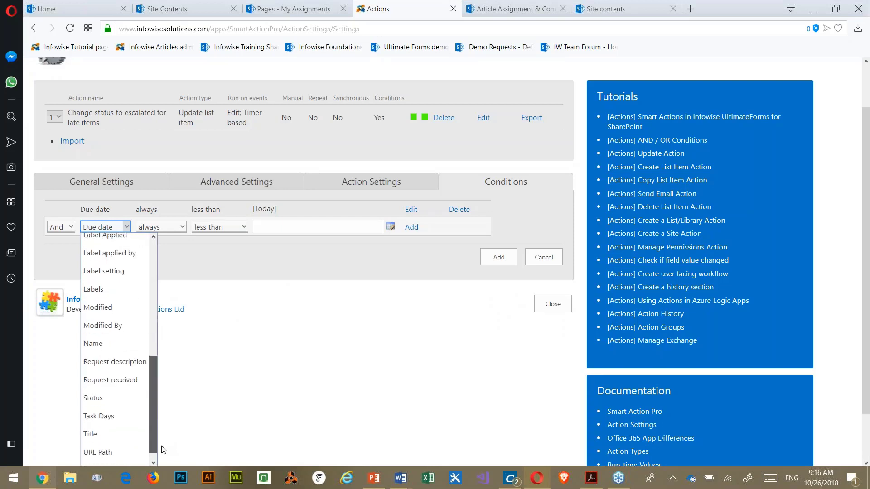
pyautogui.click(105, 397)
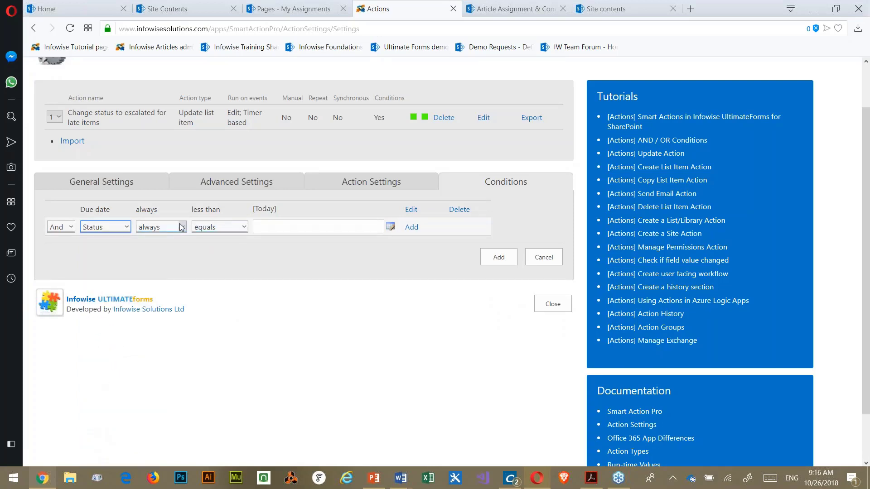
pyautogui.click(227, 227)
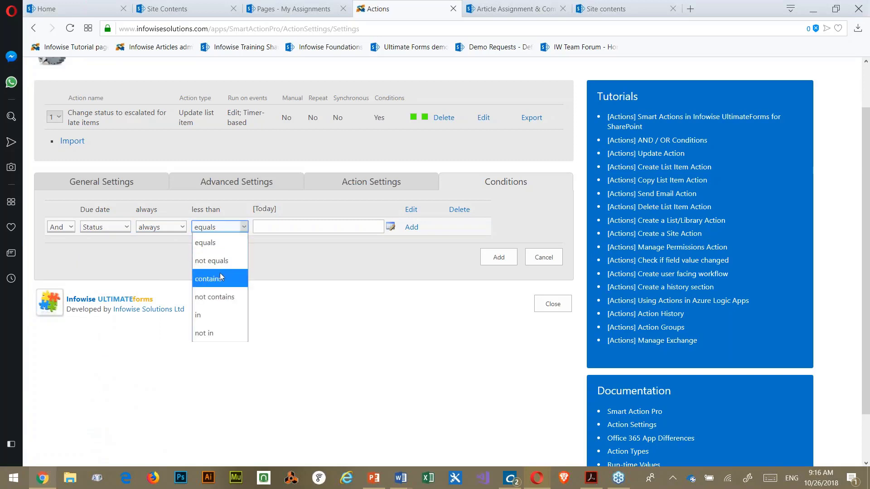
pyautogui.click(218, 258)
pyautogui.click(262, 227)
pyautogui.write('Complete')
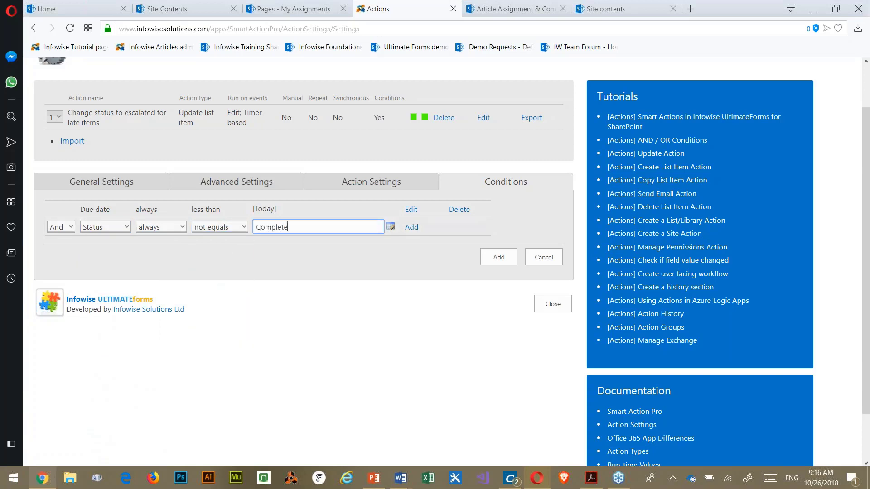
pyautogui.click(412, 227)
pyautogui.click(497, 275)
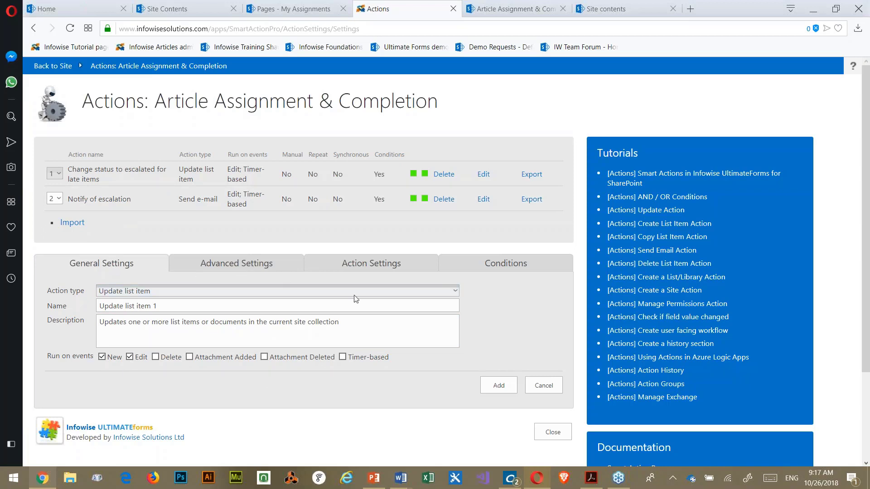
# - Set up a new action of type Action Group named "Escalate items" and exclude the New event from its triggers
pyautogui.click(456, 291)
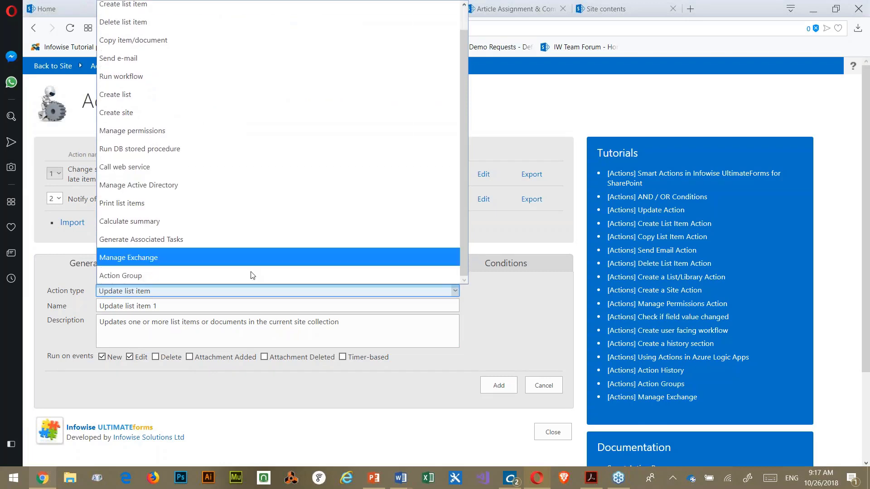
pyautogui.click(171, 277)
pyautogui.moveTo(166, 309); pyautogui.dragTo(78, 307)
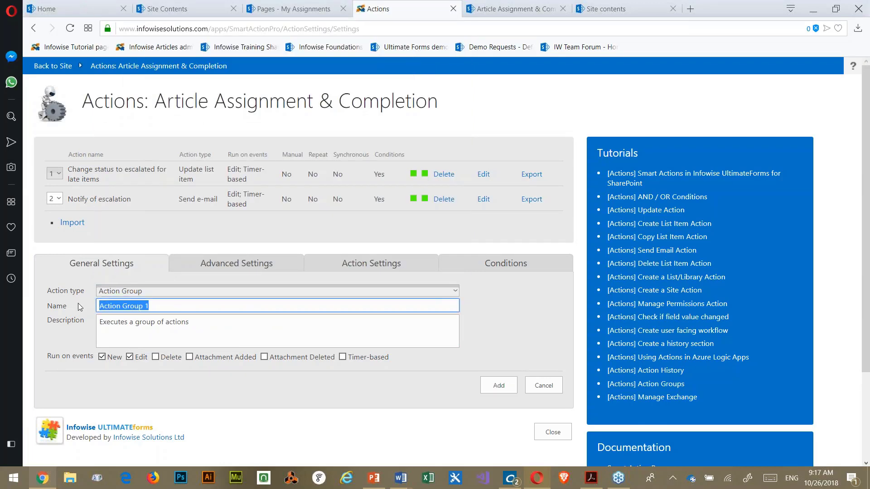
pyautogui.write('Esca')
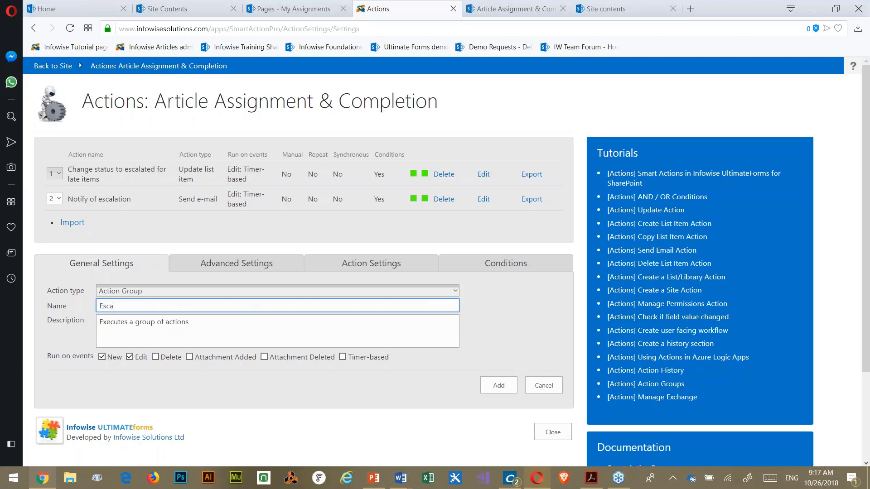
pyautogui.write('lte ites')
pyautogui.write('m')
pyautogui.rightClick(109, 304)
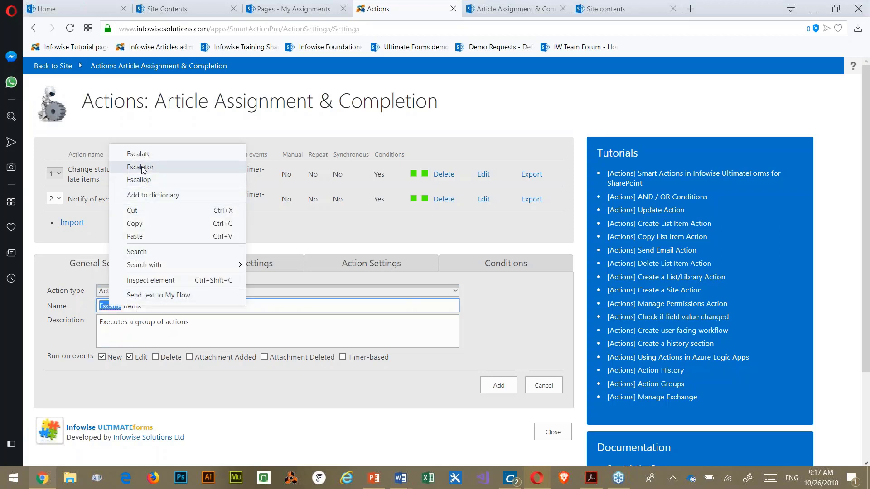
pyautogui.click(131, 155)
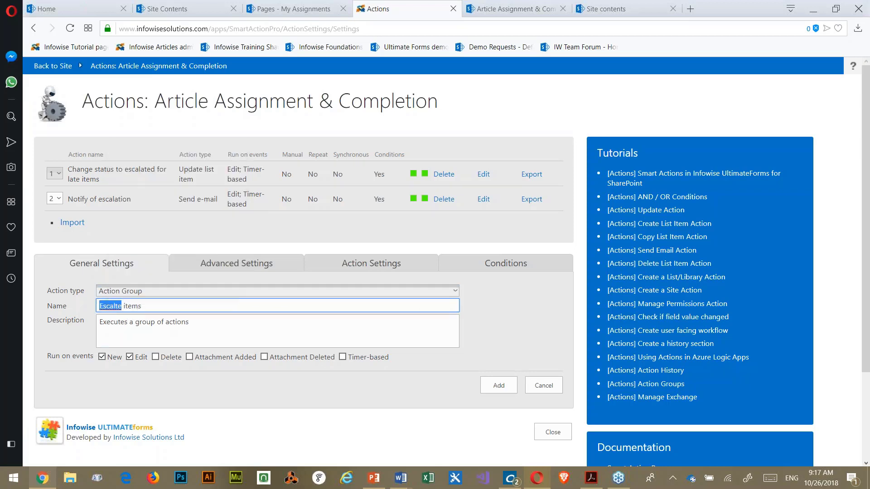
pyautogui.click(104, 359)
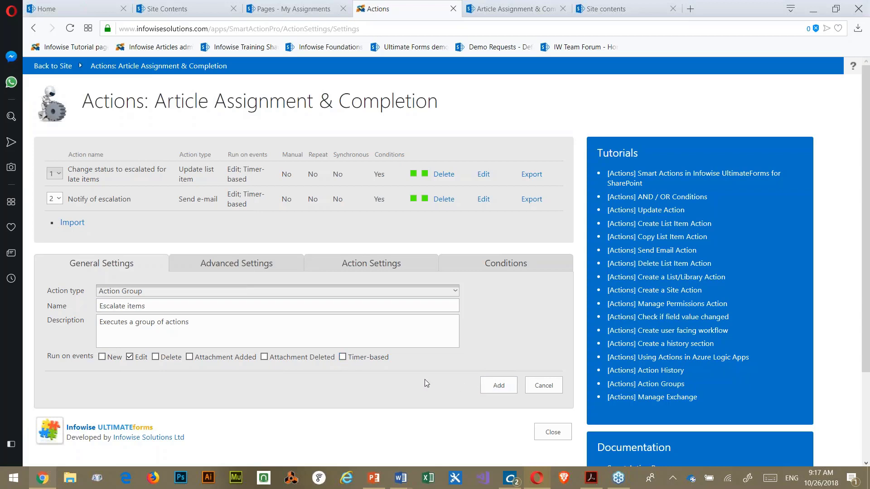
pyautogui.click(498, 384)
# - Allow manual execution of the action group through the context menu or ribbon, and make it non-repeatable
pyautogui.click(250, 264)
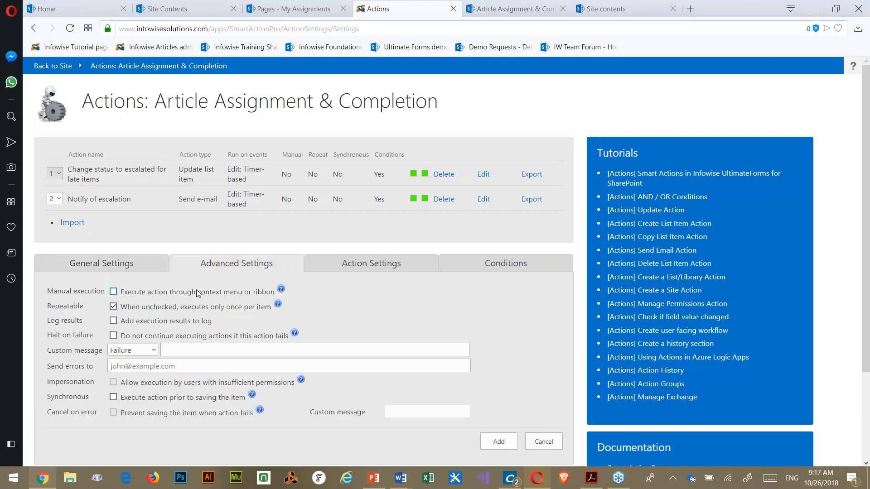
pyautogui.click(114, 292)
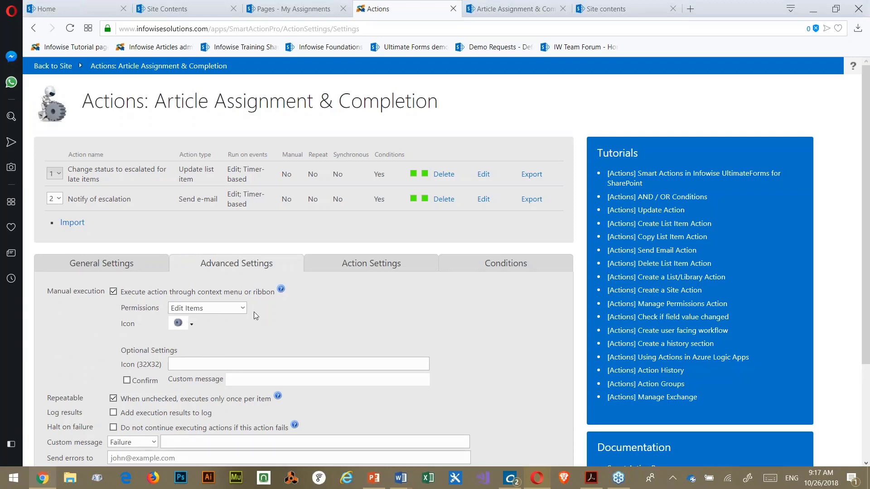
pyautogui.scroll(-3, 254, 312)
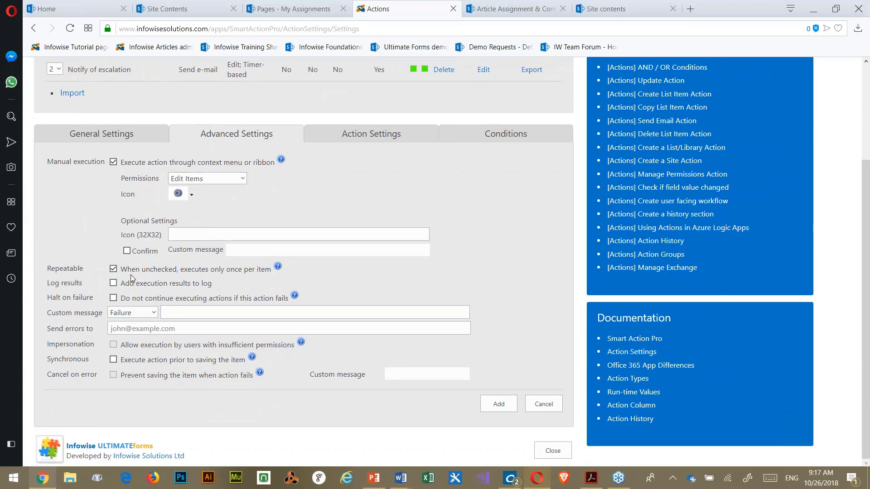
pyautogui.click(113, 269)
# - Attach "Change status to escalated for late items" and "Notify of escalation" to the action group in that order
pyautogui.scroll(3, 362, 256)
pyautogui.click(360, 265)
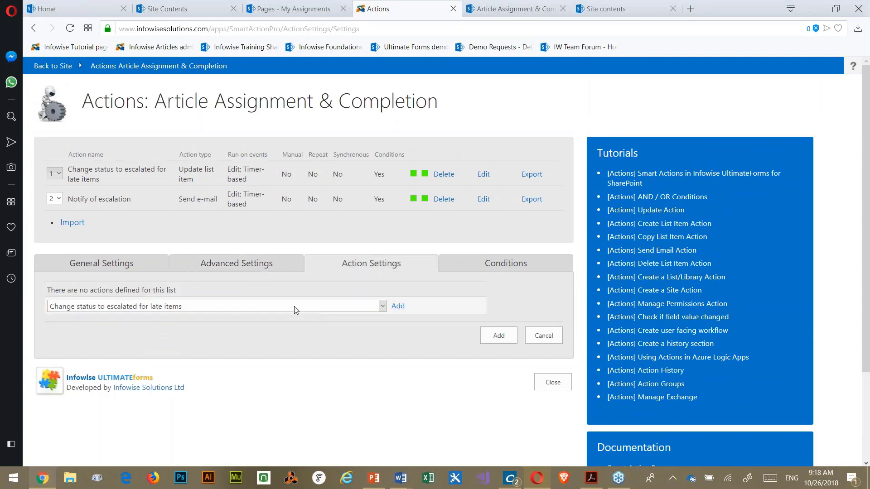
pyautogui.click(382, 306)
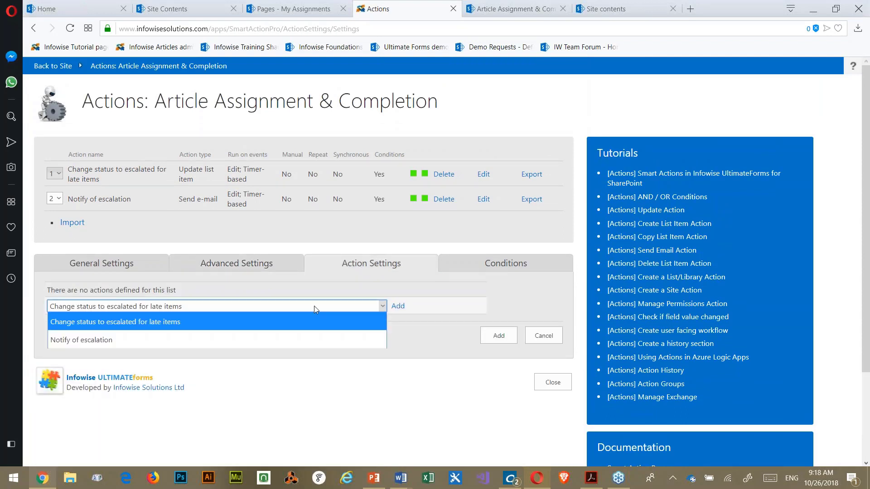
pyautogui.click(131, 322)
pyautogui.click(397, 306)
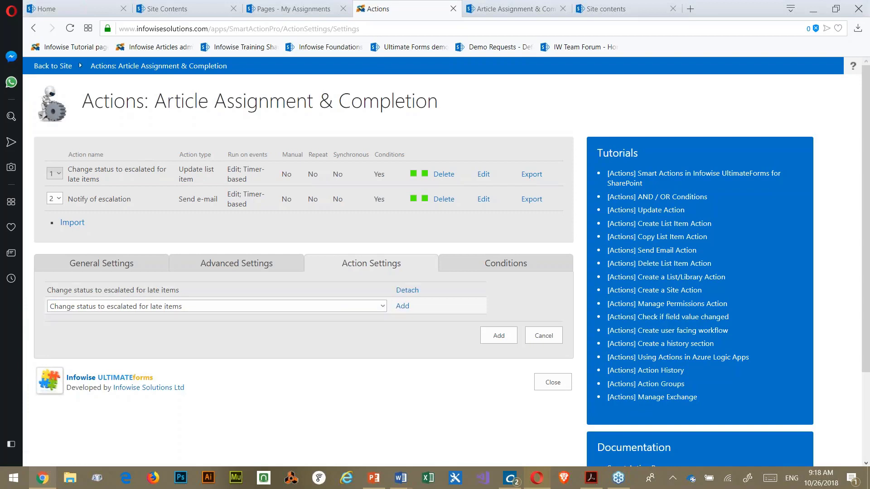
pyautogui.click(381, 306)
pyautogui.click(124, 338)
pyautogui.click(237, 328)
pyautogui.click(403, 307)
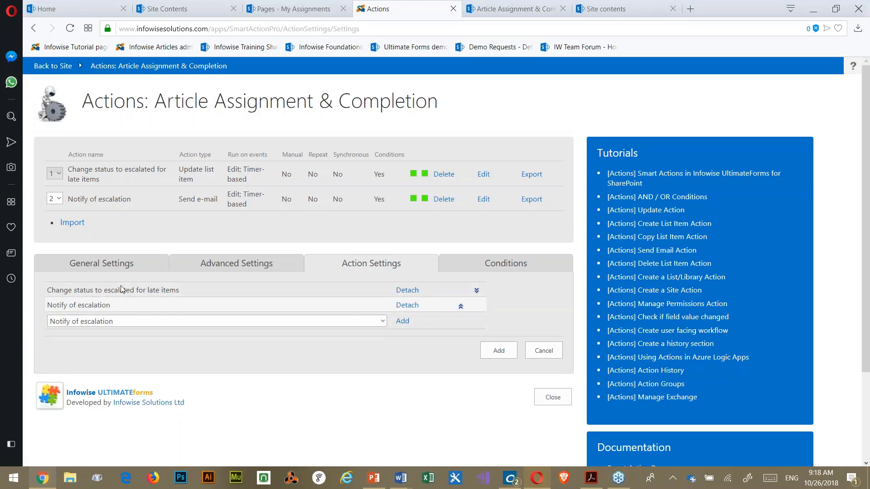
# - Add a condition requiring Status to always not equal "Complete", and save the "Escalate items" action group to the list
pyautogui.click(496, 266)
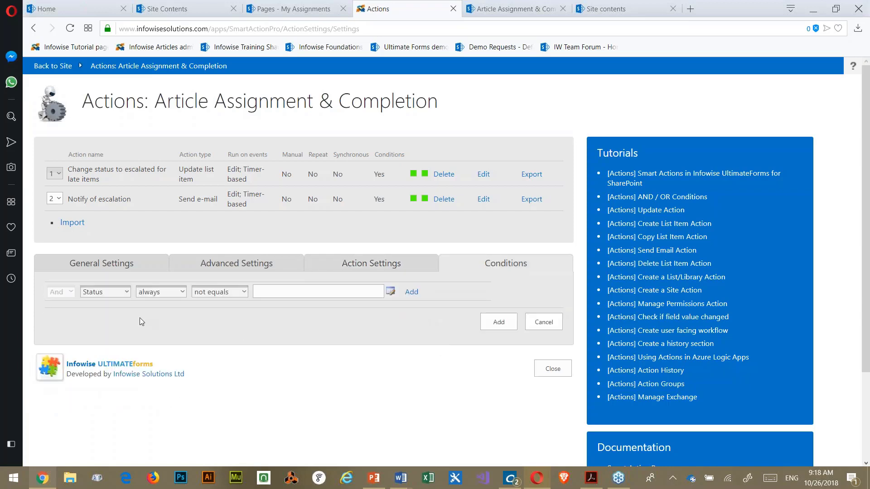
pyautogui.click(266, 291)
pyautogui.click(267, 291)
pyautogui.write('Complete')
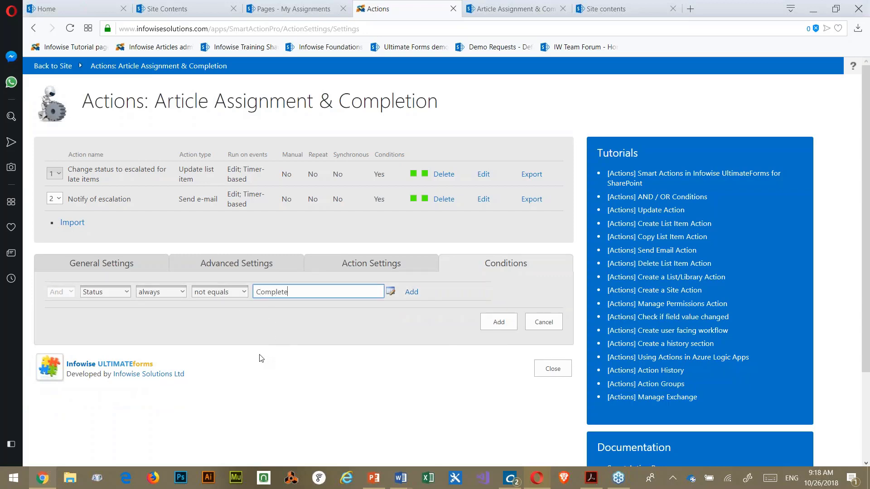
pyautogui.click(412, 292)
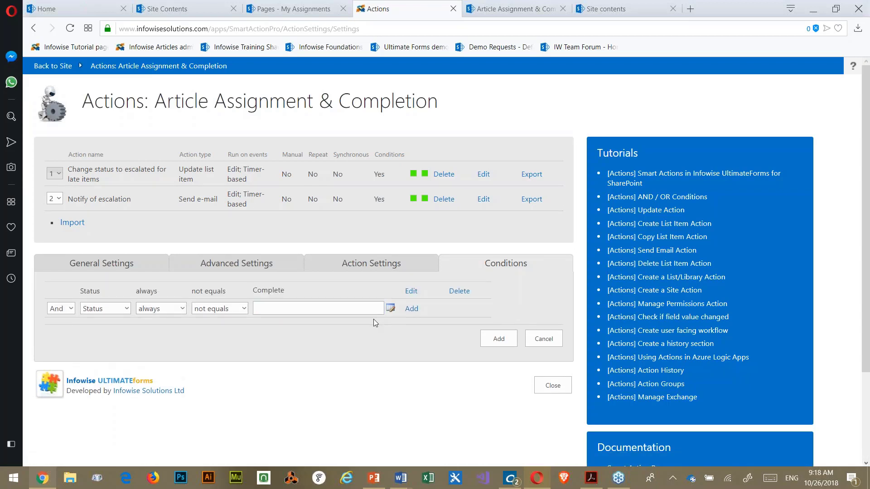
pyautogui.click(499, 338)
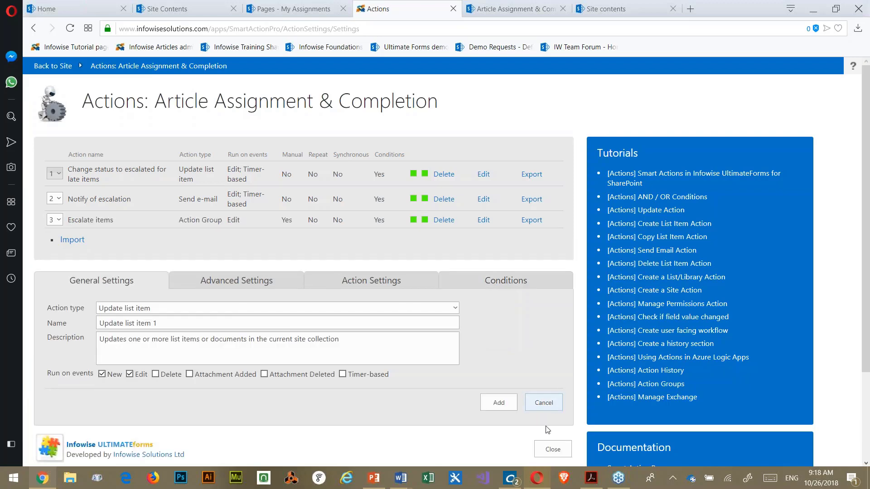
# - Close the action settings and go to the home page of the Editorial Workflow site
pyautogui.click(546, 451)
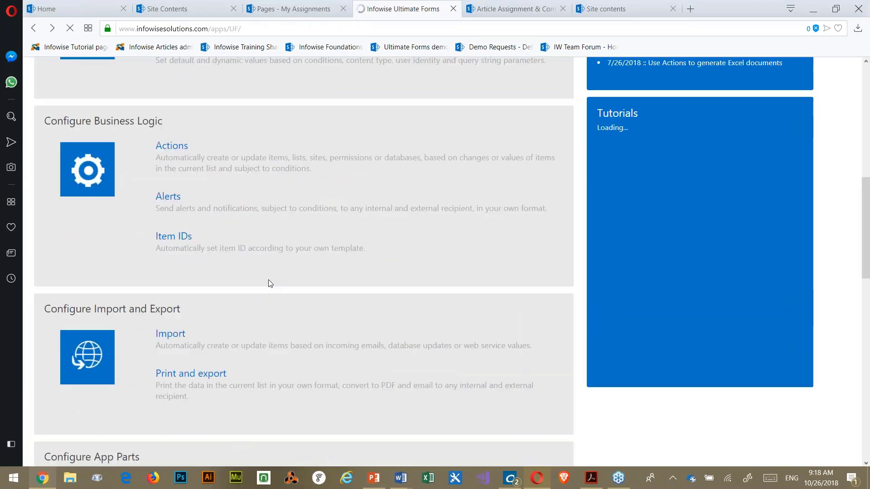
pyautogui.scroll(10, 76, 90)
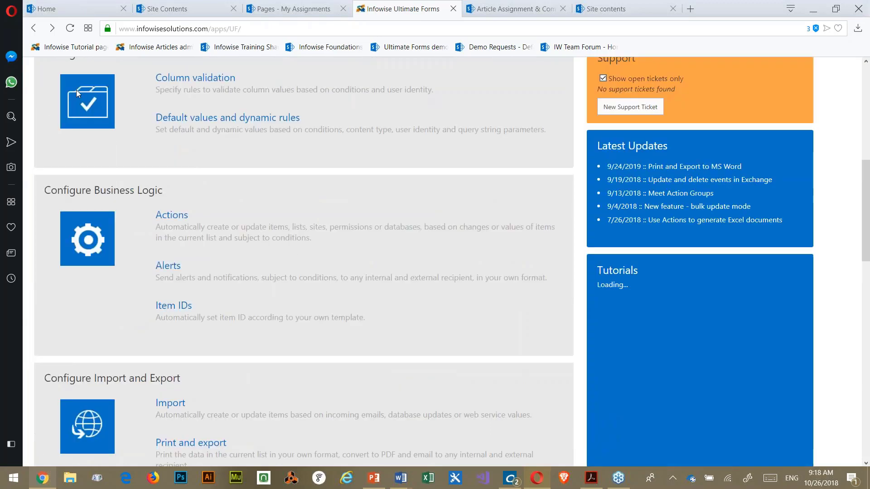
pyautogui.click(53, 66)
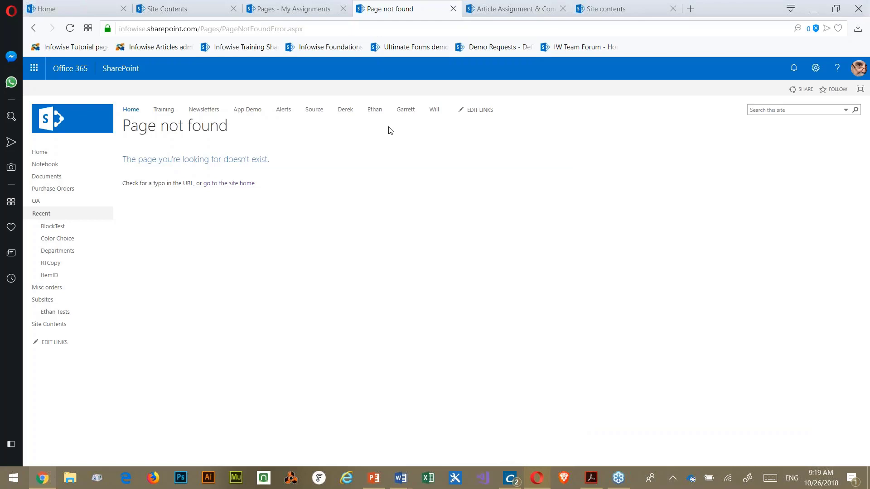
pyautogui.click(525, 9)
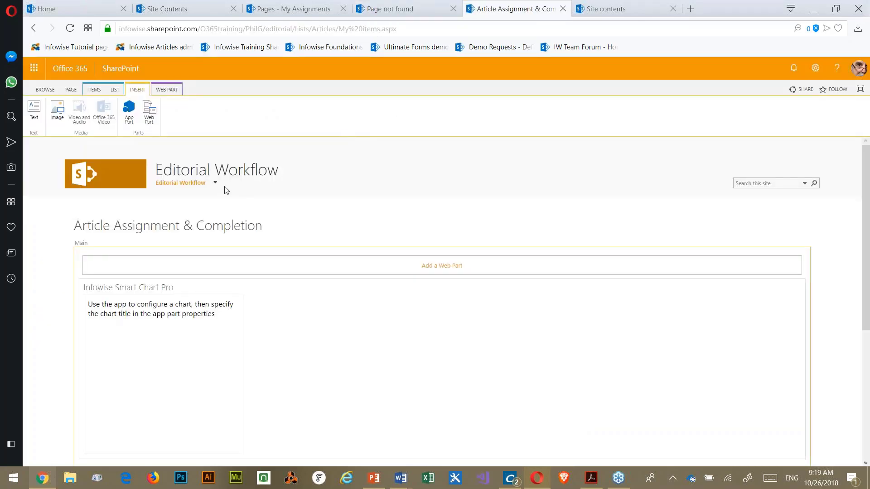
pyautogui.click(34, 69)
pyautogui.click(117, 99)
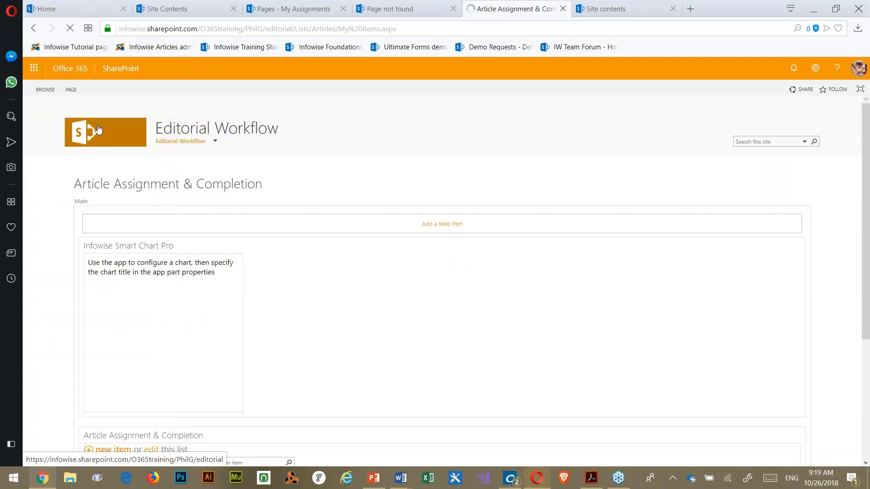
pyautogui.click(177, 131)
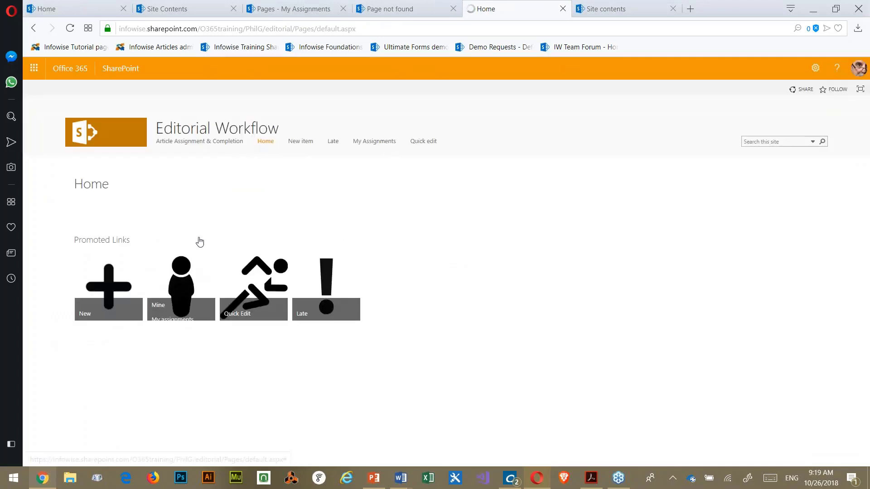
# - View the My Assignments and Late pages, and open the full Article Assignment & Completion list from the Late Assignments heading
pyautogui.click(381, 142)
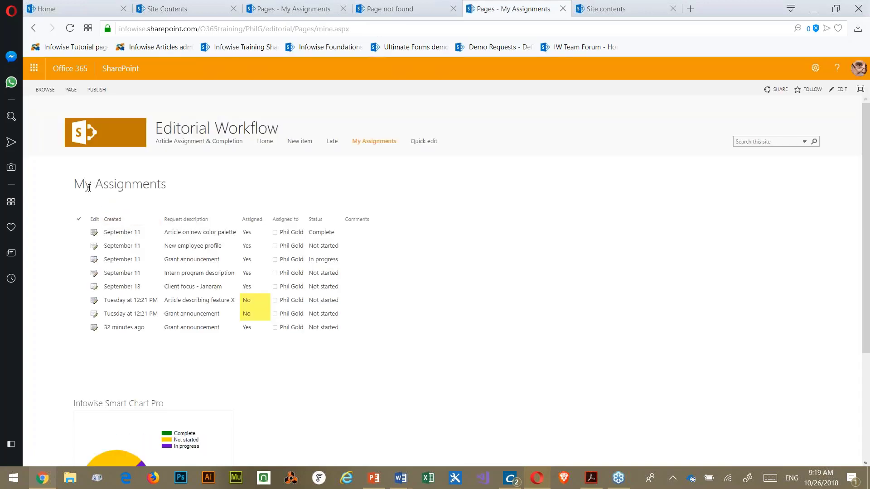
pyautogui.click(332, 141)
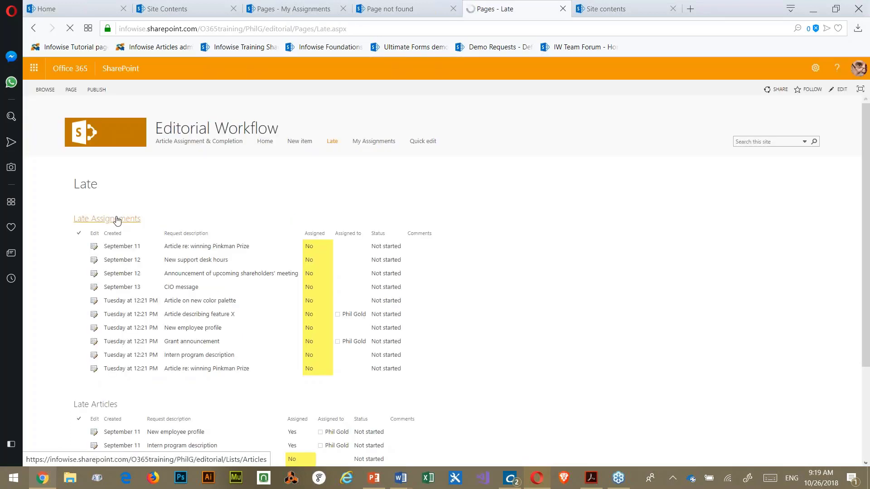
pyautogui.click(116, 220)
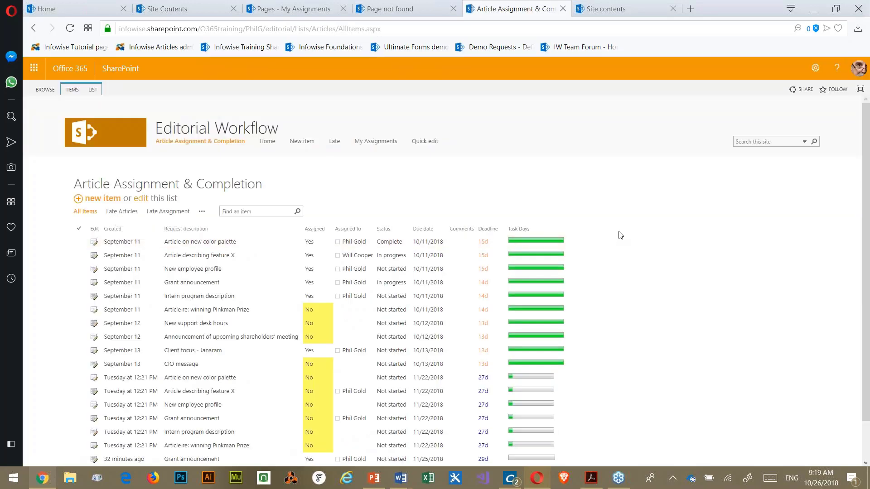
pyautogui.scroll(-1, 610, 219)
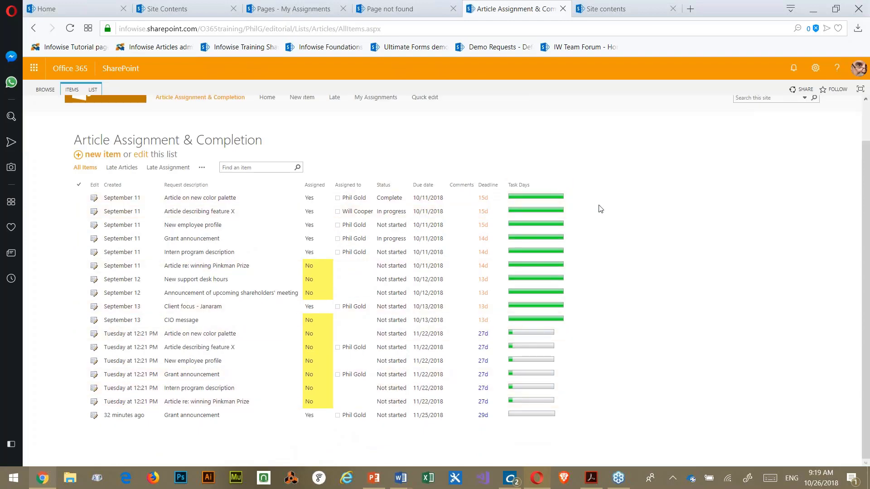
pyautogui.scroll(1, 610, 299)
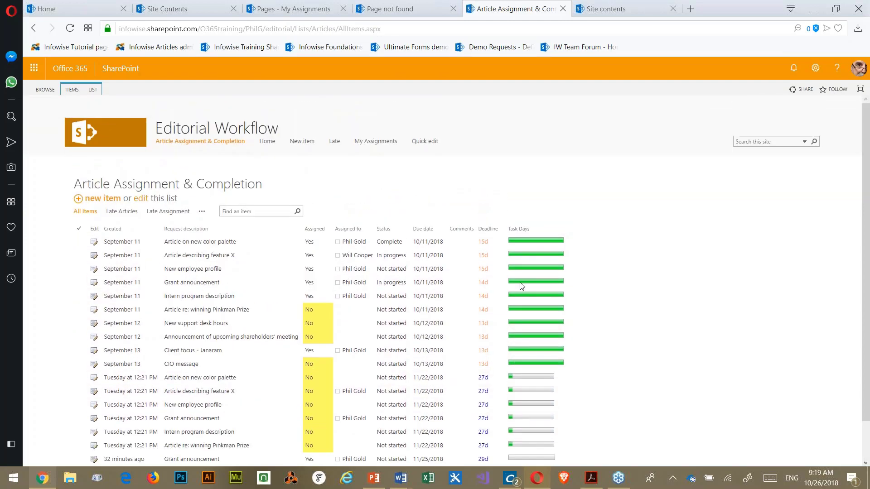
# - Select all items in the Article Assignment & Completion list and run the "Escalate items" action group on them
pyautogui.click(93, 90)
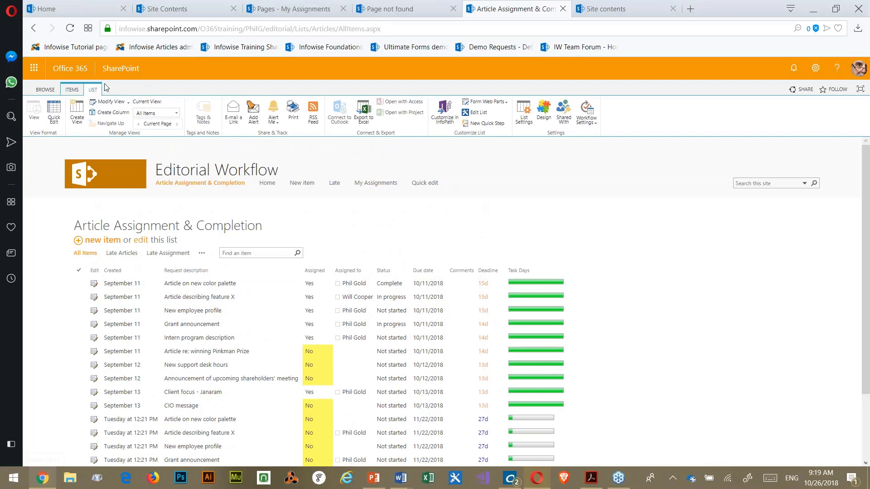
pyautogui.click(71, 91)
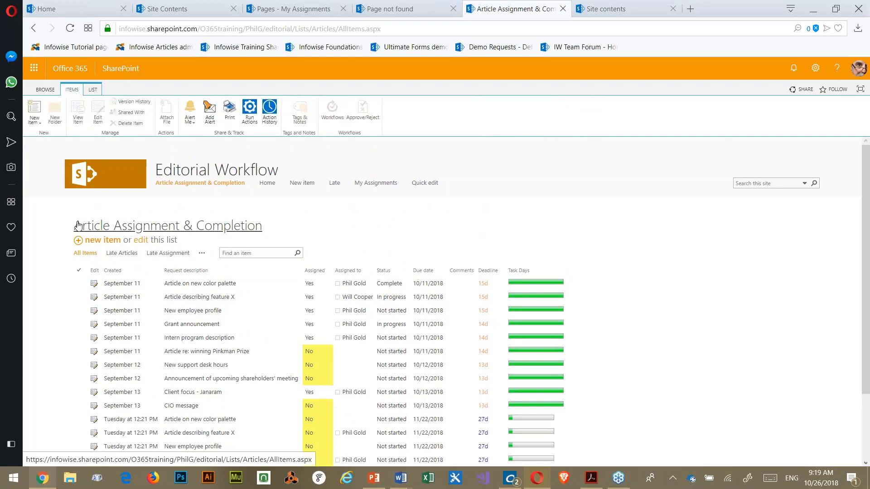
pyautogui.click(78, 271)
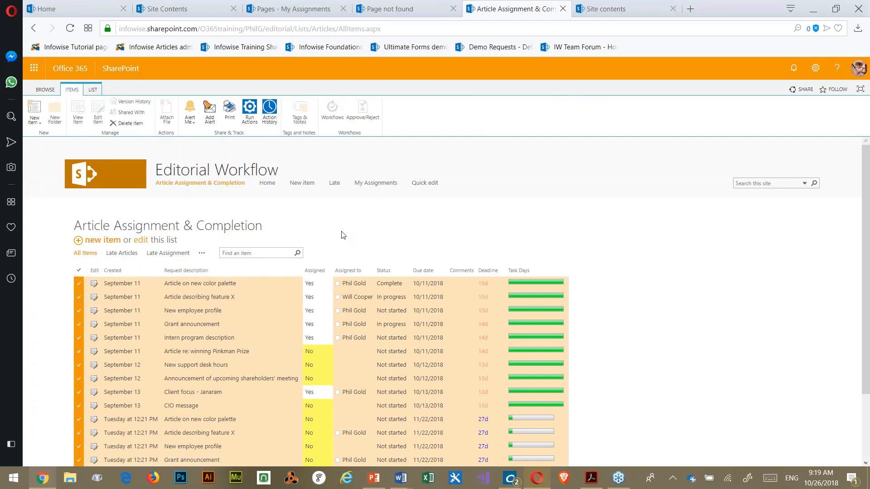
pyautogui.click(249, 107)
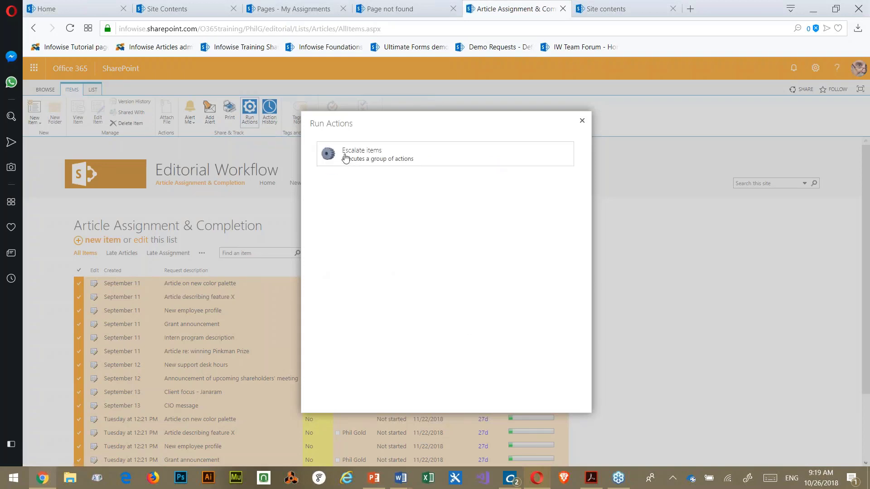
pyautogui.click(345, 156)
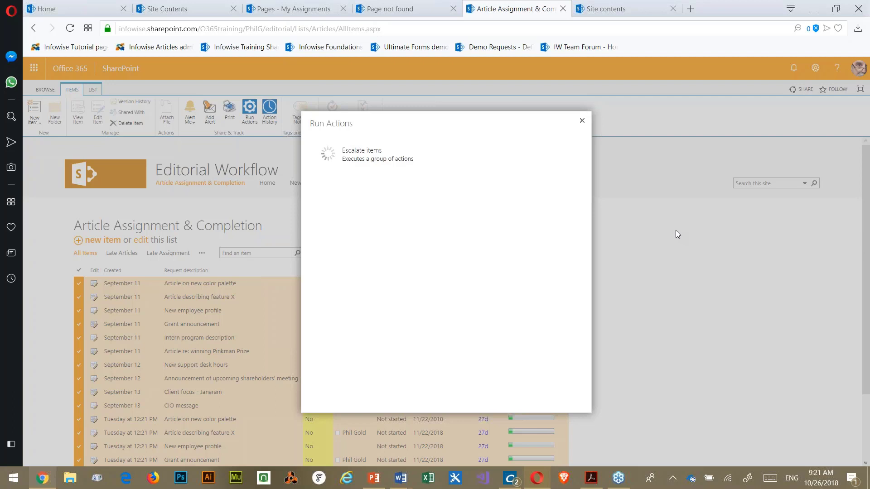
pyautogui.moveTo(542, 123); pyautogui.dragTo(501, 106)
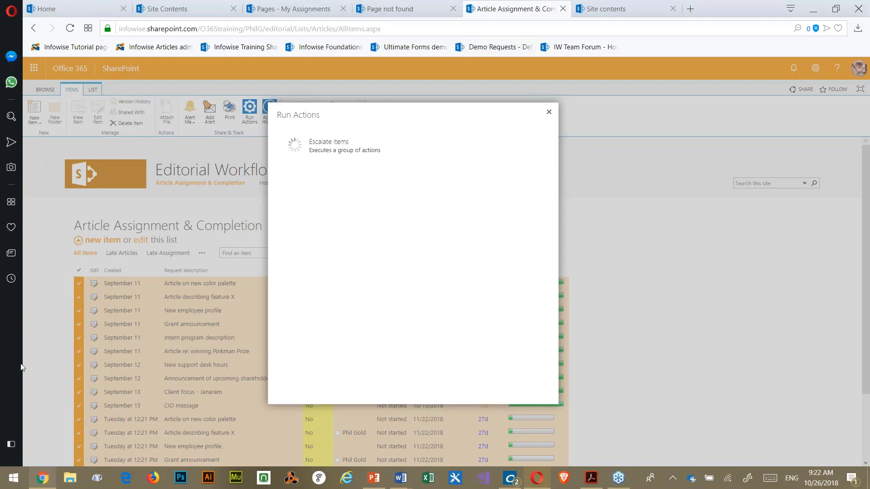
# - Switch to Gmail and check the inbox for the article notification e-mails
pyautogui.click(45, 476)
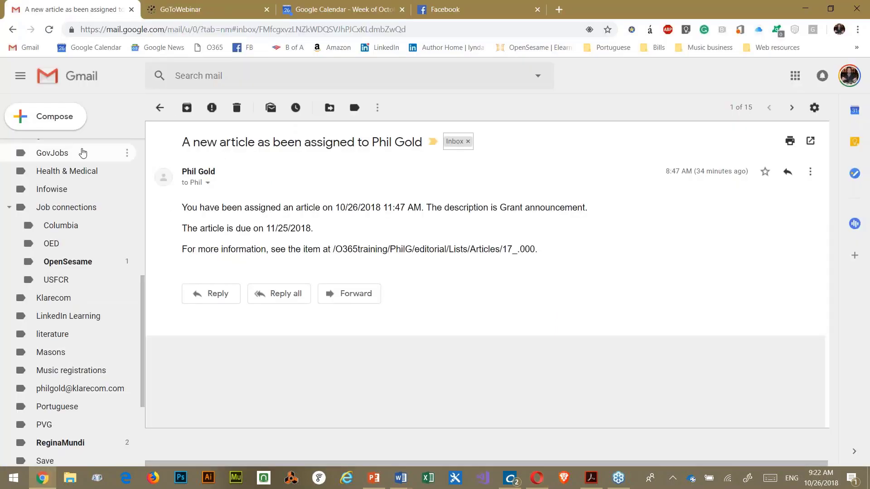
pyautogui.scroll(10, 67, 224)
pyautogui.click(72, 154)
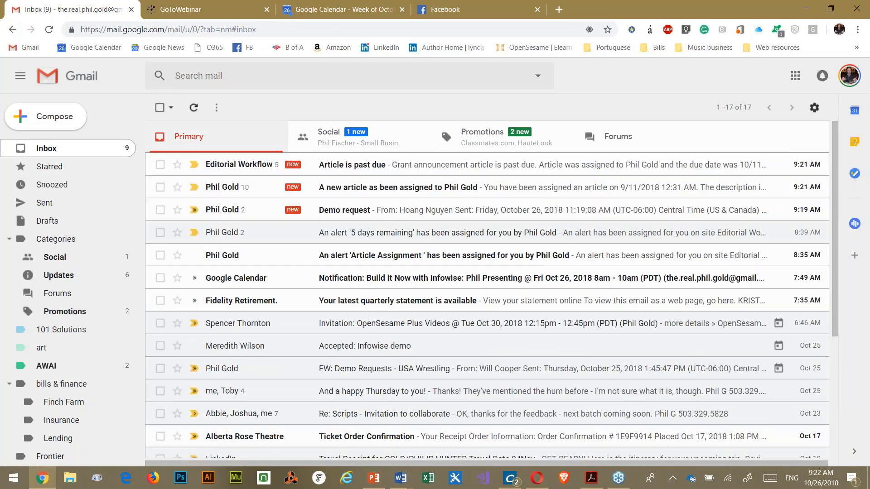
# - Switch back to SharePoint in Opera, close the Run Actions results, and check the item statuses in the list
pyautogui.click(537, 478)
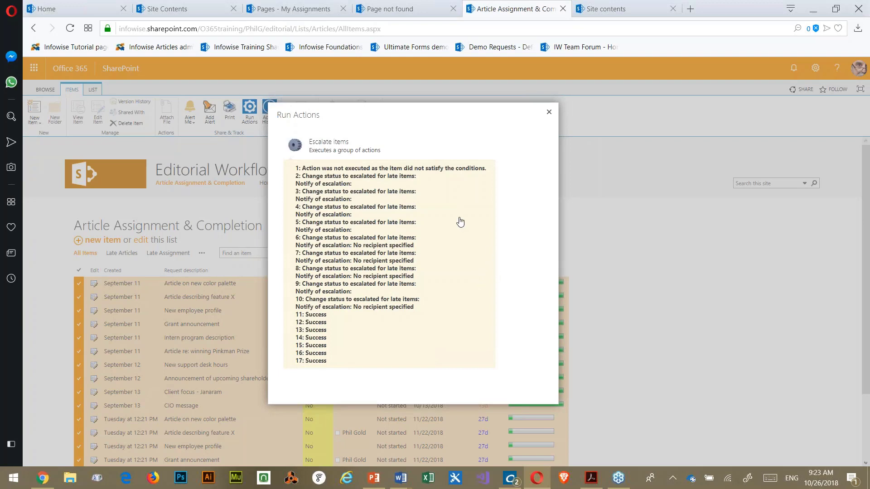
pyautogui.click(548, 112)
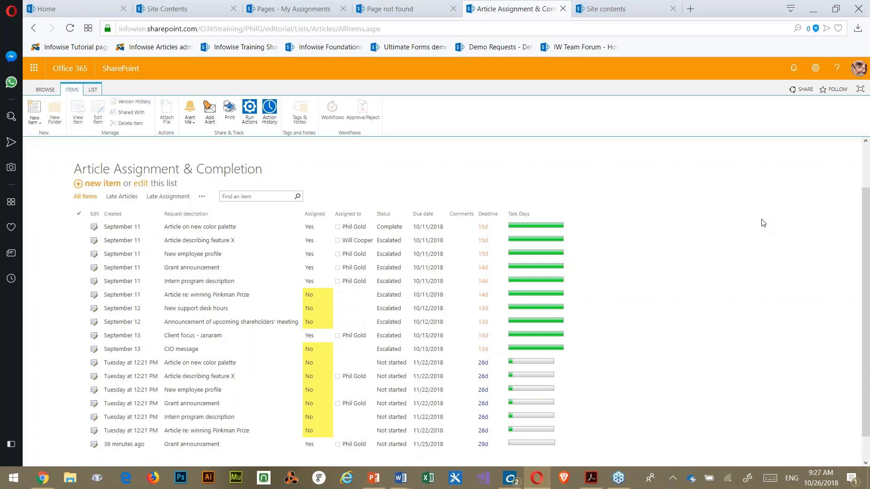
pyautogui.scroll(-1, 763, 214)
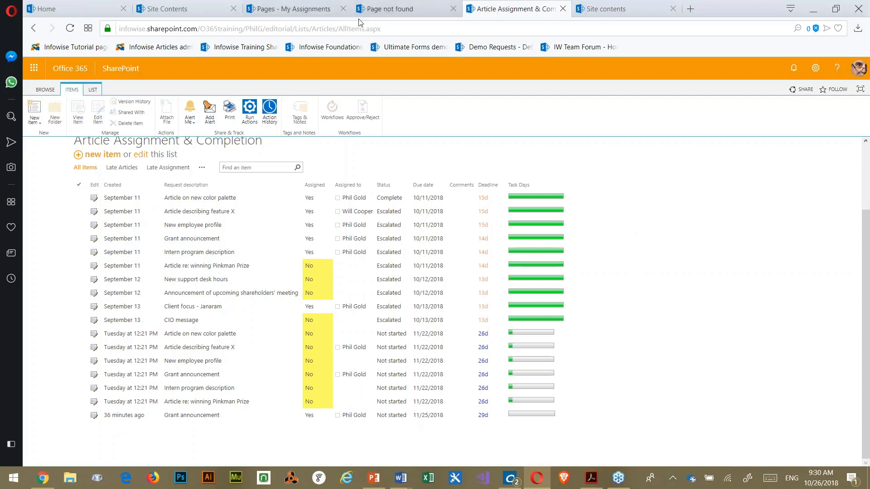
# - Go to infowisesolutions.com and open the Ultimate Forms product page from the Products overview
pyautogui.click(389, 30)
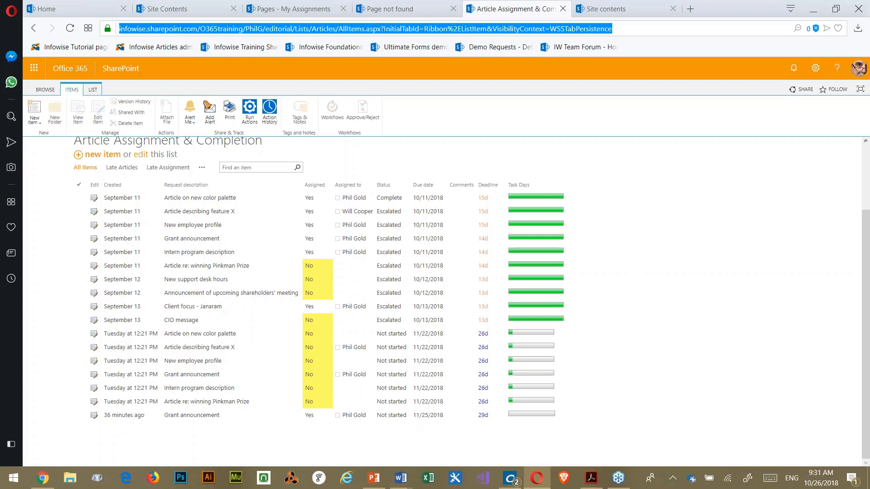
pyautogui.write('infowise')
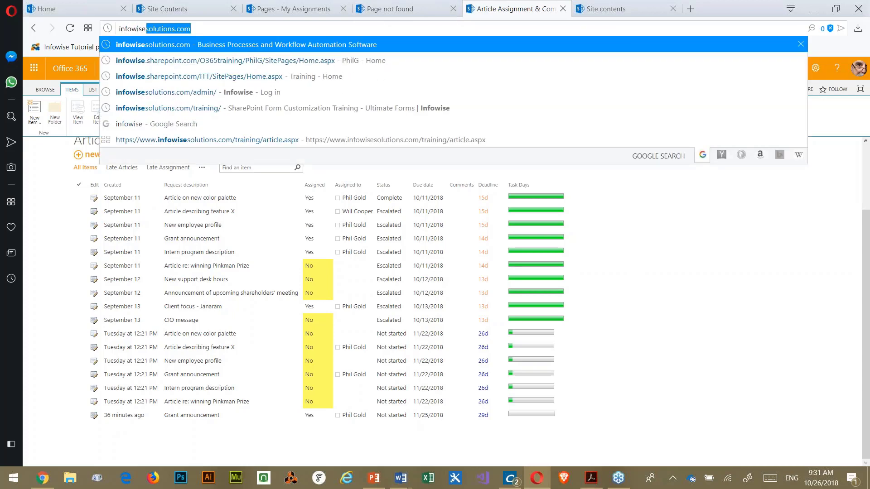
pyautogui.press('Return')
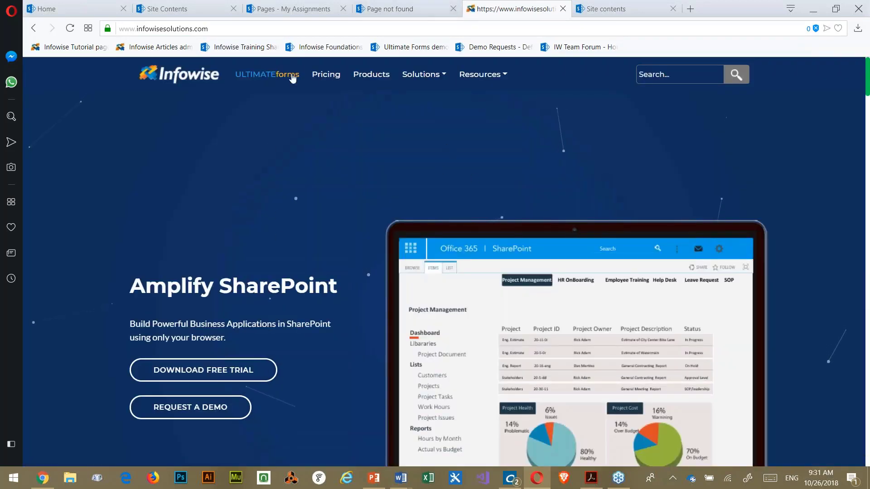
pyautogui.click(380, 80)
pyautogui.scroll(-5, 410, 149)
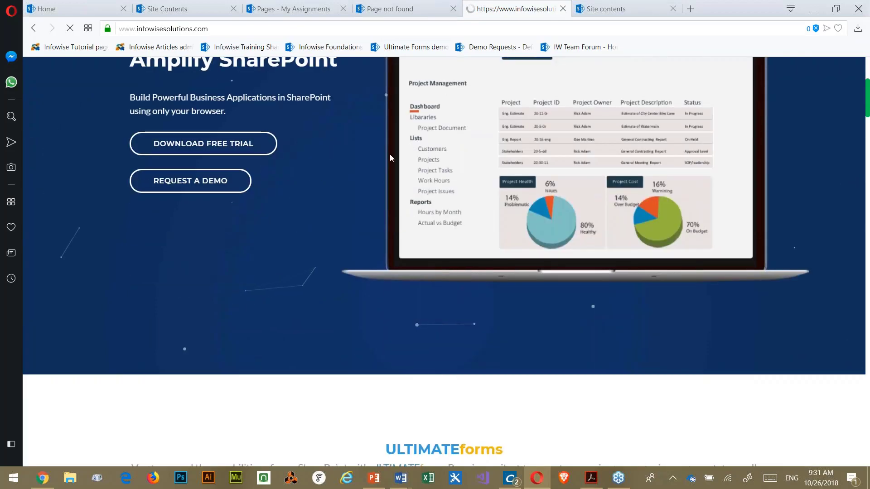
pyautogui.scroll(4, 450, 163)
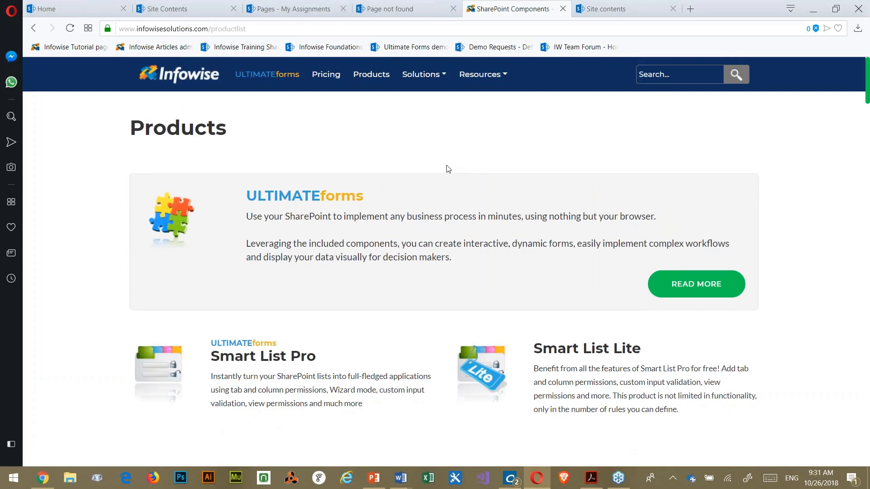
pyautogui.click(673, 285)
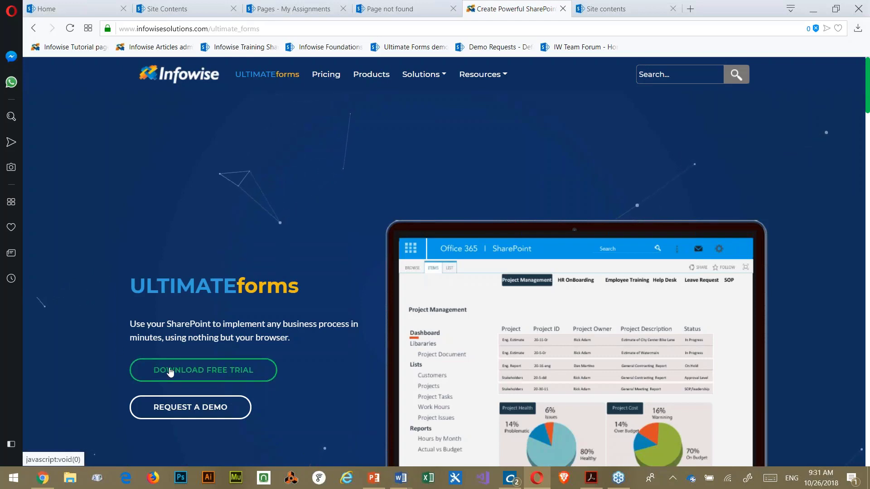
# - Open the free trial download form for Ultimate Forms and choose Office 365 as the platform
pyautogui.click(155, 372)
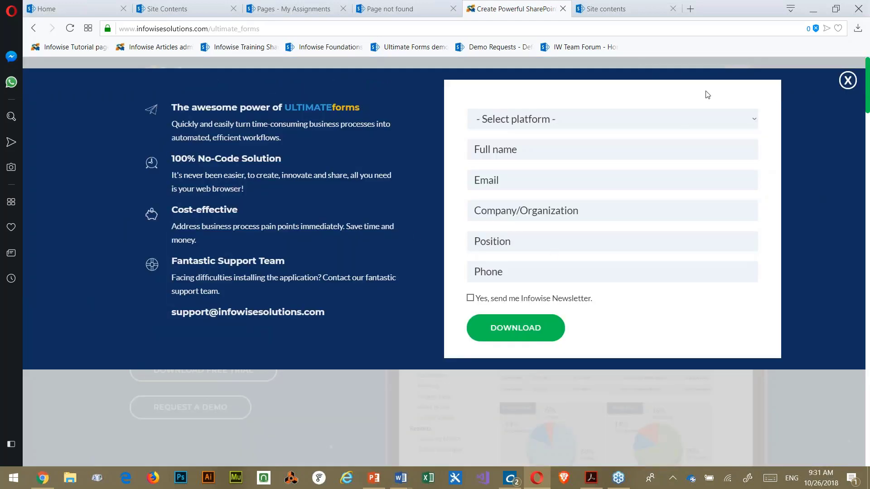
pyautogui.click(584, 121)
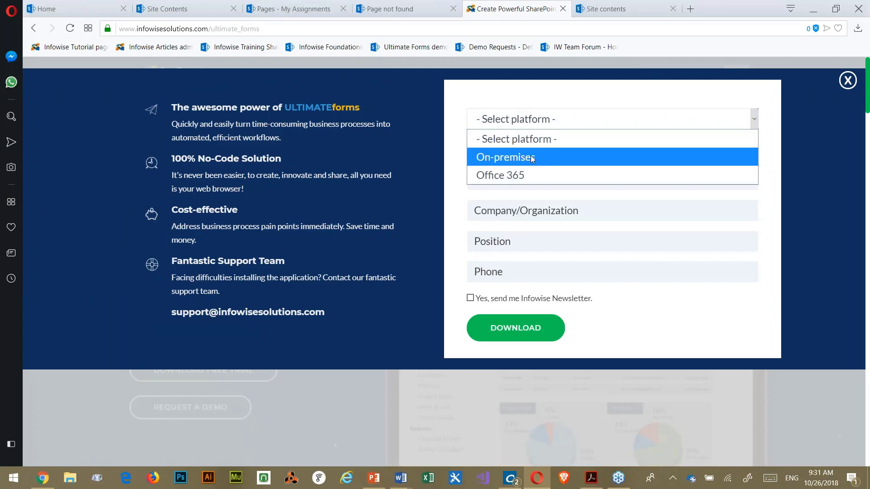
pyautogui.click(517, 182)
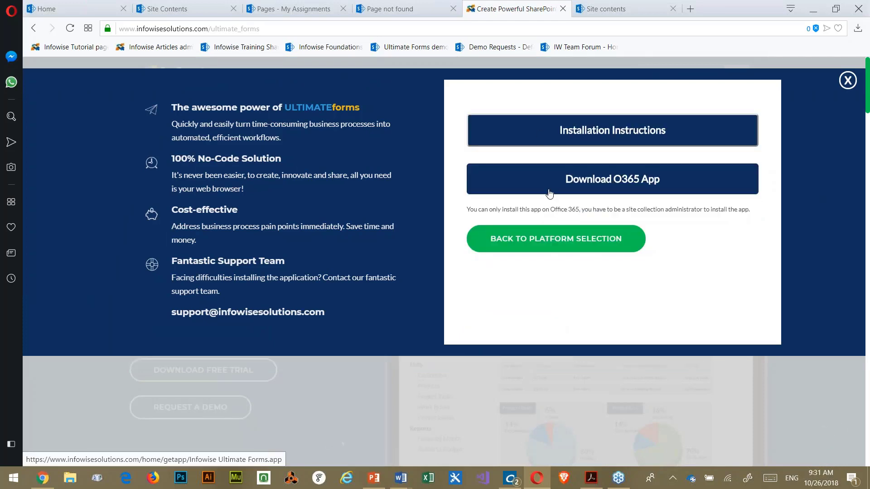